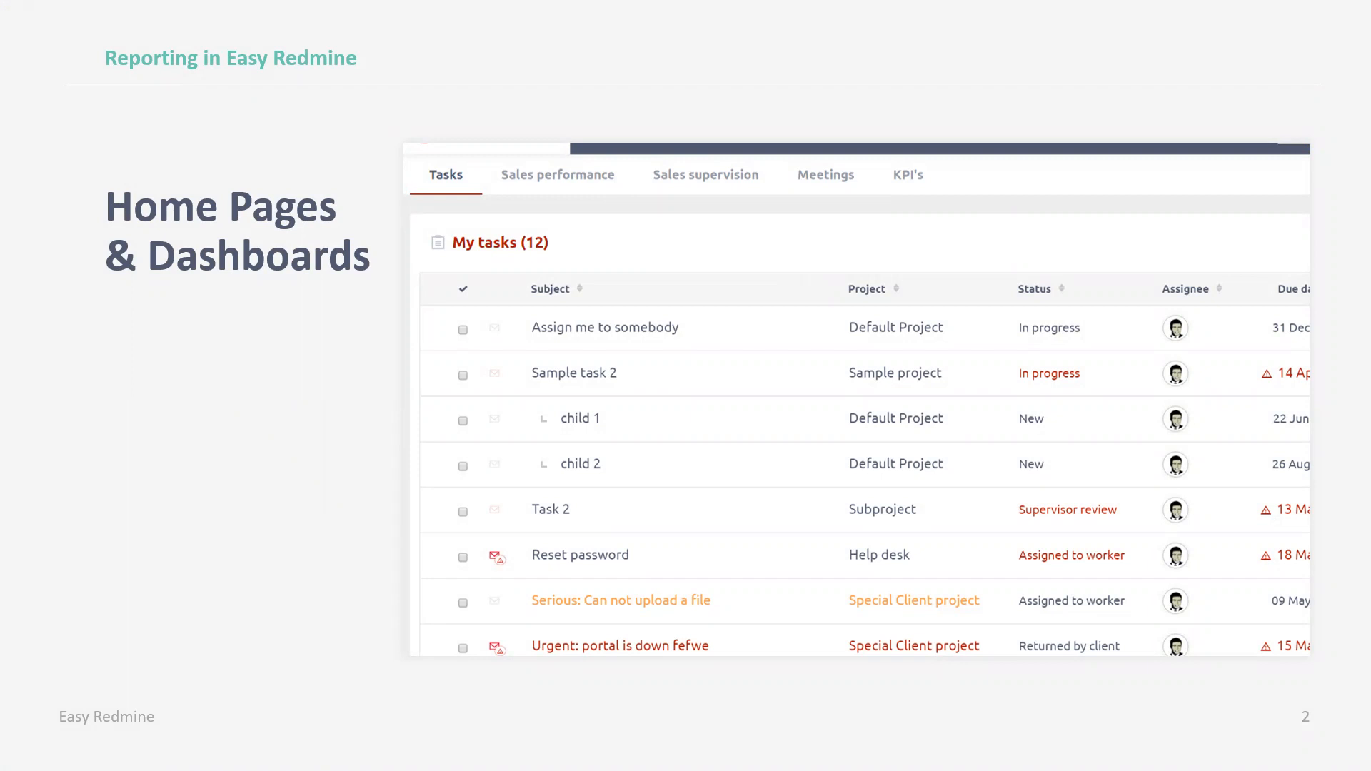
{"action": "left_click", "coordinate": [373, 309]}
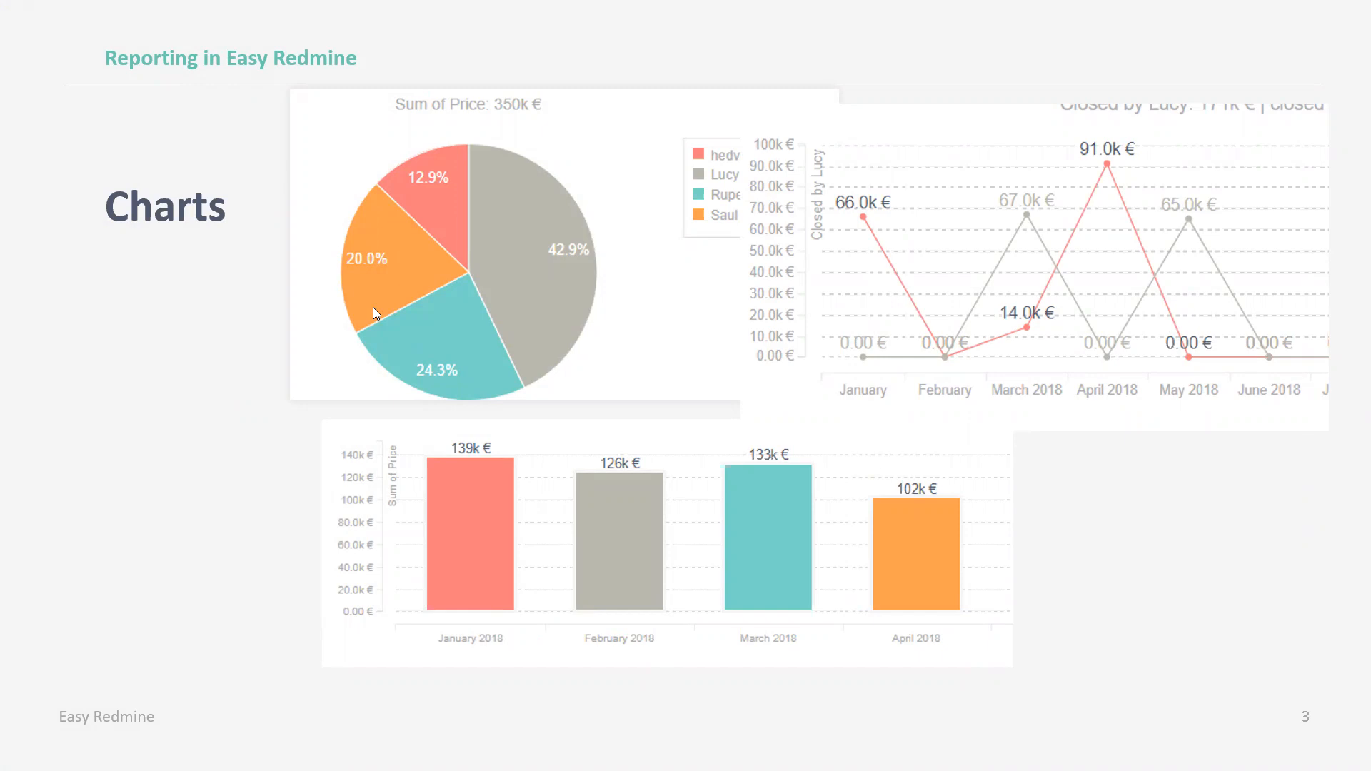
{"action": "key", "text": "Right"}
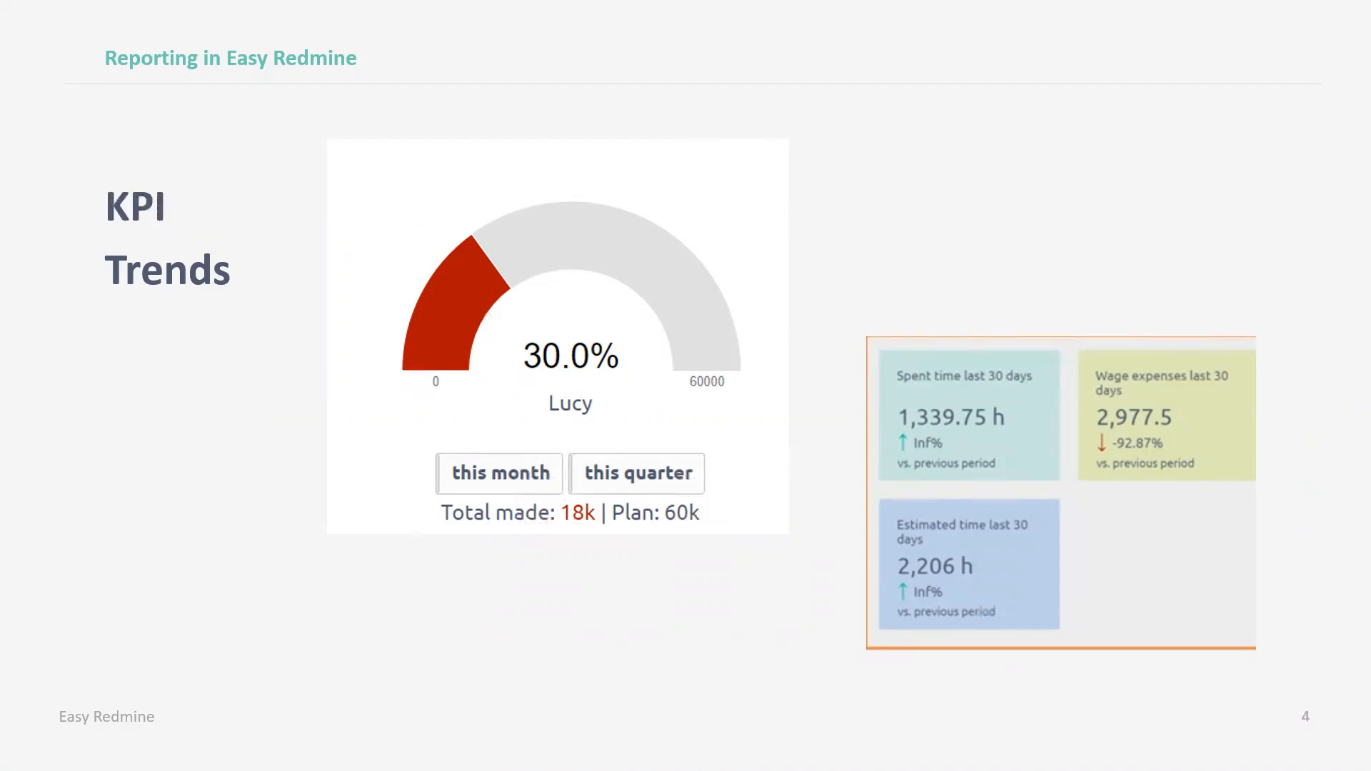
{"action": "key", "text": "Right"}
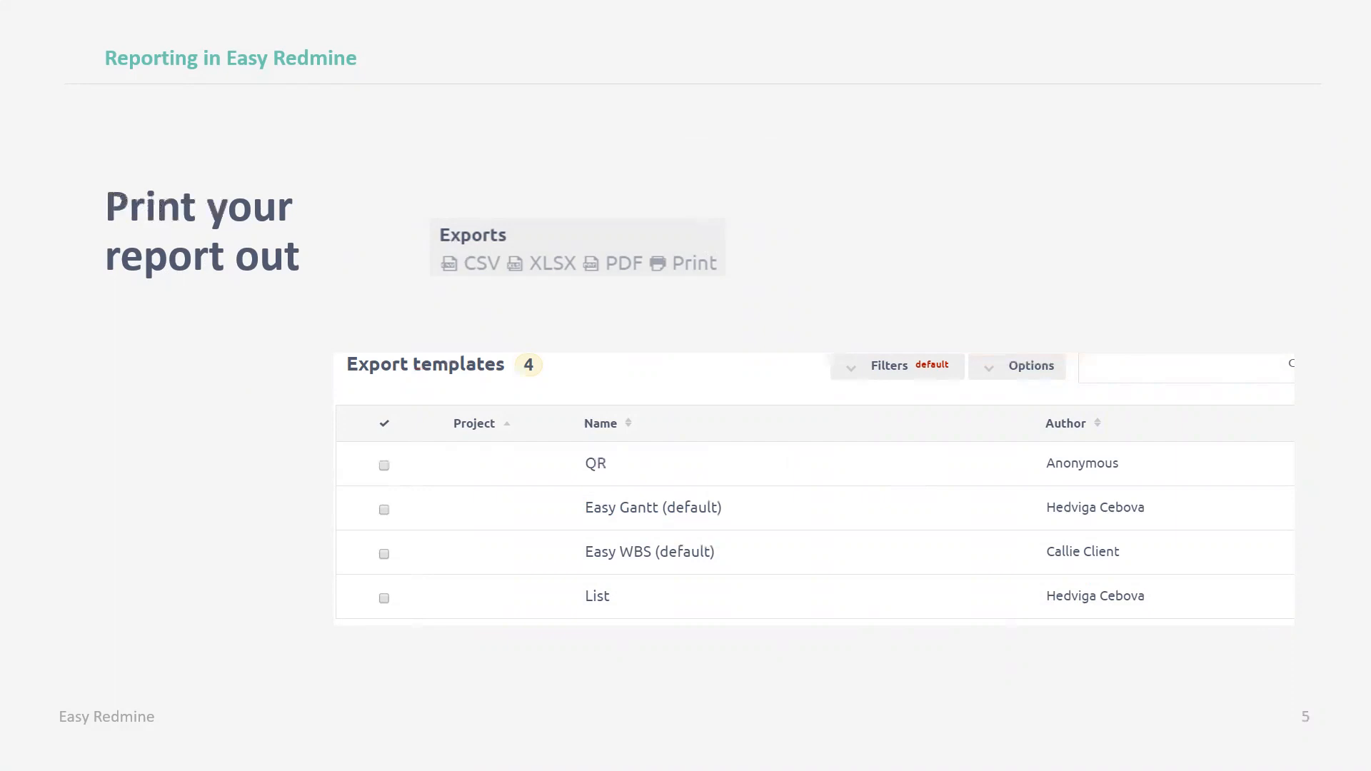
{"action": "key", "text": "Right"}
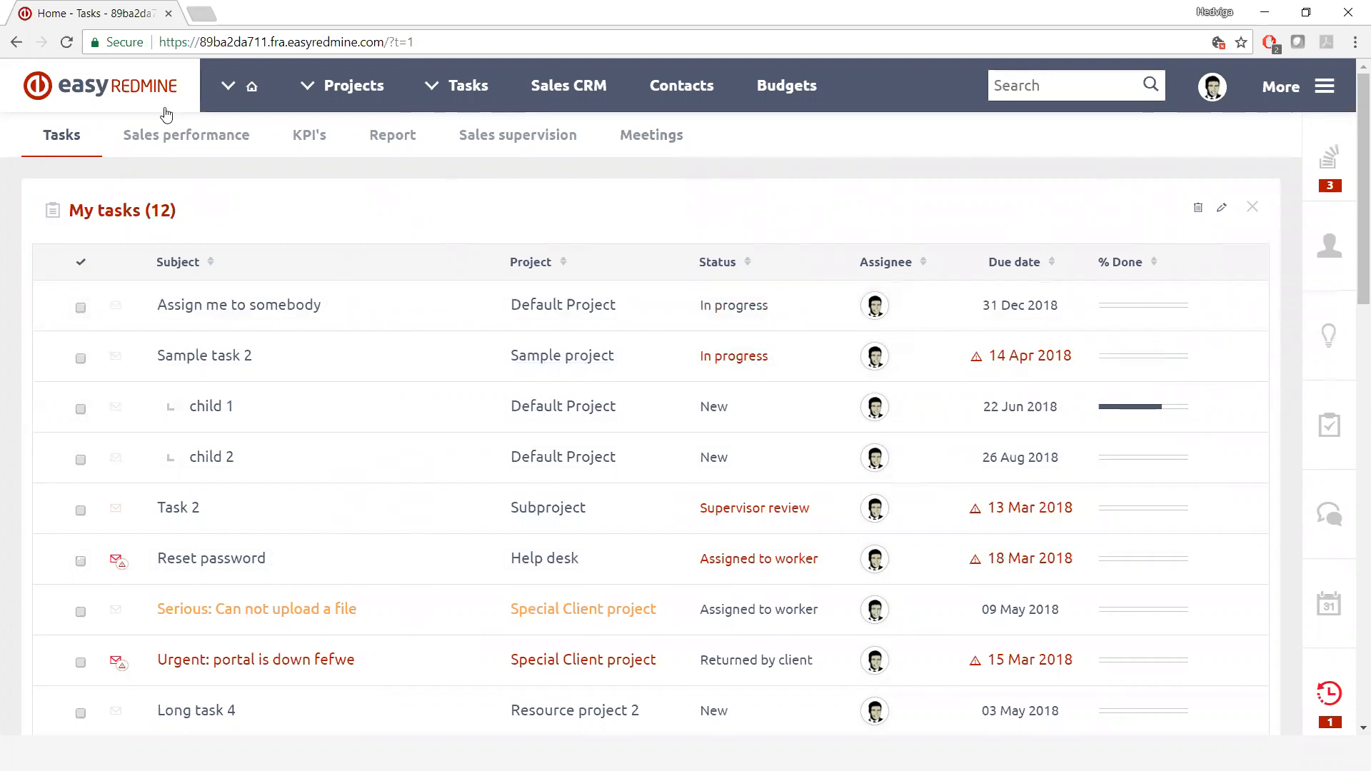
Open the home page's Meetings dashboard for customisation
{"action": "left_click", "coordinate": [241, 143]}
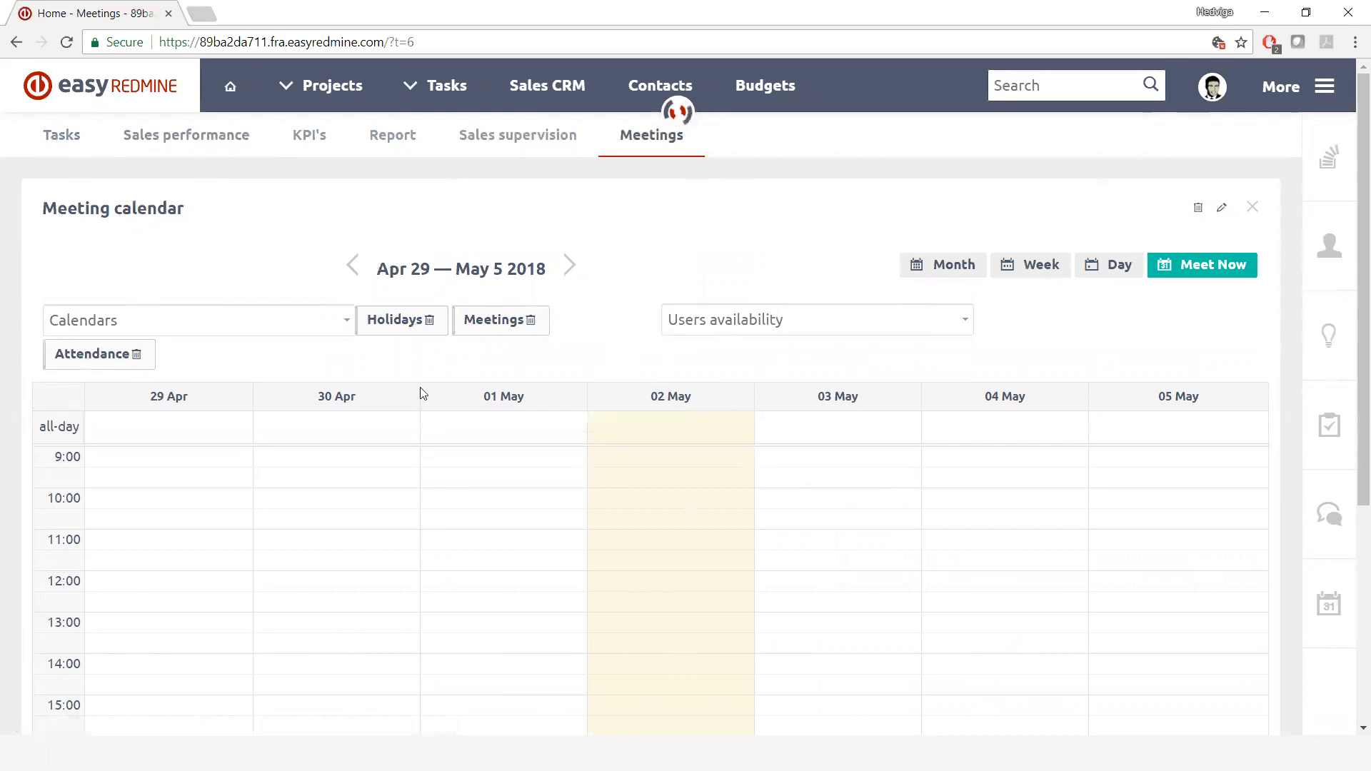
{"action": "scroll", "coordinate": [422, 393], "scroll_direction": "down", "scroll_amount": 5}
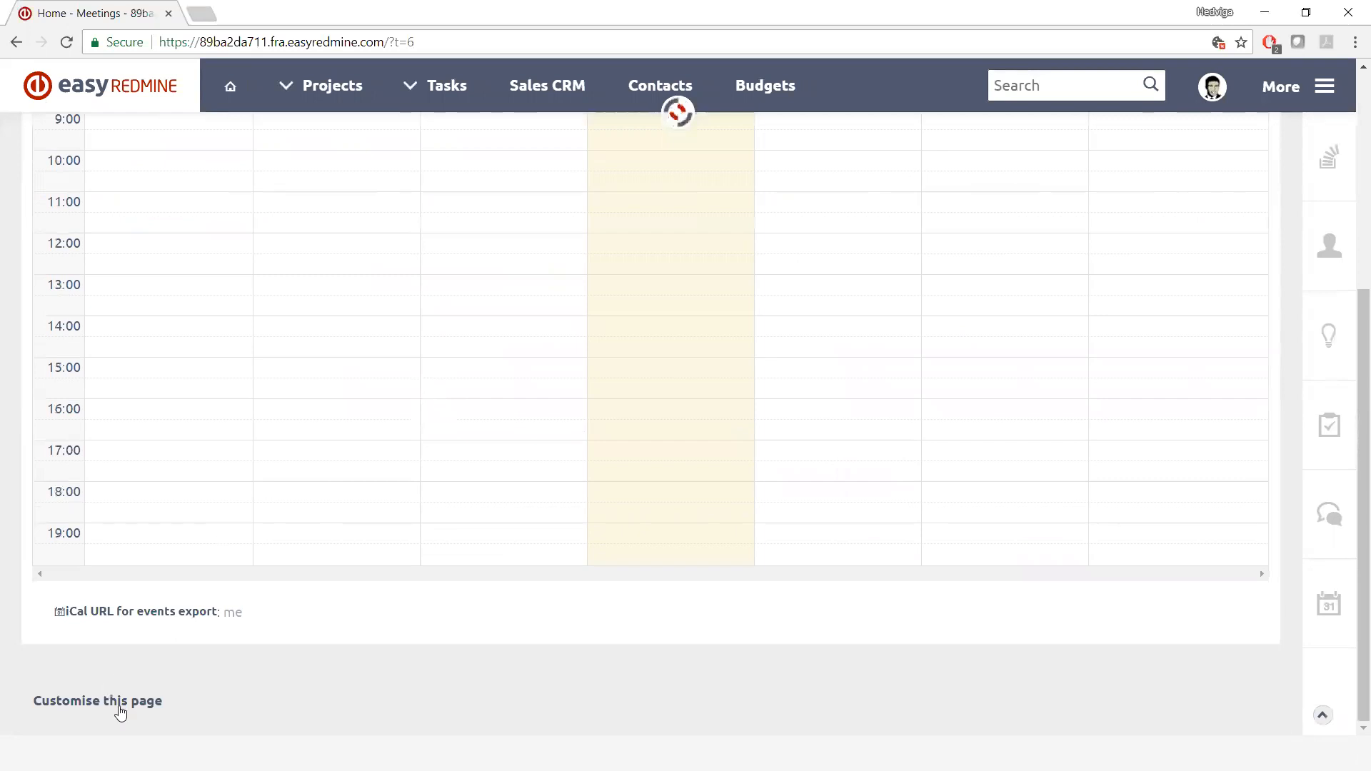
{"action": "left_click", "coordinate": [73, 703]}
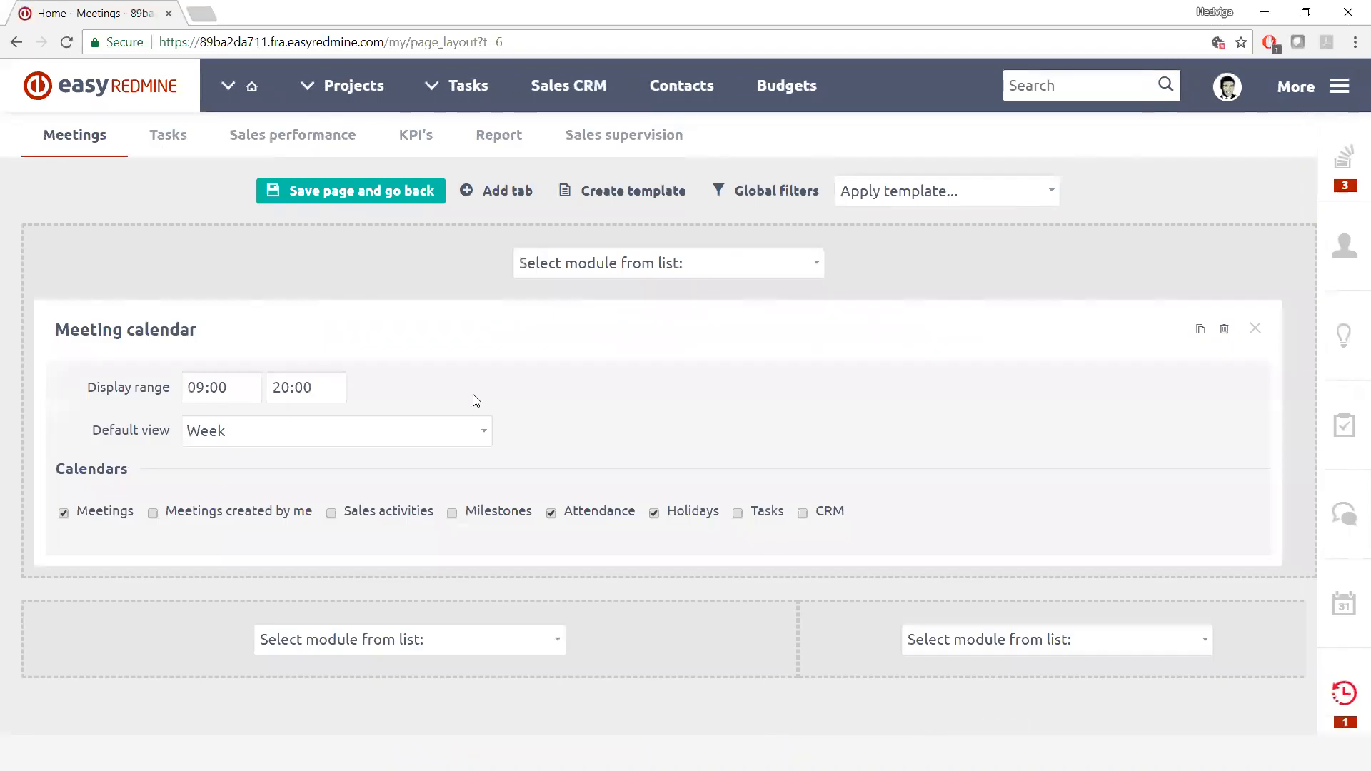
Examine the modules available for the upper area of the Meetings dashboard, closing the list without adding one
{"action": "left_click", "coordinate": [649, 272]}
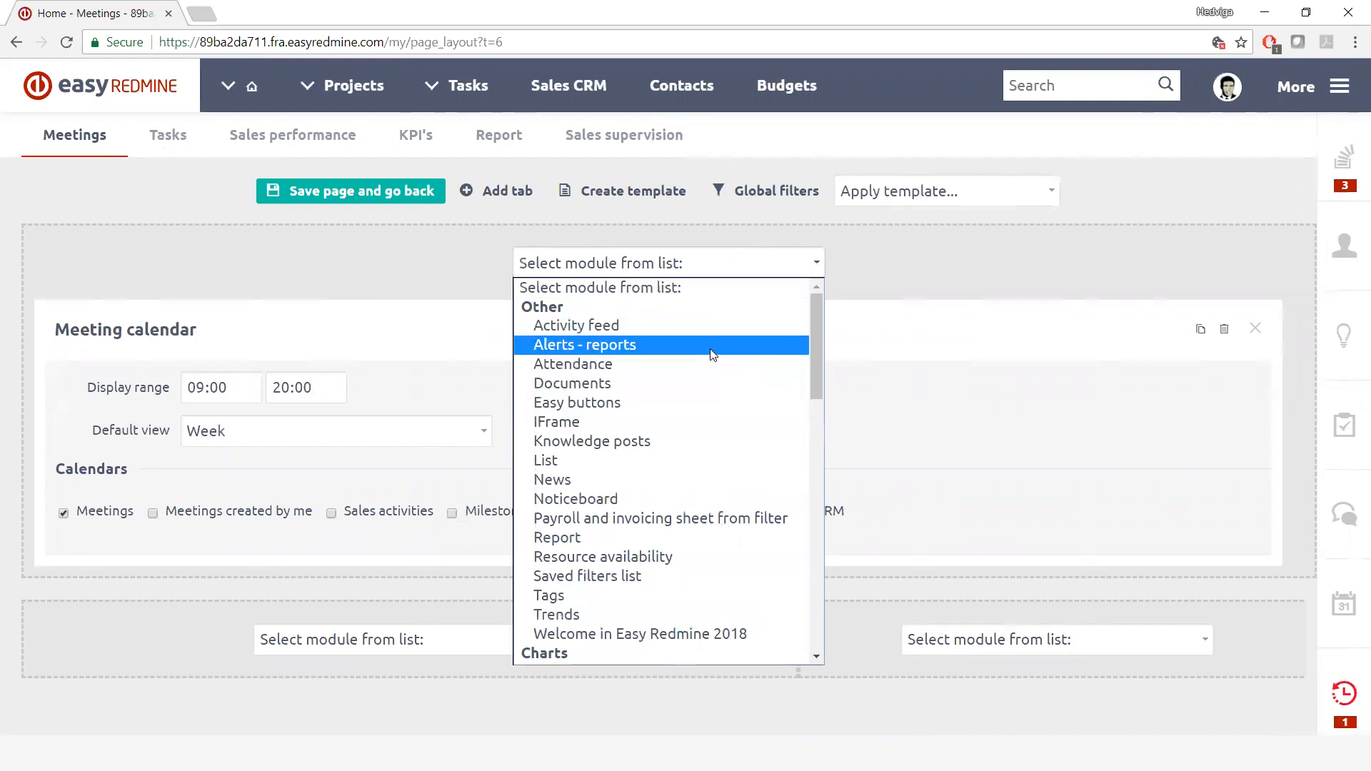
{"action": "scroll", "coordinate": [712, 353], "scroll_direction": "down", "scroll_amount": 5}
{"action": "scroll", "coordinate": [712, 353], "scroll_direction": "down", "scroll_amount": 8}
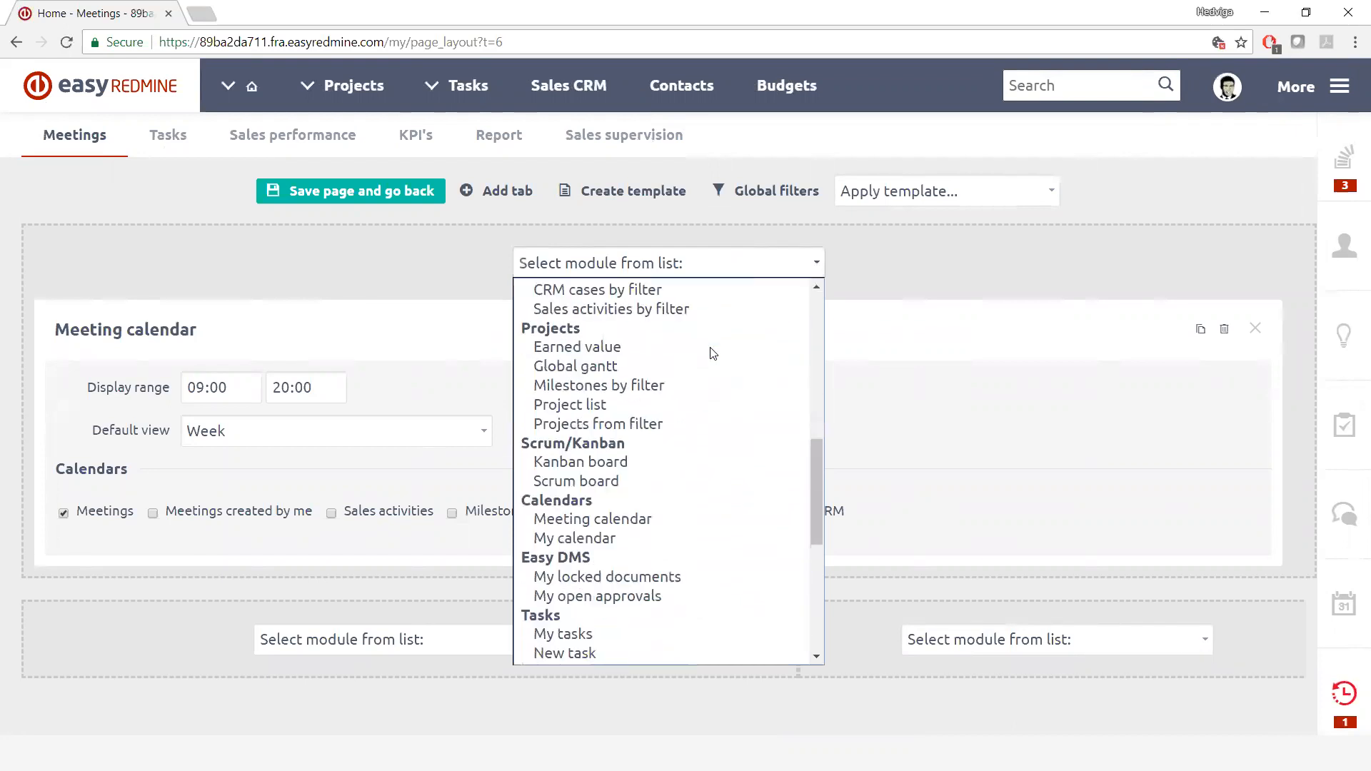
{"action": "scroll", "coordinate": [712, 353], "scroll_direction": "down", "scroll_amount": 1}
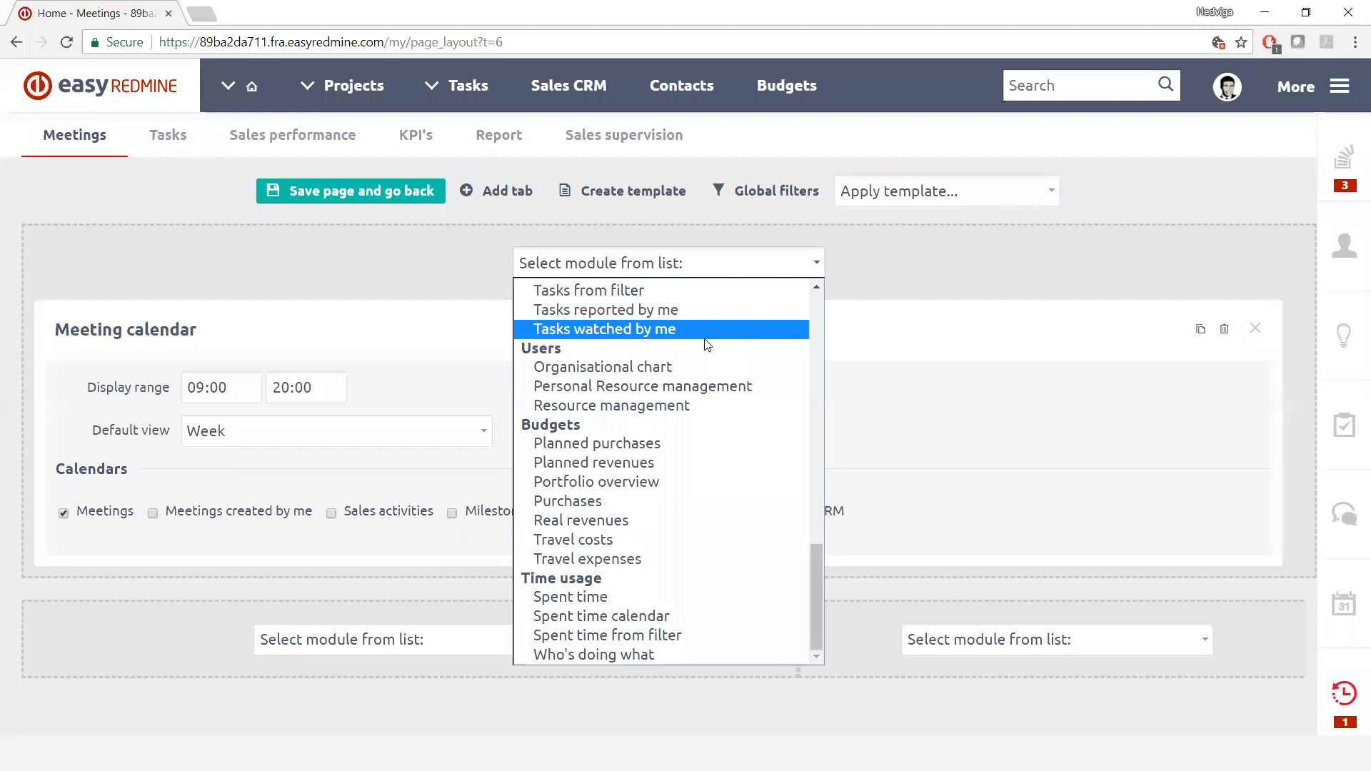
{"action": "scroll", "coordinate": [713, 453], "scroll_direction": "up", "scroll_amount": 15}
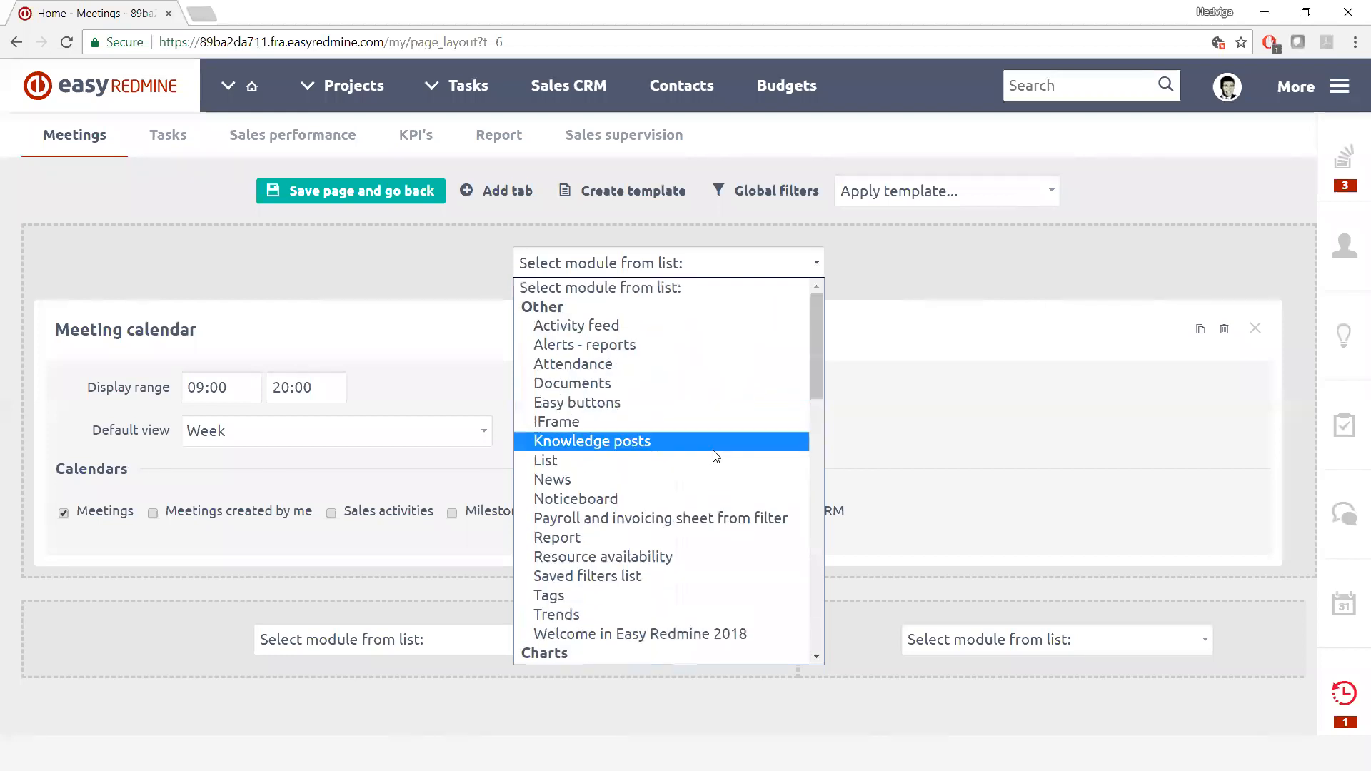
{"action": "scroll", "coordinate": [716, 456], "scroll_direction": "down", "scroll_amount": 10}
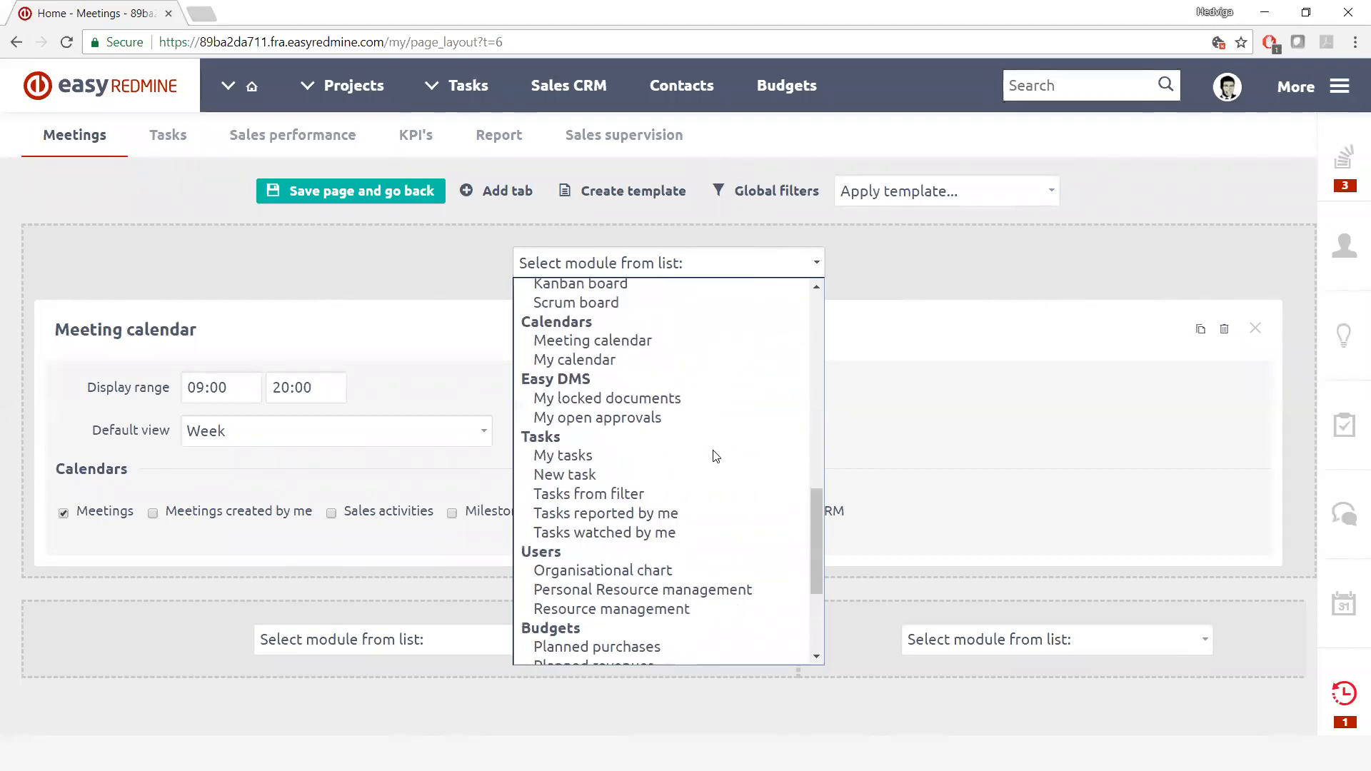
{"action": "scroll", "coordinate": [715, 456], "scroll_direction": "down", "scroll_amount": 3}
{"action": "scroll", "coordinate": [715, 456], "scroll_direction": "up", "scroll_amount": 13}
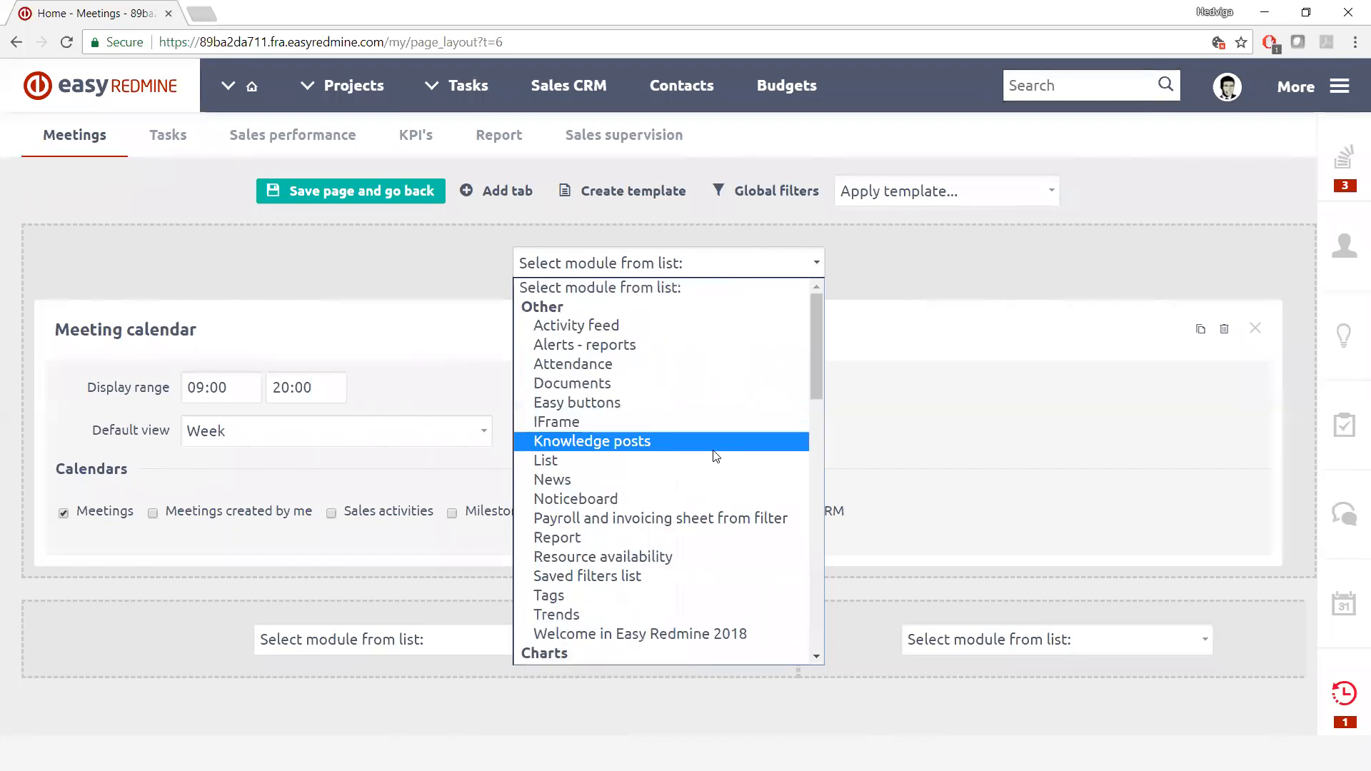
{"action": "left_click", "coordinate": [442, 224]}
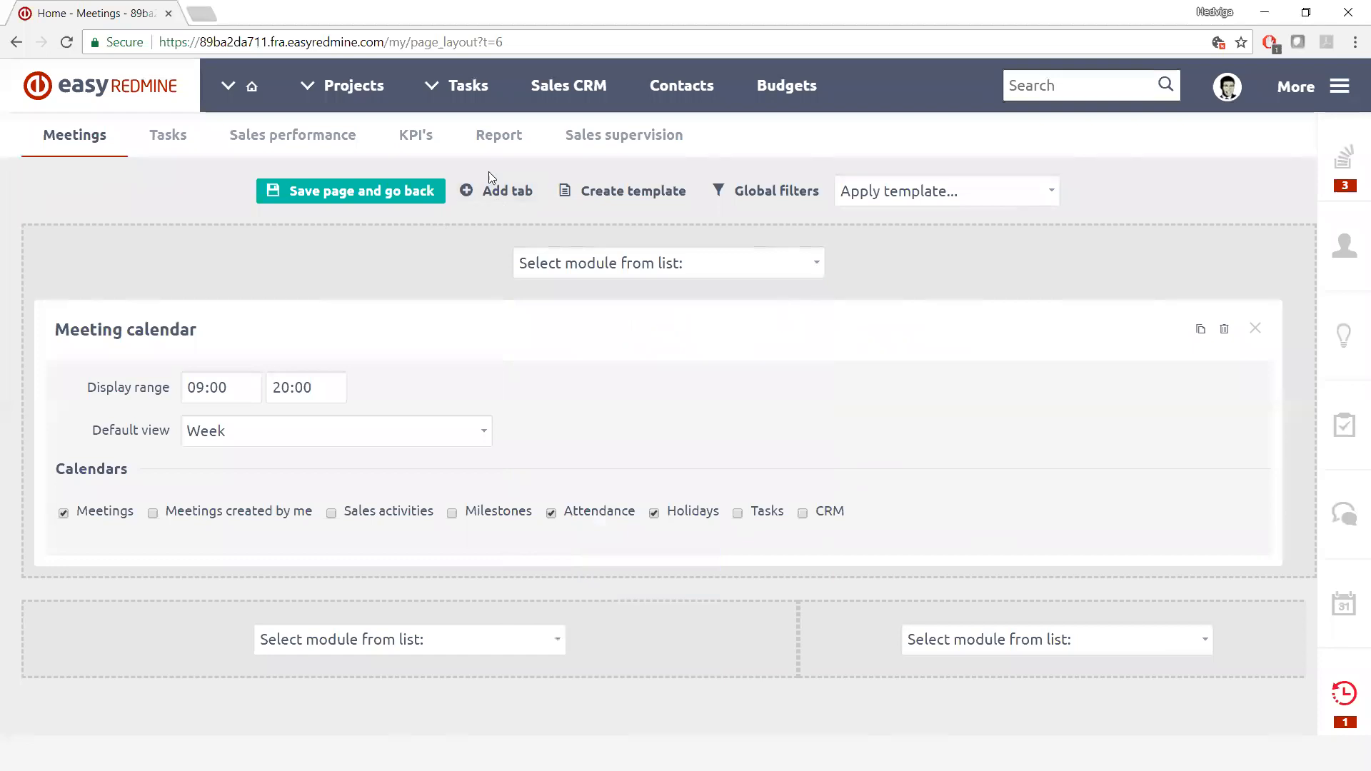
Display the global filters of the Meetings dashboard and review the filter types that can be added
{"action": "mouse_move", "coordinate": [604, 137]}
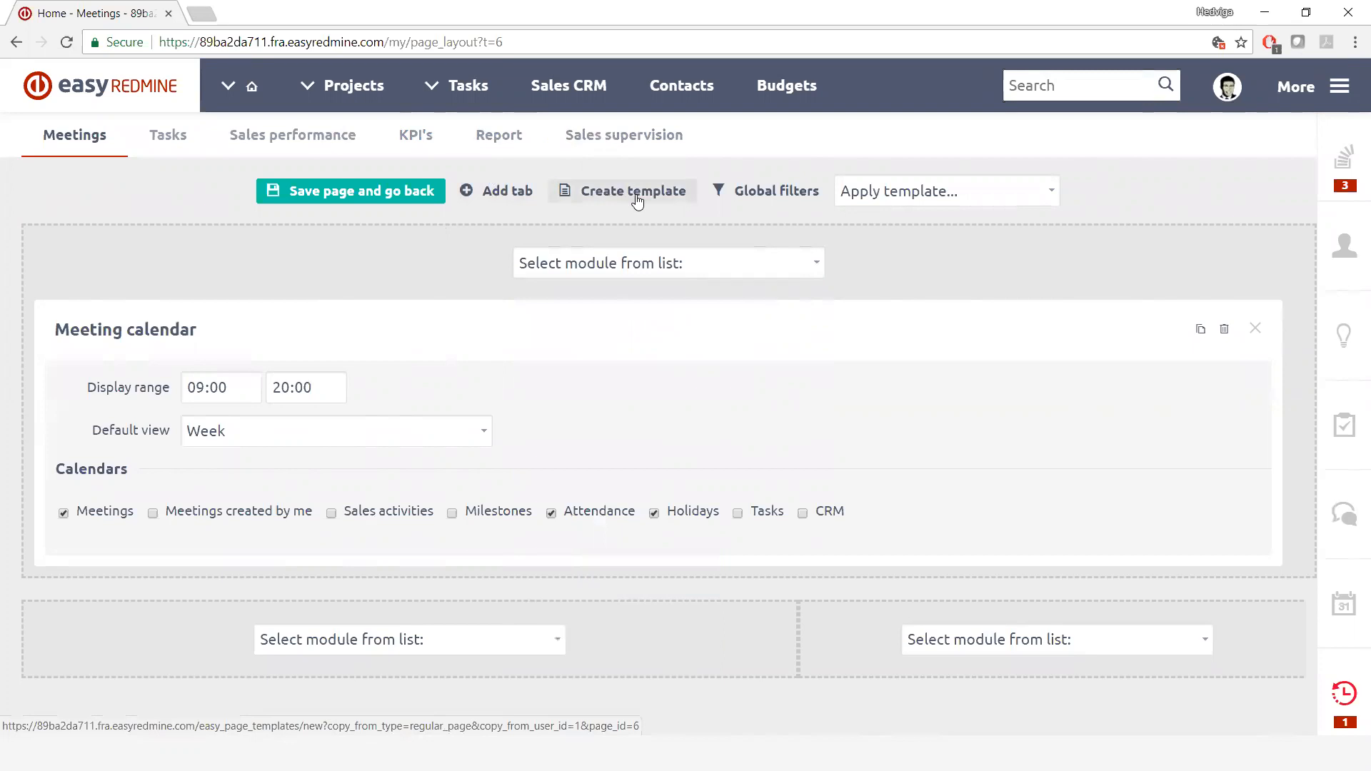
{"action": "left_click", "coordinate": [773, 193]}
{"action": "left_click", "coordinate": [453, 295]}
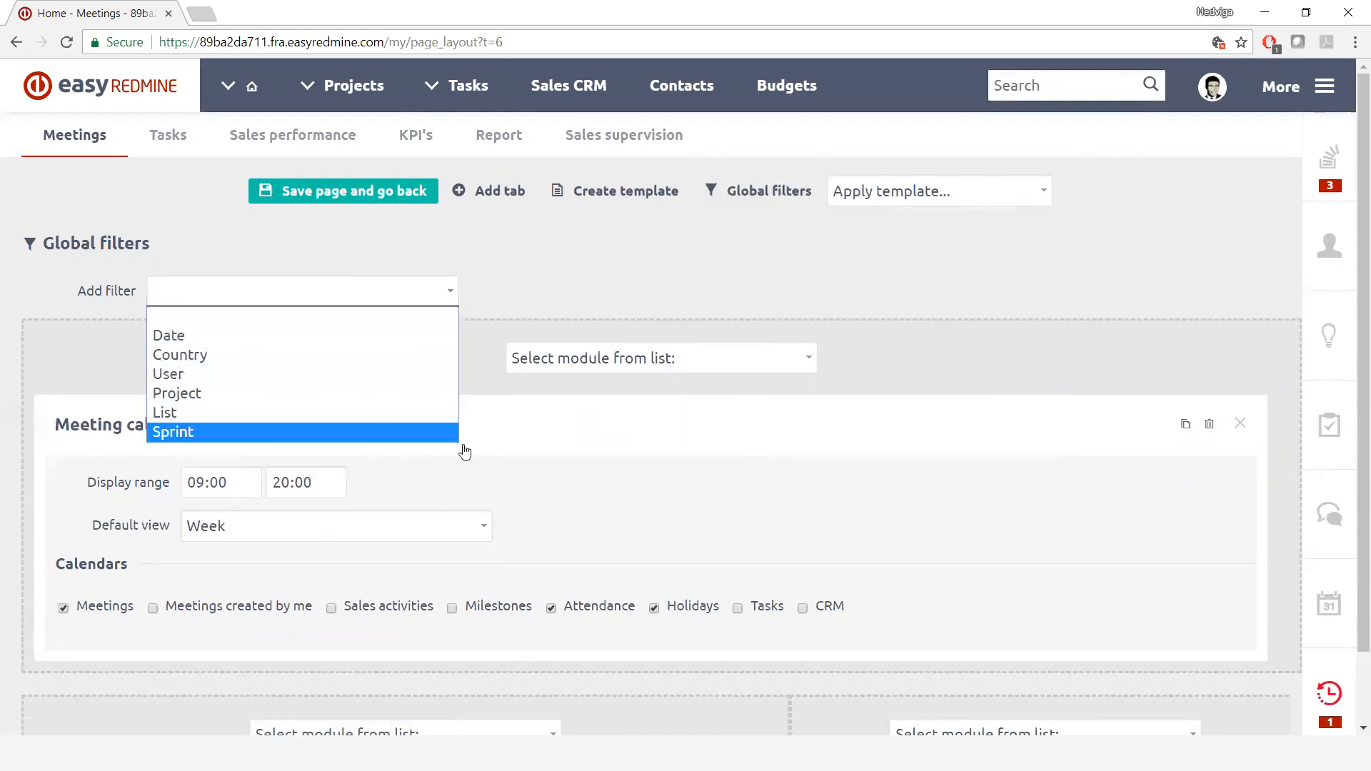
{"action": "scroll", "coordinate": [465, 451], "scroll_direction": "down", "scroll_amount": 1}
{"action": "scroll", "coordinate": [542, 493], "scroll_direction": "up", "scroll_amount": 1}
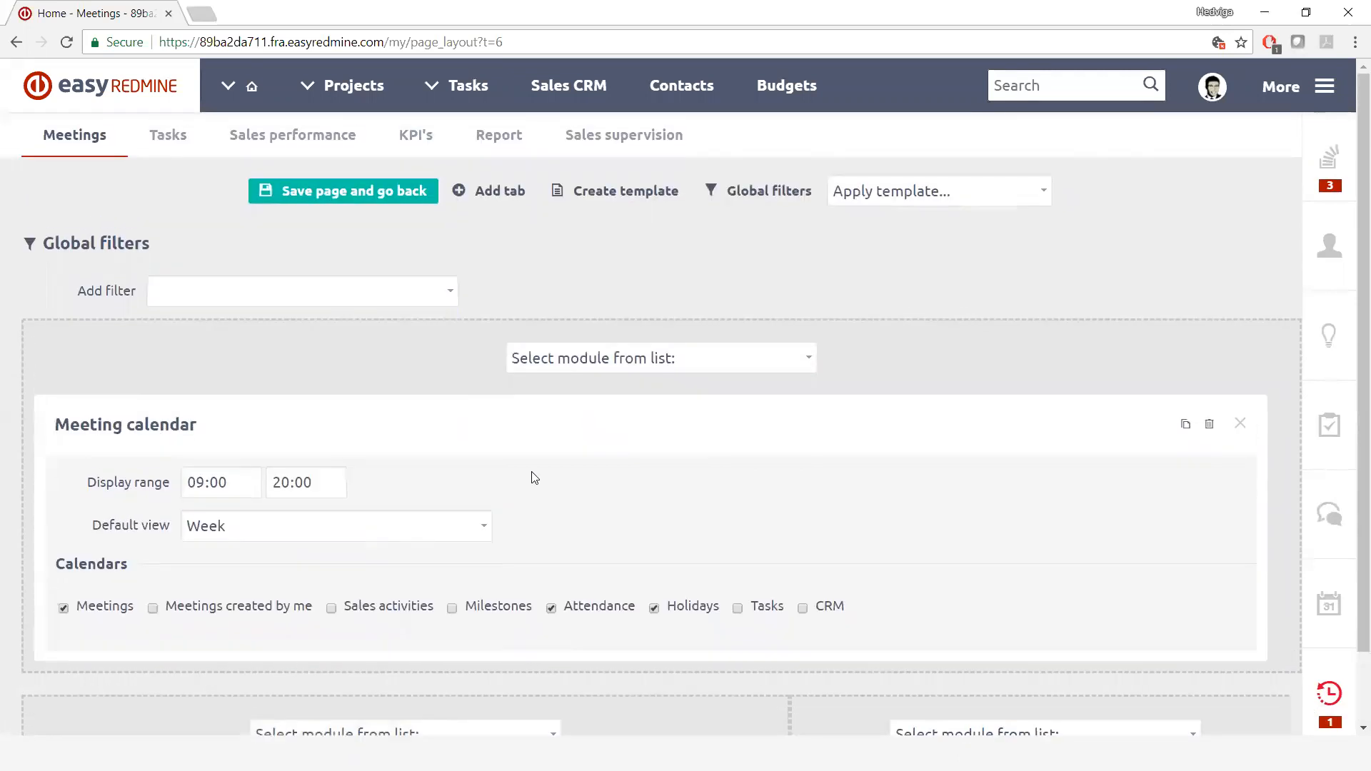
Review the page templates that can be applied to the dashboard without choosing one
{"action": "left_click", "coordinate": [914, 199]}
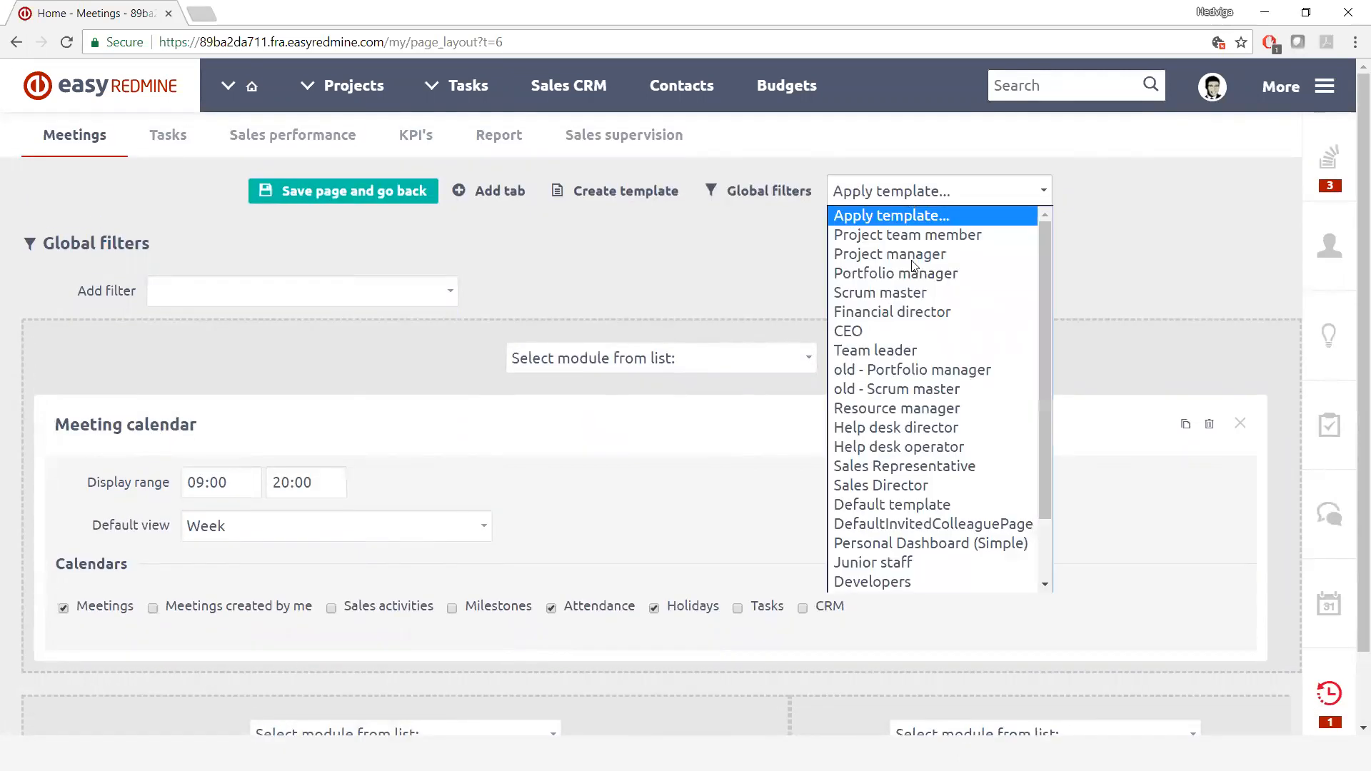
{"action": "scroll", "coordinate": [919, 356], "scroll_direction": "down", "scroll_amount": 2}
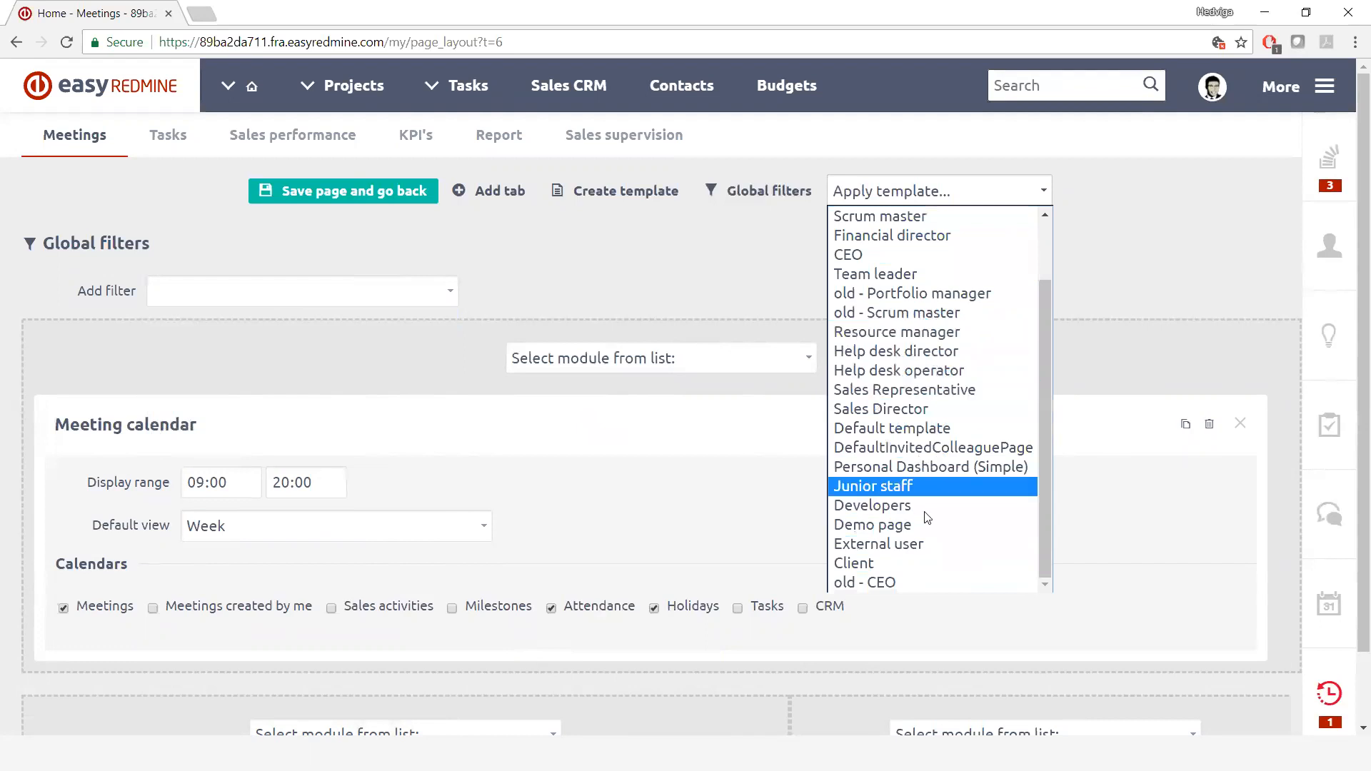
{"action": "left_click", "coordinate": [763, 278]}
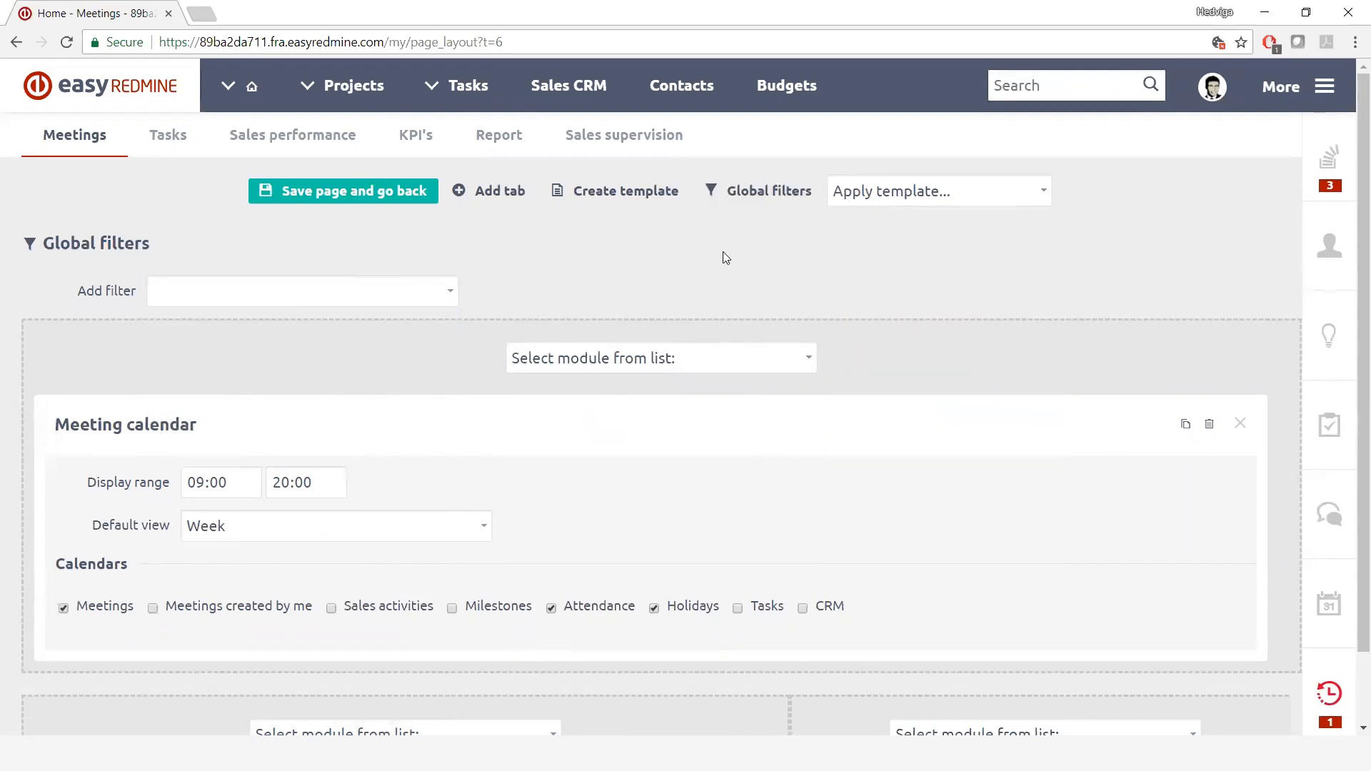
{"action": "scroll", "coordinate": [743, 299], "scroll_direction": "down", "scroll_amount": 1}
{"action": "scroll", "coordinate": [782, 465], "scroll_direction": "up", "scroll_amount": 1}
Go to page customisation in the administration and open the list of templates for My page
{"action": "left_click", "coordinate": [1302, 93]}
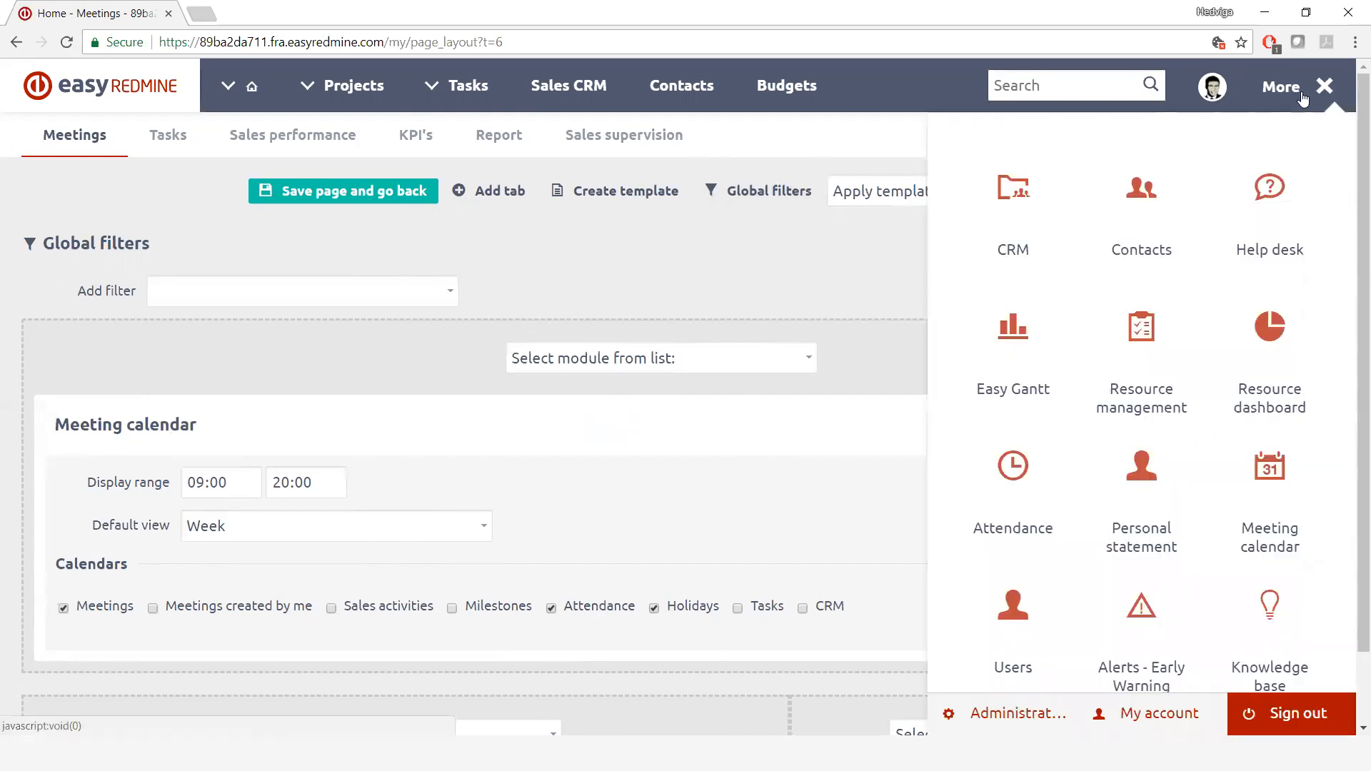
{"action": "left_click", "coordinate": [1025, 714]}
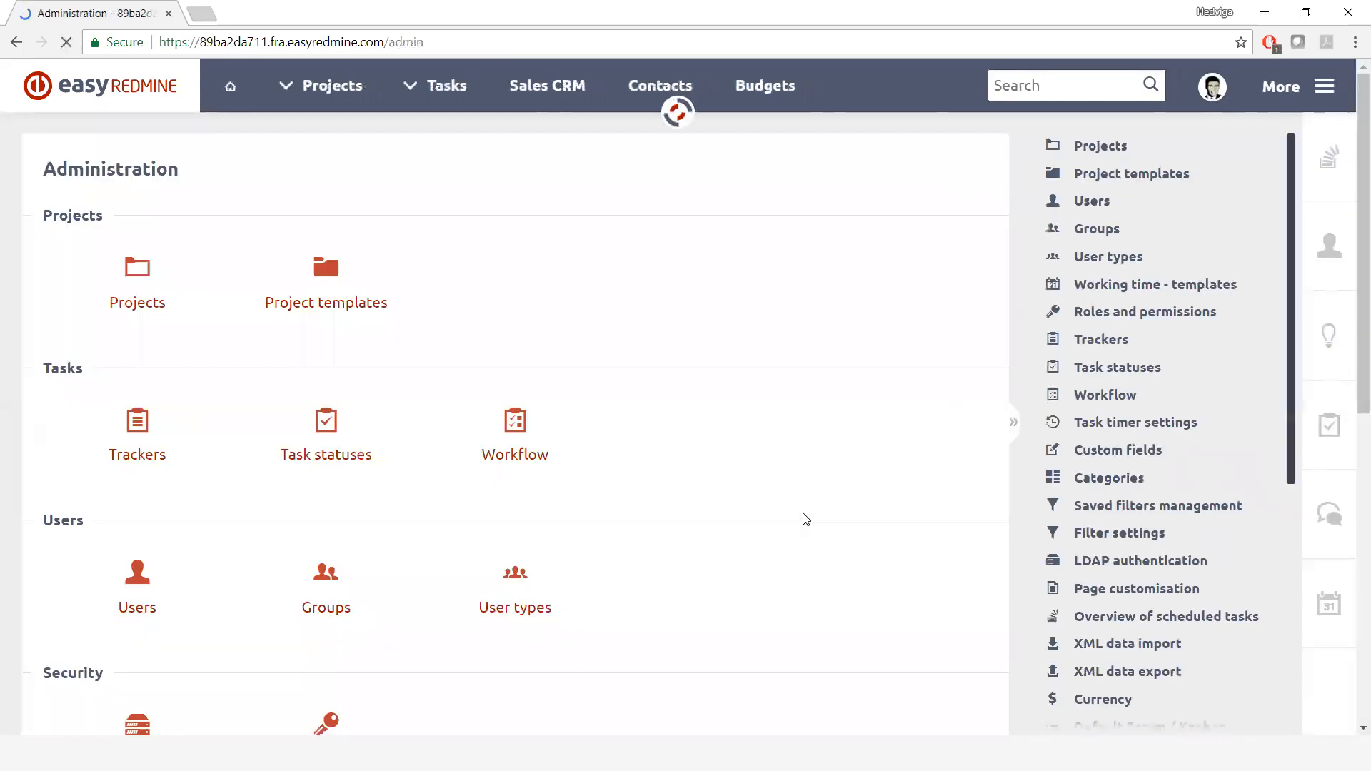
{"action": "scroll", "coordinate": [786, 514], "scroll_direction": "down", "scroll_amount": 2}
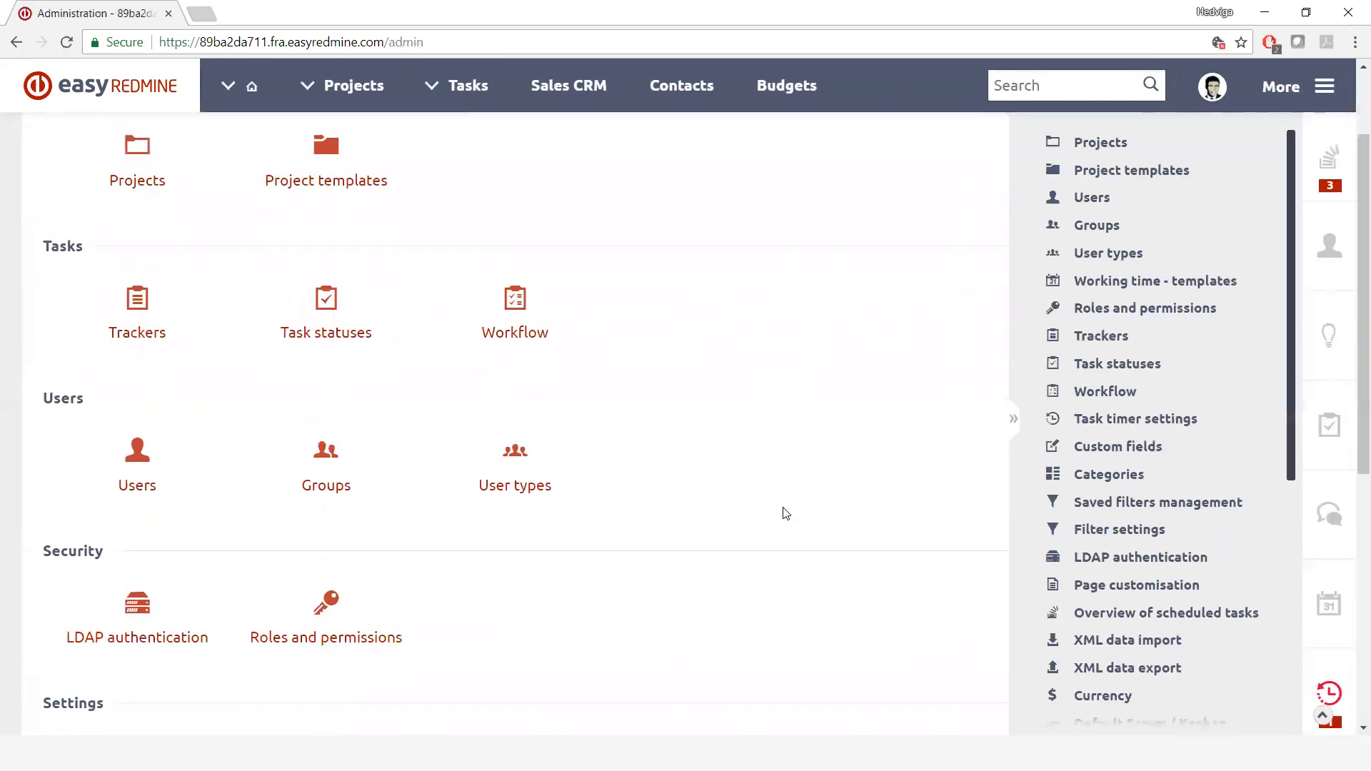
{"action": "scroll", "coordinate": [785, 513], "scroll_direction": "down", "scroll_amount": 3}
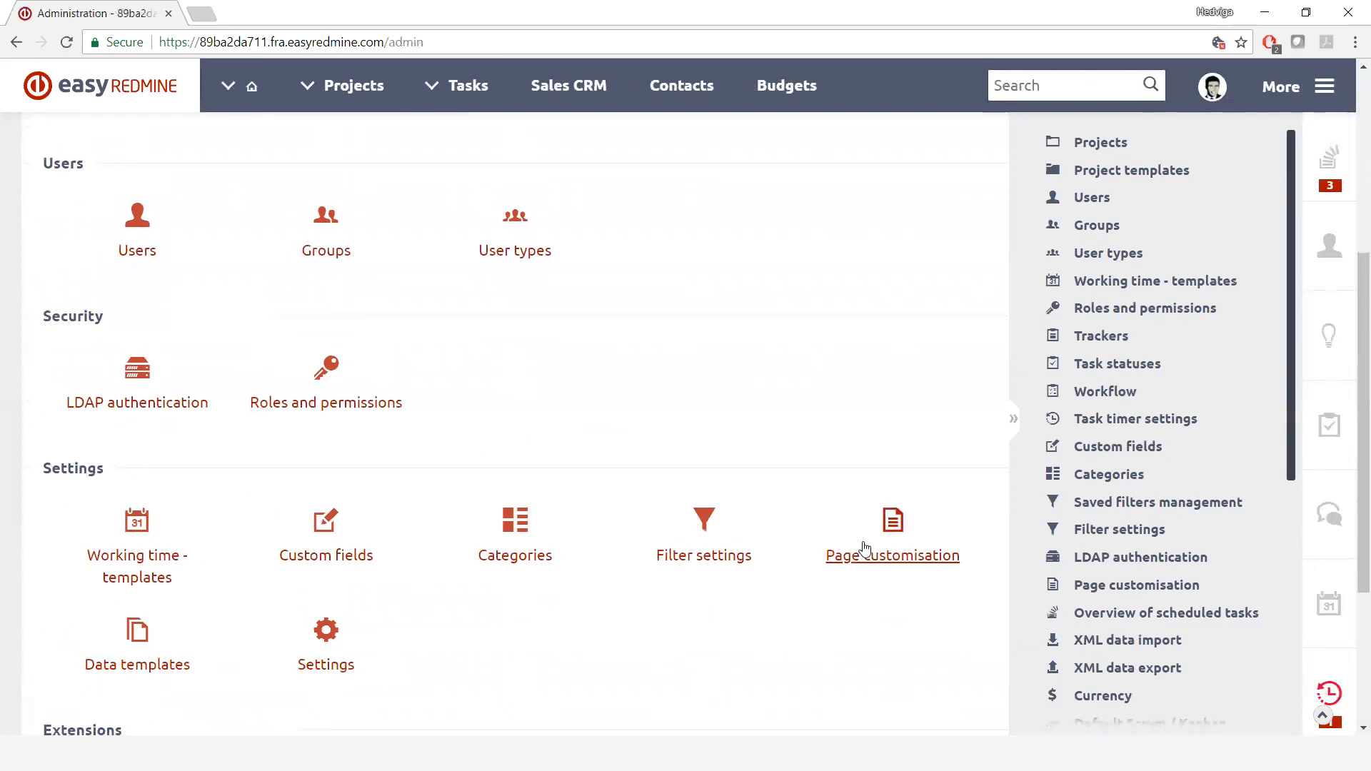
{"action": "left_click", "coordinate": [889, 553]}
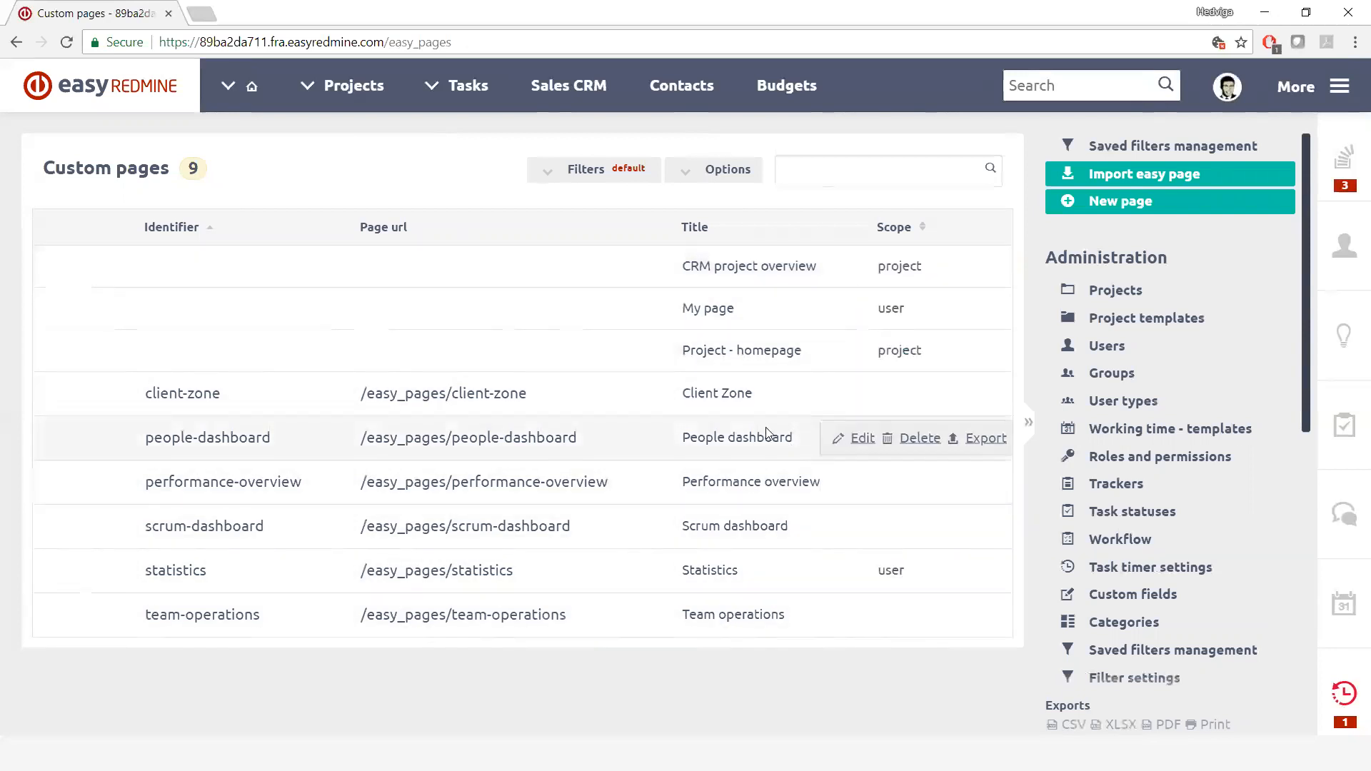
{"action": "left_click", "coordinate": [884, 307]}
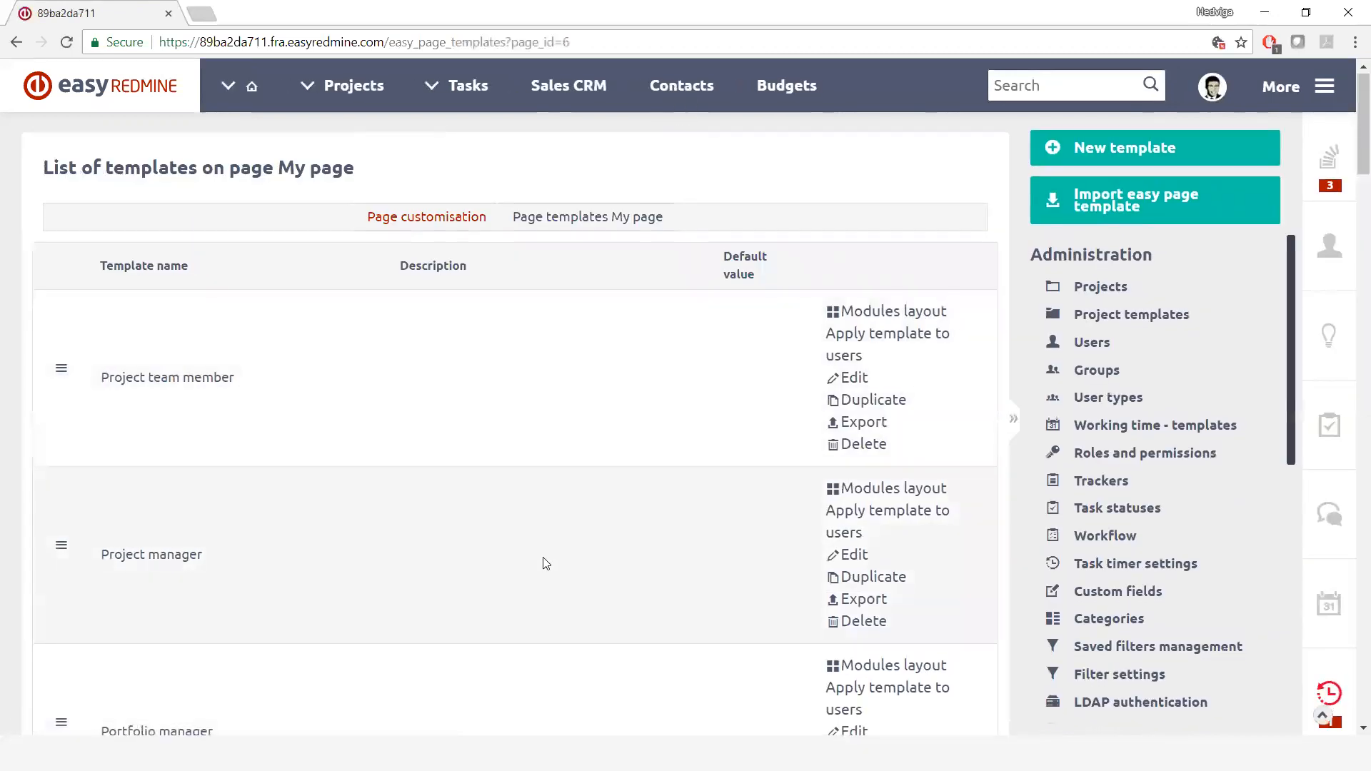
View the users and groups to which the Project team member template can be applied, and return without saving
{"action": "scroll", "coordinate": [545, 561], "scroll_direction": "down", "scroll_amount": 1}
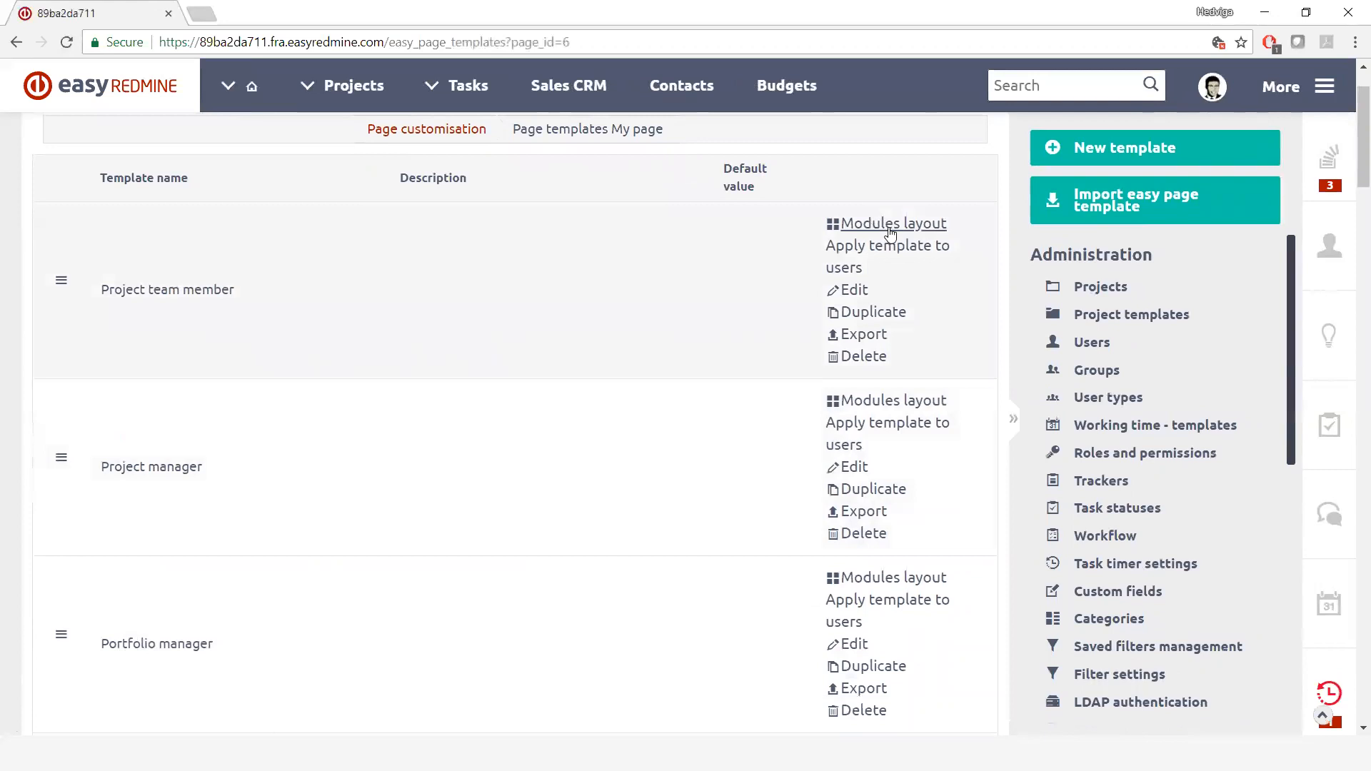
{"action": "left_click", "coordinate": [842, 250]}
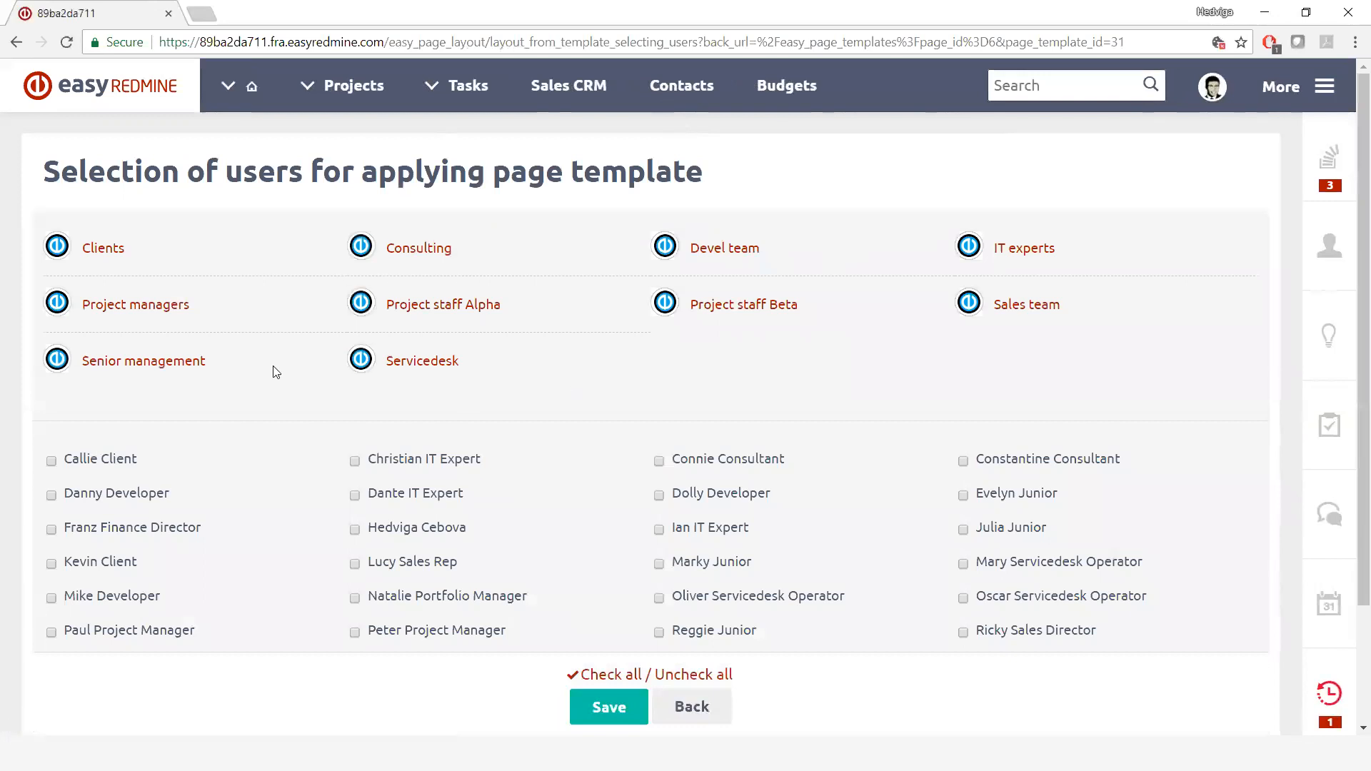
{"action": "scroll", "coordinate": [514, 484], "scroll_direction": "down", "scroll_amount": 2}
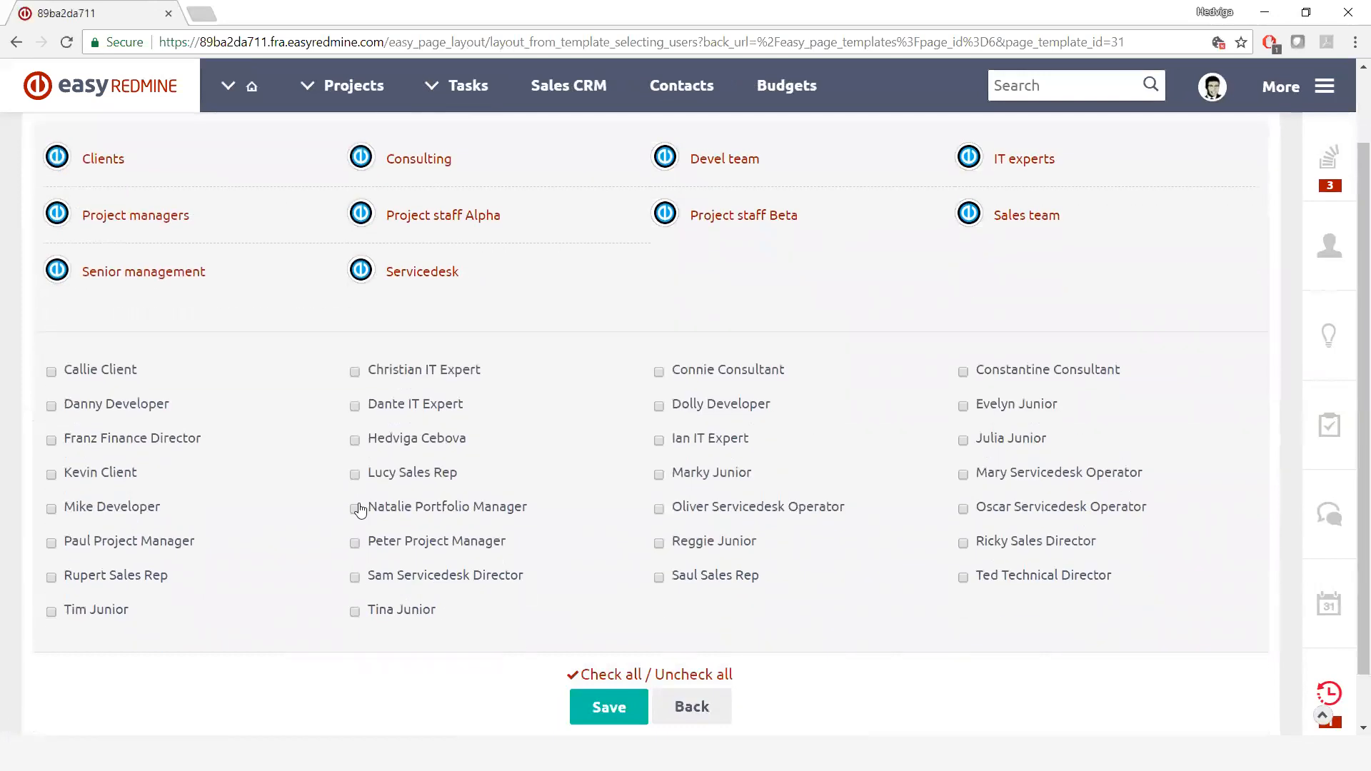
{"action": "left_click", "coordinate": [700, 709]}
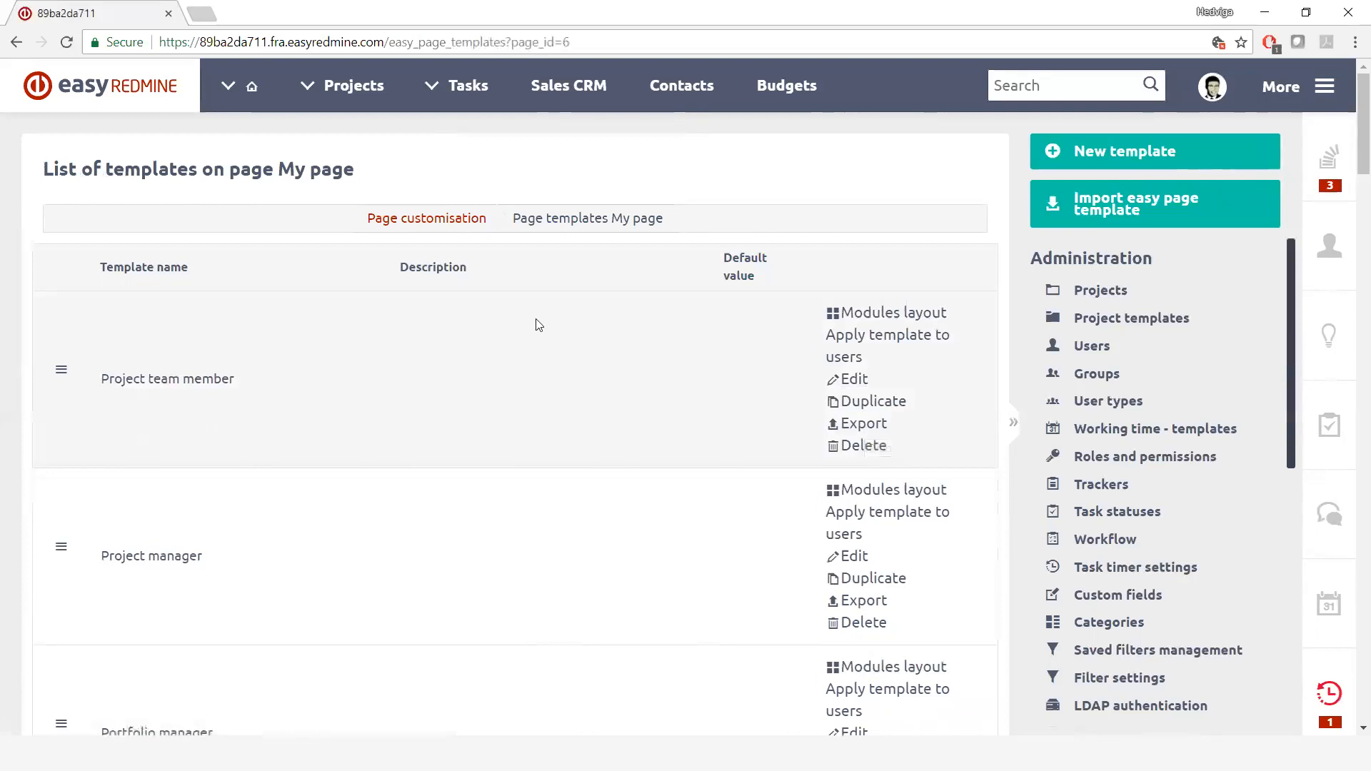
Look through the My page templates and the actions offered for each one
{"action": "scroll", "coordinate": [569, 441], "scroll_direction": "down", "scroll_amount": 3}
{"action": "scroll", "coordinate": [564, 437], "scroll_direction": "up", "scroll_amount": 4}
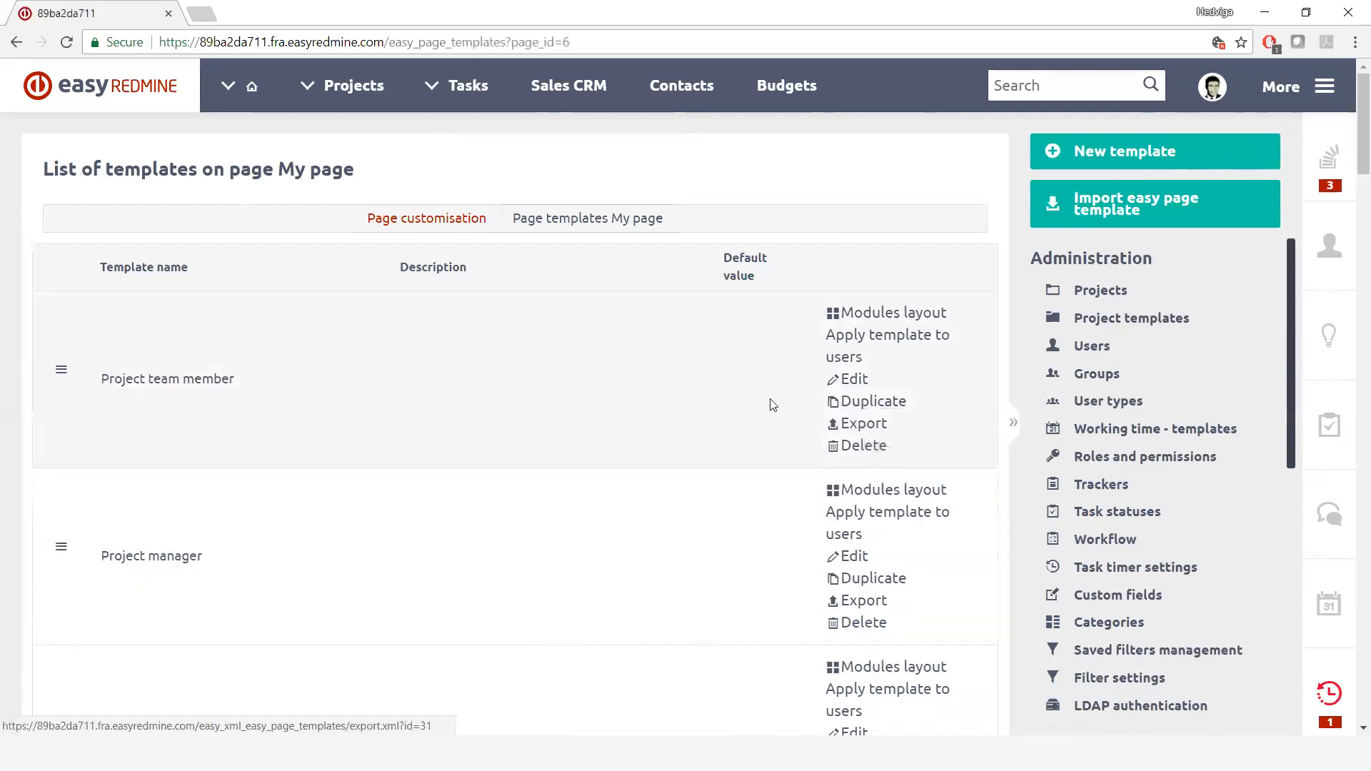
{"action": "scroll", "coordinate": [604, 477], "scroll_direction": "down", "scroll_amount": 3}
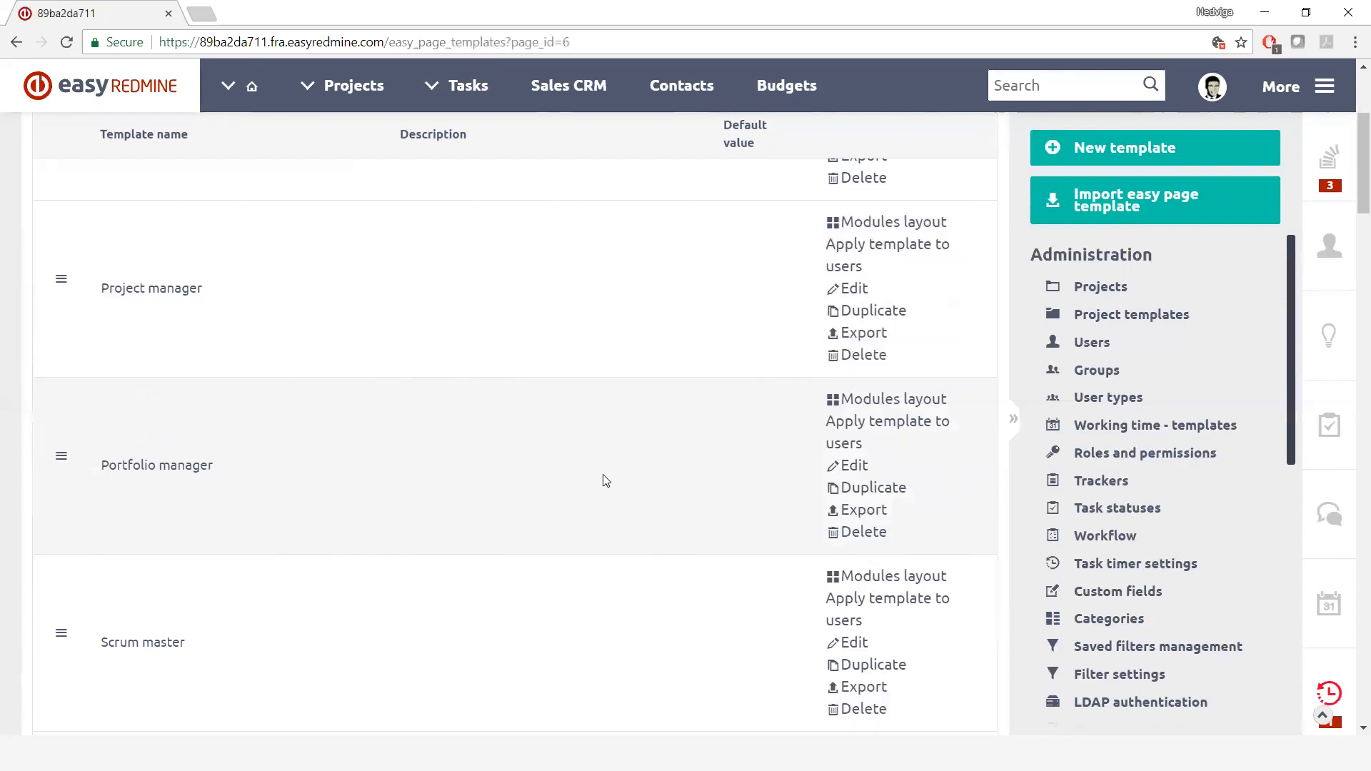
{"action": "scroll", "coordinate": [432, 485], "scroll_direction": "down", "scroll_amount": 3}
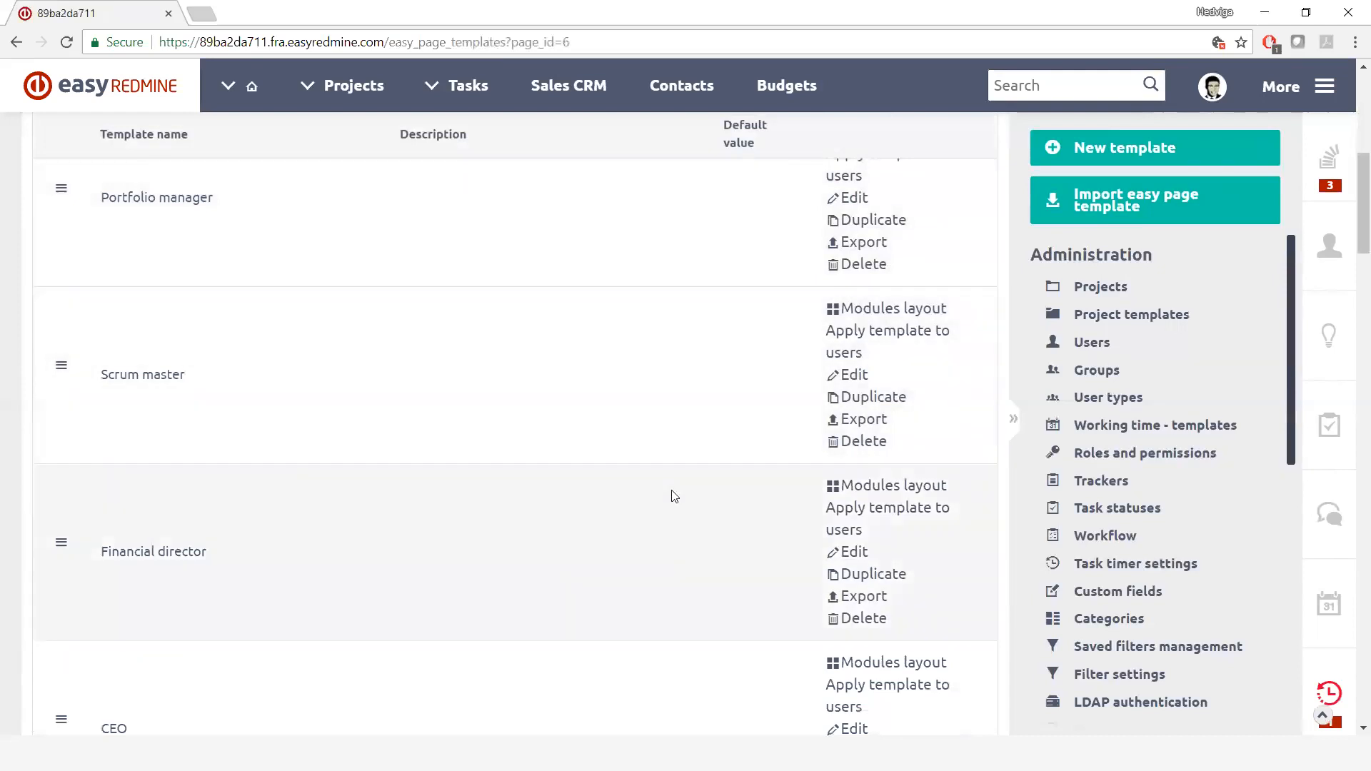
{"action": "scroll", "coordinate": [671, 497], "scroll_direction": "up", "scroll_amount": 6}
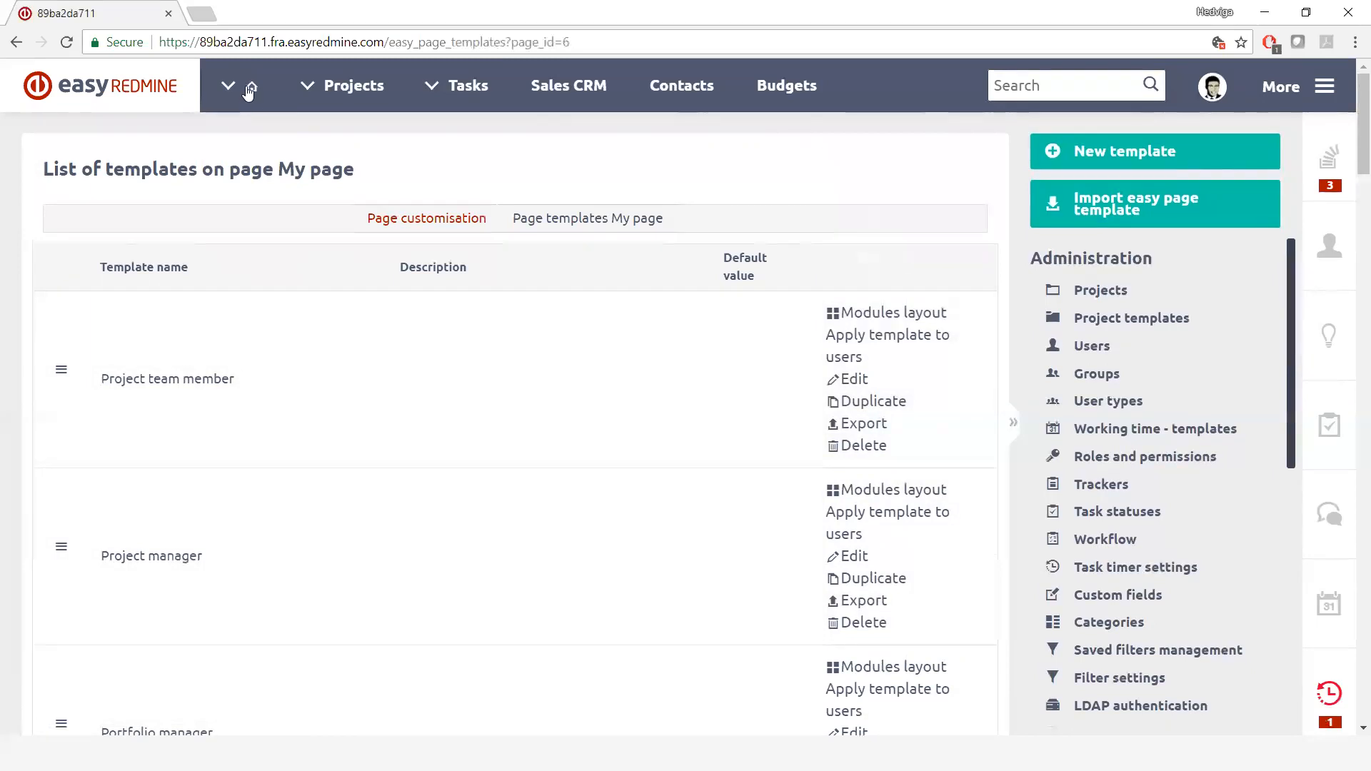
Go to the Sales performance dashboard of the home page and look through all its charts
{"action": "left_click", "coordinate": [226, 87]}
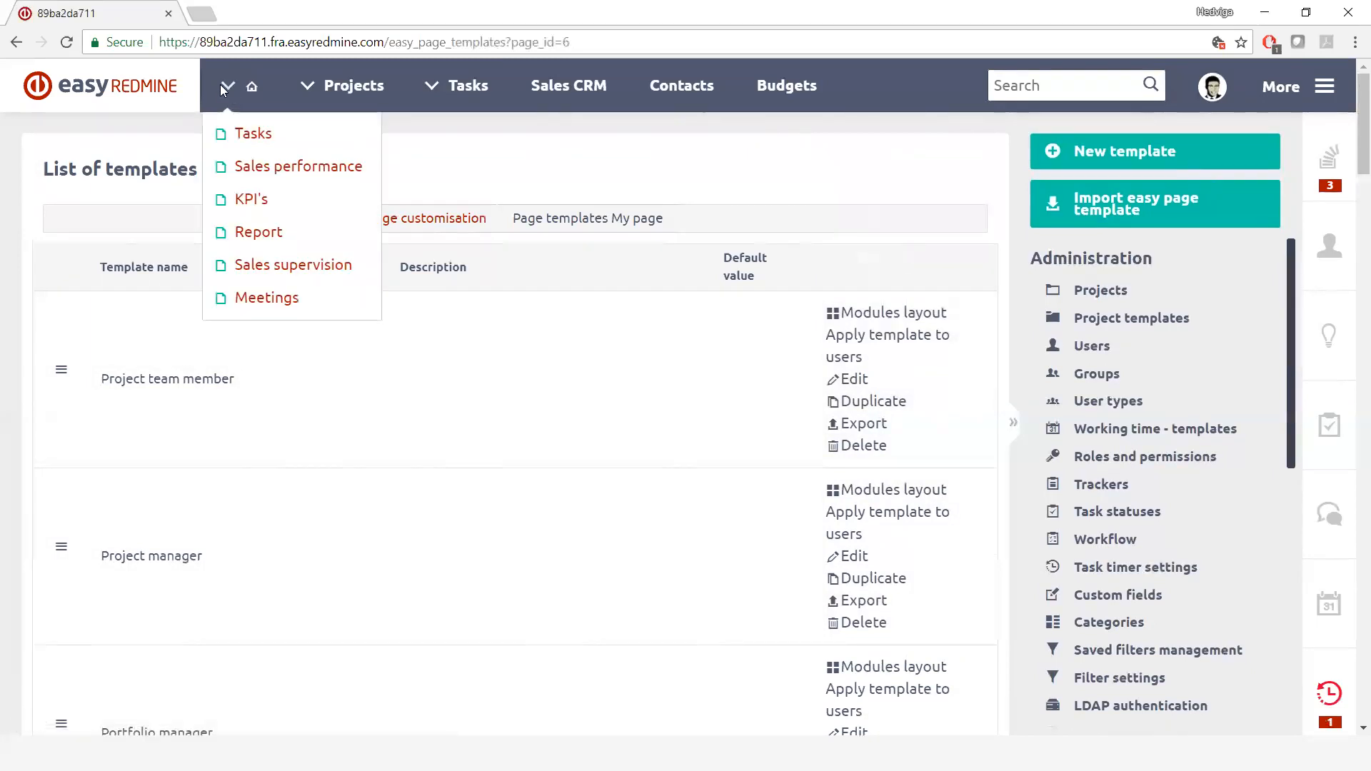
{"action": "left_click", "coordinate": [270, 166]}
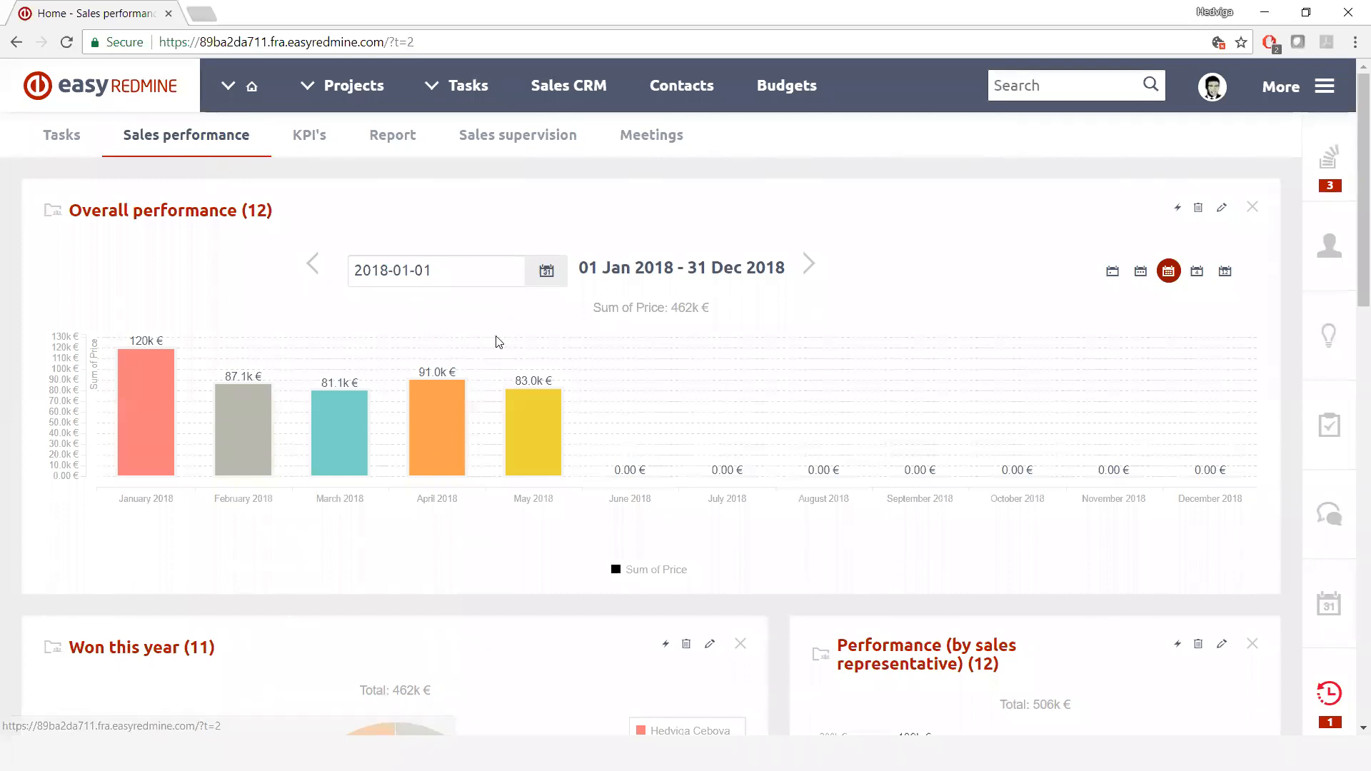
{"action": "scroll", "coordinate": [543, 357], "scroll_direction": "down", "scroll_amount": 1}
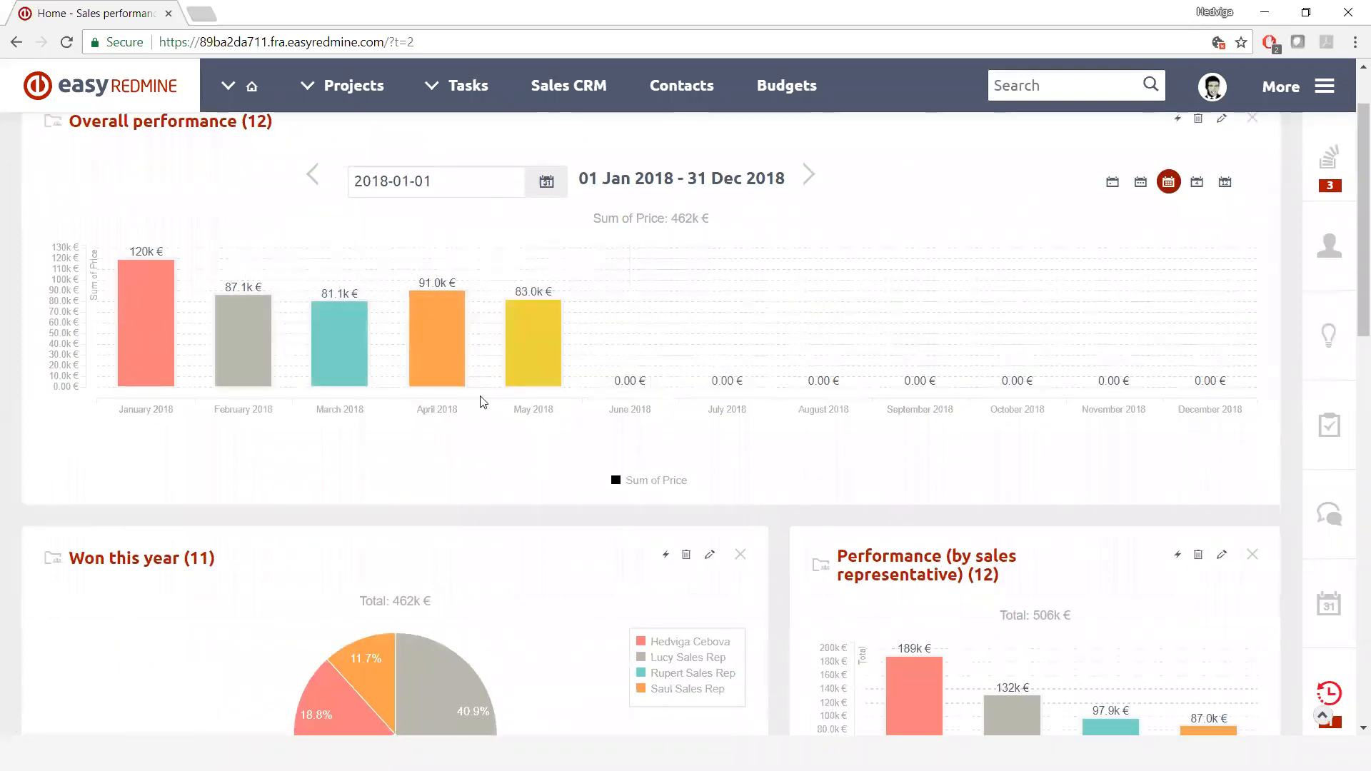
{"action": "scroll", "coordinate": [477, 404], "scroll_direction": "down", "scroll_amount": 4}
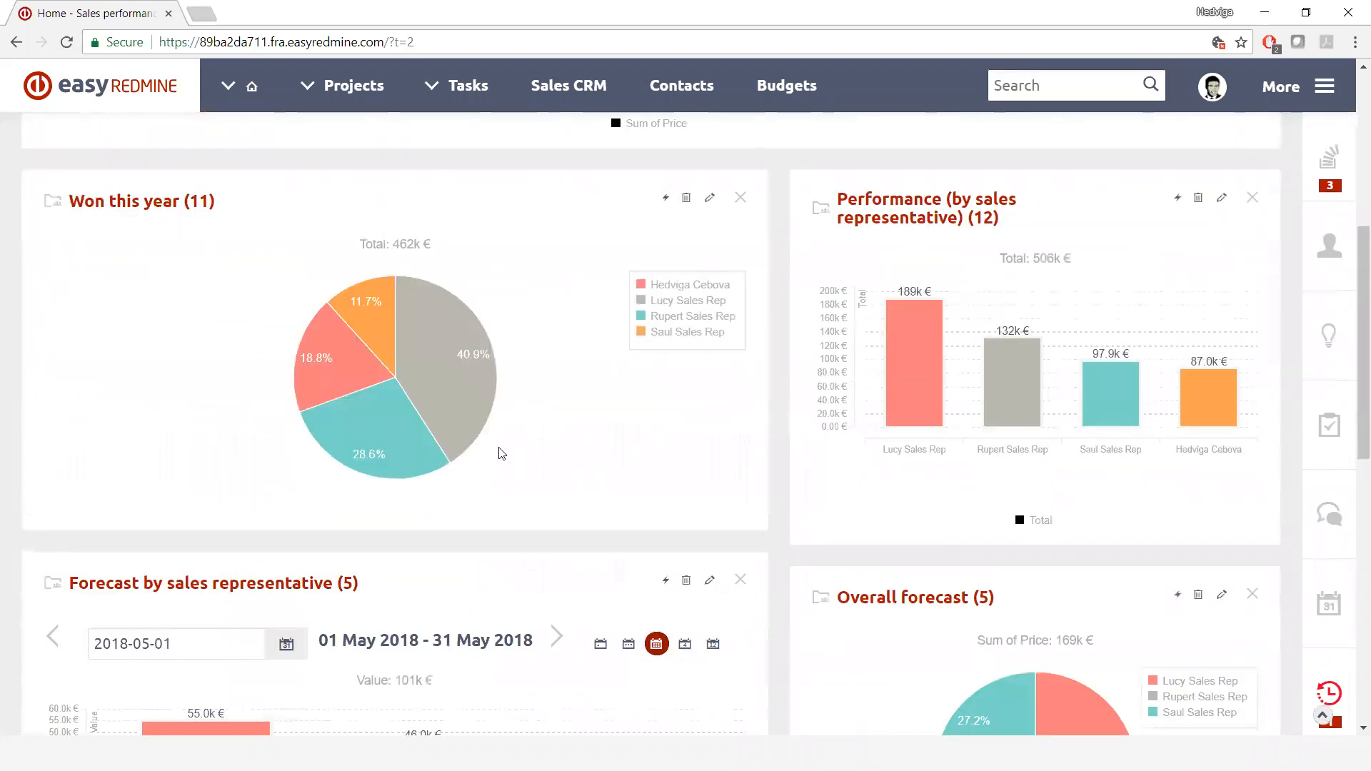
{"action": "scroll", "coordinate": [443, 423], "scroll_direction": "down", "scroll_amount": 7}
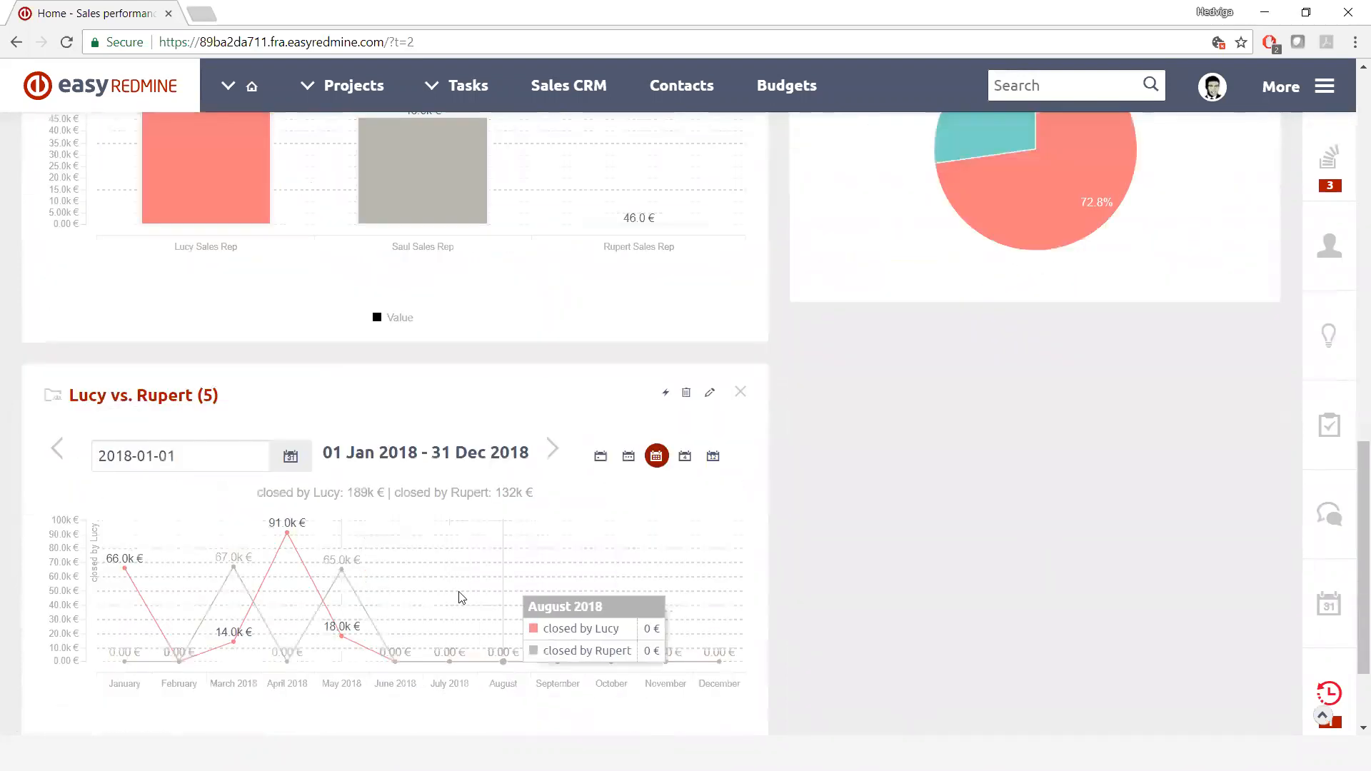
{"action": "scroll", "coordinate": [307, 635], "scroll_direction": "up", "scroll_amount": 5}
{"action": "scroll", "coordinate": [307, 634], "scroll_direction": "up", "scroll_amount": 6}
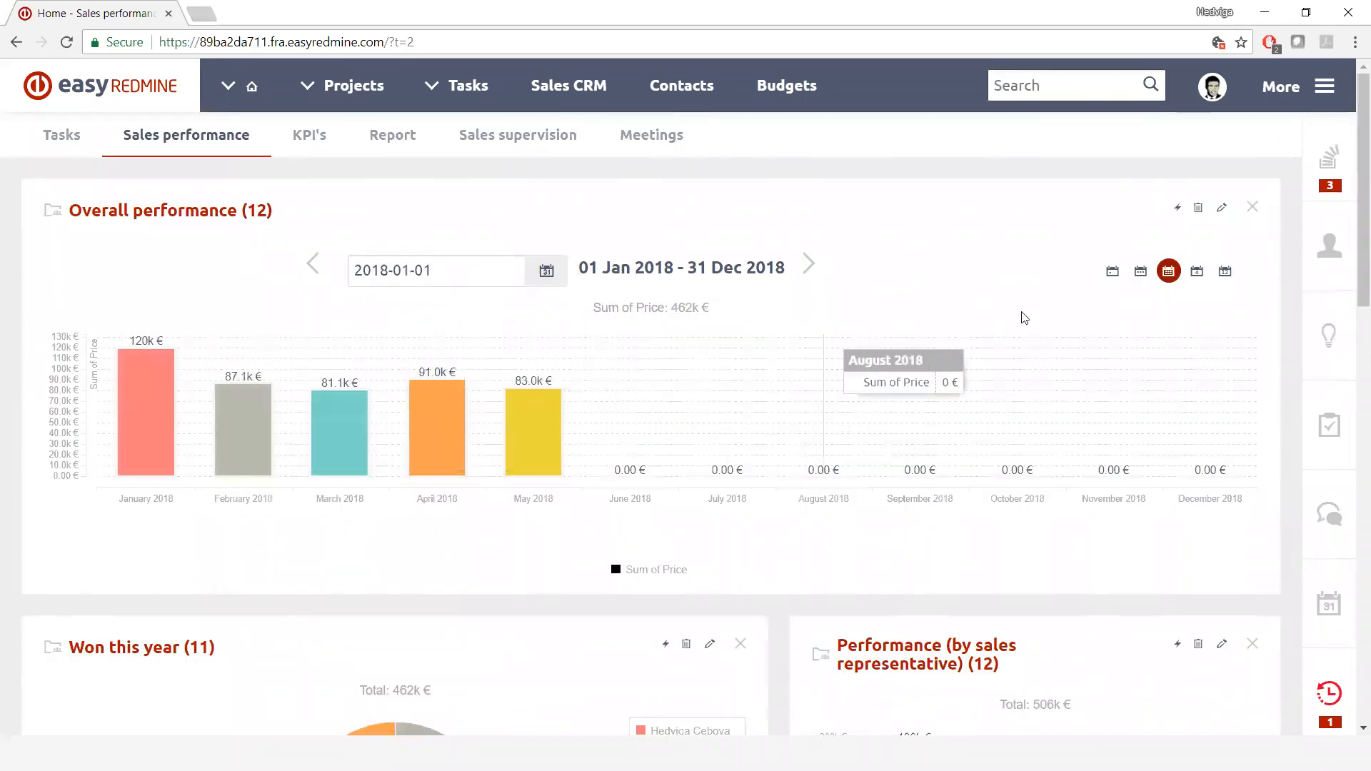
Review the Overall performance chart's output, filter, axis and additional options, and close its settings without saving
{"action": "left_click", "coordinate": [1222, 208]}
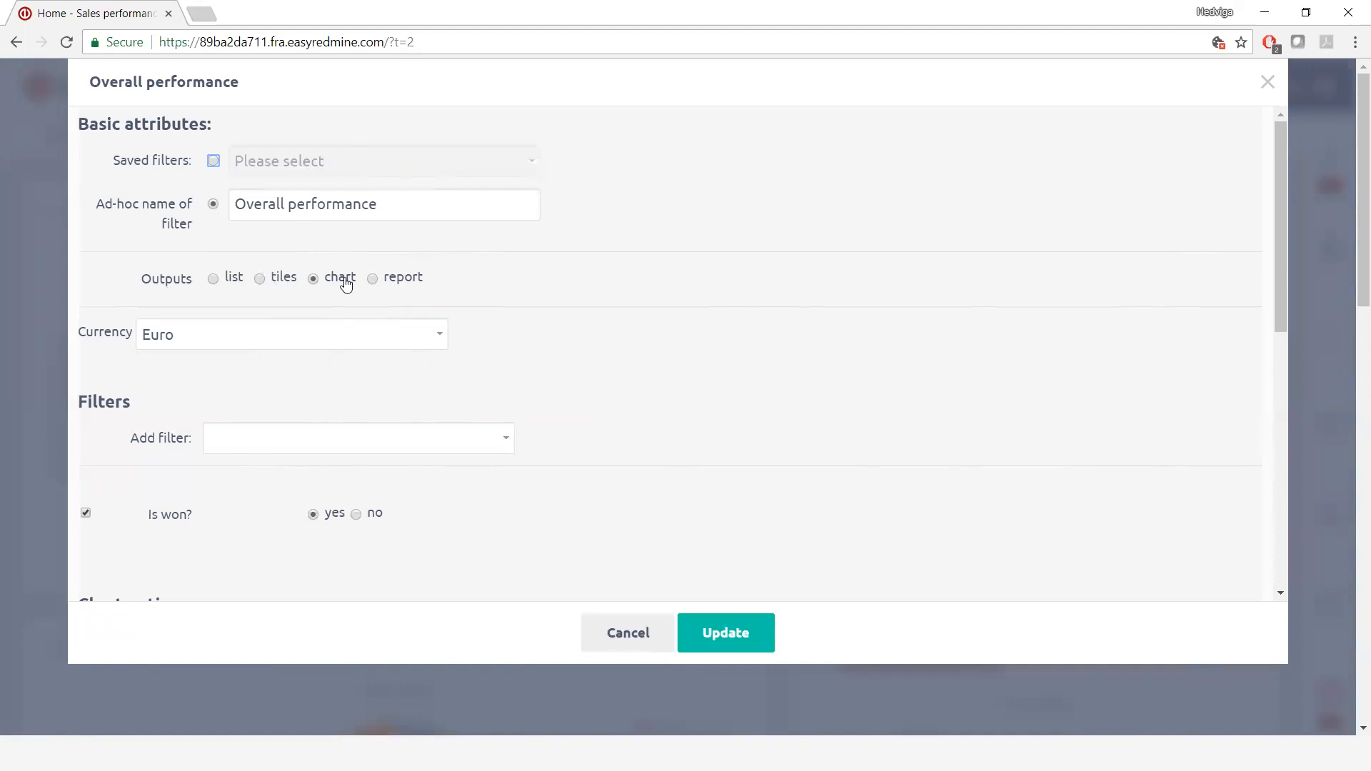
{"action": "scroll", "coordinate": [490, 385], "scroll_direction": "down", "scroll_amount": 1}
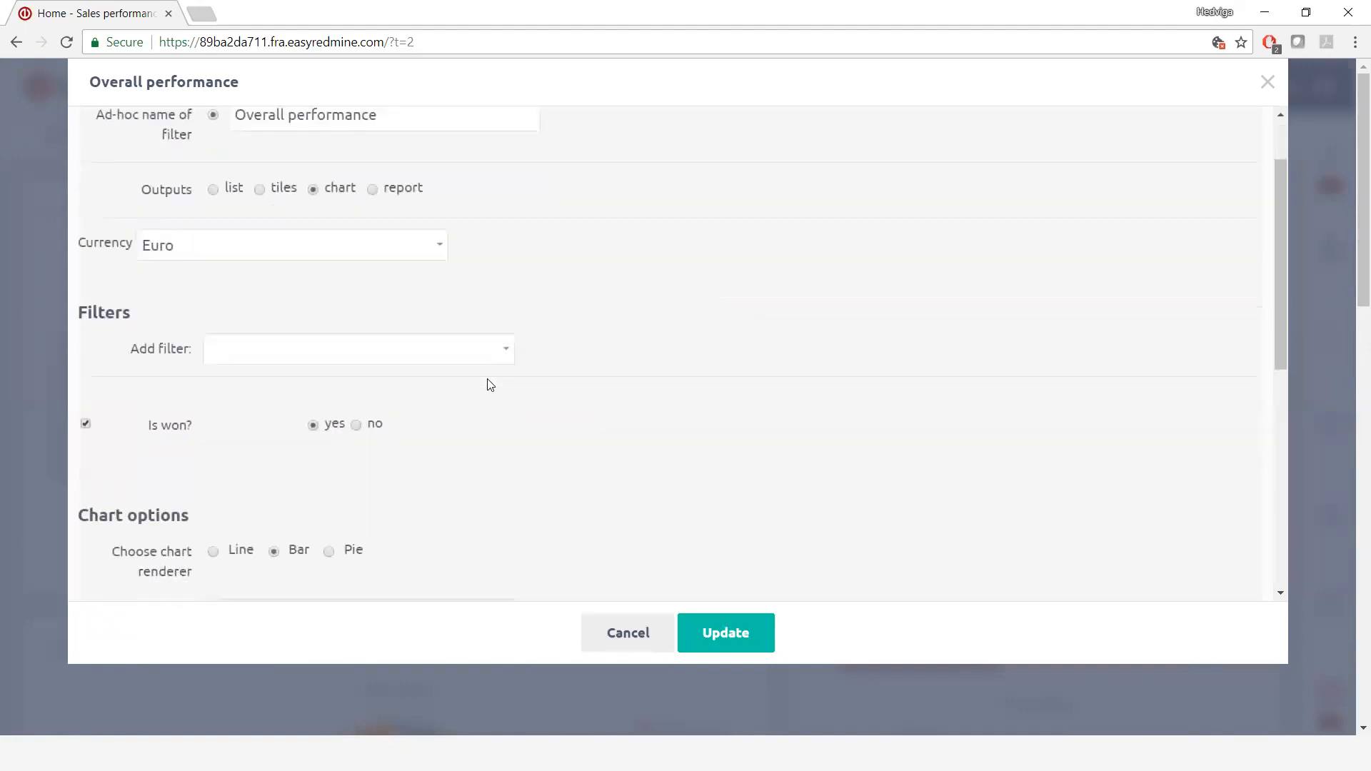
{"action": "scroll", "coordinate": [490, 385], "scroll_direction": "down", "scroll_amount": 1}
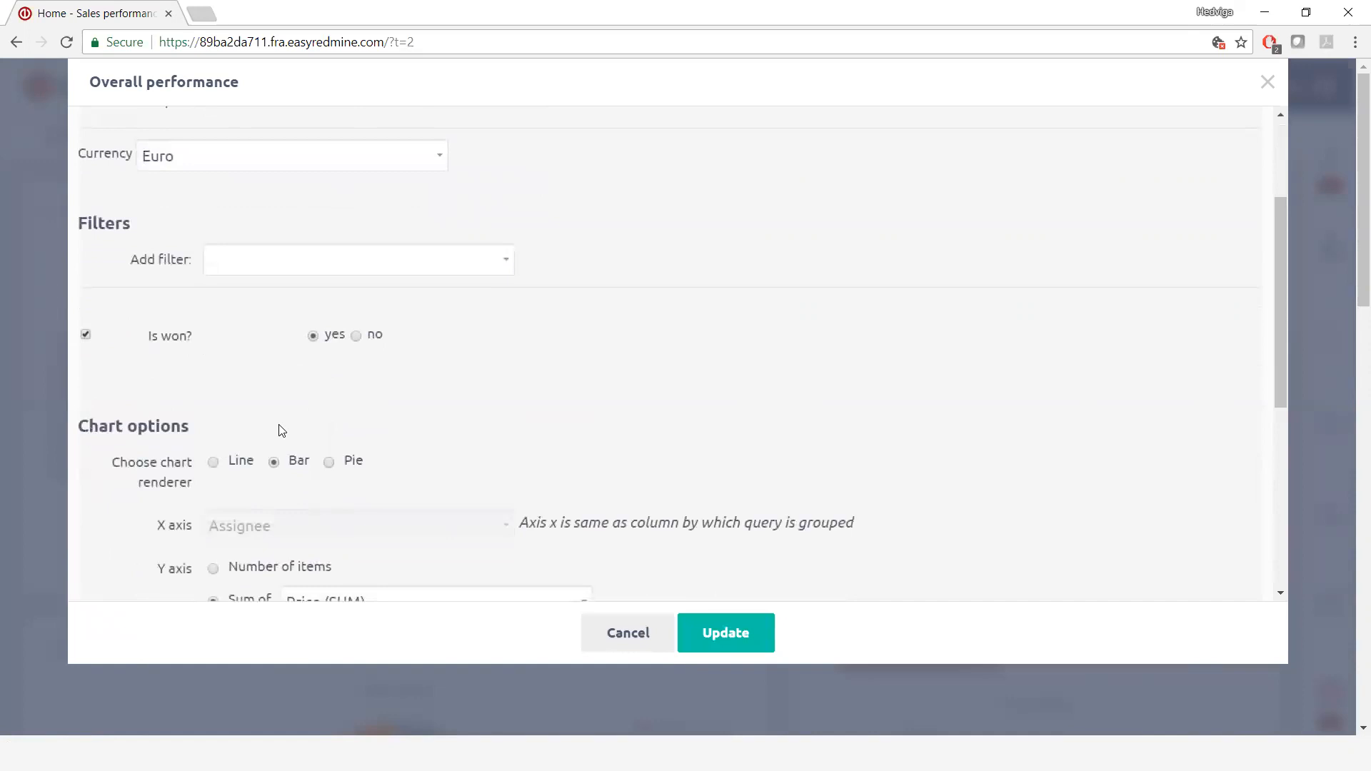
{"action": "scroll", "coordinate": [393, 463], "scroll_direction": "down", "scroll_amount": 3}
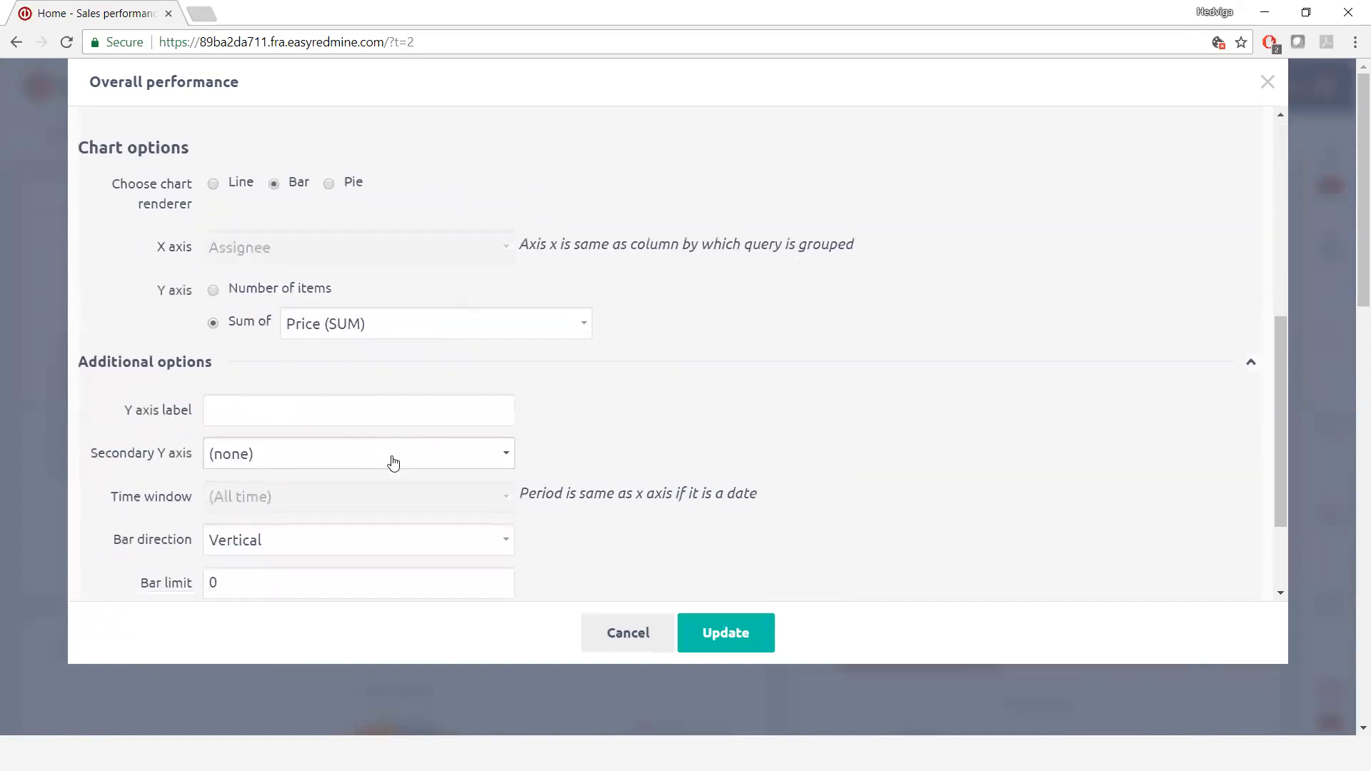
{"action": "scroll", "coordinate": [330, 291], "scroll_direction": "down", "scroll_amount": 1}
{"action": "scroll", "coordinate": [257, 457], "scroll_direction": "down", "scroll_amount": 2}
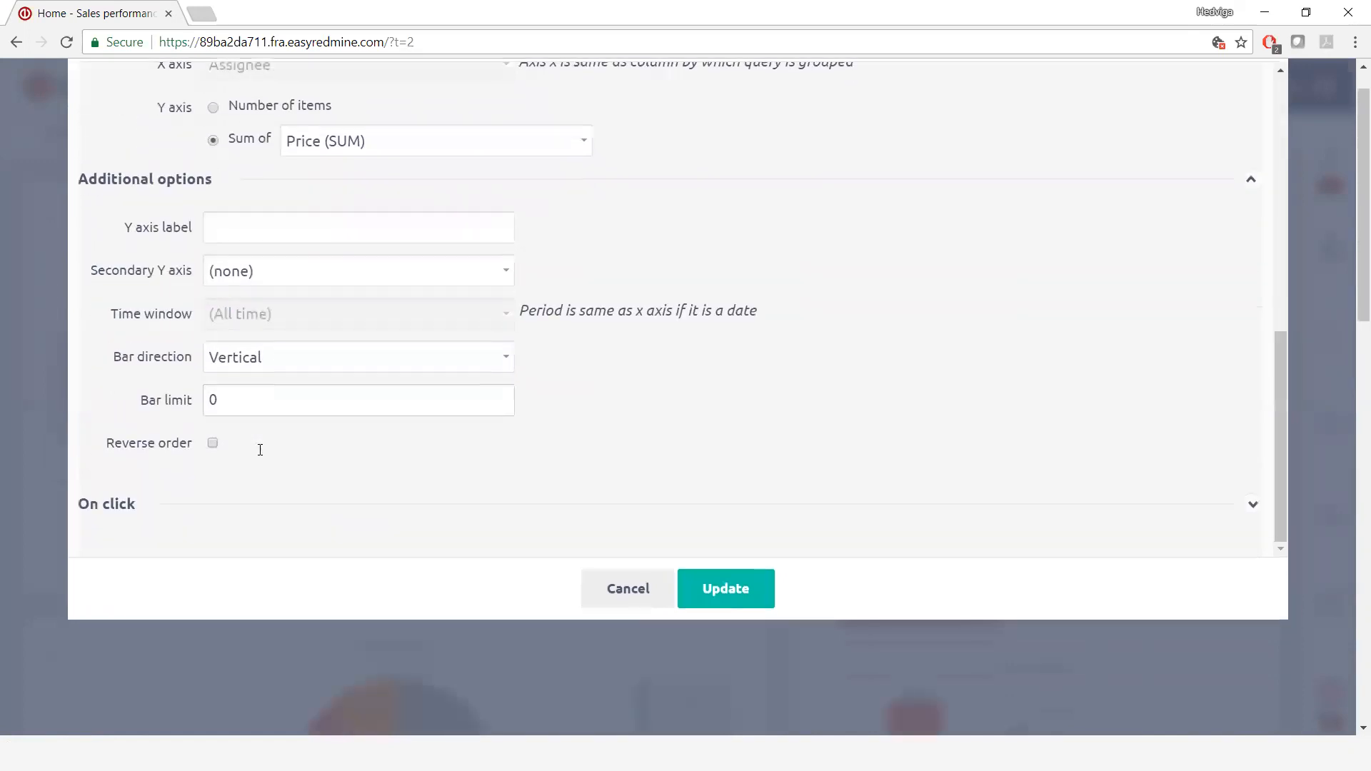
{"action": "scroll", "coordinate": [260, 449], "scroll_direction": "down", "scroll_amount": 2}
{"action": "left_click", "coordinate": [614, 451]}
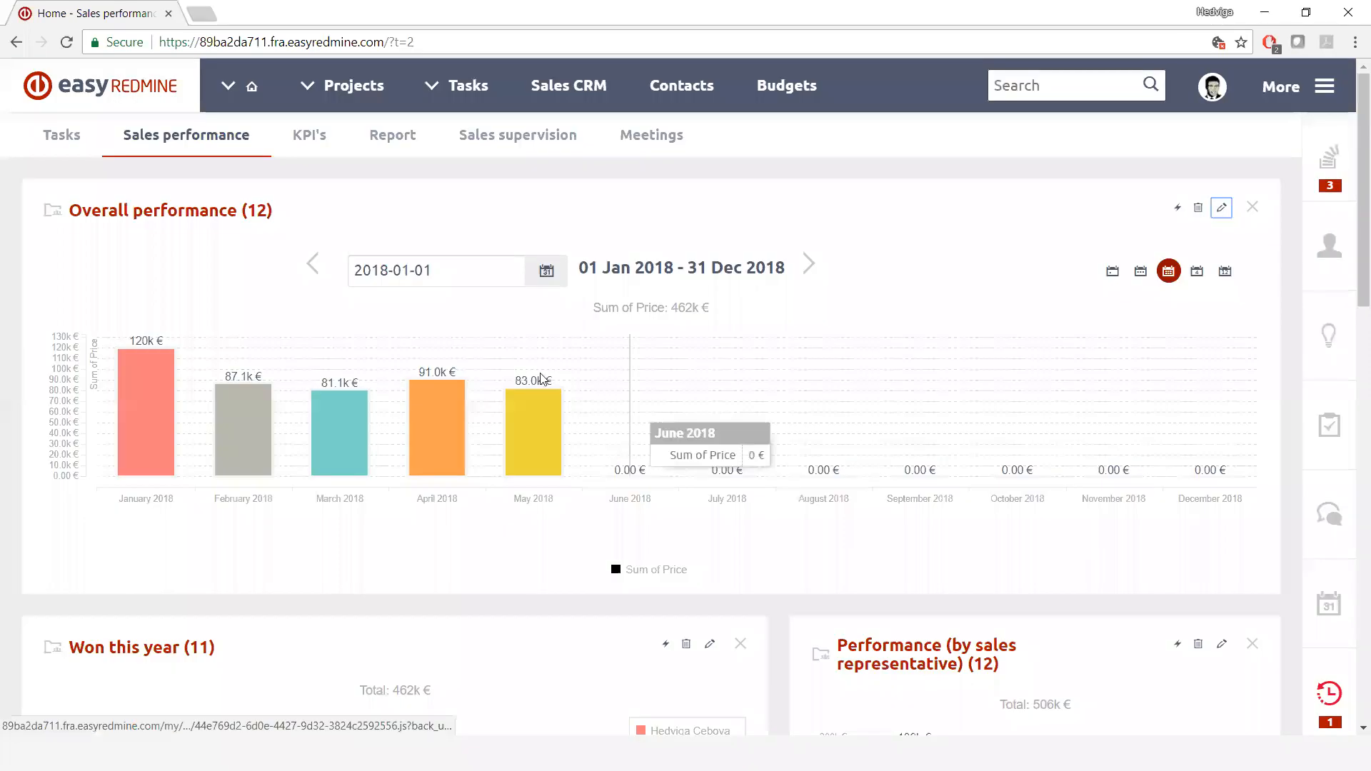
Switch to the Tasks dashboard and review the My tasks module's output types and filters, closing its settings without saving
{"action": "left_click", "coordinate": [61, 140]}
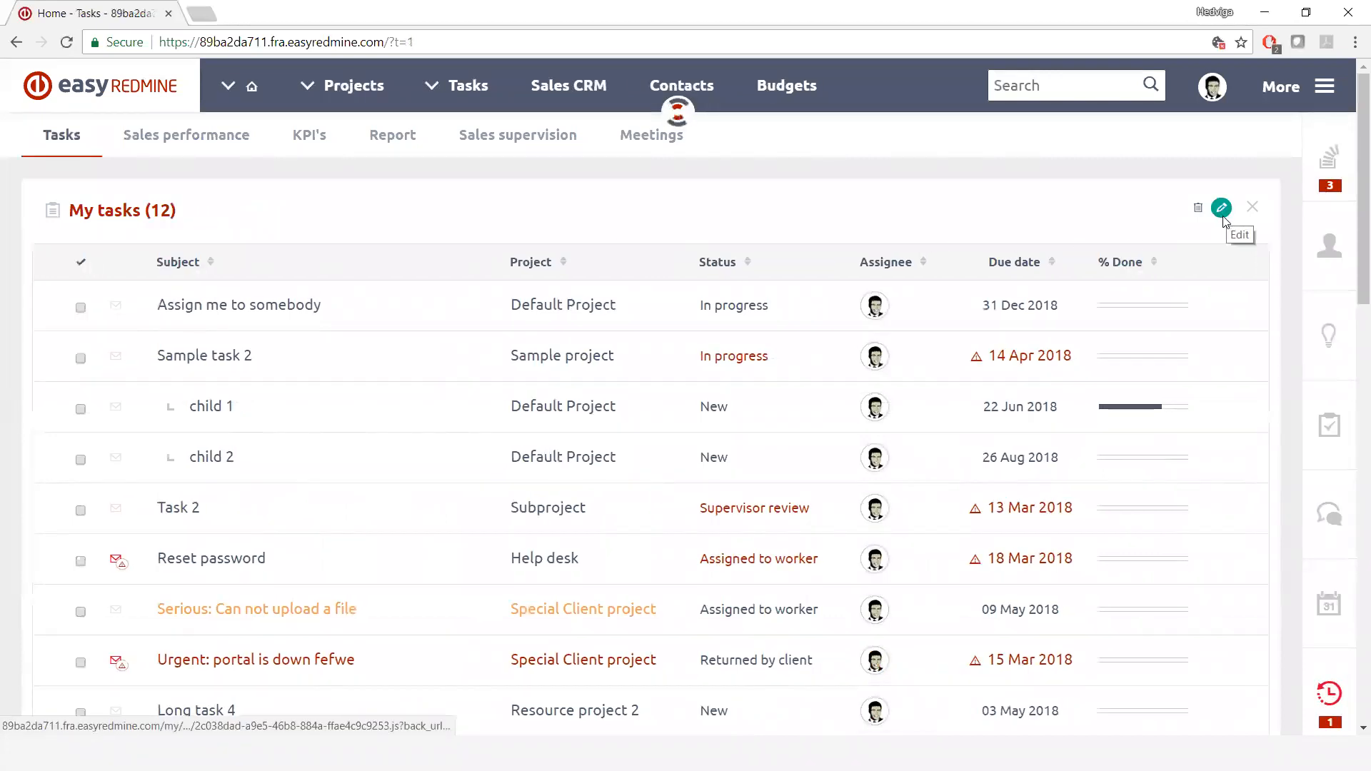
{"action": "left_click", "coordinate": [1222, 208]}
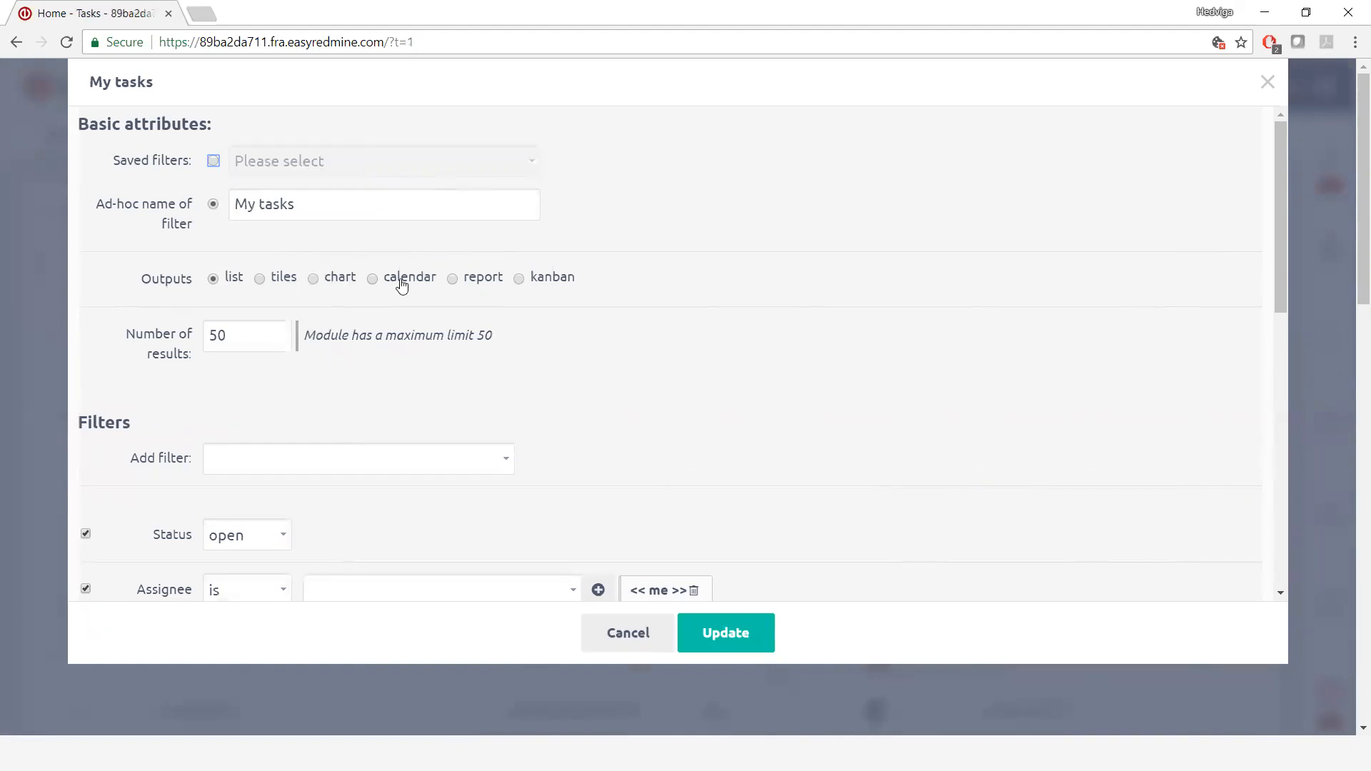
{"action": "scroll", "coordinate": [707, 368], "scroll_direction": "down", "scroll_amount": 2}
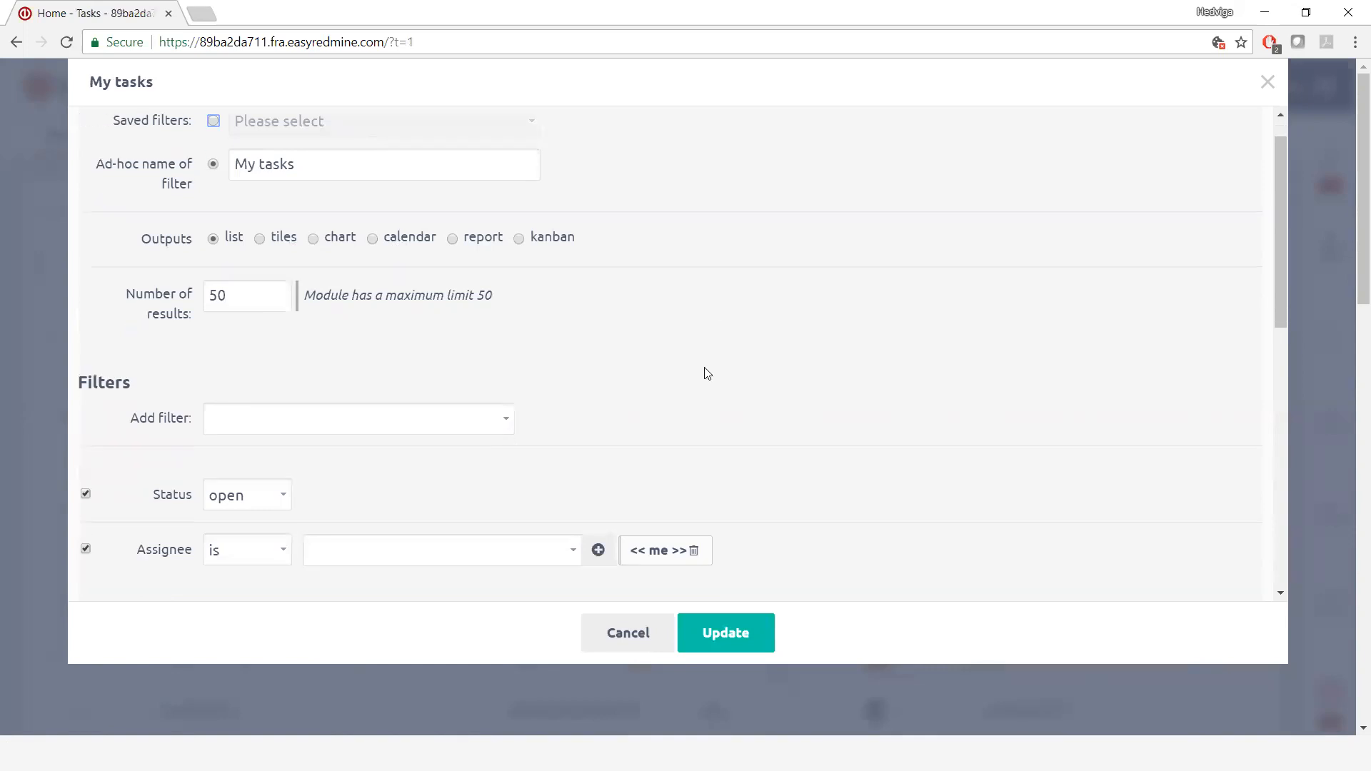
{"action": "scroll", "coordinate": [631, 324], "scroll_direction": "up", "scroll_amount": 2}
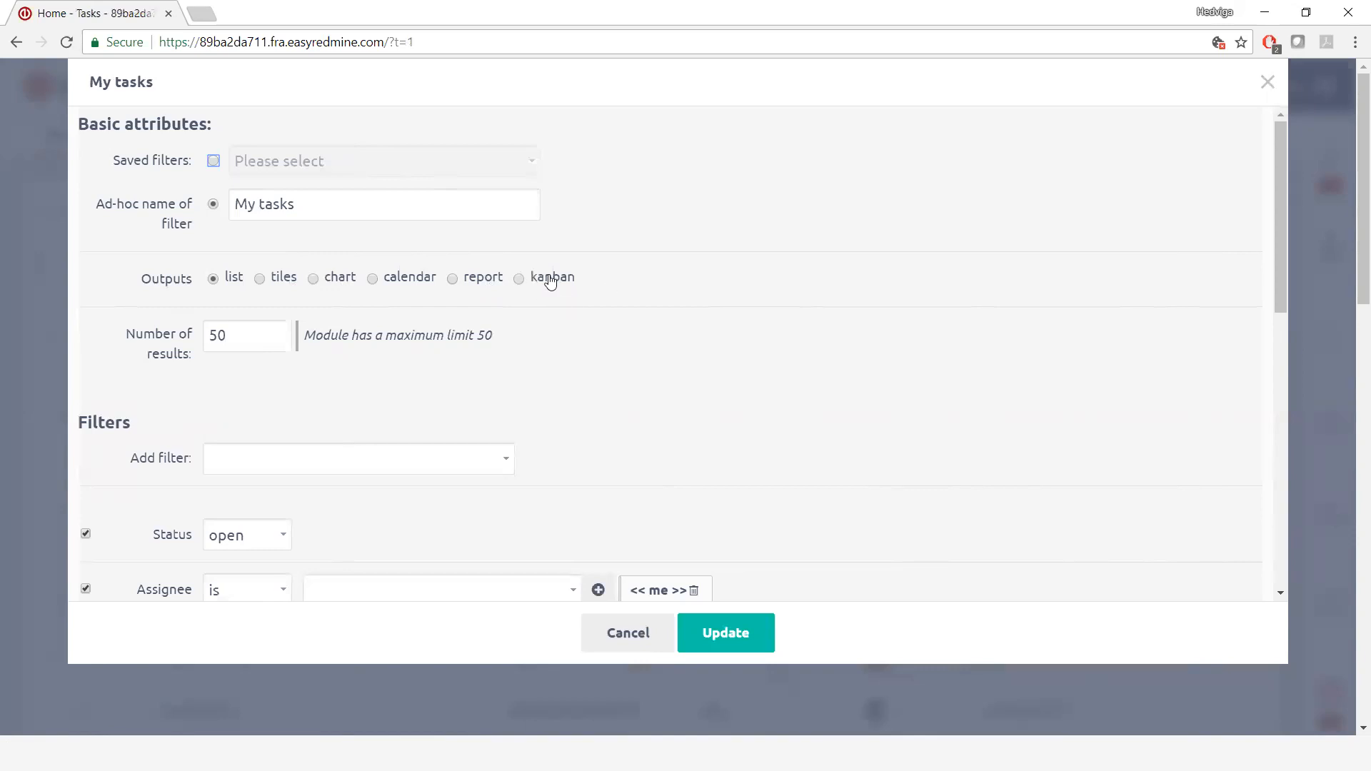
{"action": "left_click", "coordinate": [1268, 82]}
Return to the Sales performance dashboard and find the line chart comparing two sales representatives
{"action": "left_click", "coordinate": [236, 140]}
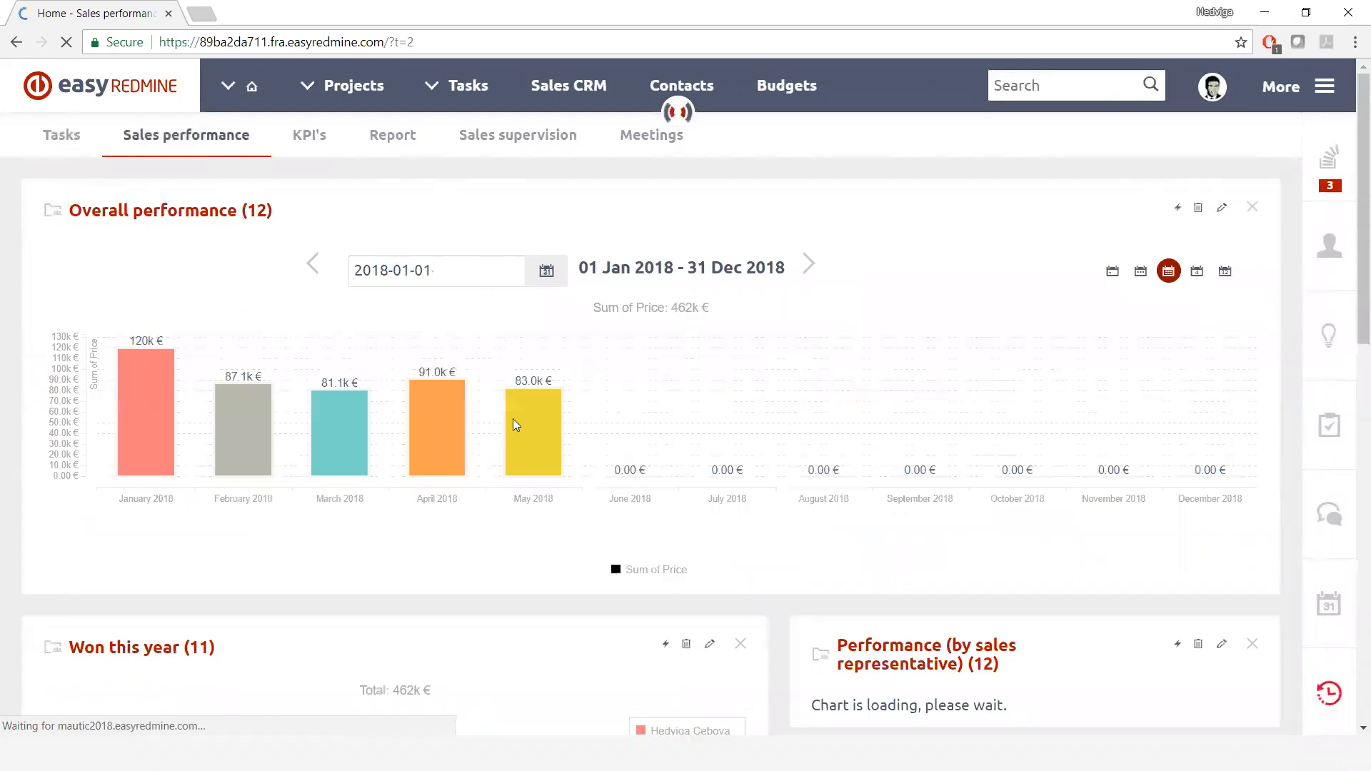
{"action": "scroll", "coordinate": [511, 545], "scroll_direction": "down", "scroll_amount": 4}
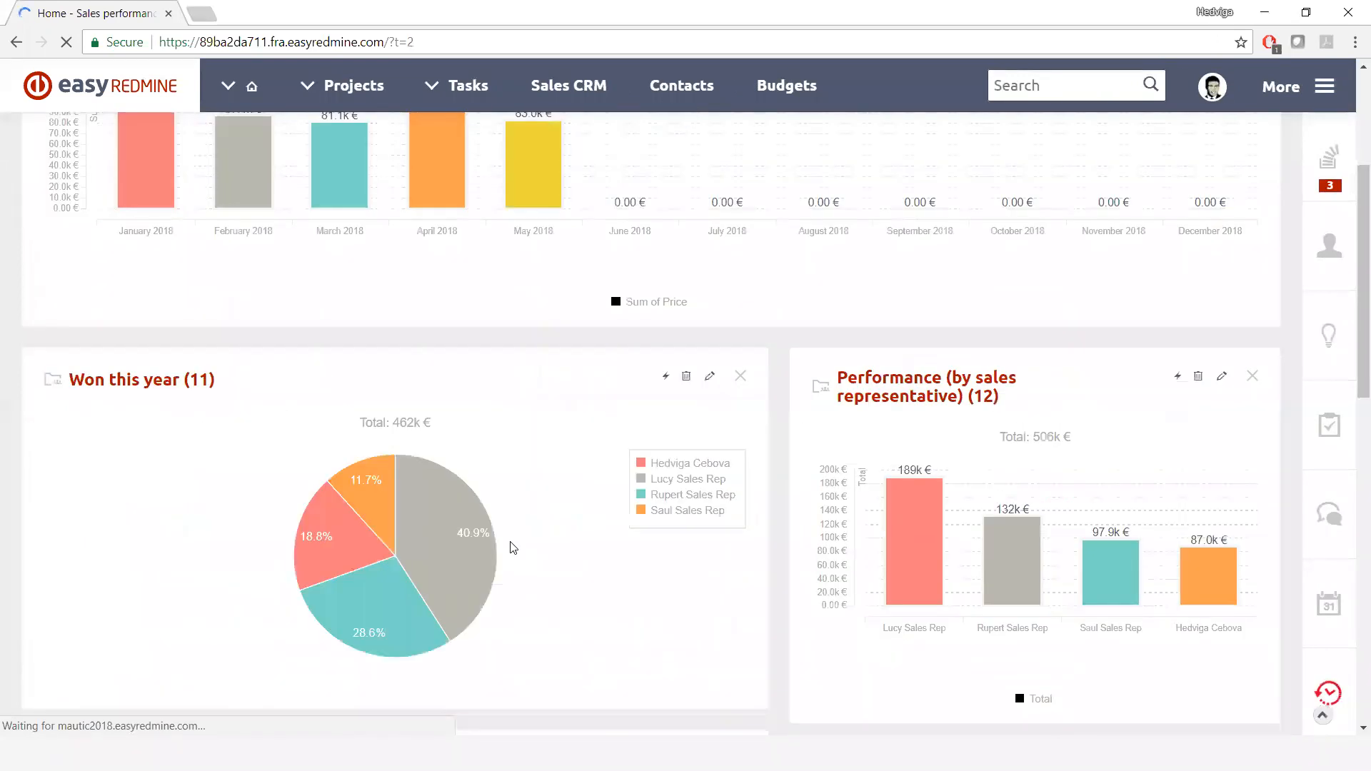
{"action": "scroll", "coordinate": [511, 547], "scroll_direction": "down", "scroll_amount": 10}
{"action": "scroll", "coordinate": [511, 539], "scroll_direction": "down", "scroll_amount": 3}
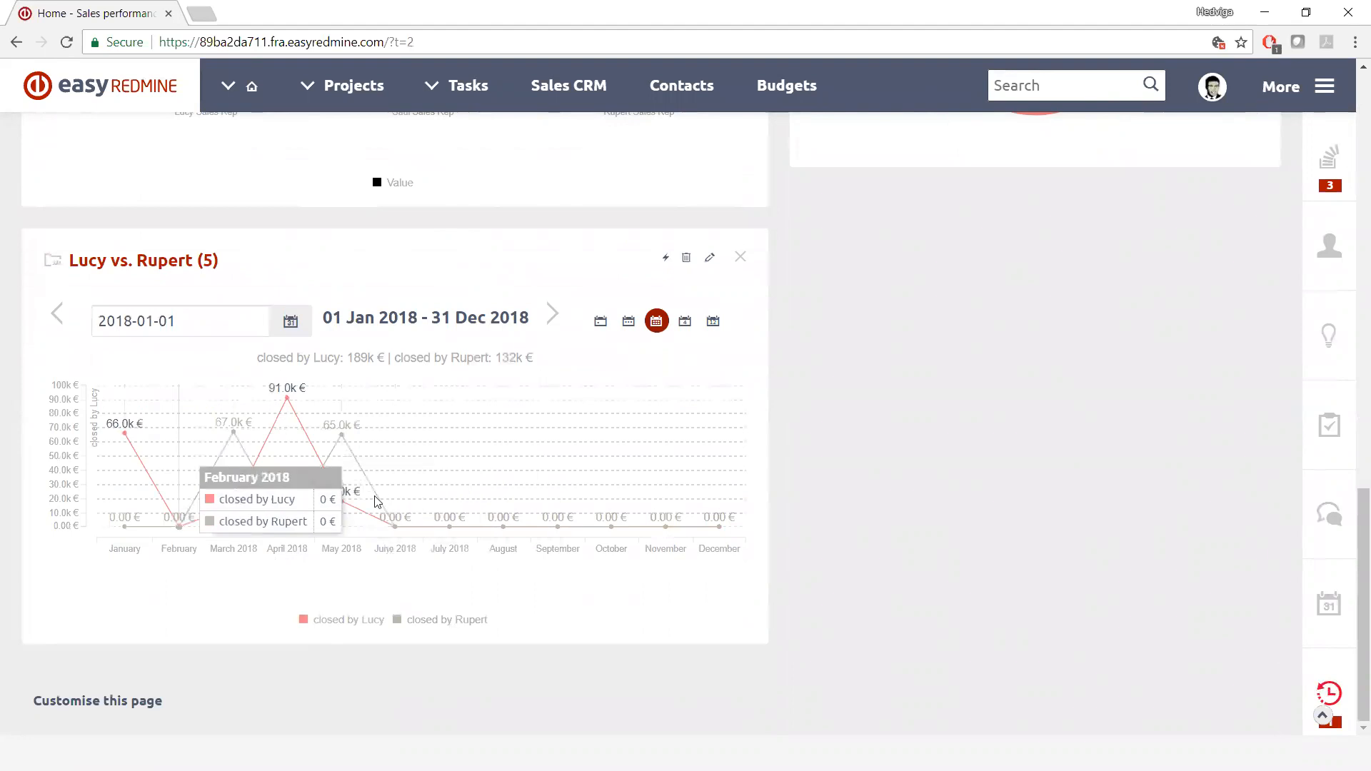
Examine the comparison chart's first data series settings, including filters, axes, secondary Y axis choices and default period choices
{"action": "left_click", "coordinate": [708, 258]}
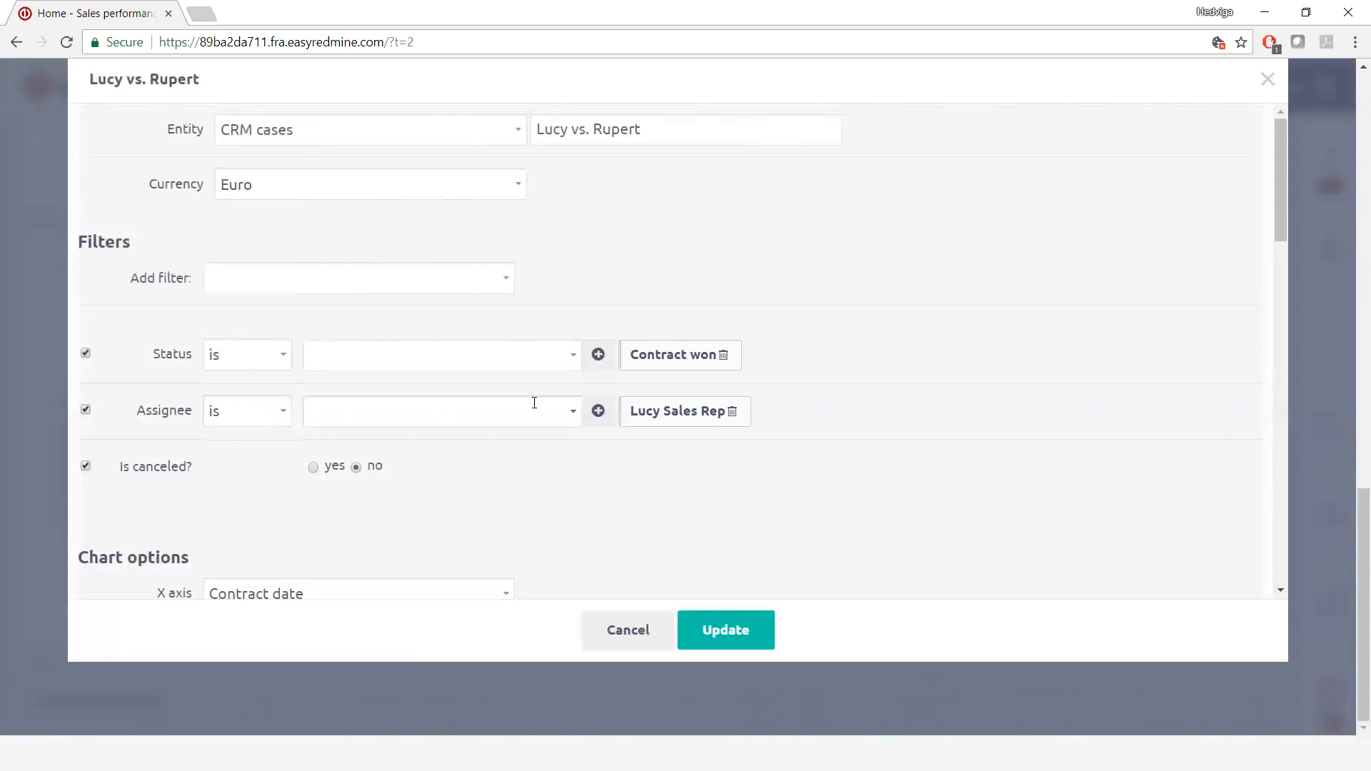
{"action": "scroll", "coordinate": [534, 402], "scroll_direction": "down", "scroll_amount": 4}
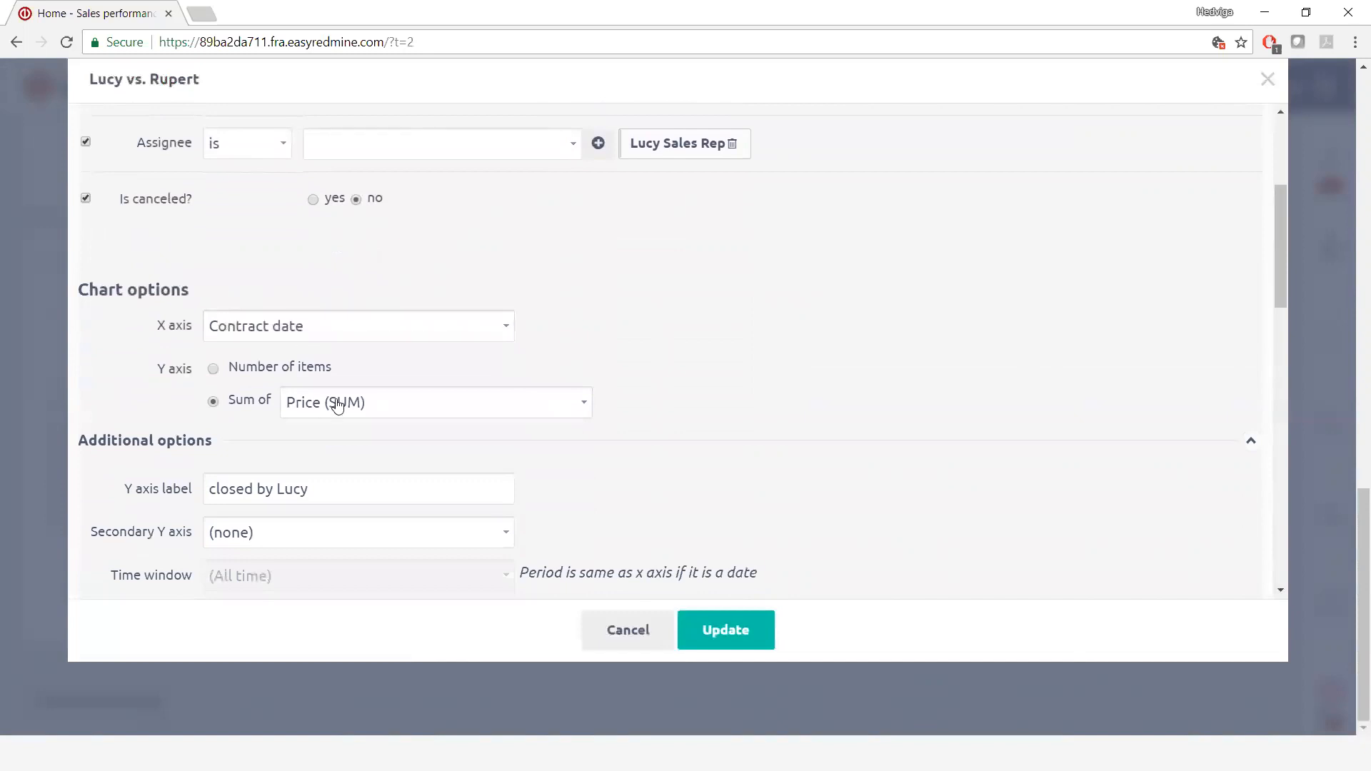
{"action": "scroll", "coordinate": [439, 426], "scroll_direction": "down", "scroll_amount": 3}
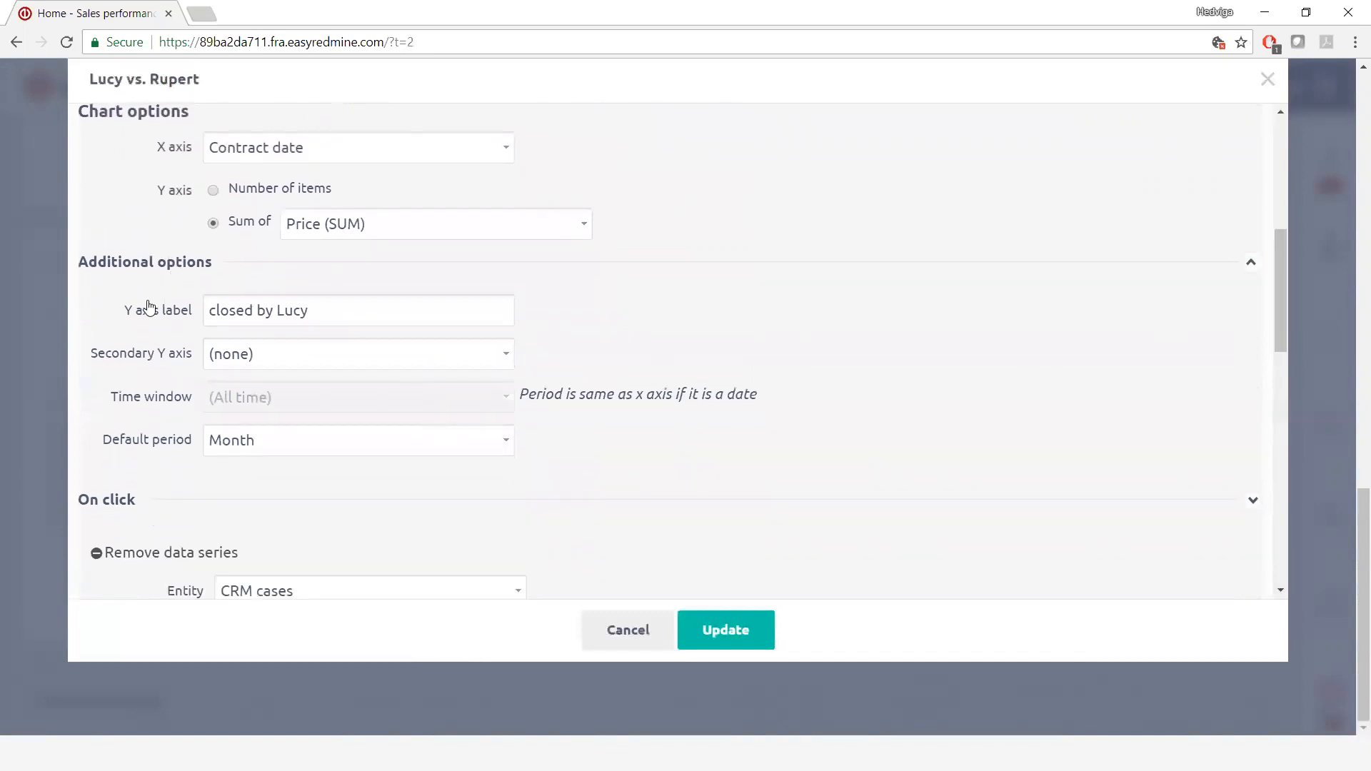
{"action": "left_click", "coordinate": [270, 366]}
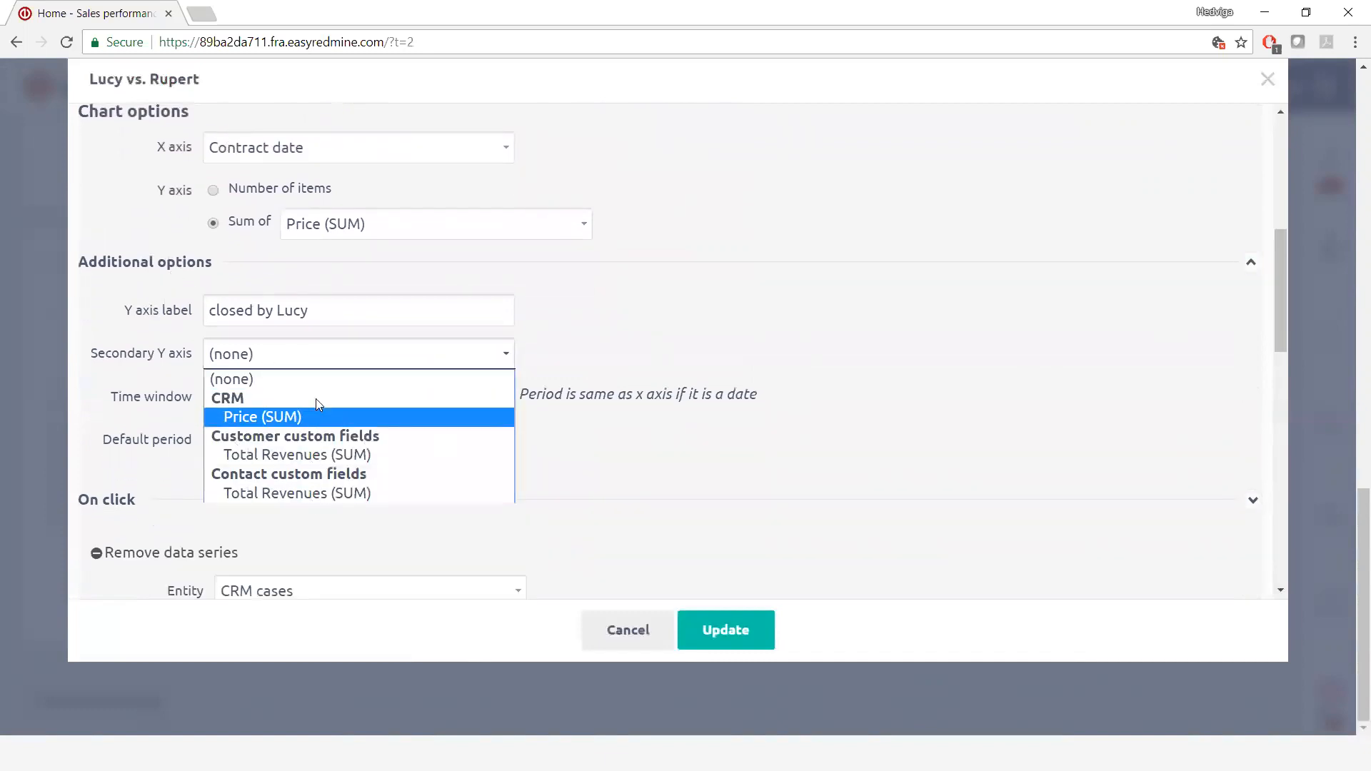
{"action": "left_click", "coordinate": [561, 320]}
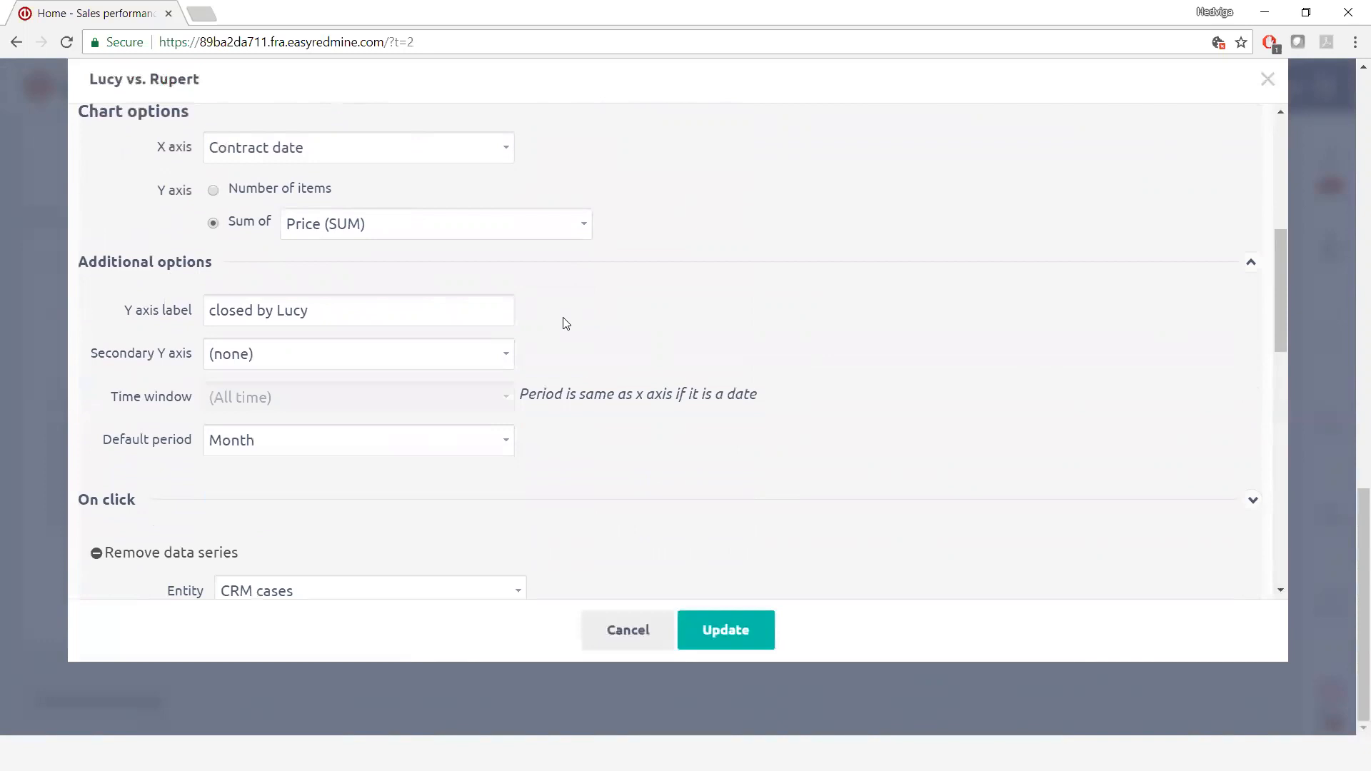
{"action": "scroll", "coordinate": [680, 332], "scroll_direction": "down", "scroll_amount": 1}
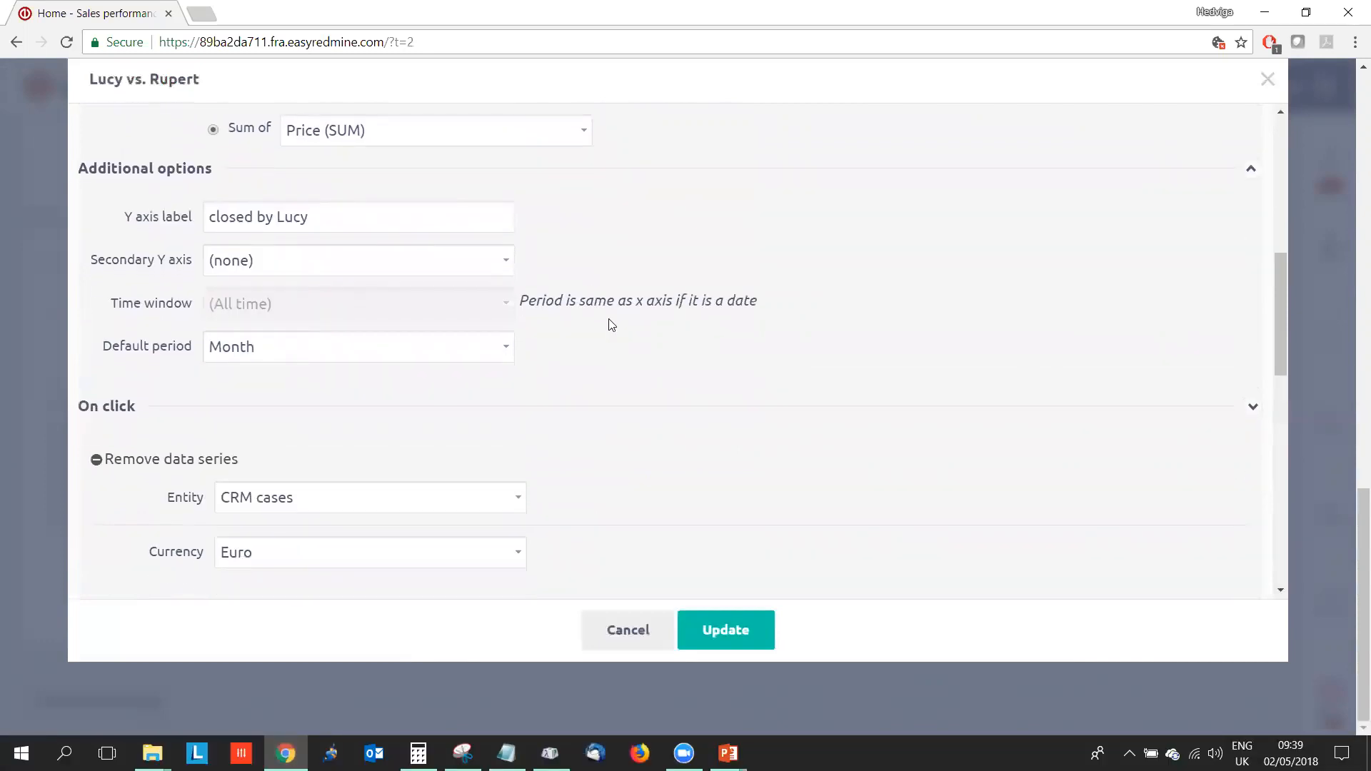
{"action": "scroll", "coordinate": [609, 319], "scroll_direction": "down", "scroll_amount": 1}
{"action": "left_click", "coordinate": [330, 262]}
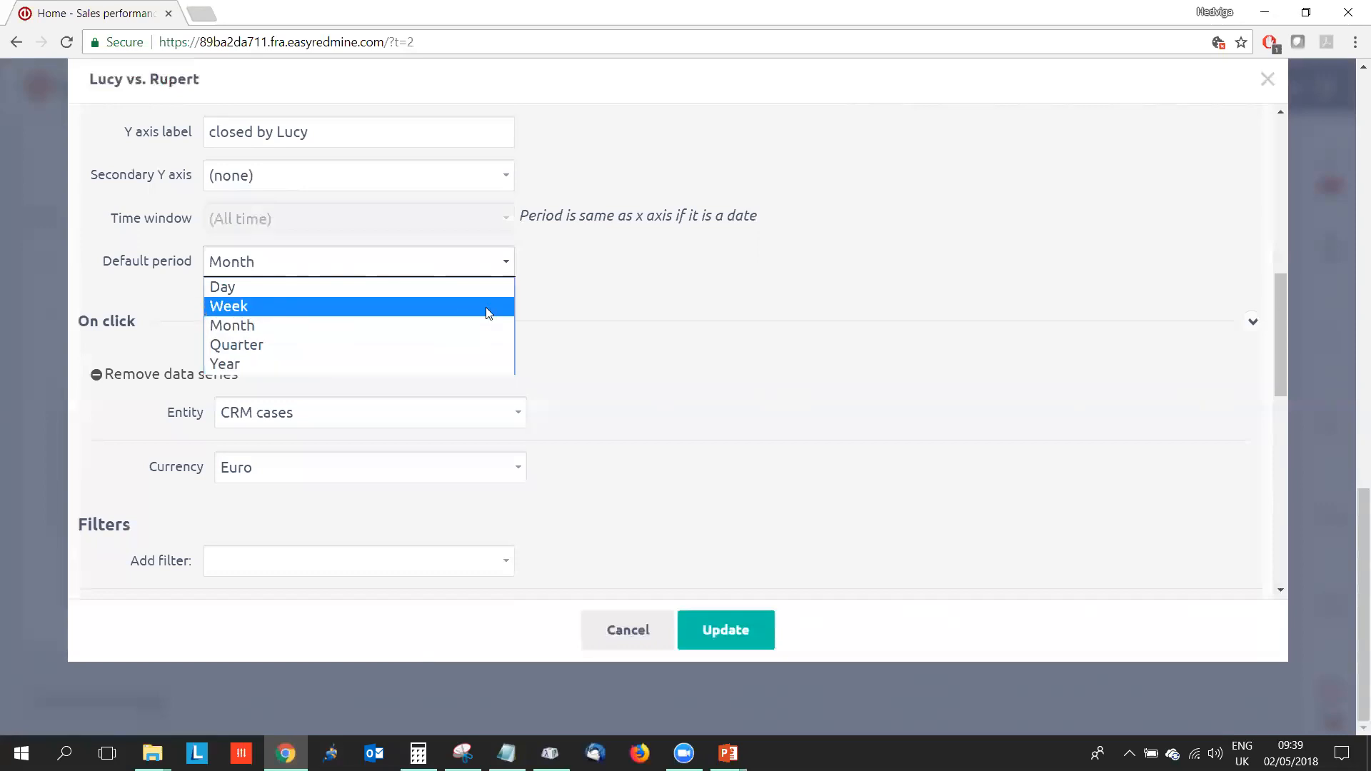
{"action": "left_click", "coordinate": [589, 267]}
Examine the filters, axes and additional options of the comparison chart's second data series
{"action": "scroll", "coordinate": [553, 305], "scroll_direction": "down", "scroll_amount": 1}
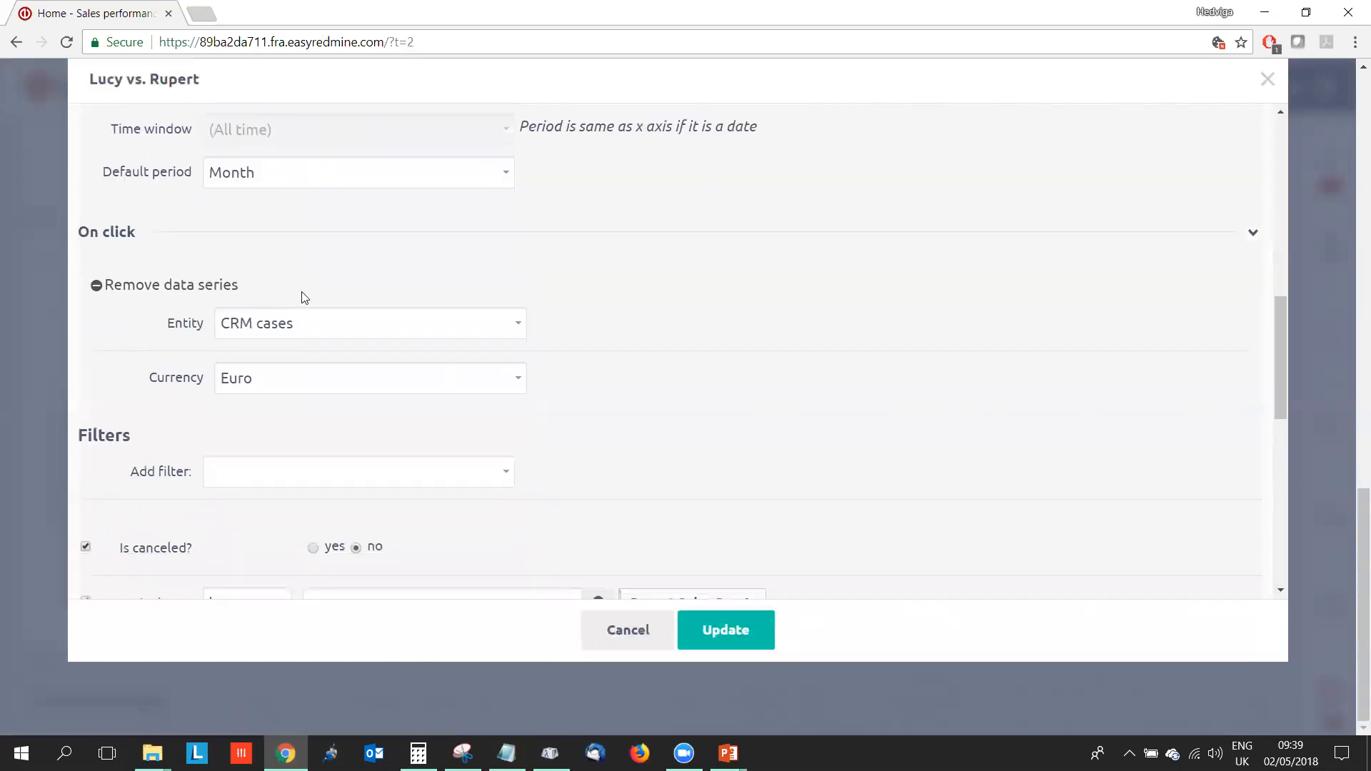
{"action": "scroll", "coordinate": [517, 395], "scroll_direction": "down", "scroll_amount": 2}
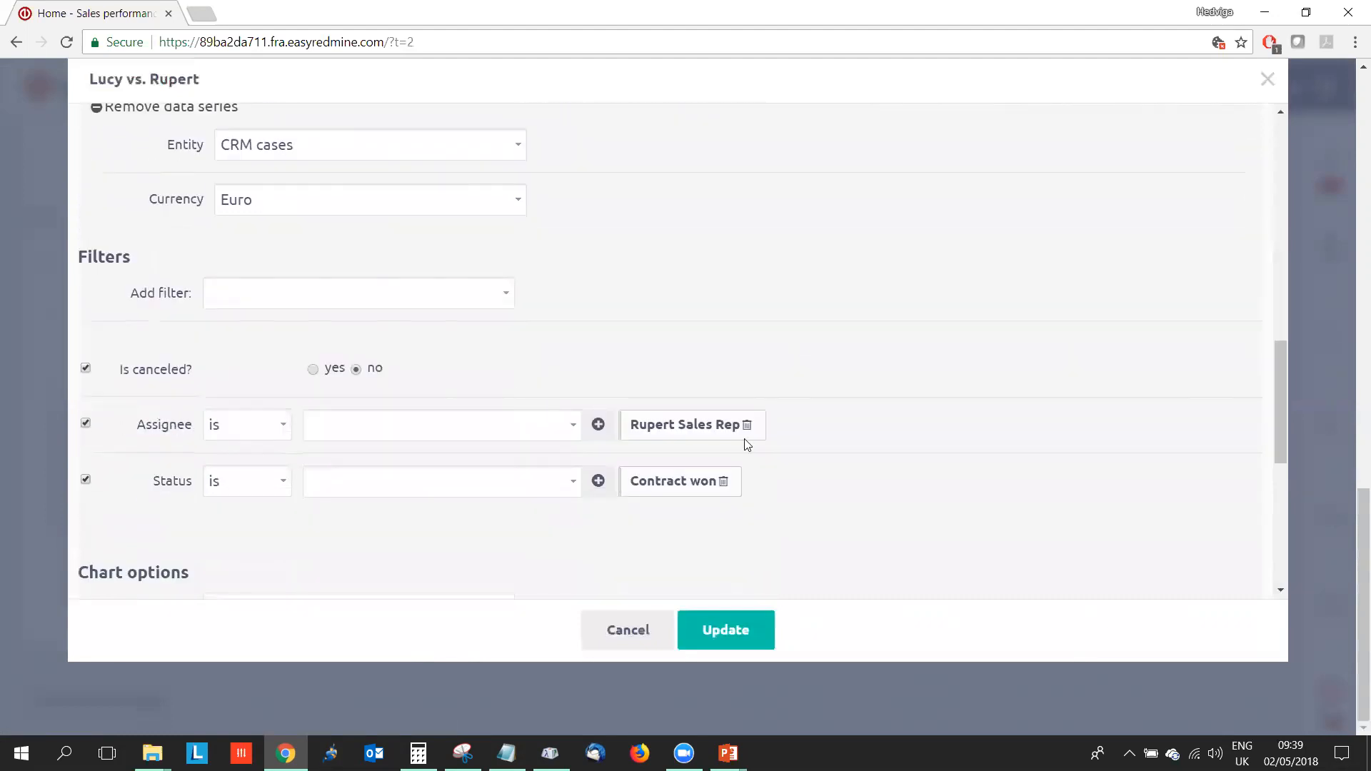
{"action": "scroll", "coordinate": [848, 462], "scroll_direction": "down", "scroll_amount": 4}
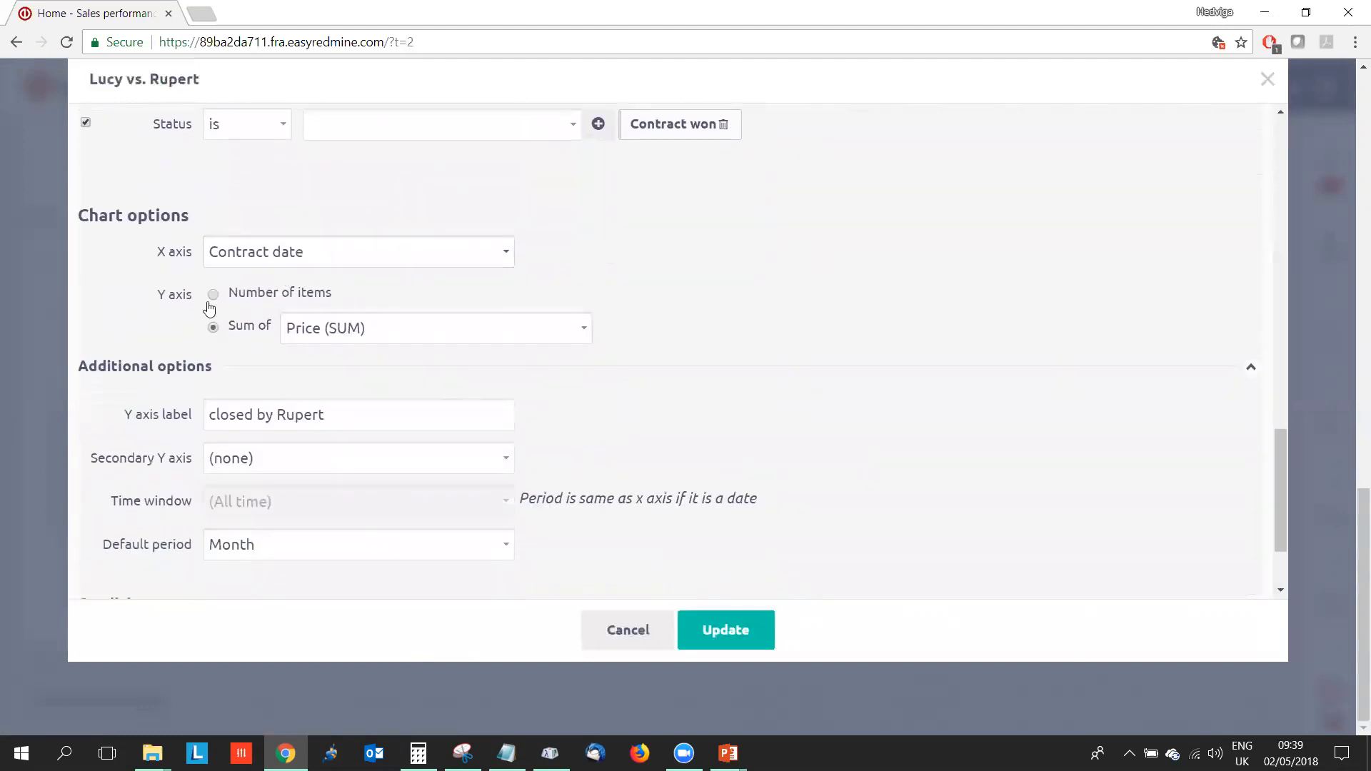
{"action": "scroll", "coordinate": [715, 431], "scroll_direction": "down", "scroll_amount": 2}
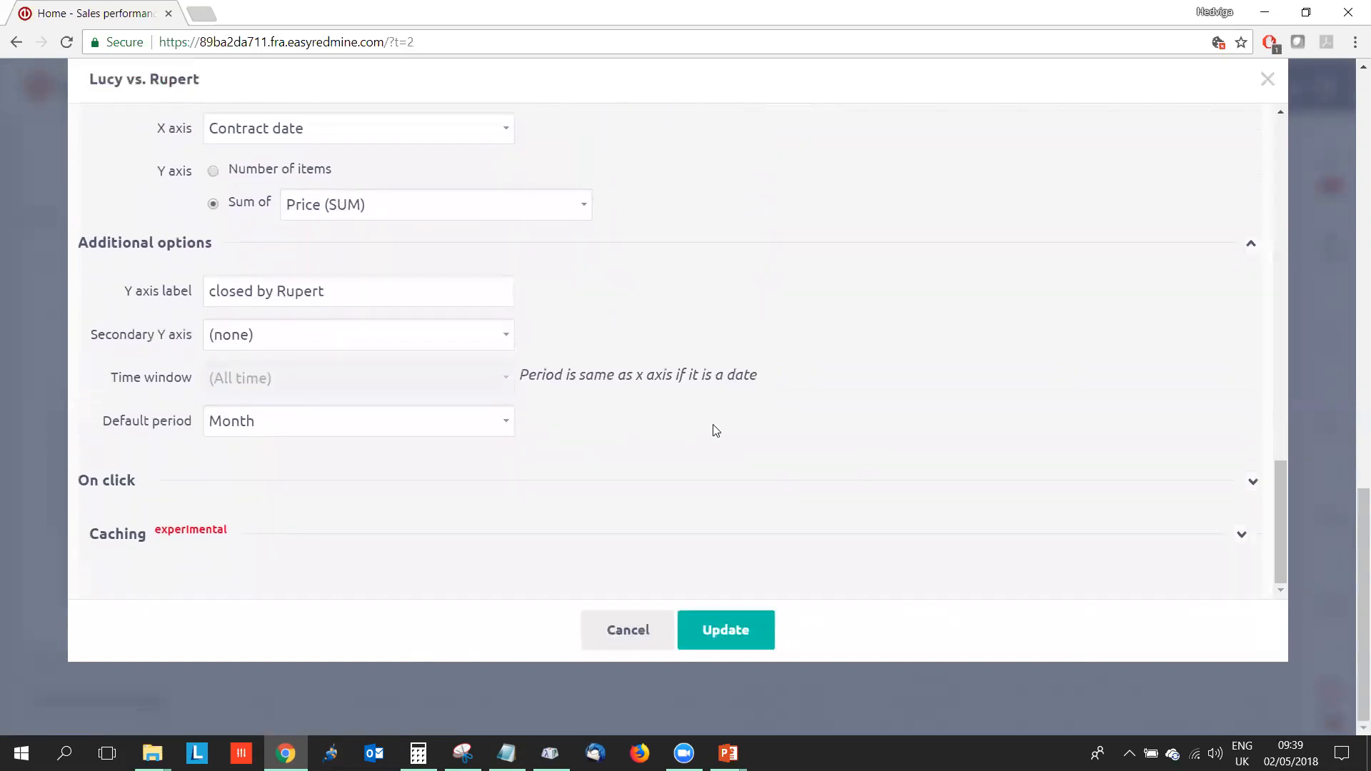
View the second data series' On click options and link target choices, and close the chart settings without saving
{"action": "left_click", "coordinate": [232, 482]}
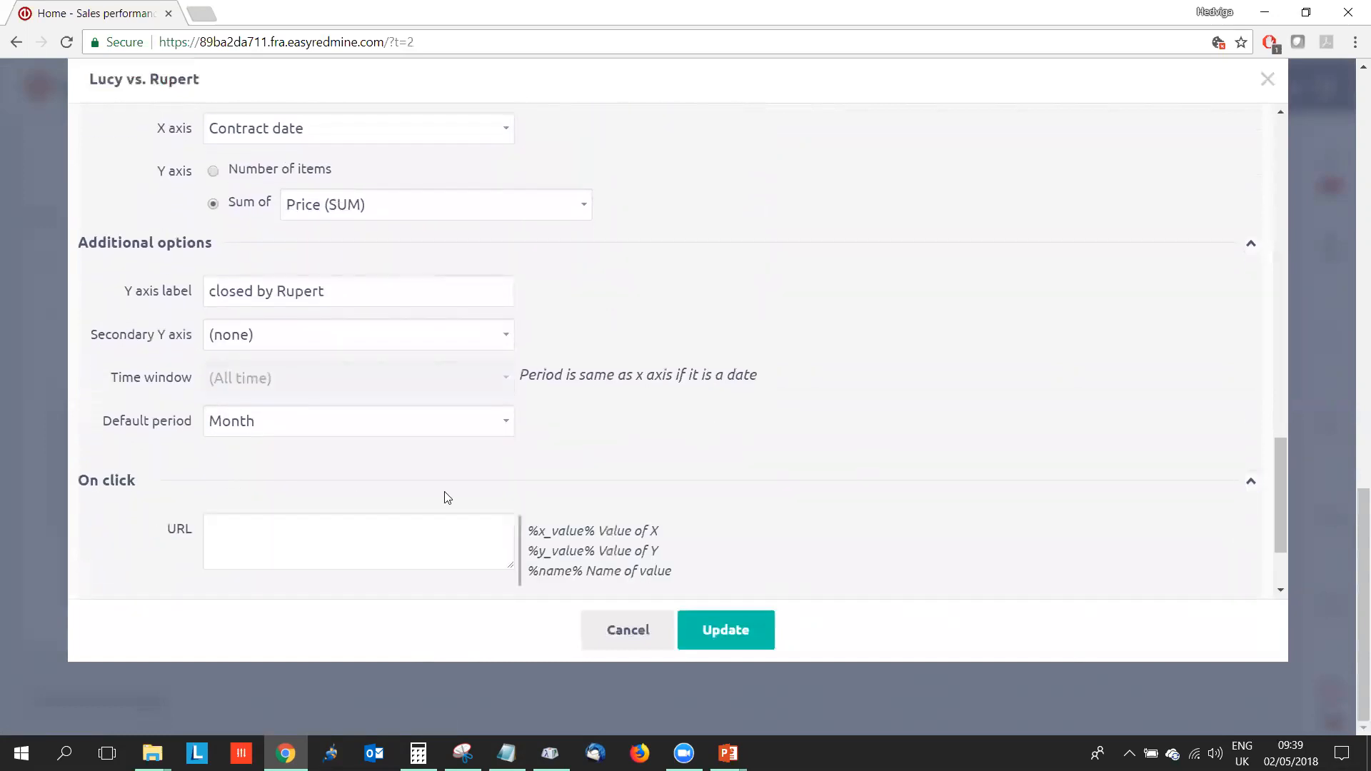
{"action": "scroll", "coordinate": [381, 475], "scroll_direction": "down", "scroll_amount": 2}
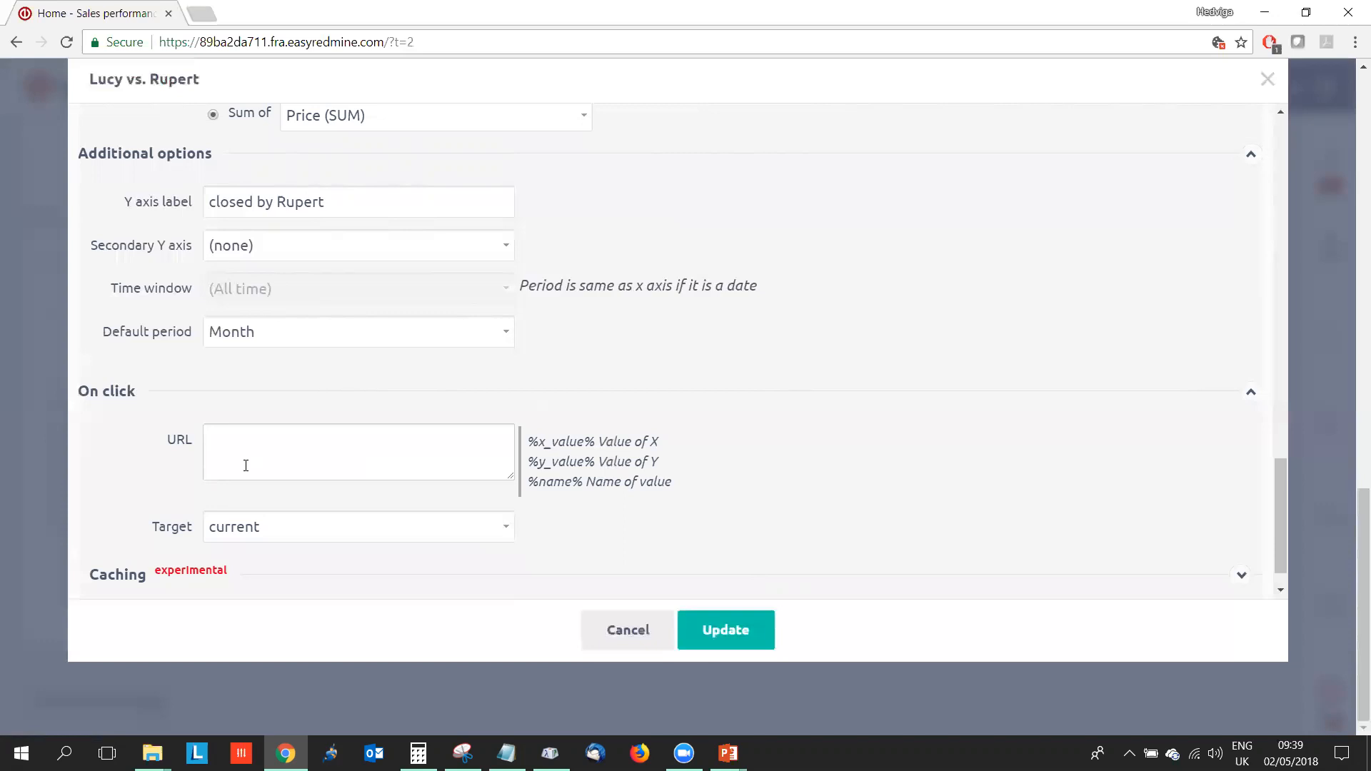
{"action": "left_click", "coordinate": [400, 539]}
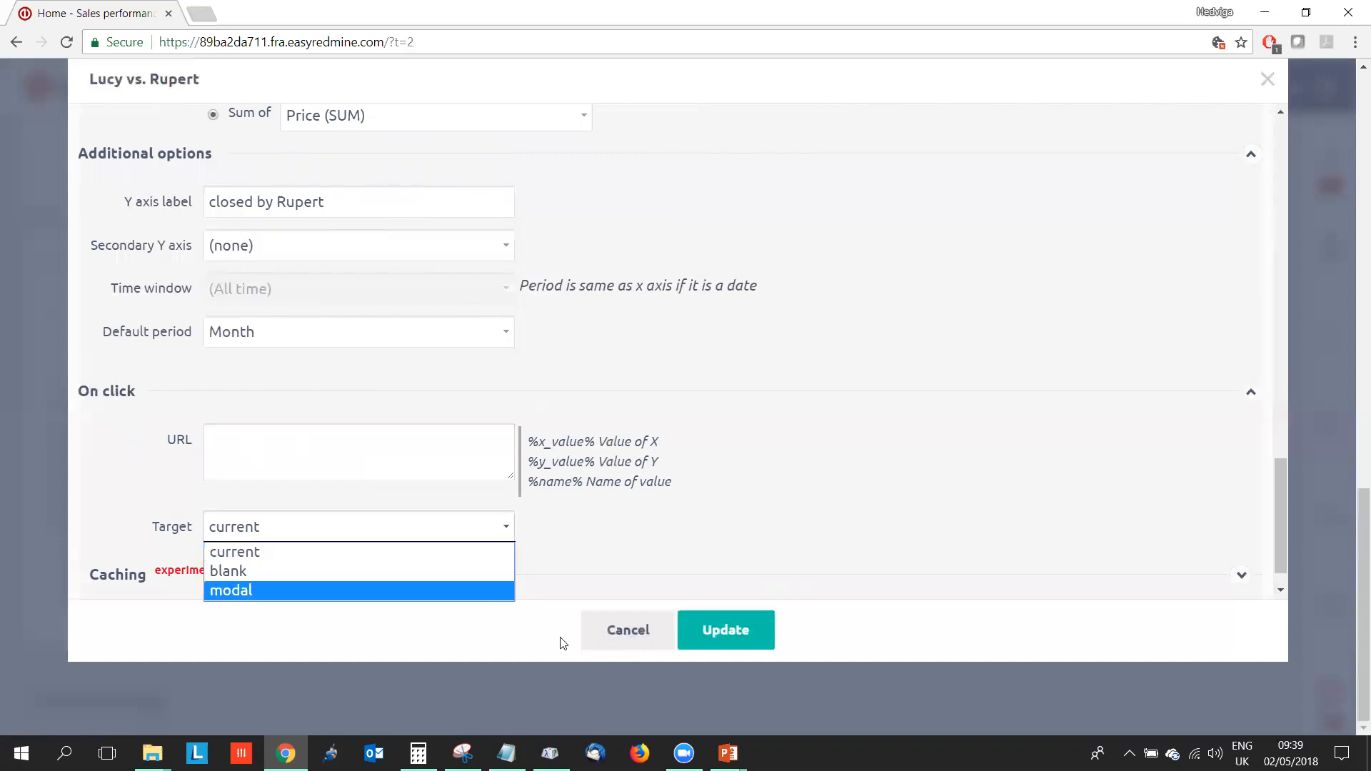
{"action": "left_click", "coordinate": [604, 646]}
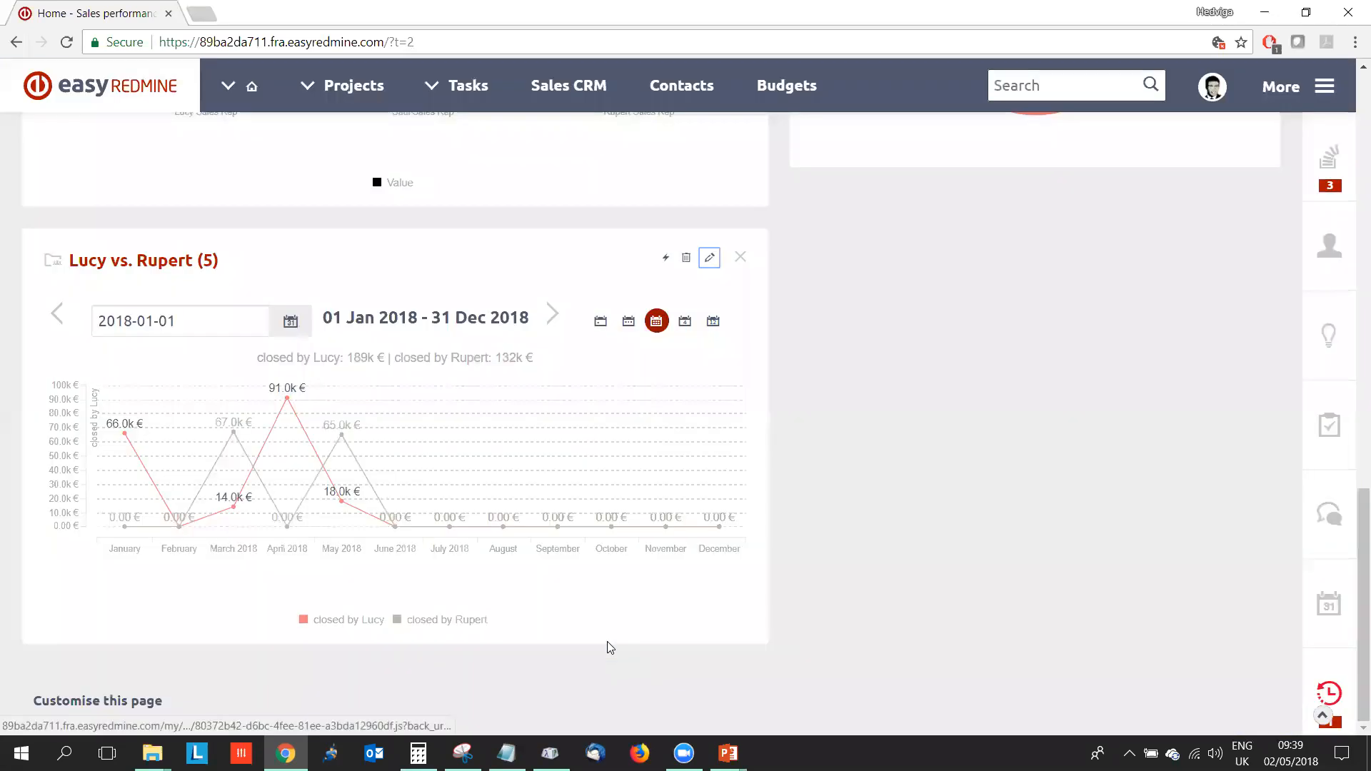
Group the sales representative comparison chart by quarter
{"action": "left_click", "coordinate": [683, 324]}
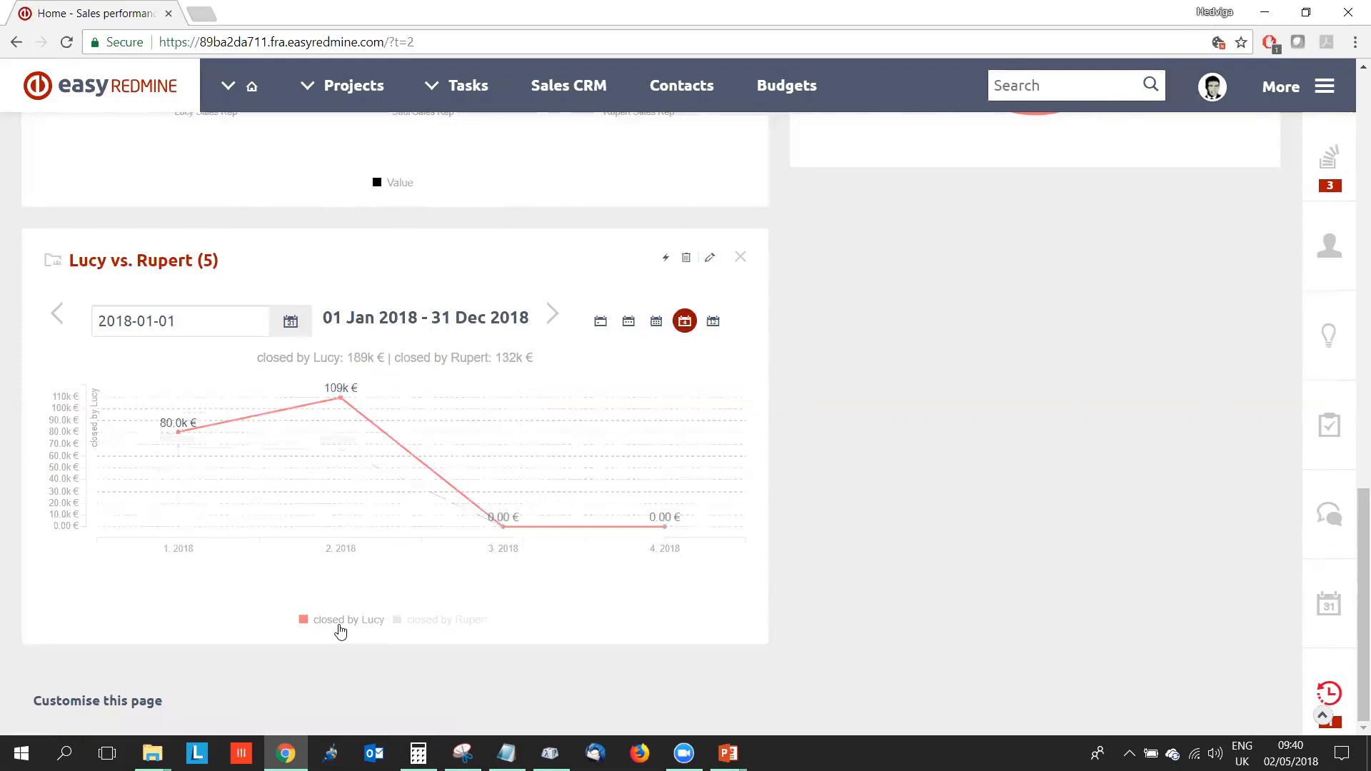
Hide and reshow the first sales representative's series in the comparison chart, then review the other charts on the Sales performance dashboard
{"action": "left_click", "coordinate": [340, 625]}
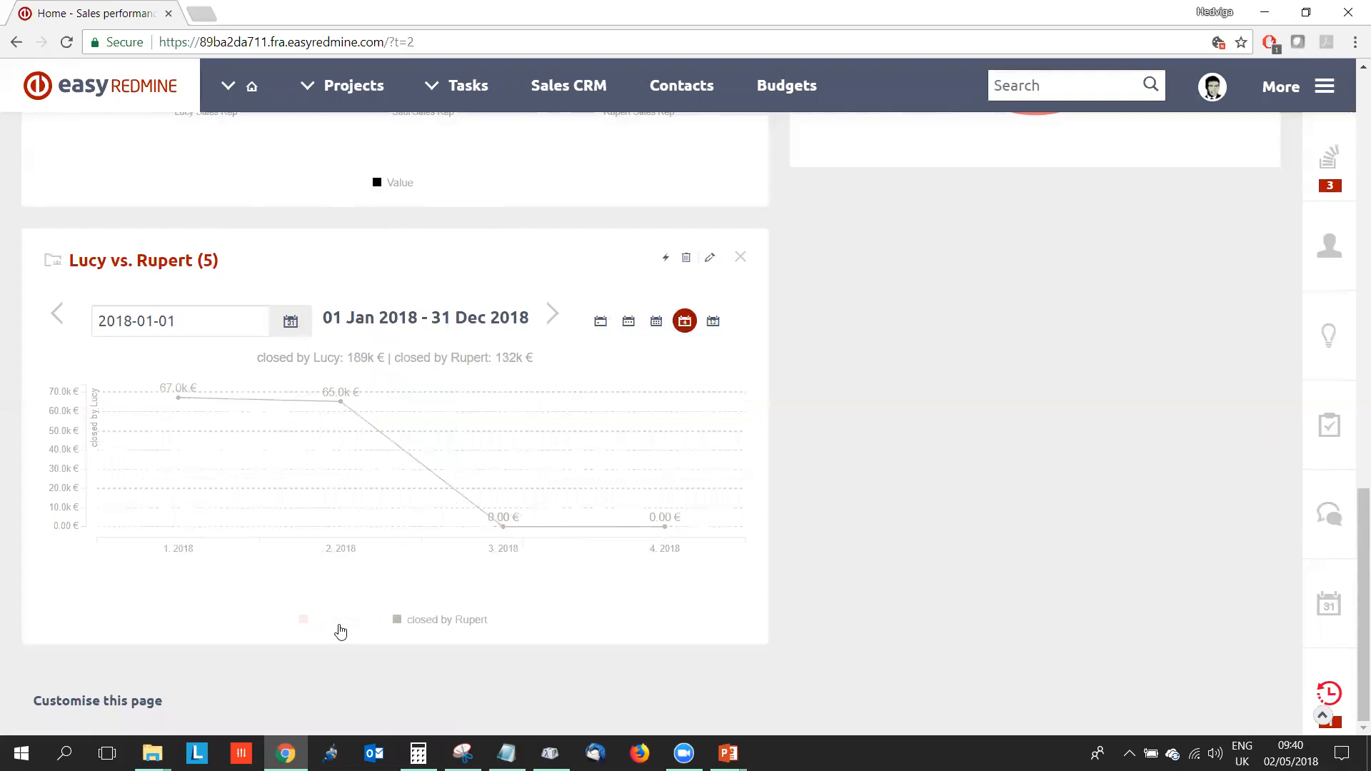
{"action": "left_click", "coordinate": [365, 627]}
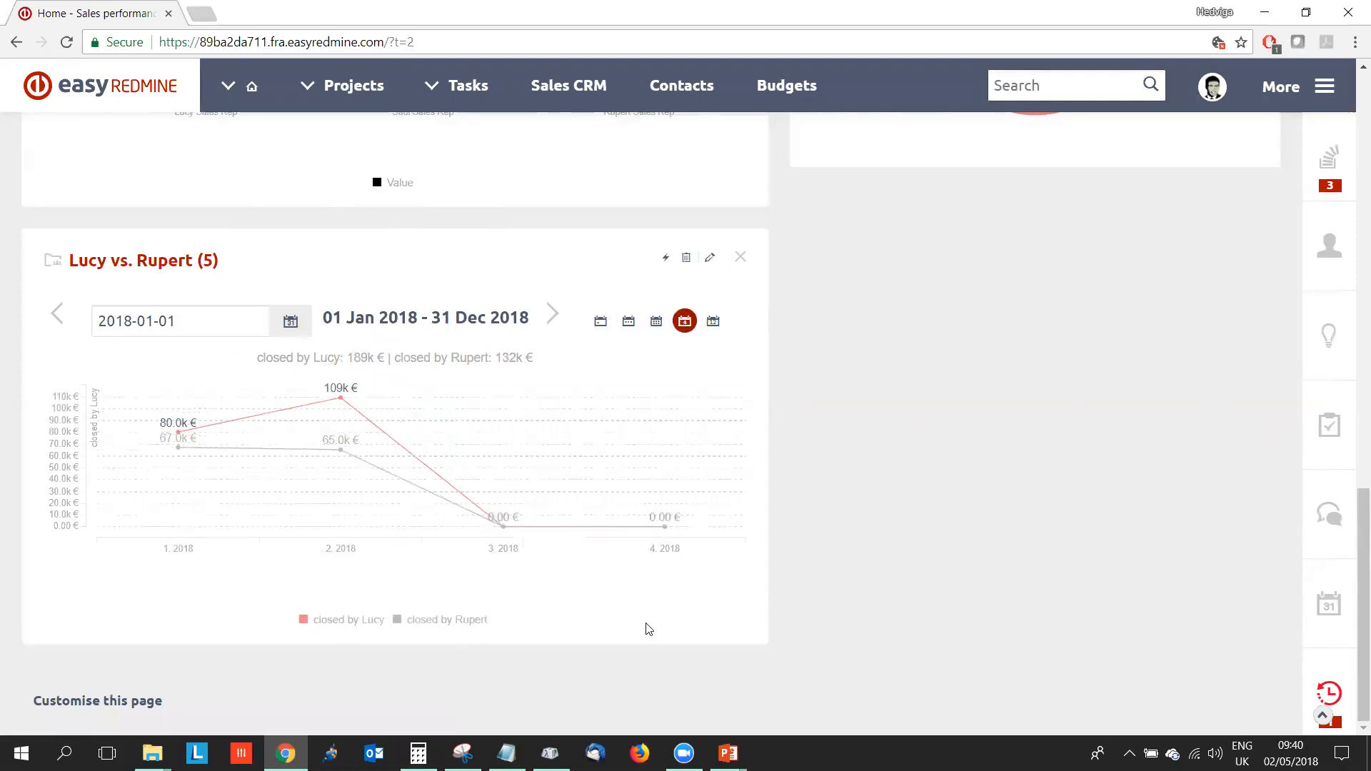
{"action": "scroll", "coordinate": [817, 588], "scroll_direction": "up", "scroll_amount": 5}
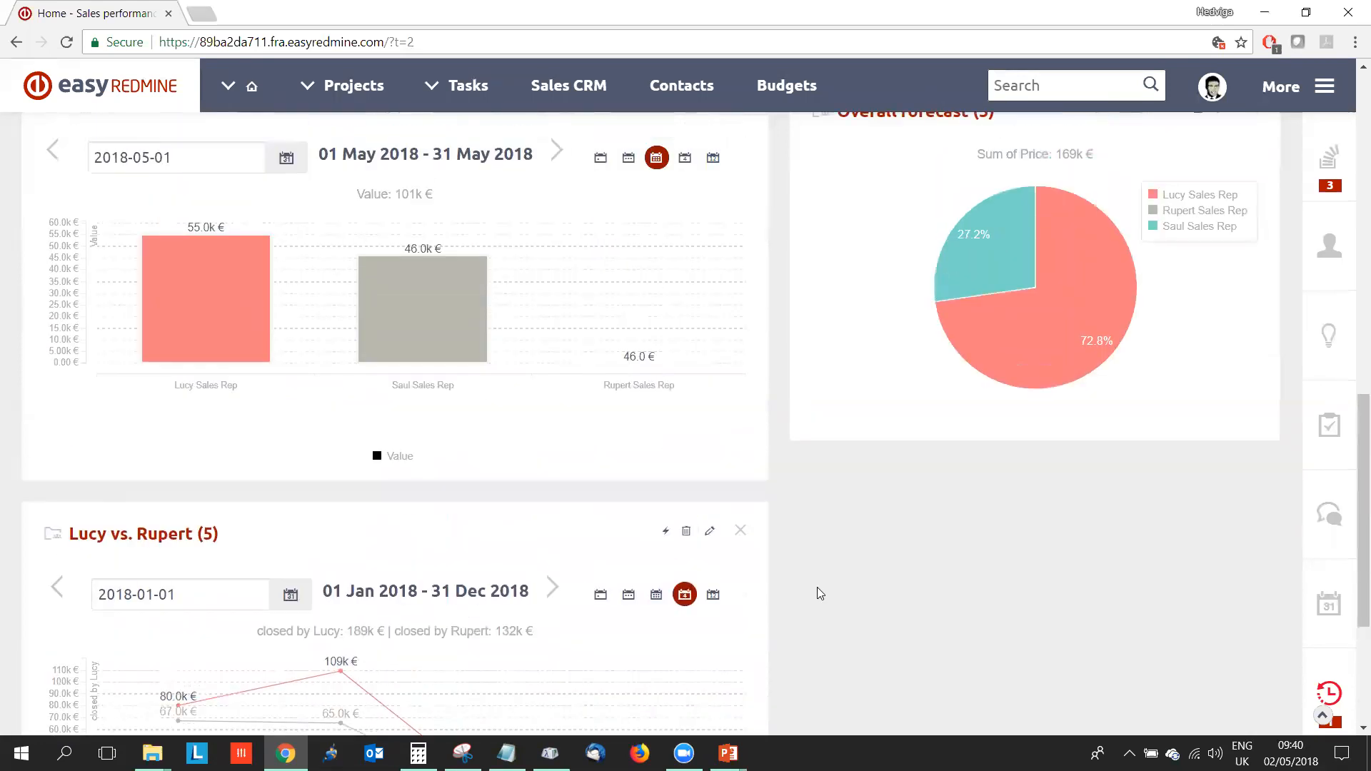
{"action": "scroll", "coordinate": [818, 589], "scroll_direction": "up", "scroll_amount": 4}
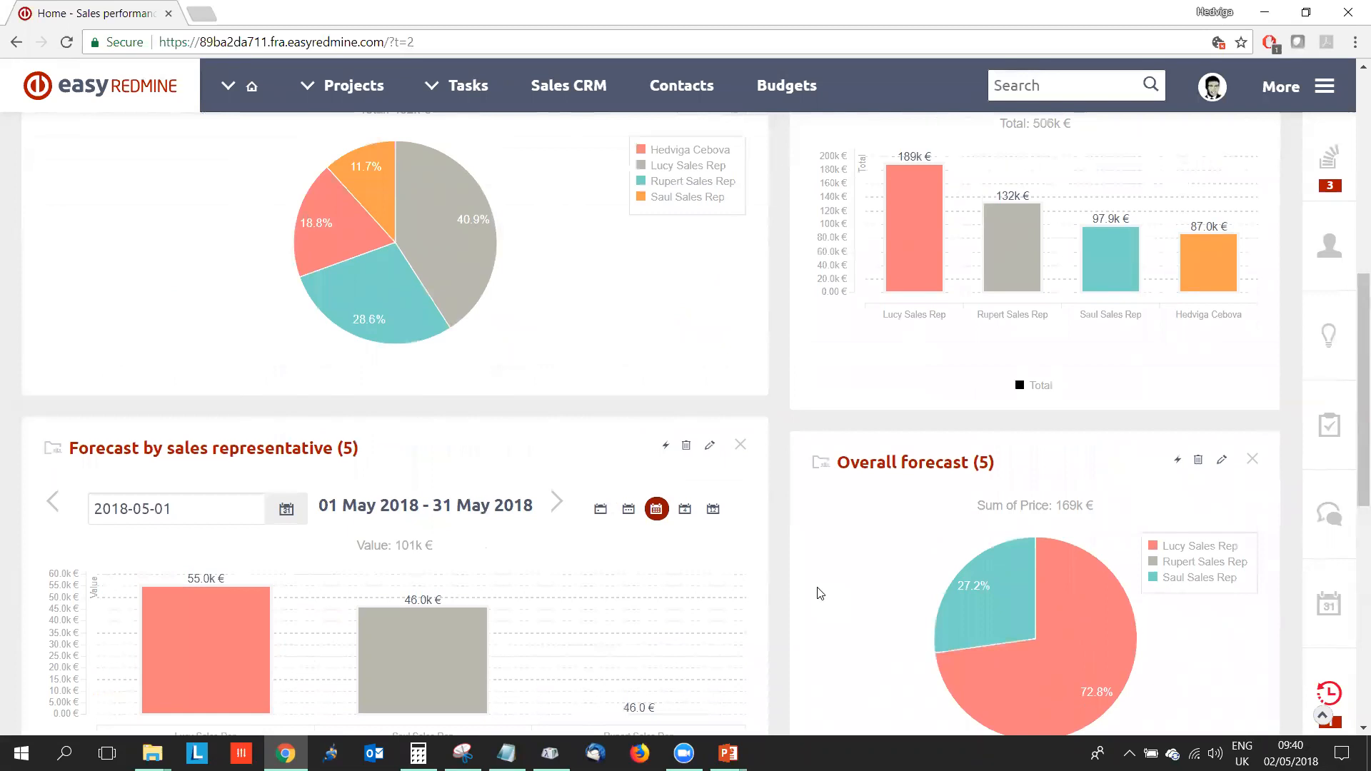
{"action": "scroll", "coordinate": [818, 592], "scroll_direction": "up", "scroll_amount": 2}
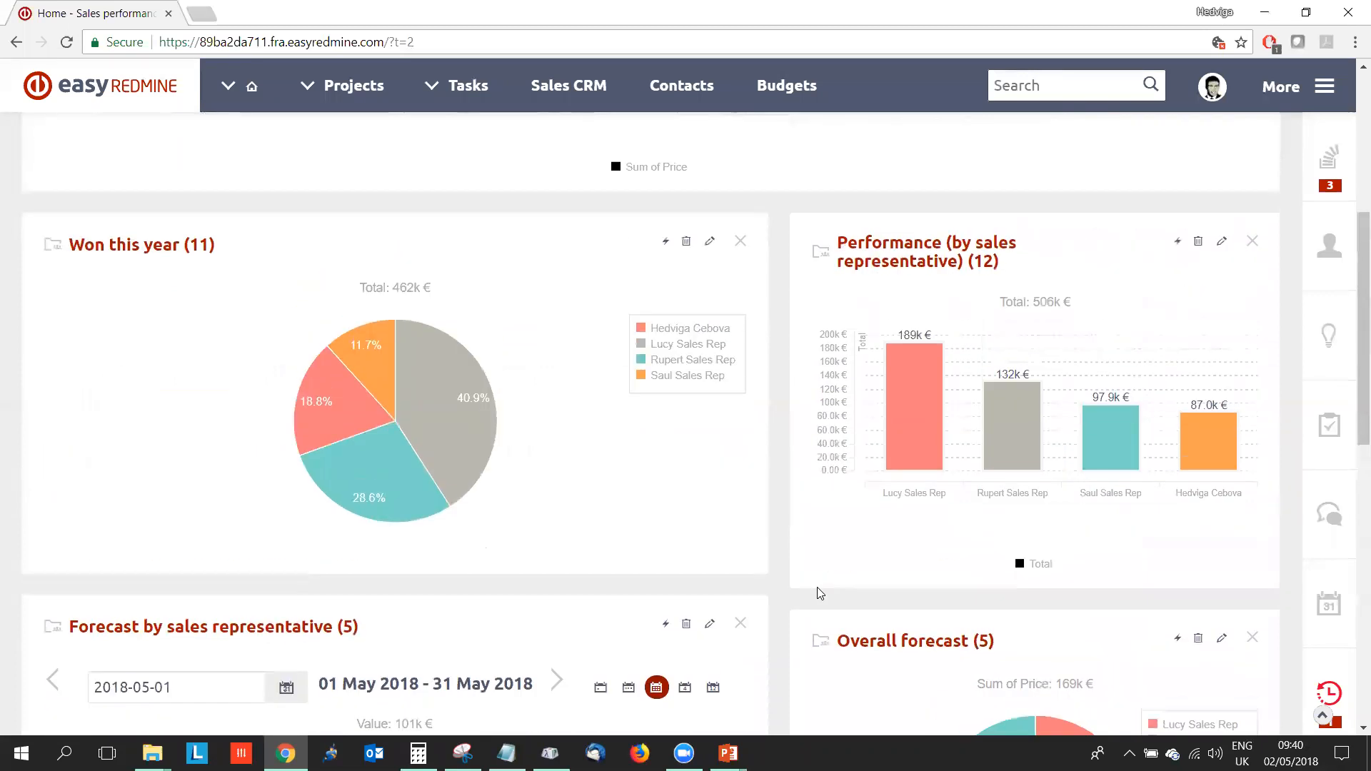
{"action": "scroll", "coordinate": [818, 593], "scroll_direction": "up", "scroll_amount": 5}
{"action": "scroll", "coordinate": [819, 593], "scroll_direction": "up", "scroll_amount": 1}
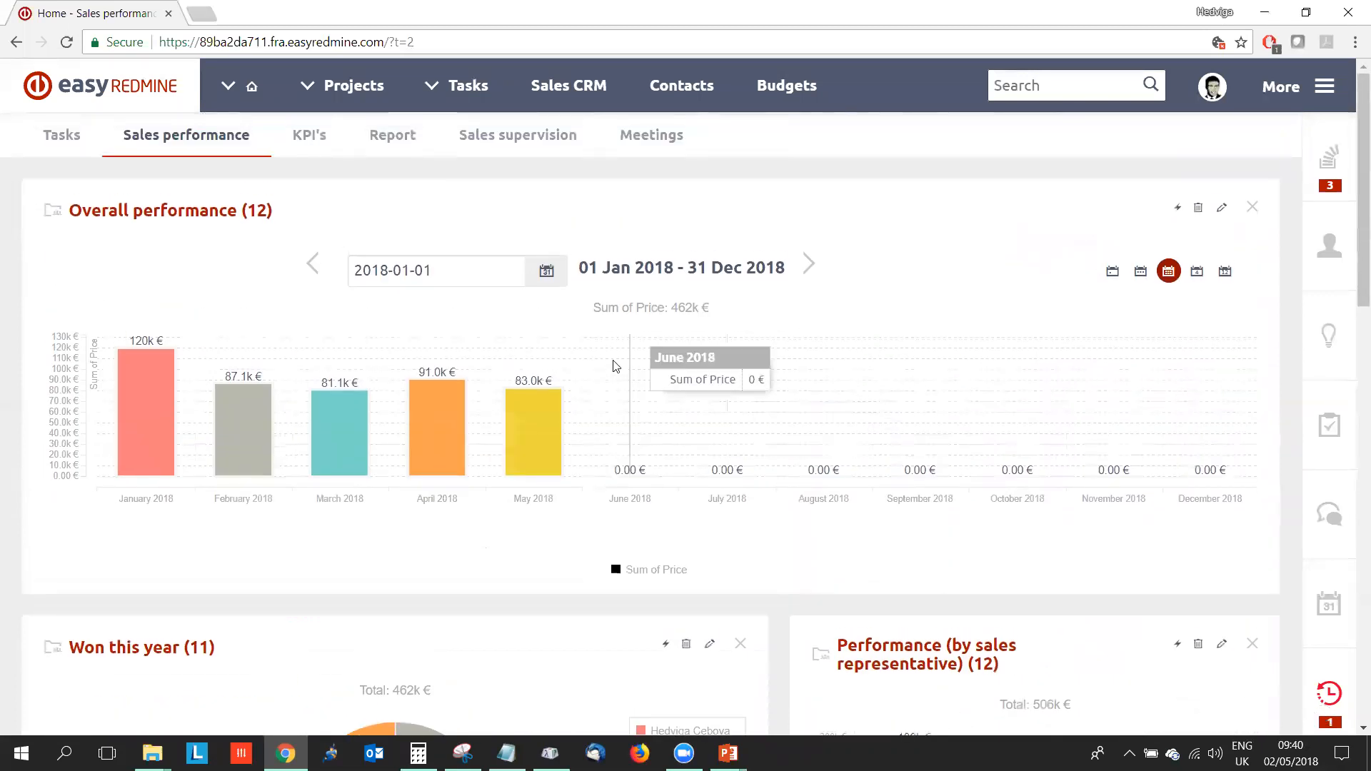
Open the Report dashboard in customisation mode and look up the Report module among the available modules
{"action": "left_click", "coordinate": [383, 136]}
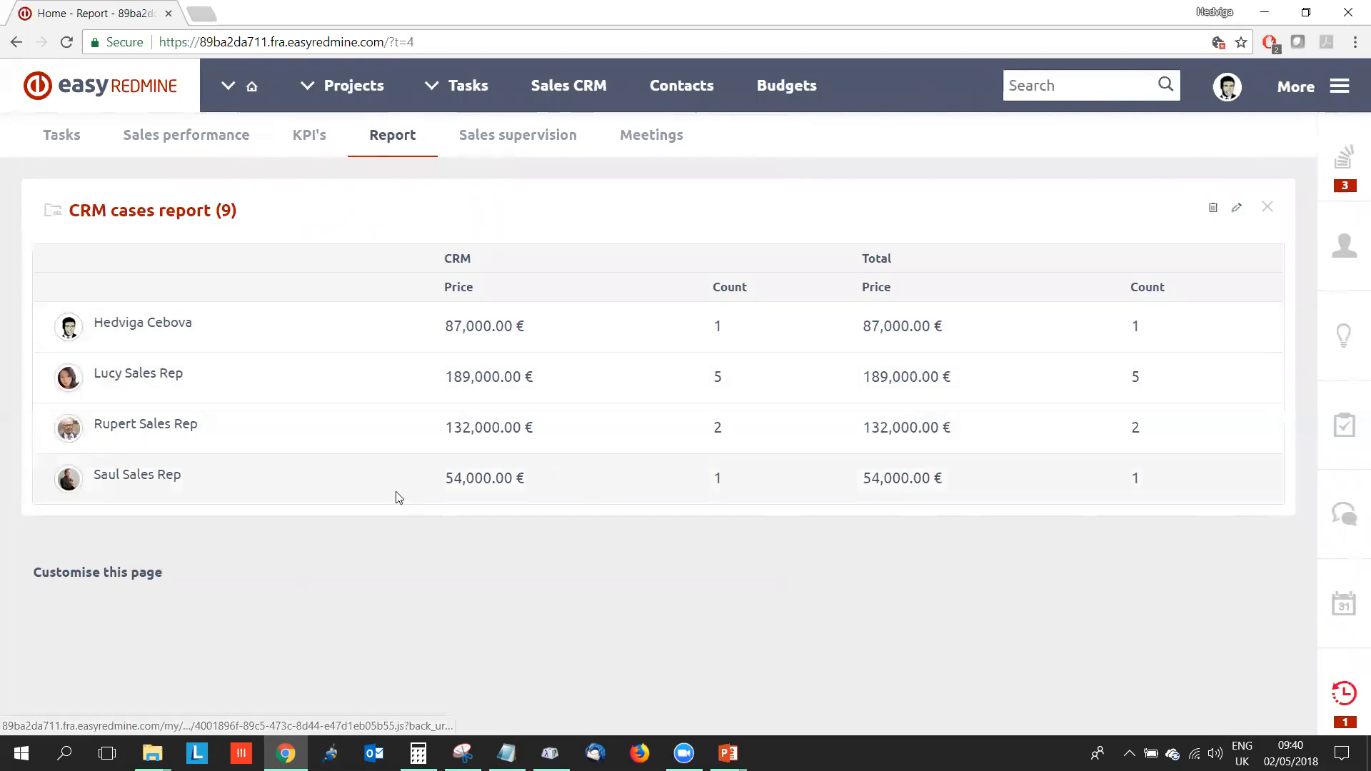
{"action": "left_click", "coordinate": [147, 572]}
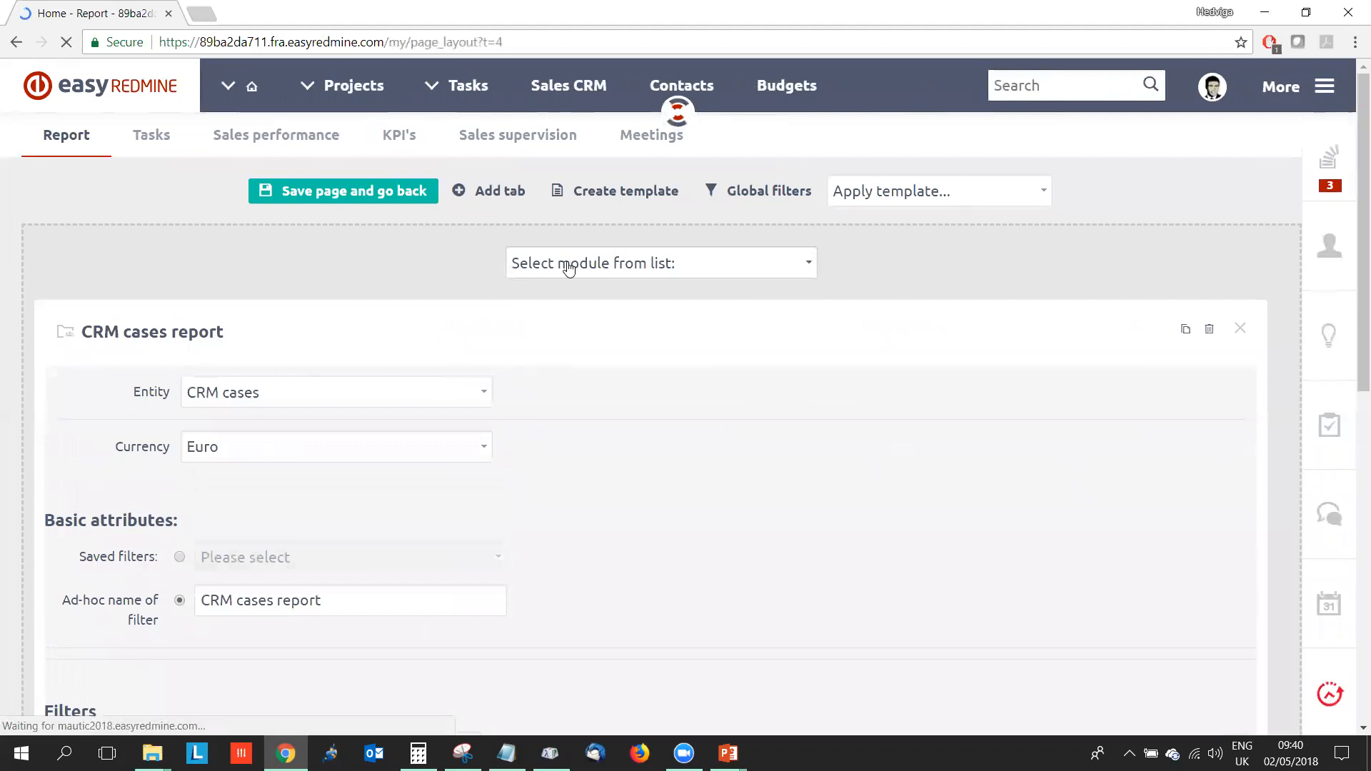
{"action": "left_click", "coordinate": [569, 268]}
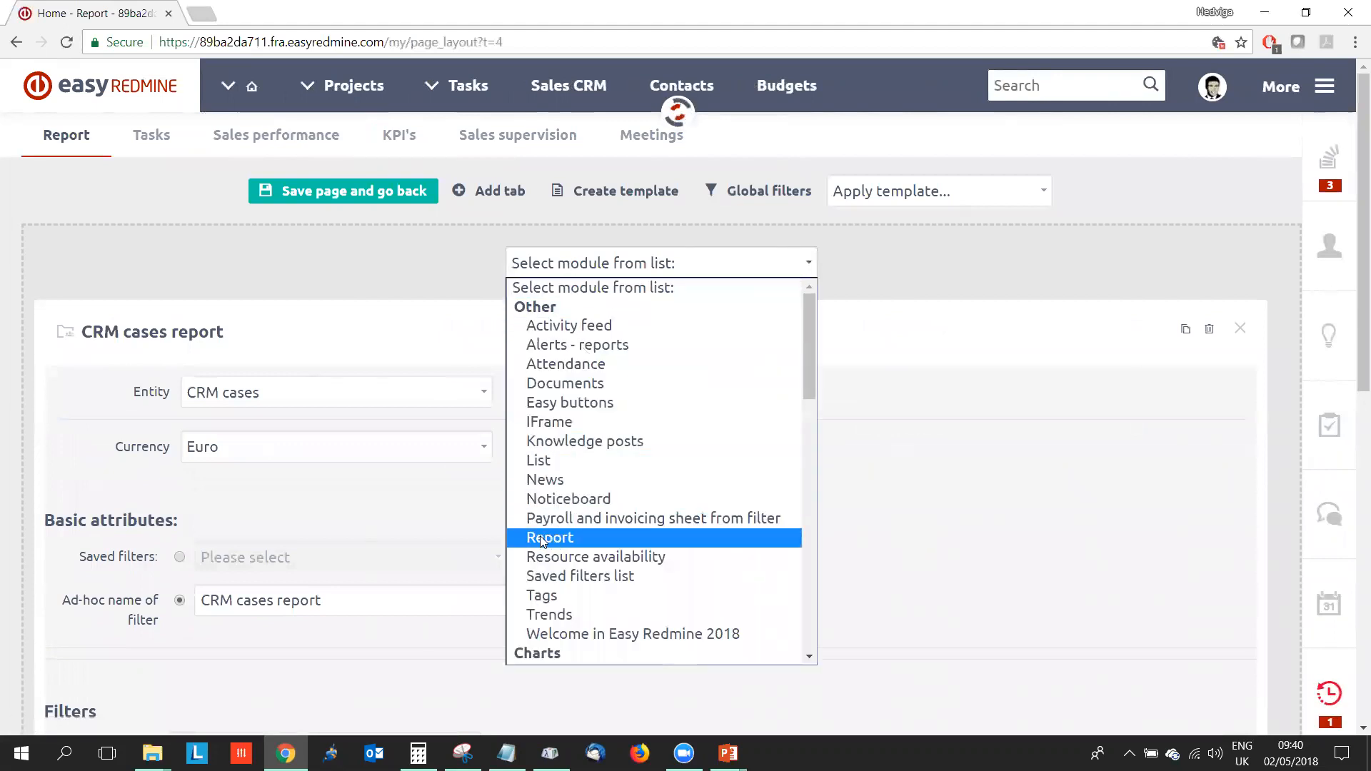
{"action": "left_click", "coordinate": [403, 274]}
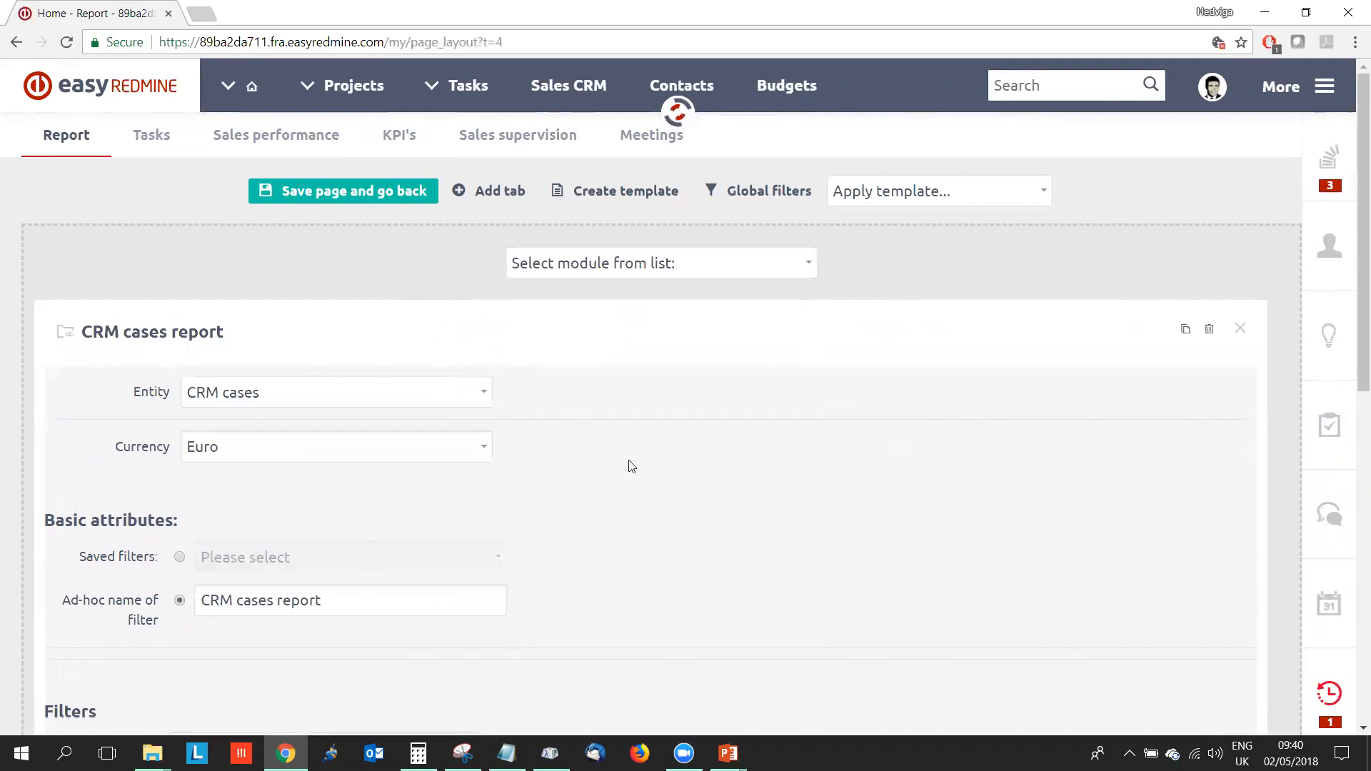
View the entity choices for the CRM cases report, keeping CRM cases selected
{"action": "scroll", "coordinate": [626, 457], "scroll_direction": "down", "scroll_amount": 1}
{"action": "left_click", "coordinate": [309, 303]}
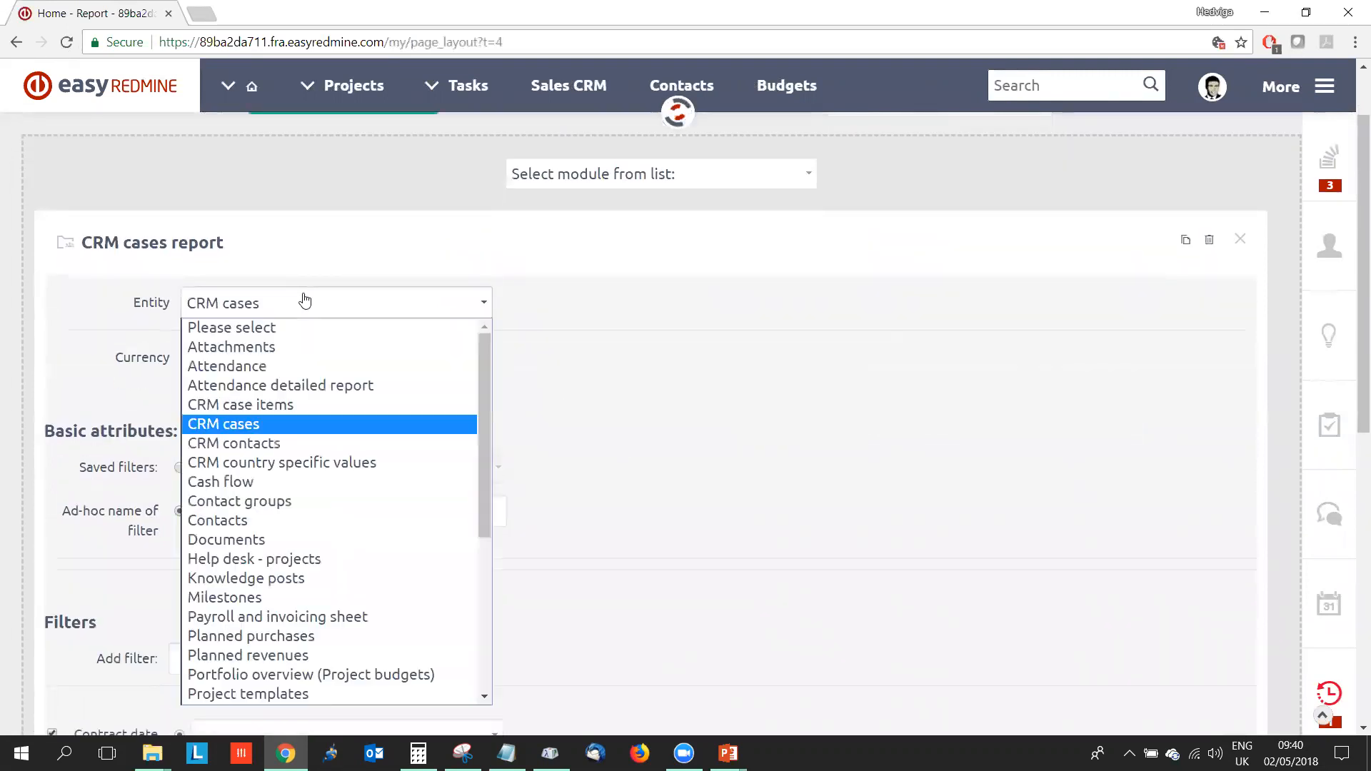
{"action": "scroll", "coordinate": [337, 443], "scroll_direction": "down", "scroll_amount": 2}
{"action": "scroll", "coordinate": [343, 436], "scroll_direction": "down", "scroll_amount": 3}
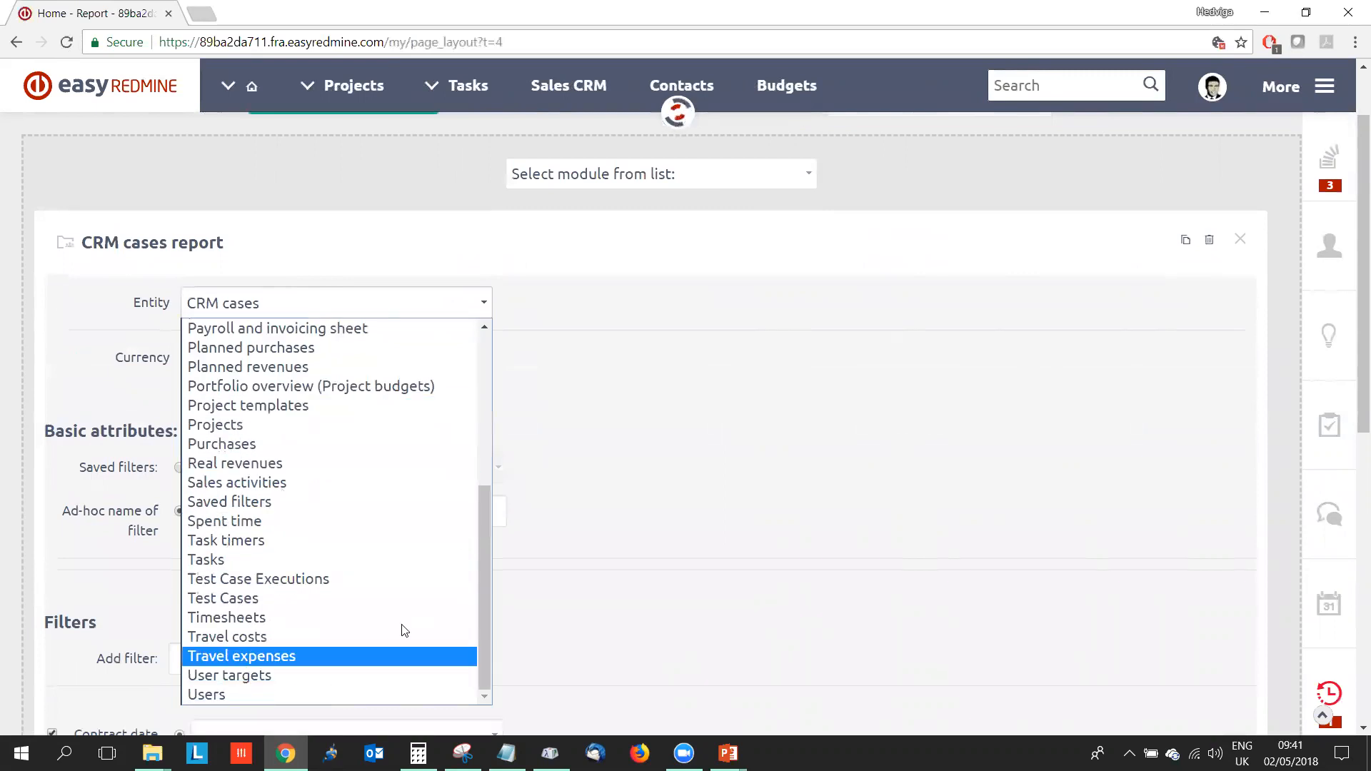
{"action": "left_click", "coordinate": [723, 444]}
Examine the CRM cases report's ad-hoc name, filters, grouping, sumable column and count options, and return to the Report dashboard without saving
{"action": "scroll", "coordinate": [723, 444], "scroll_direction": "down", "scroll_amount": 1}
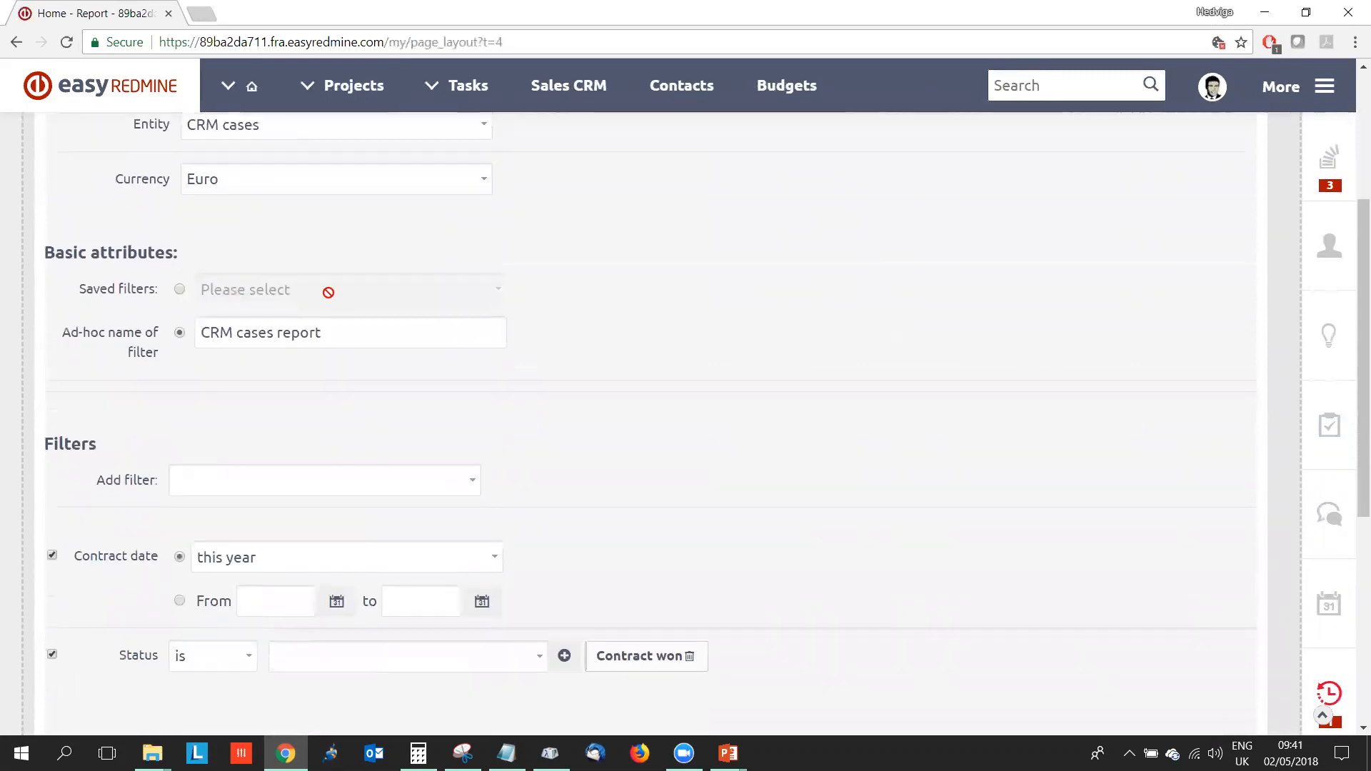
{"action": "scroll", "coordinate": [682, 364], "scroll_direction": "down", "scroll_amount": 1}
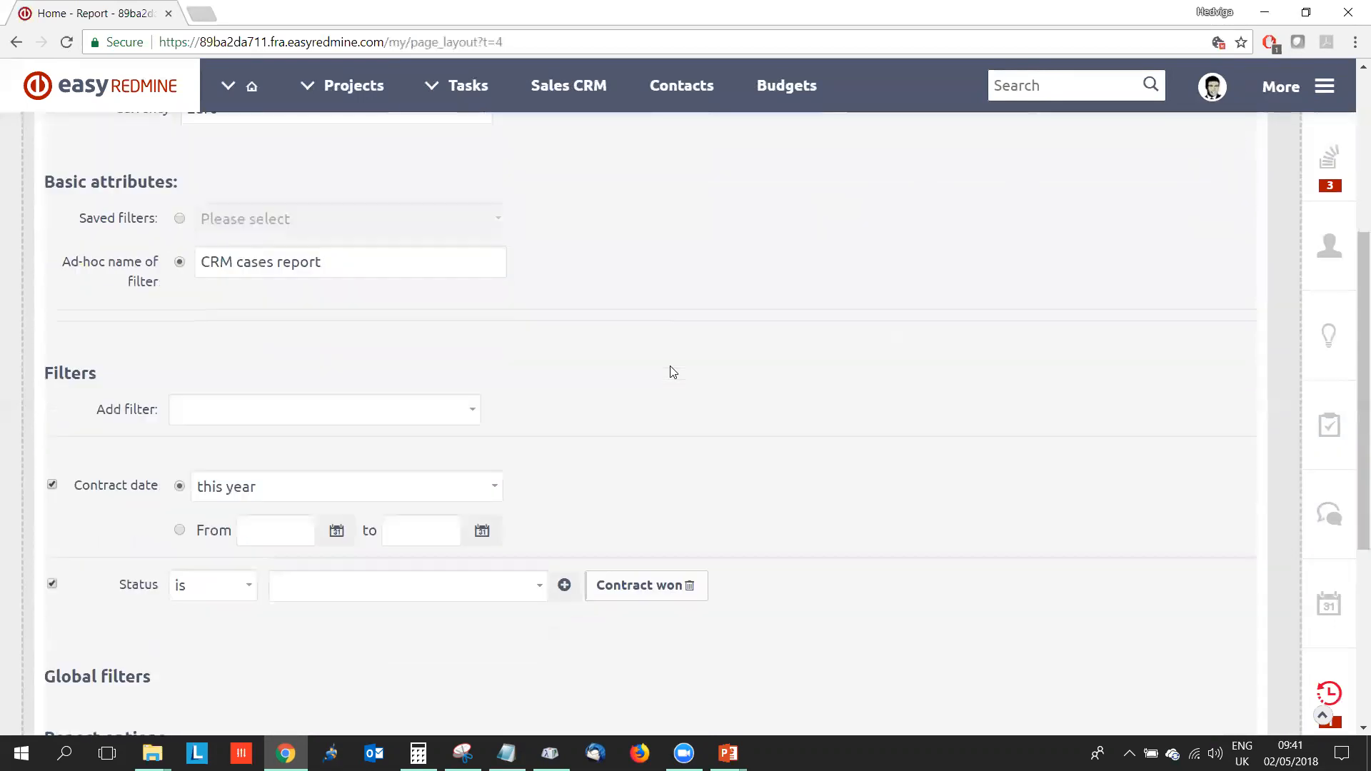
{"action": "left_click_drag", "start_coordinate": [325, 244], "coordinate": [179, 275]}
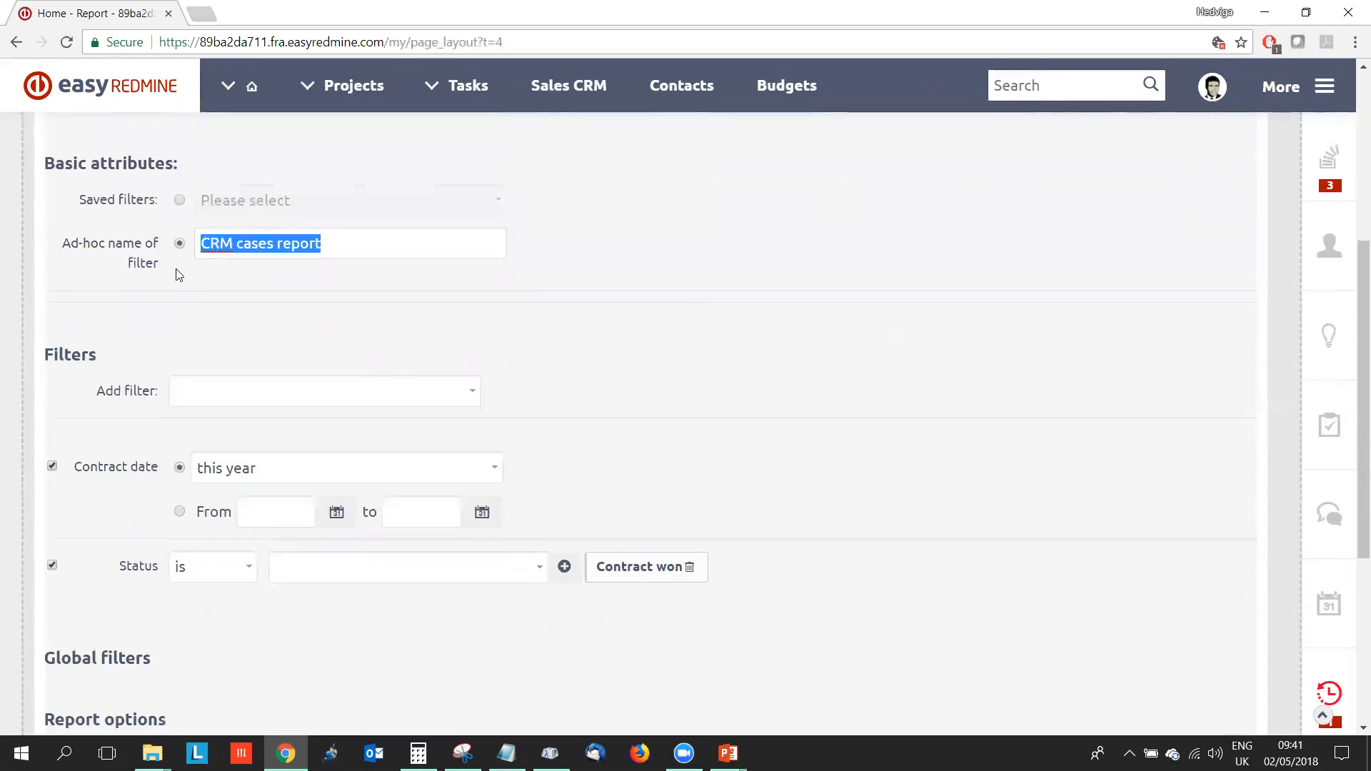
{"action": "scroll", "coordinate": [605, 407], "scroll_direction": "down", "scroll_amount": 2}
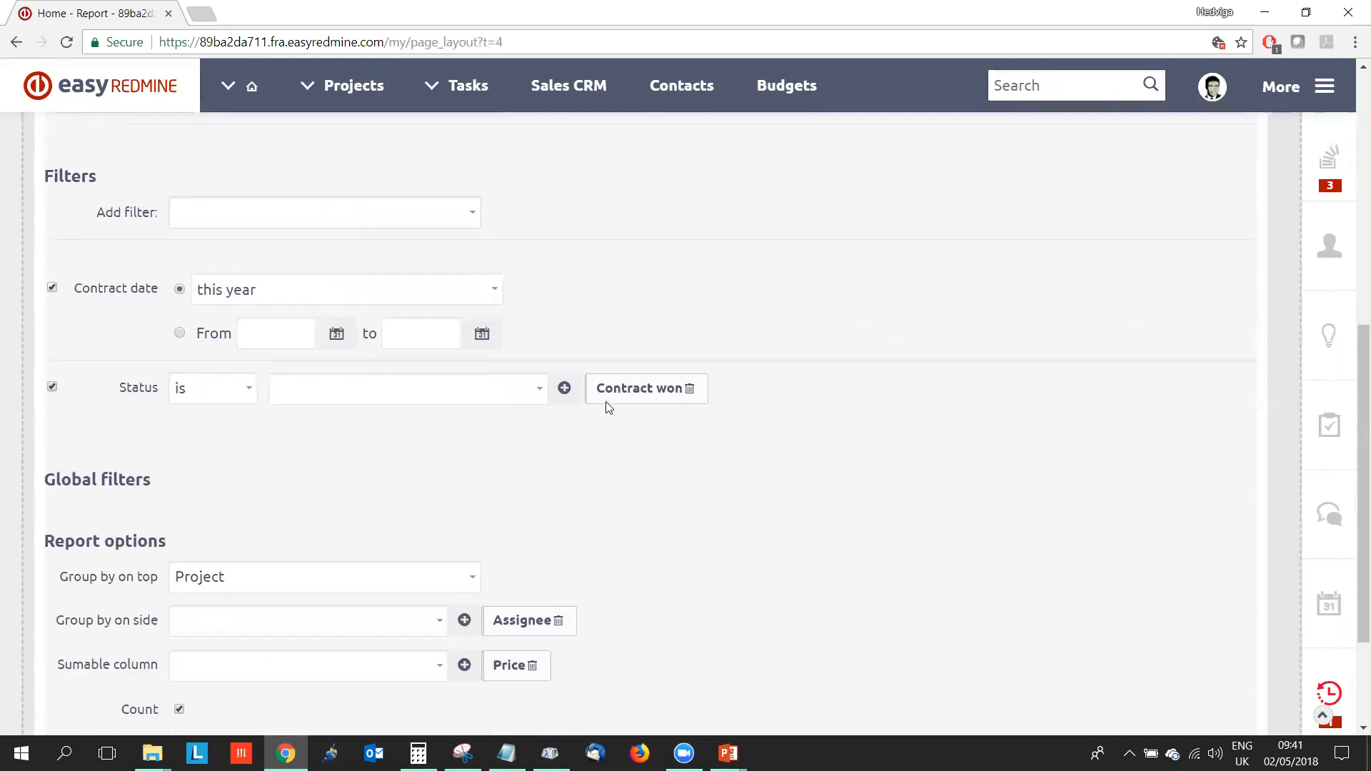
{"action": "scroll", "coordinate": [608, 408], "scroll_direction": "down", "scroll_amount": 1}
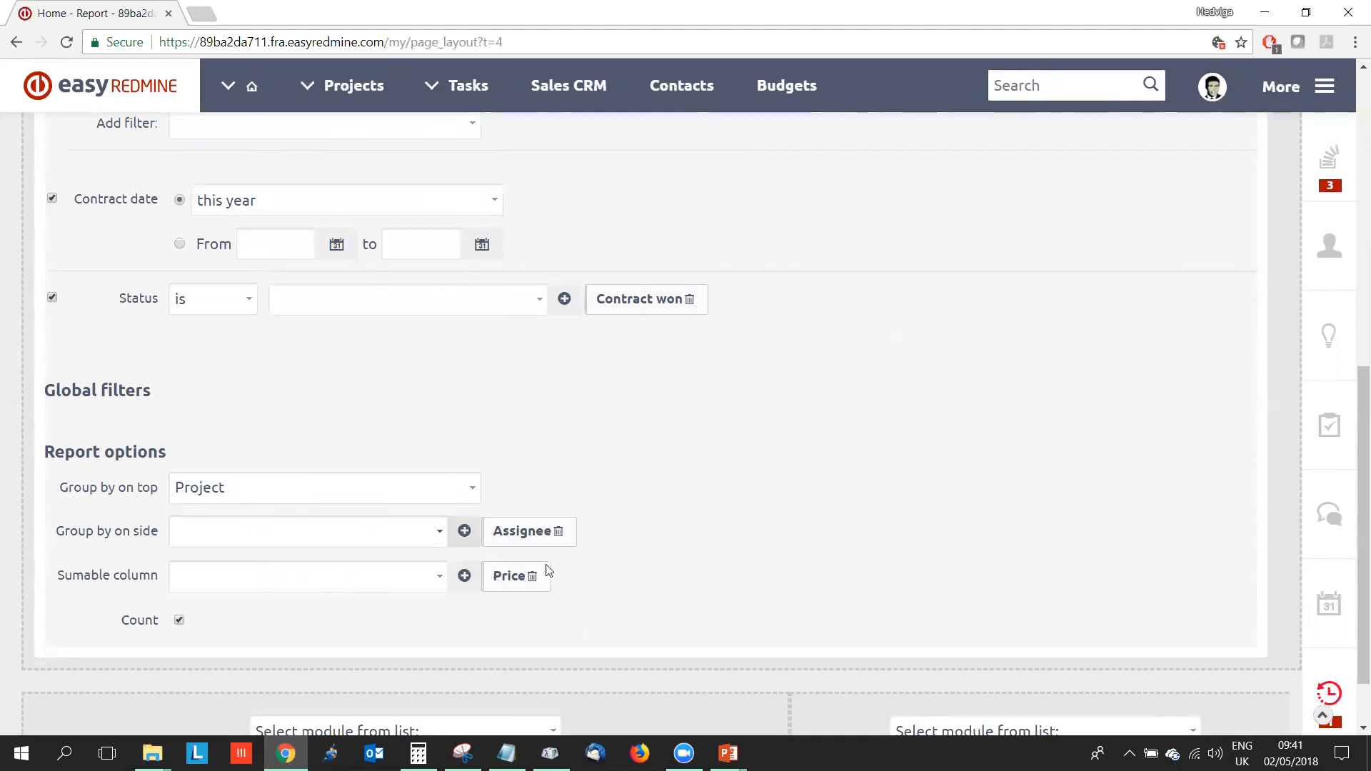
{"action": "scroll", "coordinate": [443, 606], "scroll_direction": "down", "scroll_amount": 2}
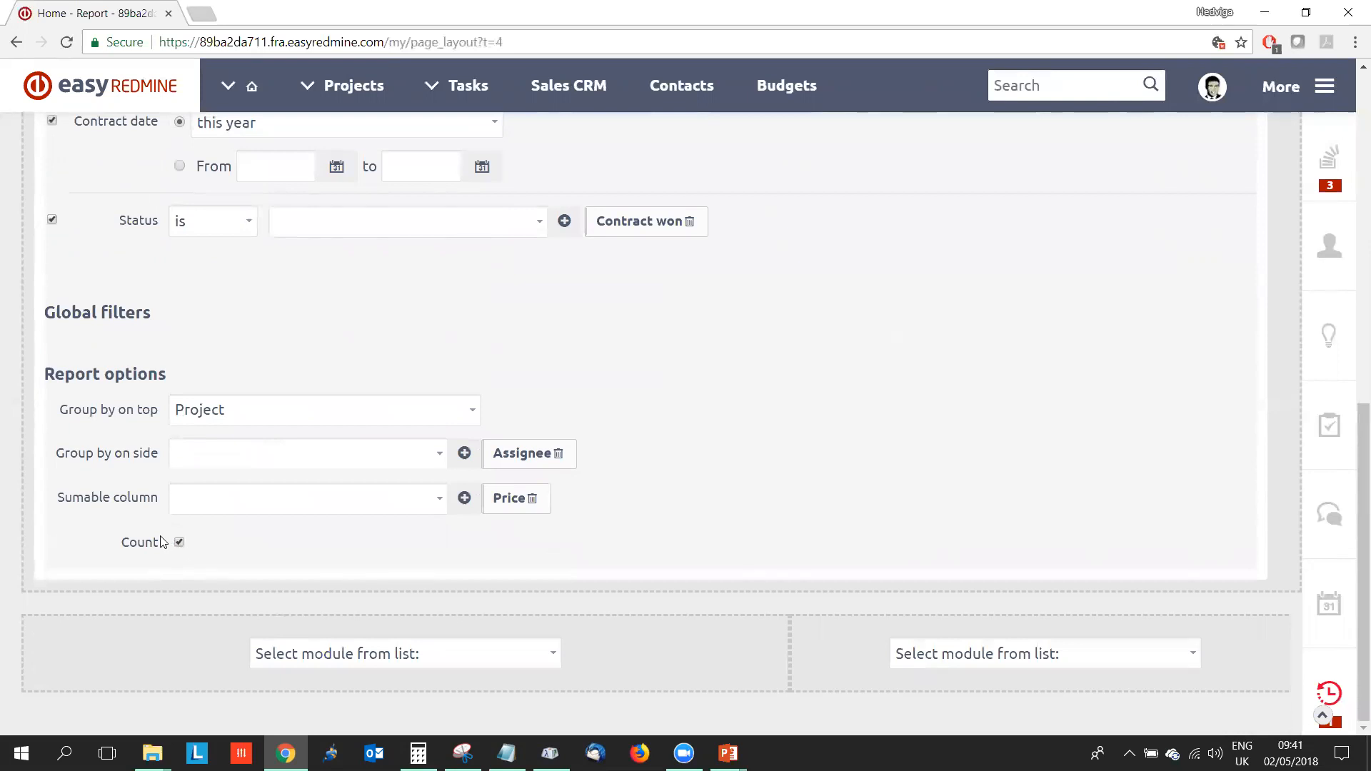
{"action": "scroll", "coordinate": [567, 541], "scroll_direction": "up", "scroll_amount": 10}
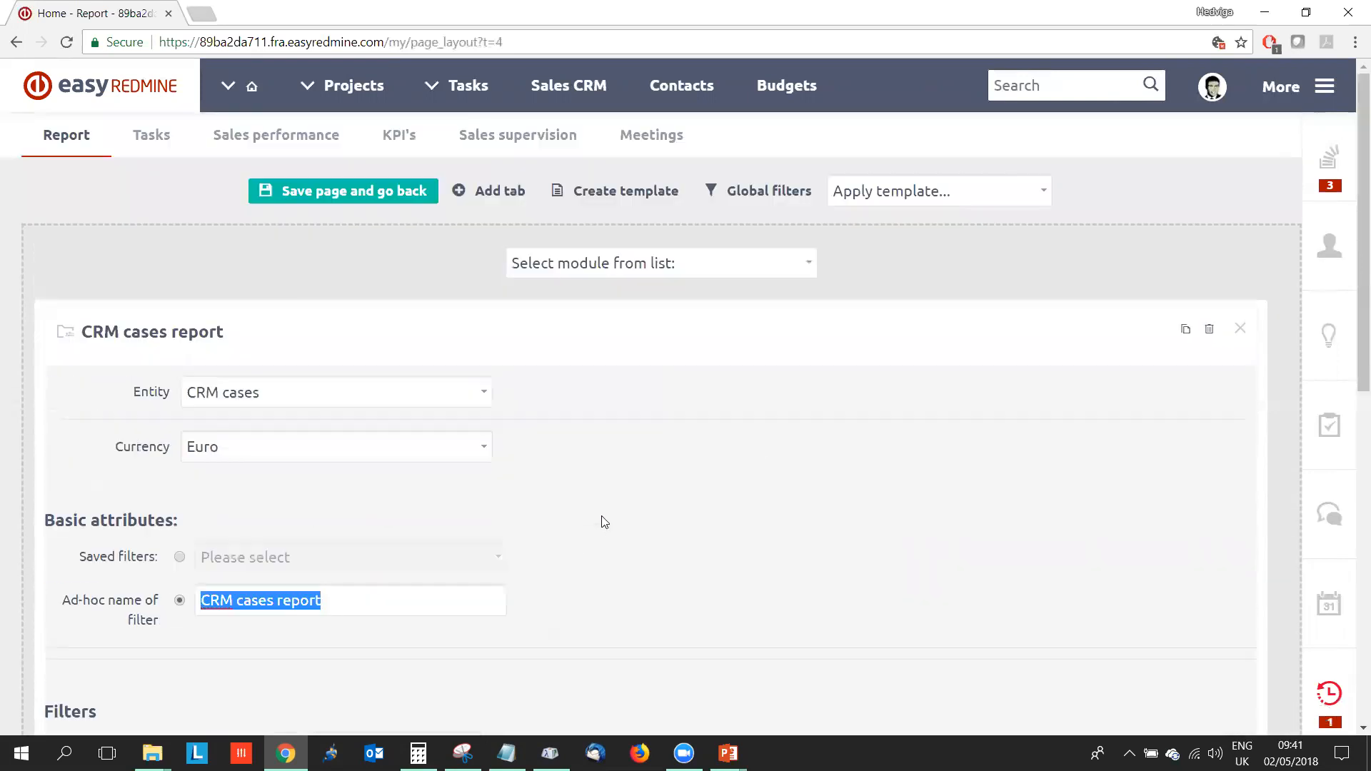
{"action": "left_click", "coordinate": [15, 43]}
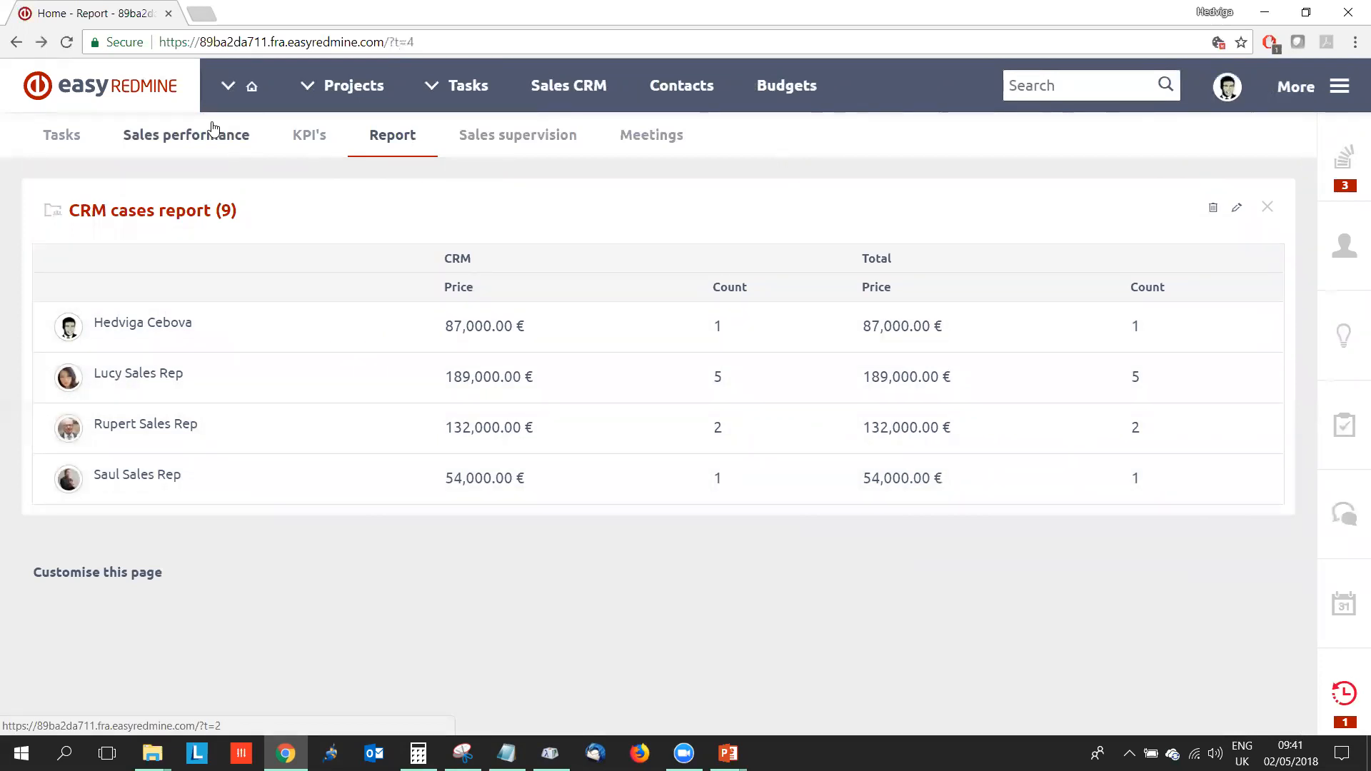
Open the KPI's dashboard and show the sales representative's gauge for this quarter
{"action": "left_click", "coordinate": [301, 140]}
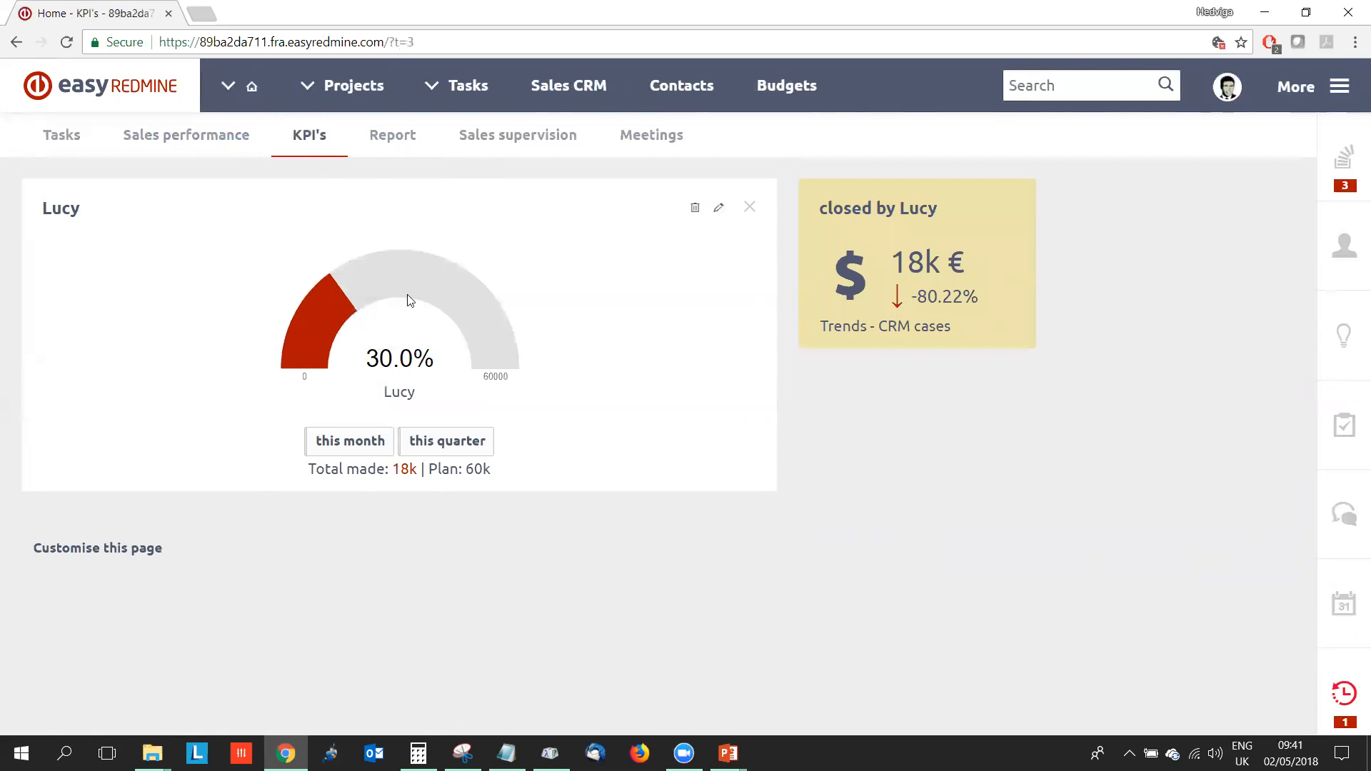
{"action": "mouse_move", "coordinate": [312, 365]}
{"action": "left_click", "coordinate": [434, 449]}
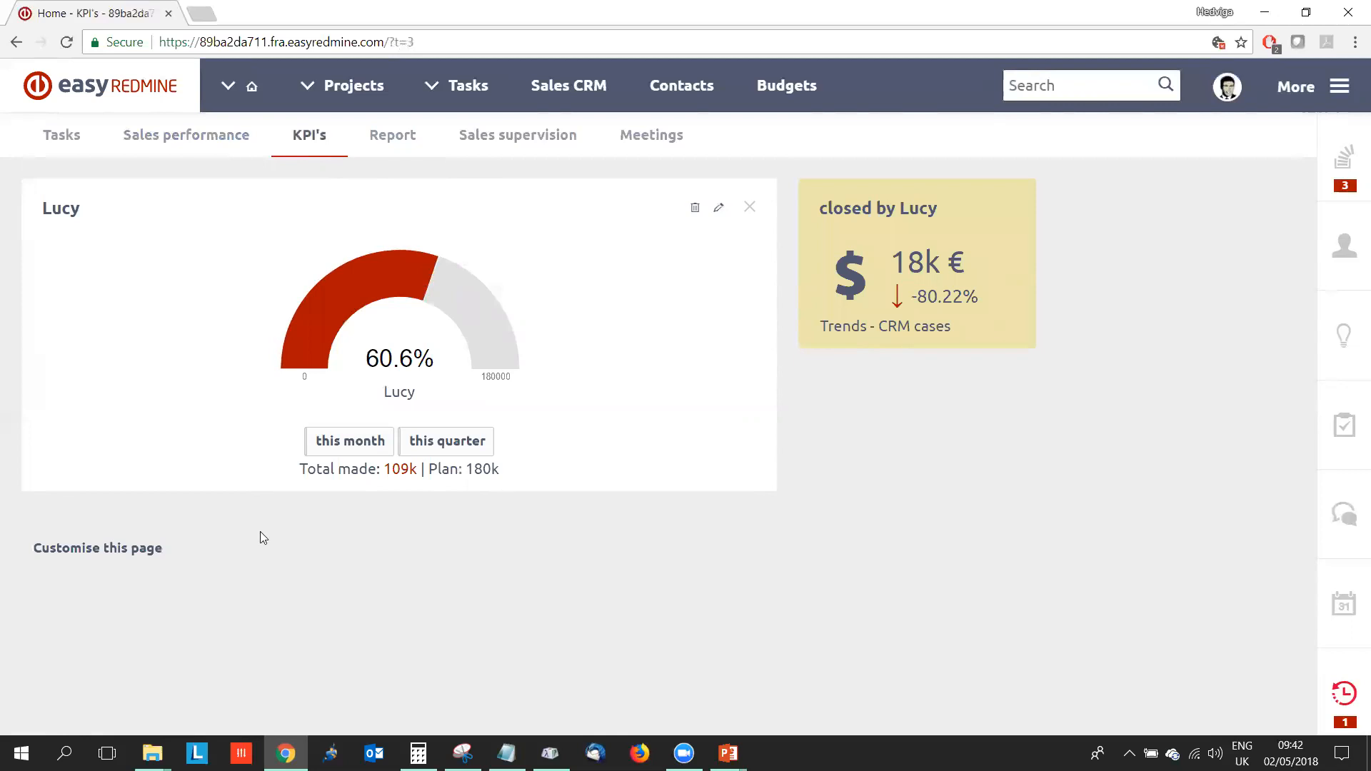
Customise the KPI's dashboard and add a Generic gauge module above the existing gauge
{"action": "left_click", "coordinate": [123, 555]}
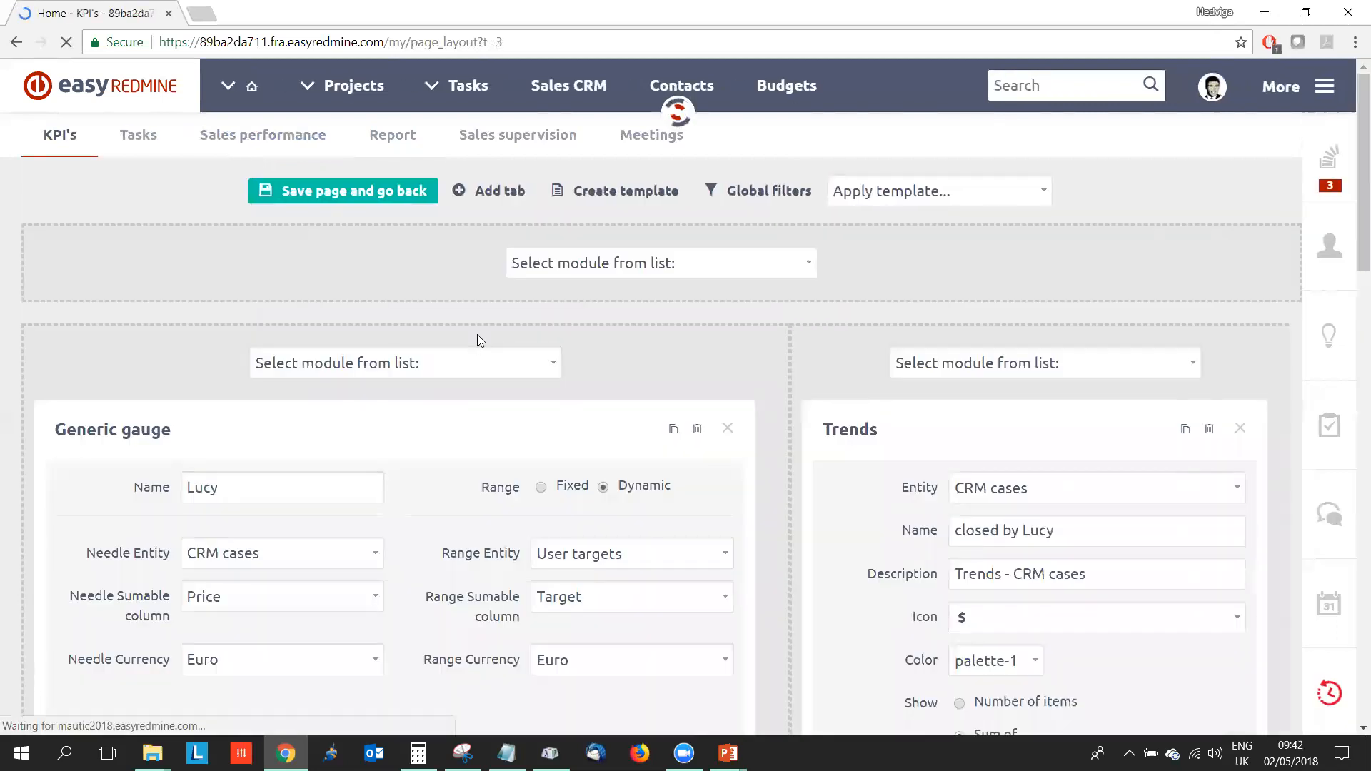
{"action": "scroll", "coordinate": [459, 361], "scroll_direction": "down", "scroll_amount": 1}
{"action": "left_click", "coordinate": [448, 284]}
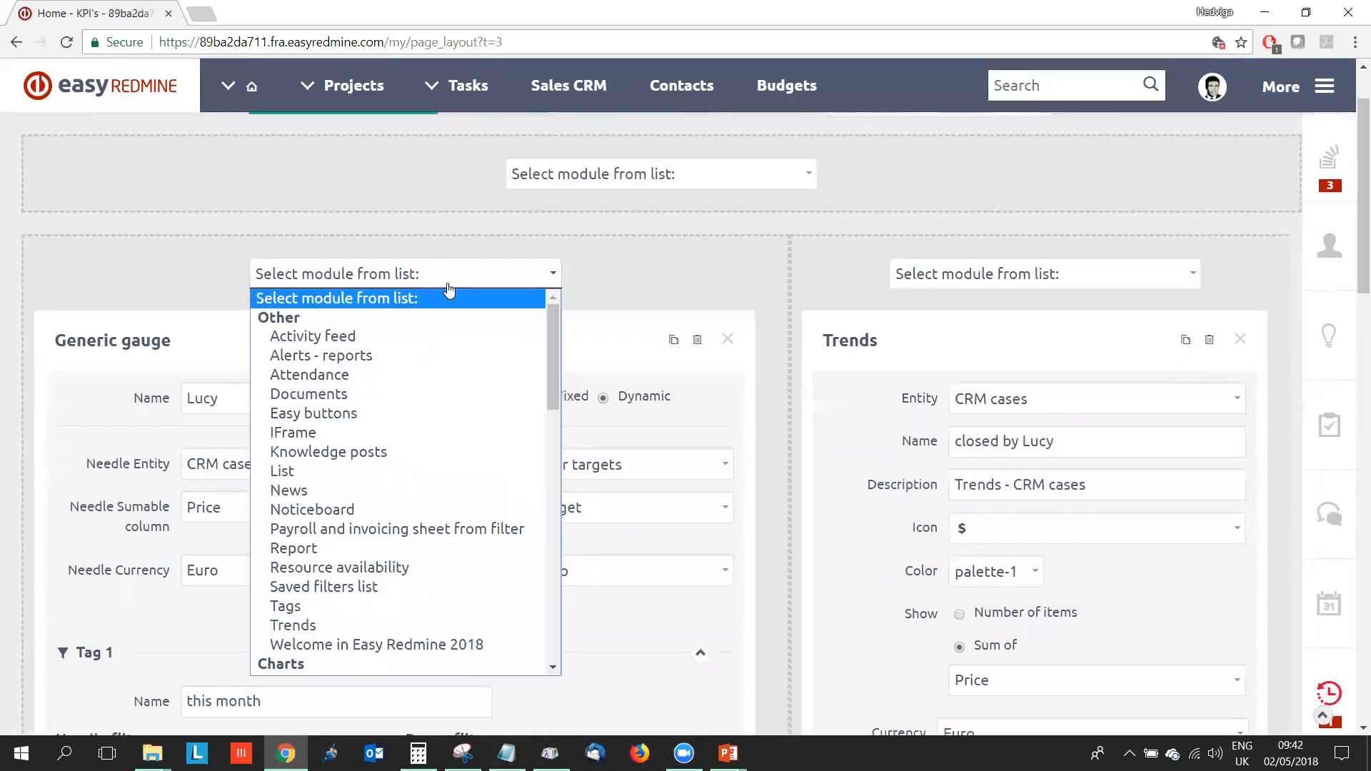
{"action": "scroll", "coordinate": [421, 380], "scroll_direction": "down", "scroll_amount": 3}
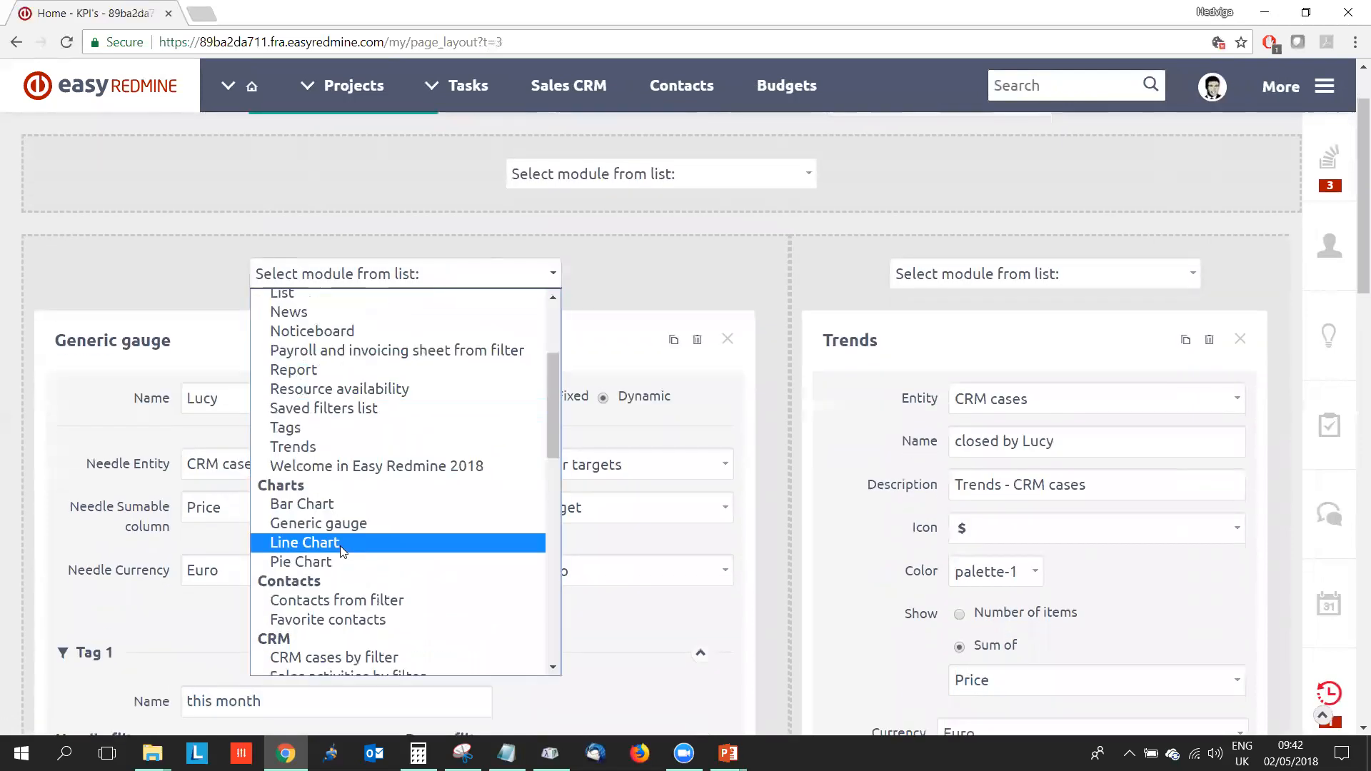
{"action": "left_click", "coordinate": [355, 529]}
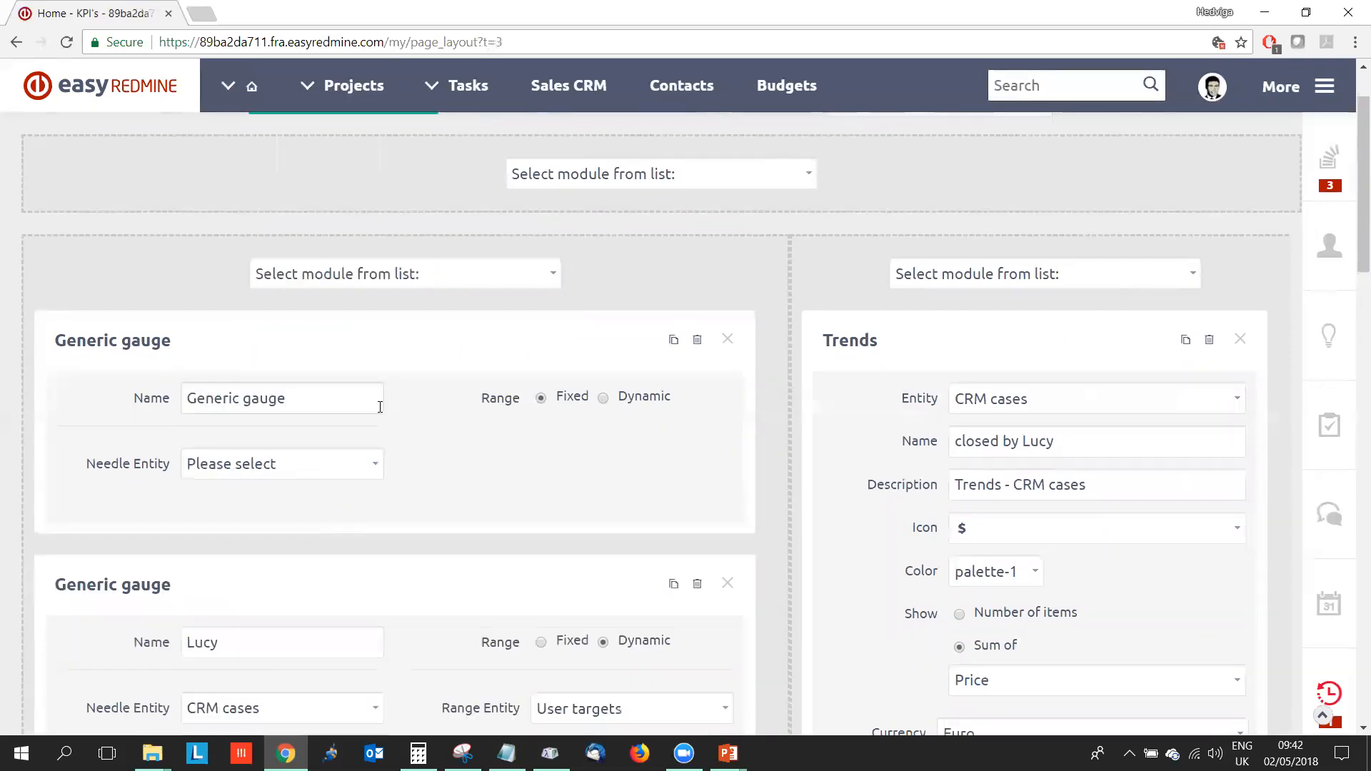
Name the new gauge with the other compared sales representative's first name
{"action": "left_click_drag", "start_coordinate": [380, 407], "coordinate": [209, 404]}
{"action": "left_click_drag", "start_coordinate": [312, 401], "coordinate": [175, 398]}
{"action": "type", "text": "Rupert"}
Set the new gauge's needle entity to CRM cases and its needle currency to Euro
{"action": "scroll", "coordinate": [264, 401], "scroll_direction": "down", "scroll_amount": 1}
{"action": "left_click", "coordinate": [299, 384]}
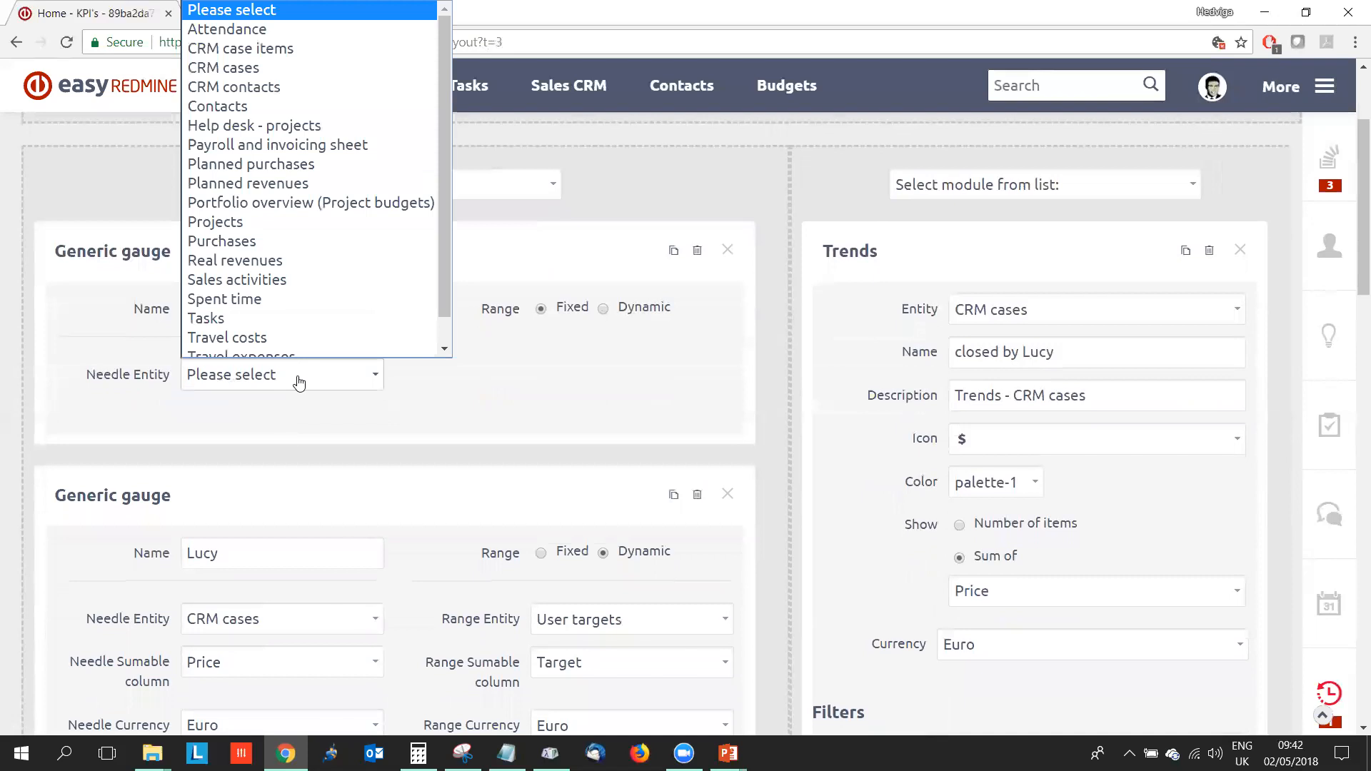
{"action": "left_click", "coordinate": [252, 63]}
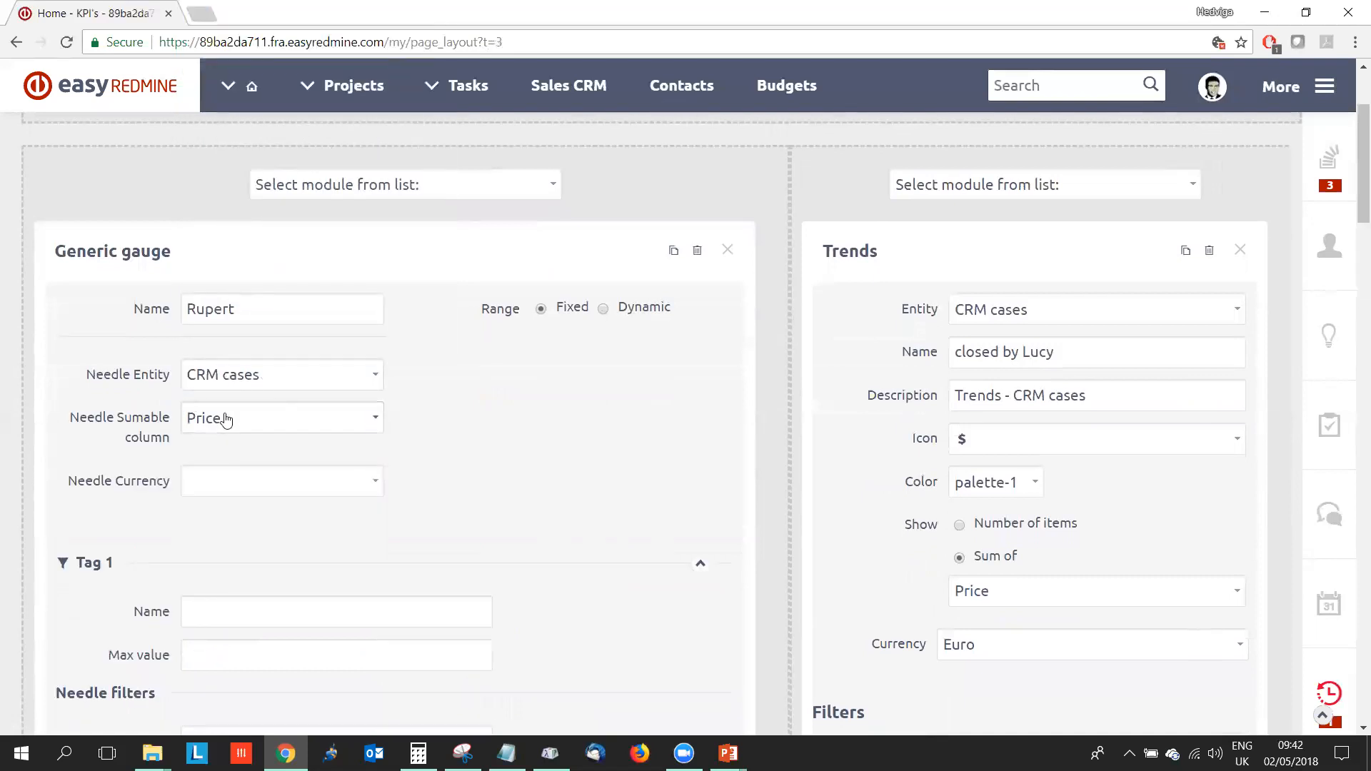
{"action": "left_click", "coordinate": [244, 491]}
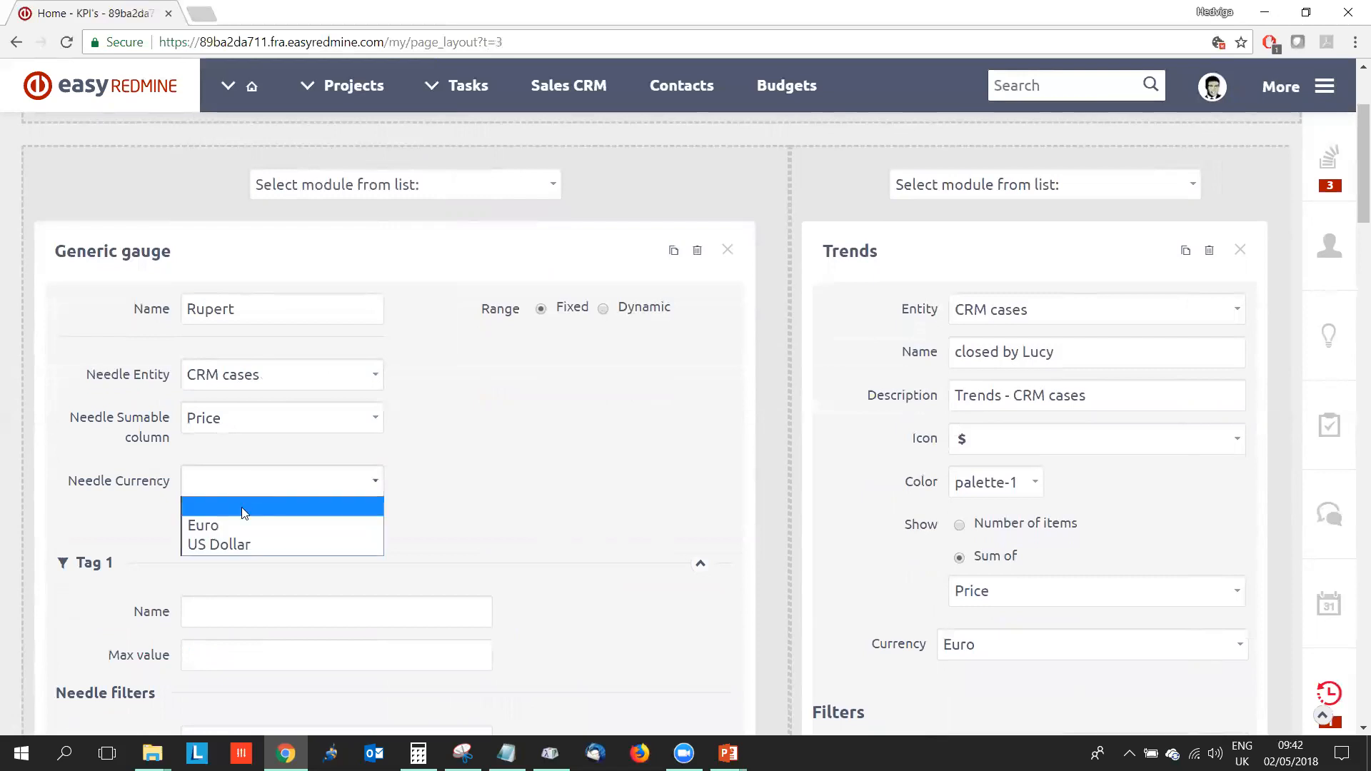
{"action": "left_click", "coordinate": [243, 525]}
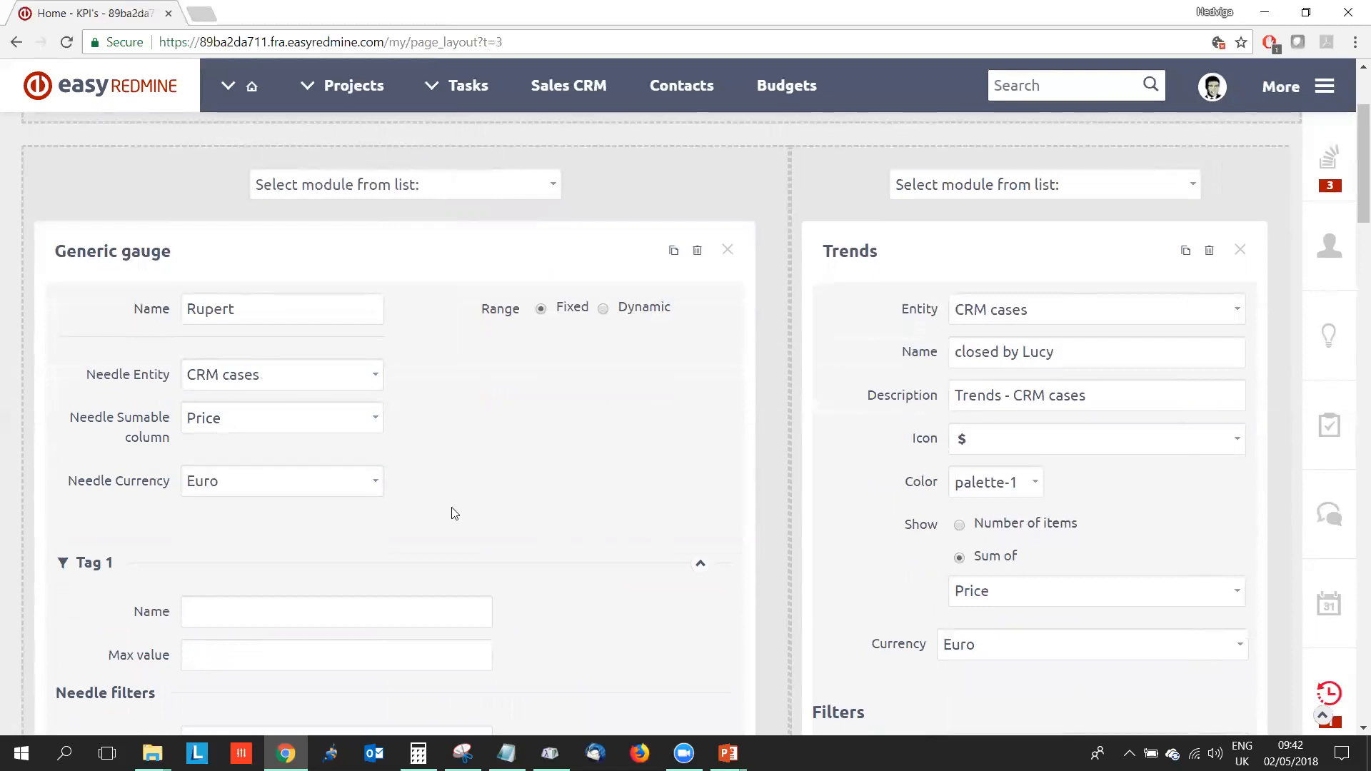
Examine the name, max value and needle filter settings of the new gauge's three tags
{"action": "scroll", "coordinate": [454, 513], "scroll_direction": "down", "scroll_amount": 1}
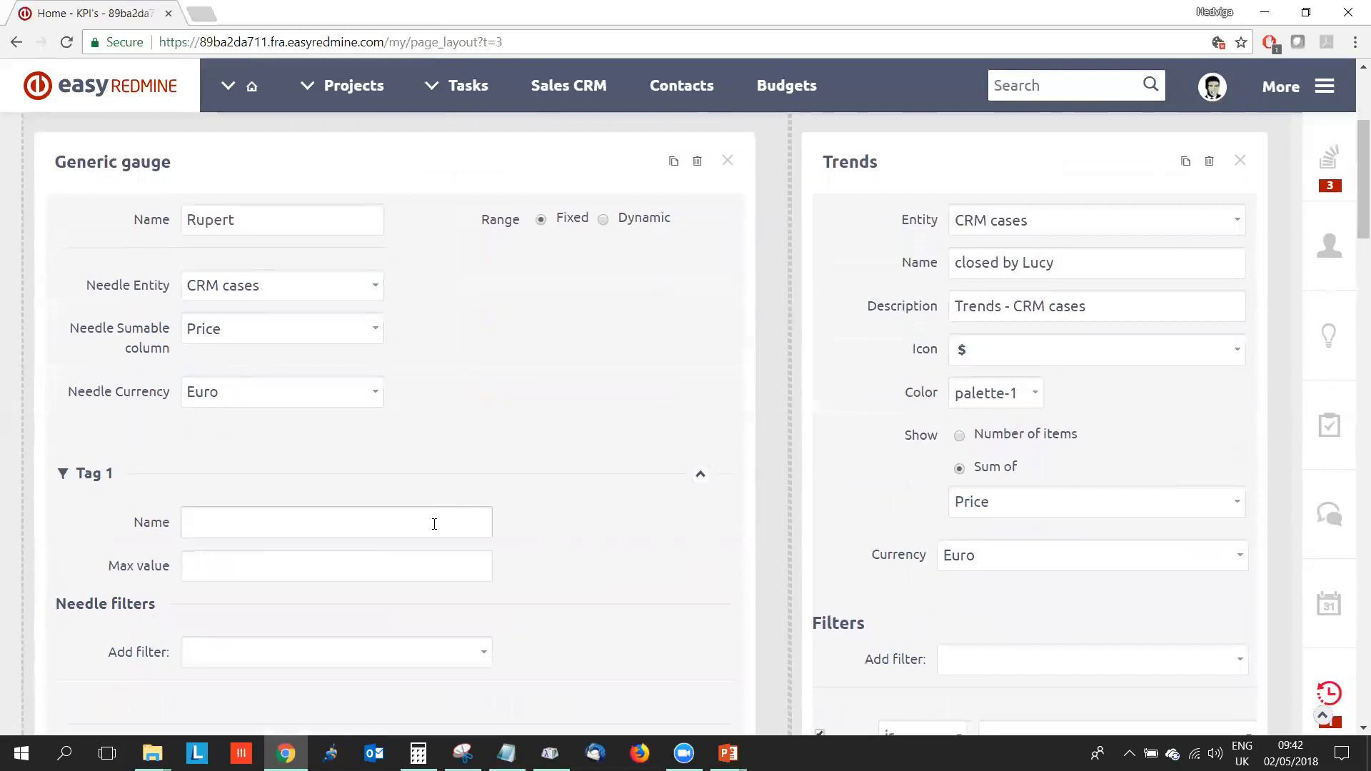
{"action": "scroll", "coordinate": [436, 525], "scroll_direction": "down", "scroll_amount": 2}
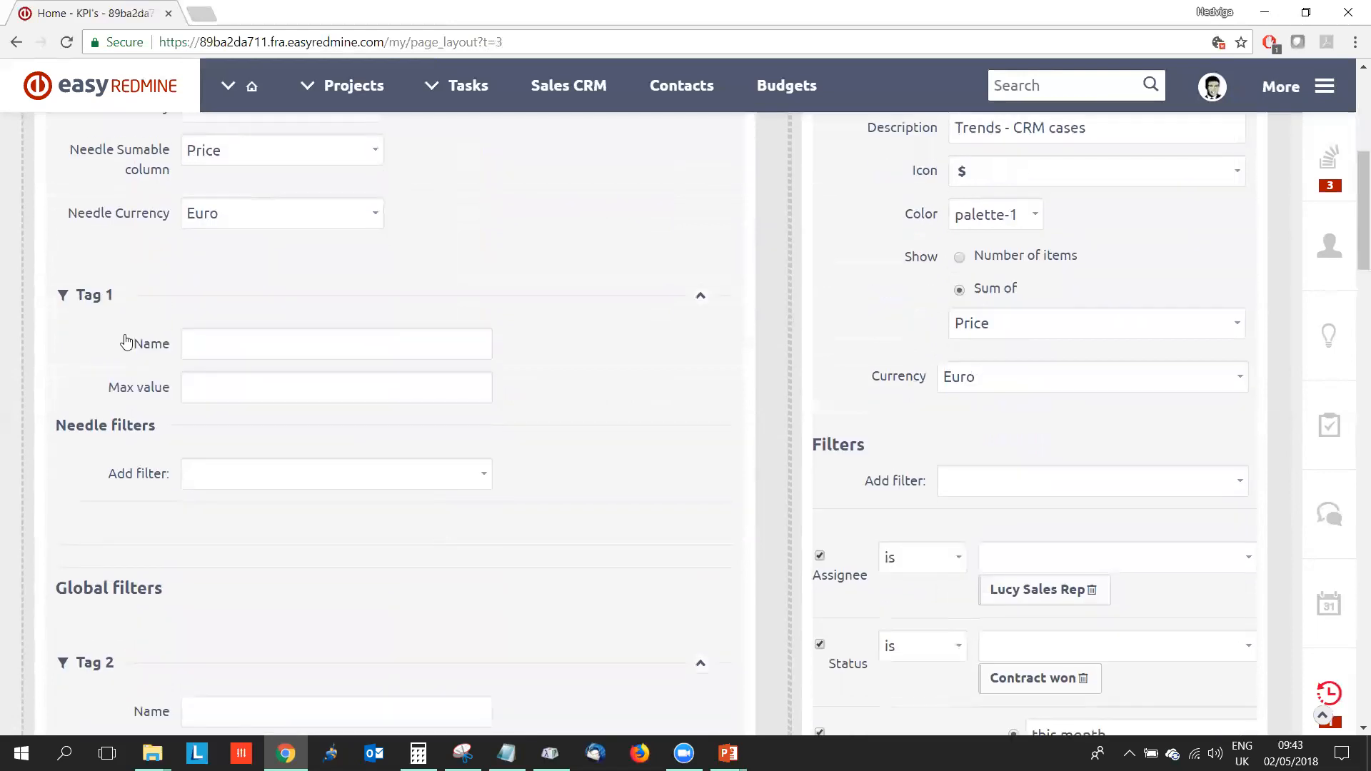
{"action": "scroll", "coordinate": [173, 454], "scroll_direction": "down", "scroll_amount": 2}
{"action": "scroll", "coordinate": [154, 490], "scroll_direction": "down", "scroll_amount": 3}
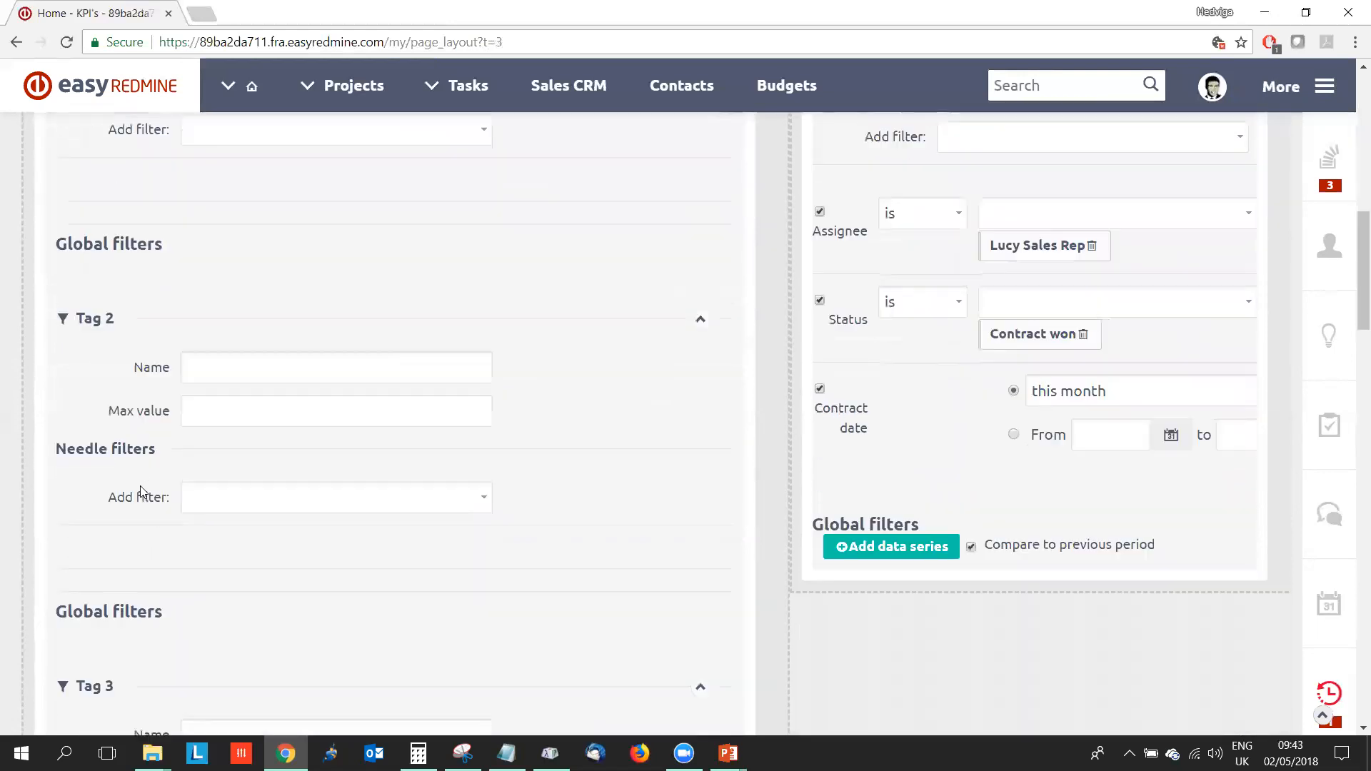
{"action": "scroll", "coordinate": [129, 570], "scroll_direction": "down", "scroll_amount": 2}
Name the new gauge's first tag "month"
{"action": "scroll", "coordinate": [208, 509], "scroll_direction": "up", "scroll_amount": 5}
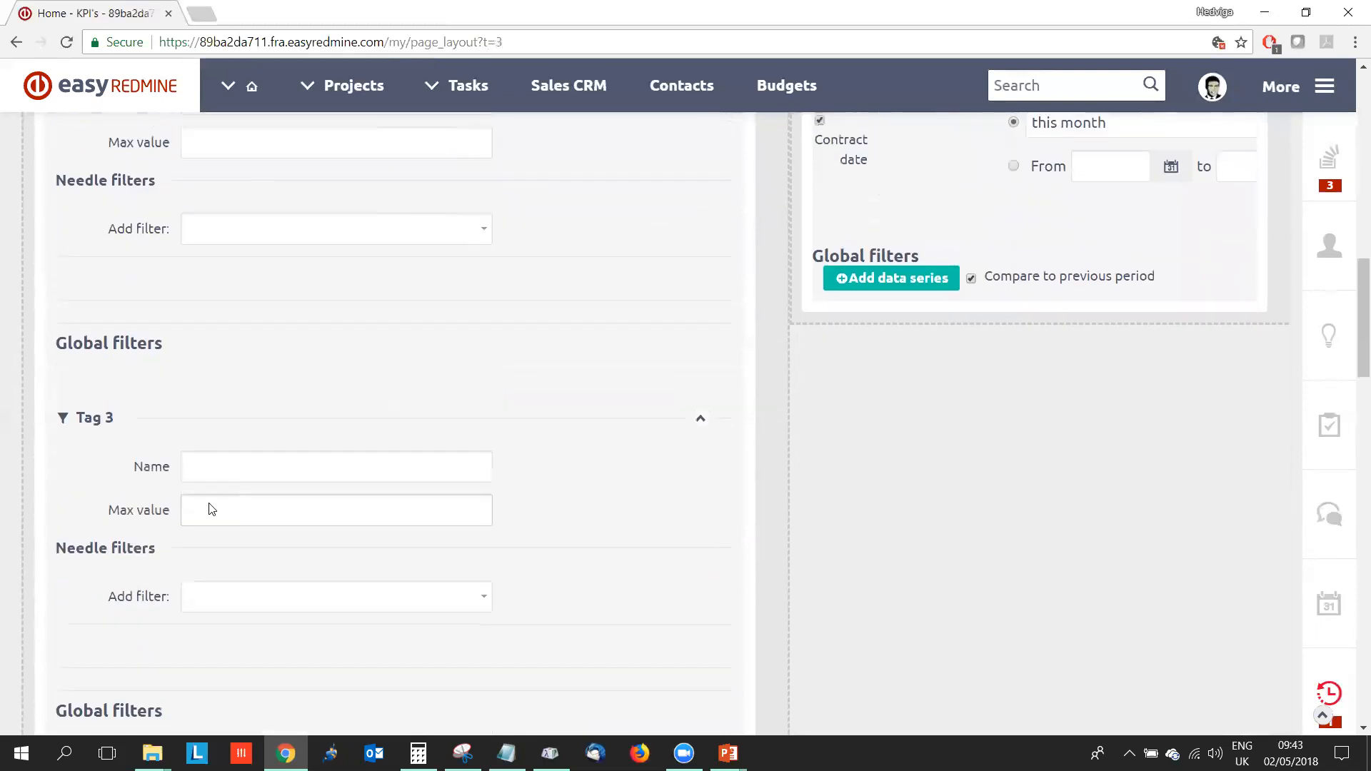
{"action": "scroll", "coordinate": [224, 367], "scroll_direction": "up", "scroll_amount": 2}
{"action": "left_click", "coordinate": [215, 350]}
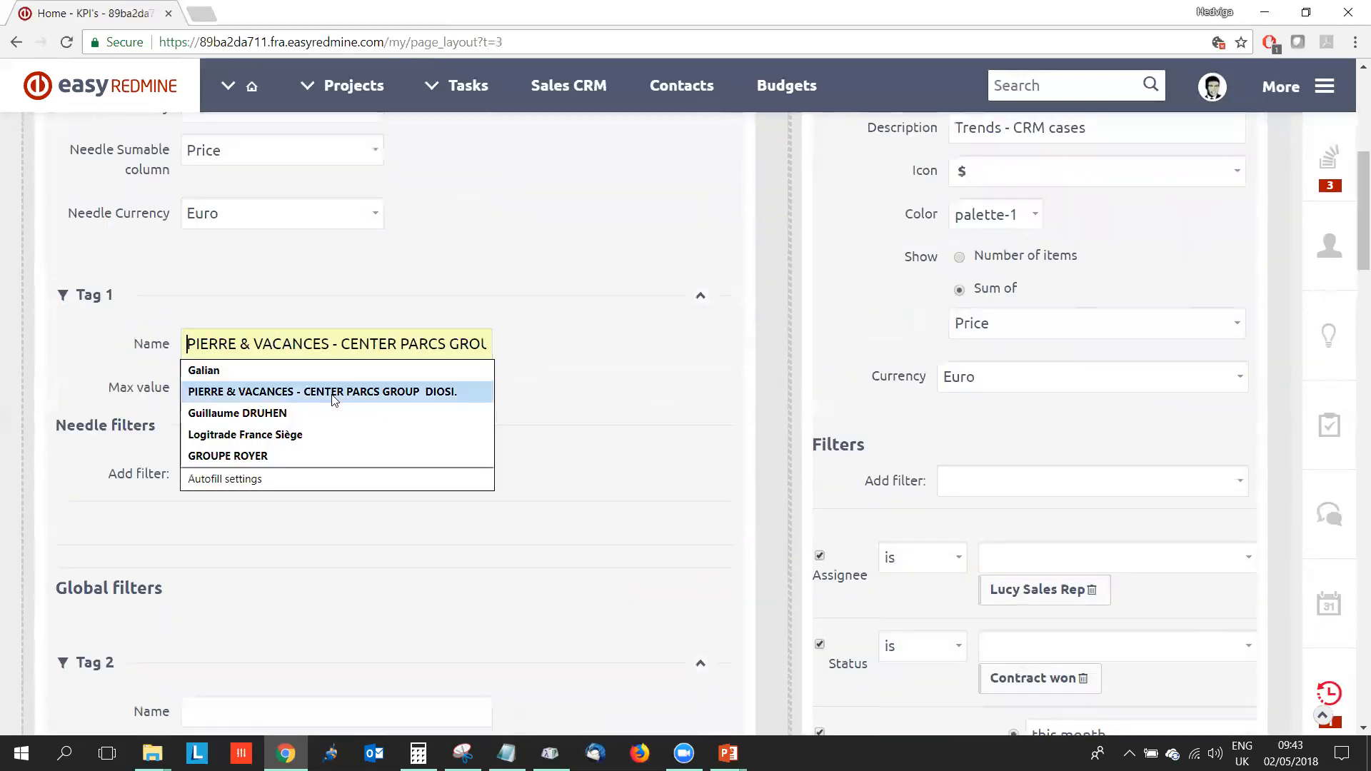
{"action": "left_click", "coordinate": [318, 294]}
{"action": "left_click", "coordinate": [315, 337]}
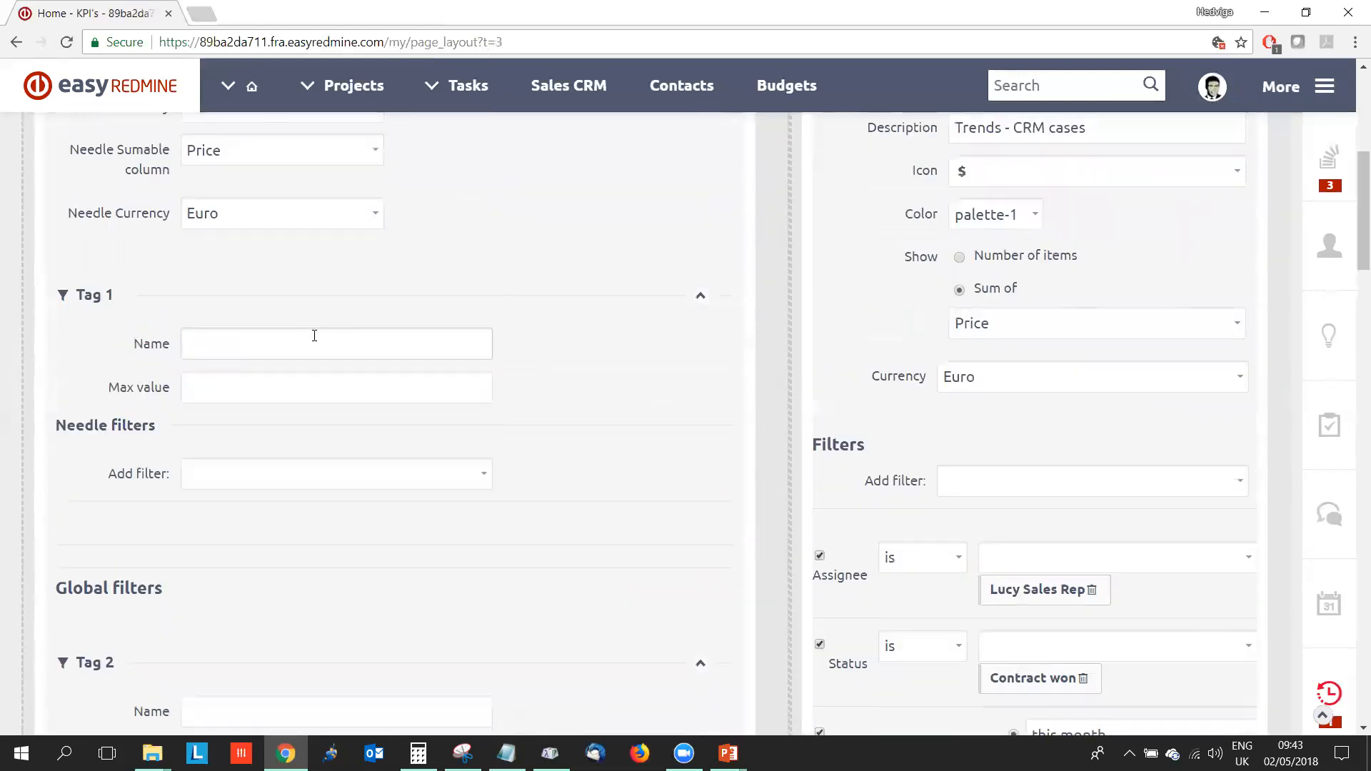
{"action": "type", "text": "months"}
{"action": "scroll", "coordinate": [288, 324], "scroll_direction": "down", "scroll_amount": 1}
{"action": "key", "text": "BackSpace"}
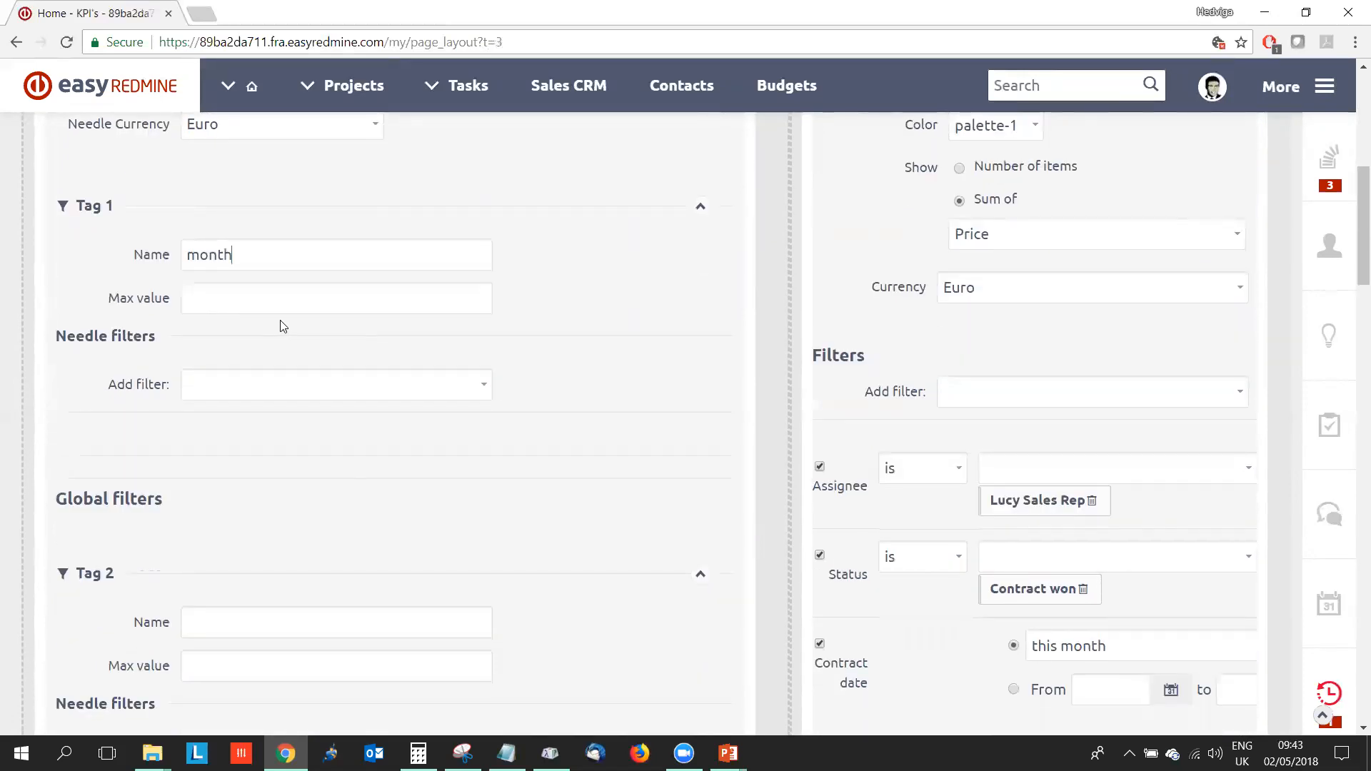
Examine the settings of the second and third tags and the first tag's max value field
{"action": "scroll", "coordinate": [280, 325], "scroll_direction": "down", "scroll_amount": 2}
{"action": "scroll", "coordinate": [239, 475], "scroll_direction": "down", "scroll_amount": 2}
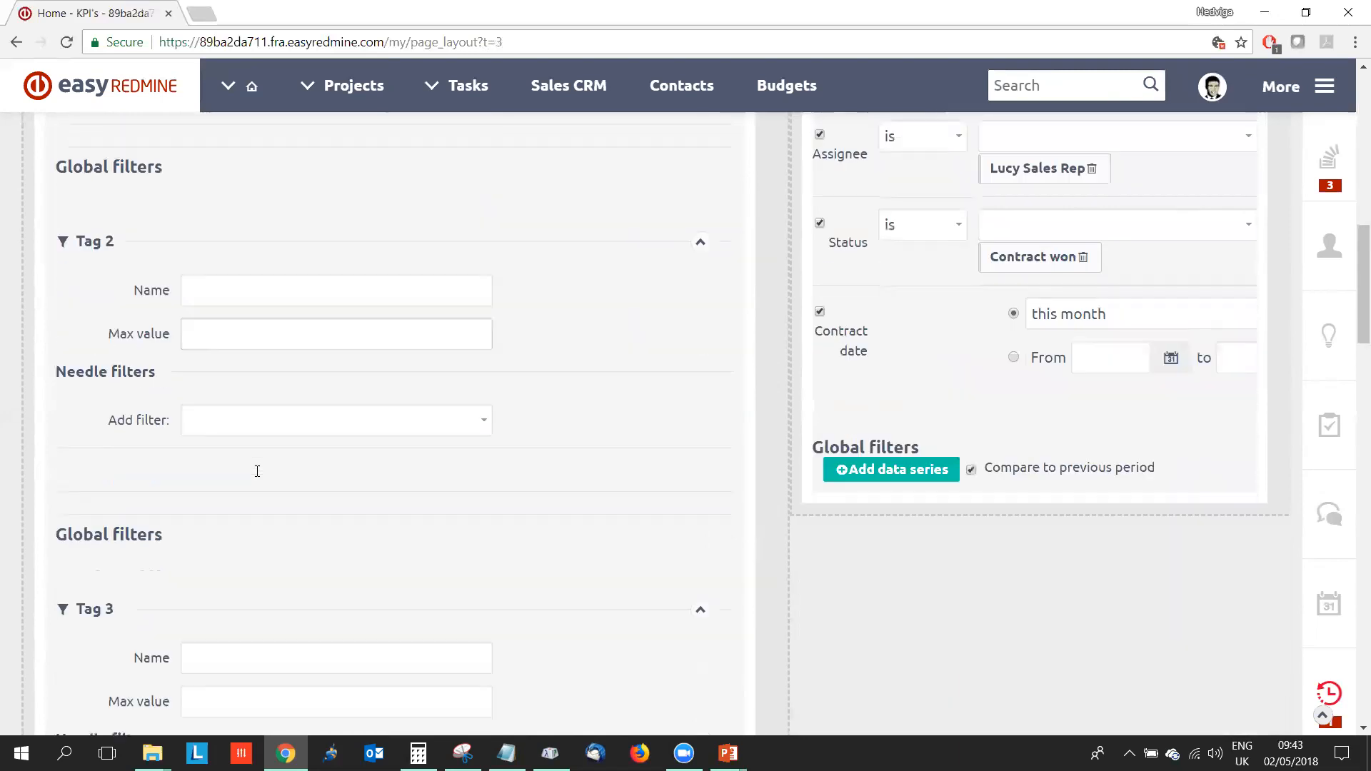
{"action": "left_click", "coordinate": [225, 630]}
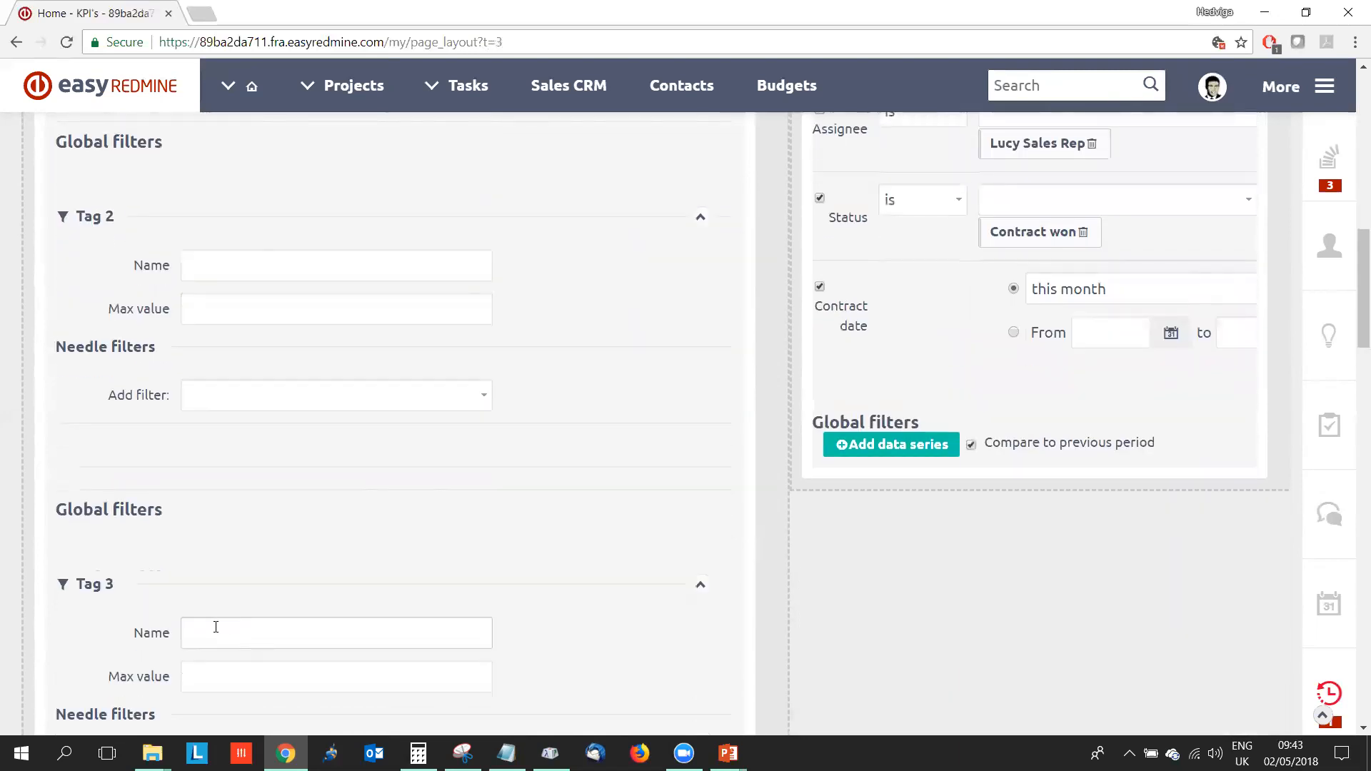
{"action": "scroll", "coordinate": [287, 575], "scroll_direction": "up", "scroll_amount": 8}
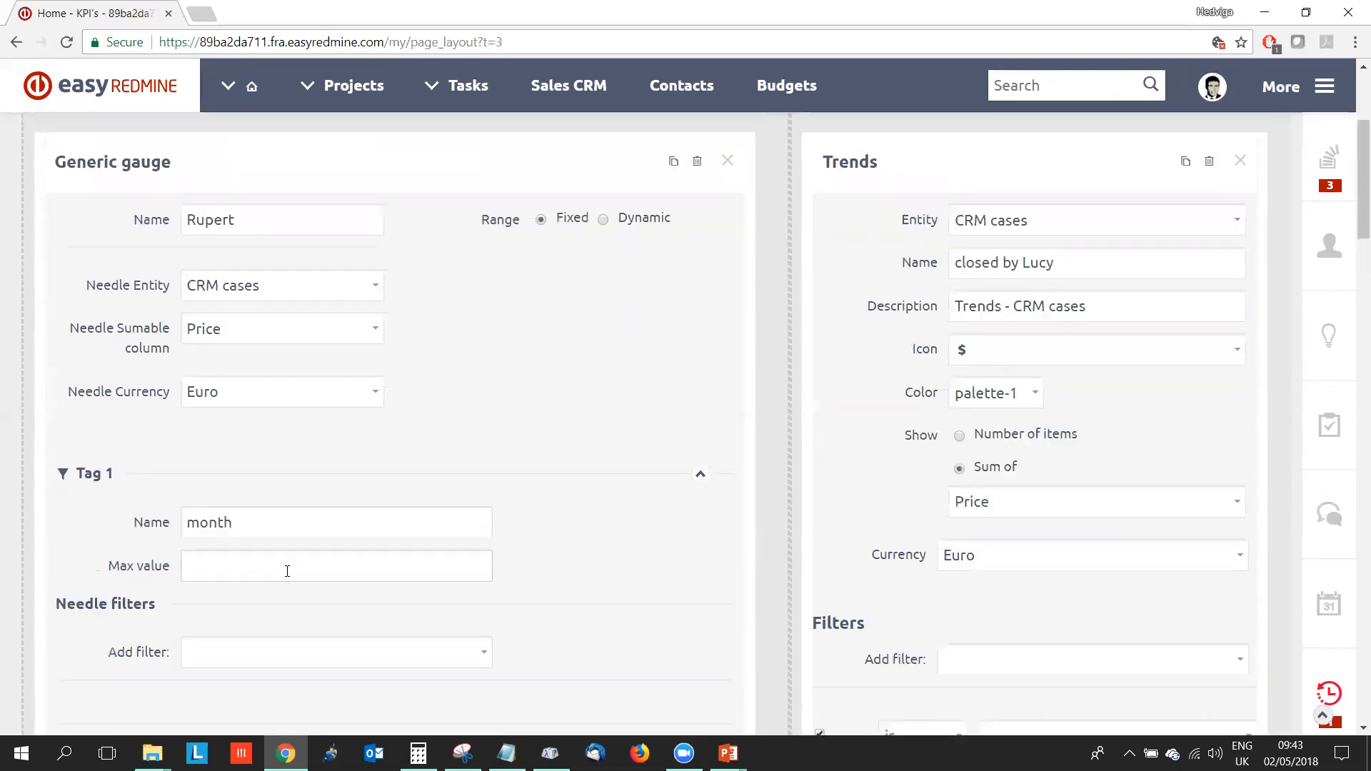
{"action": "scroll", "coordinate": [294, 495], "scroll_direction": "down", "scroll_amount": 1}
{"action": "left_click_drag", "start_coordinate": [100, 477], "coordinate": [178, 483]}
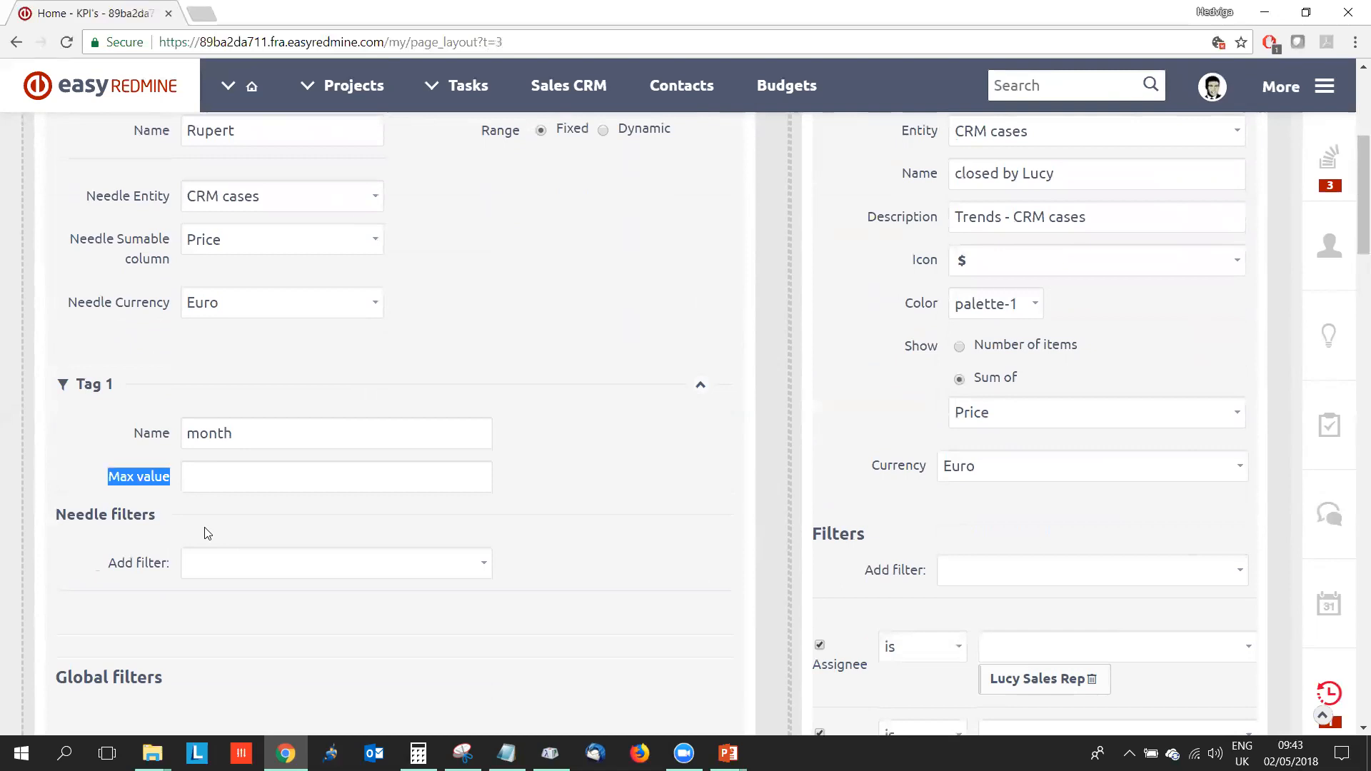
{"action": "left_click", "coordinate": [225, 474]}
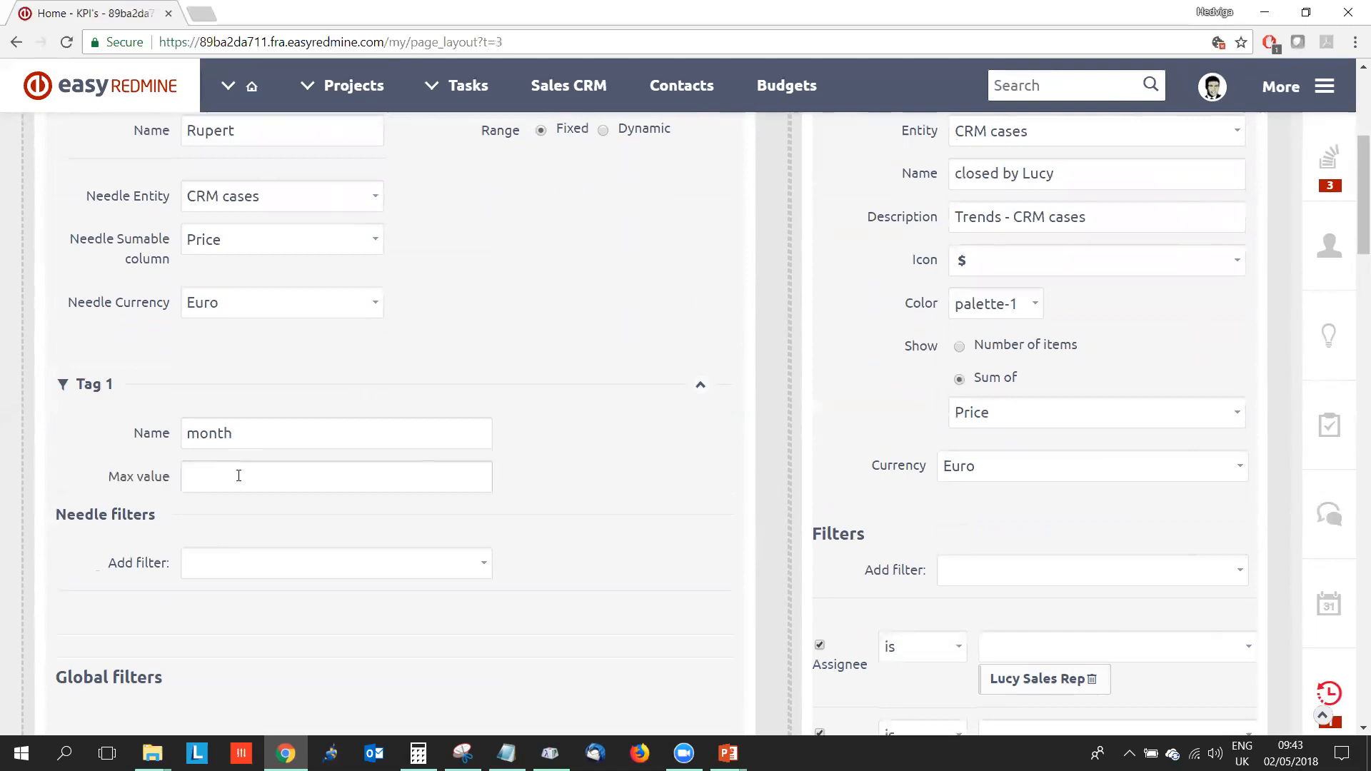
Switch the new gauge's range to Dynamic and choose User targets as its range entity
{"action": "scroll", "coordinate": [422, 470], "scroll_direction": "up", "scroll_amount": 1}
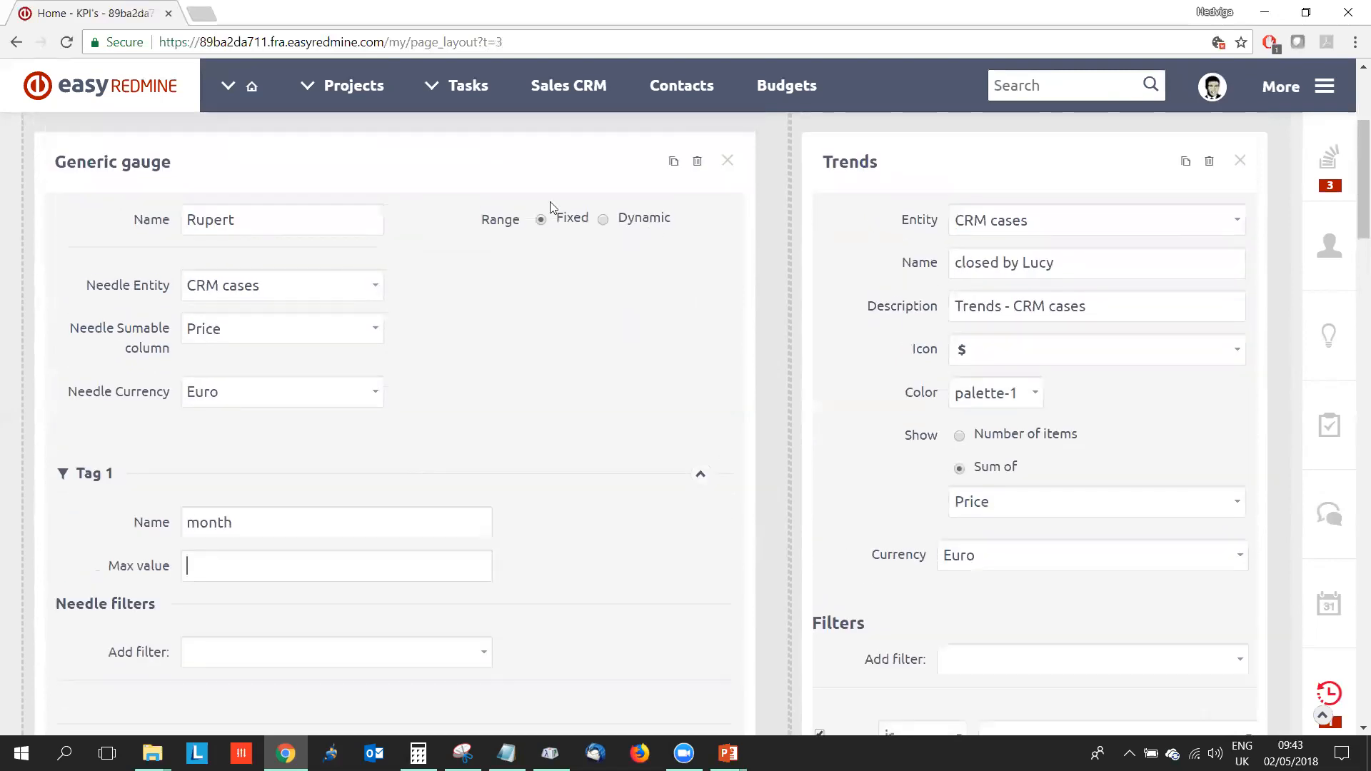
{"action": "left_click", "coordinate": [652, 220]}
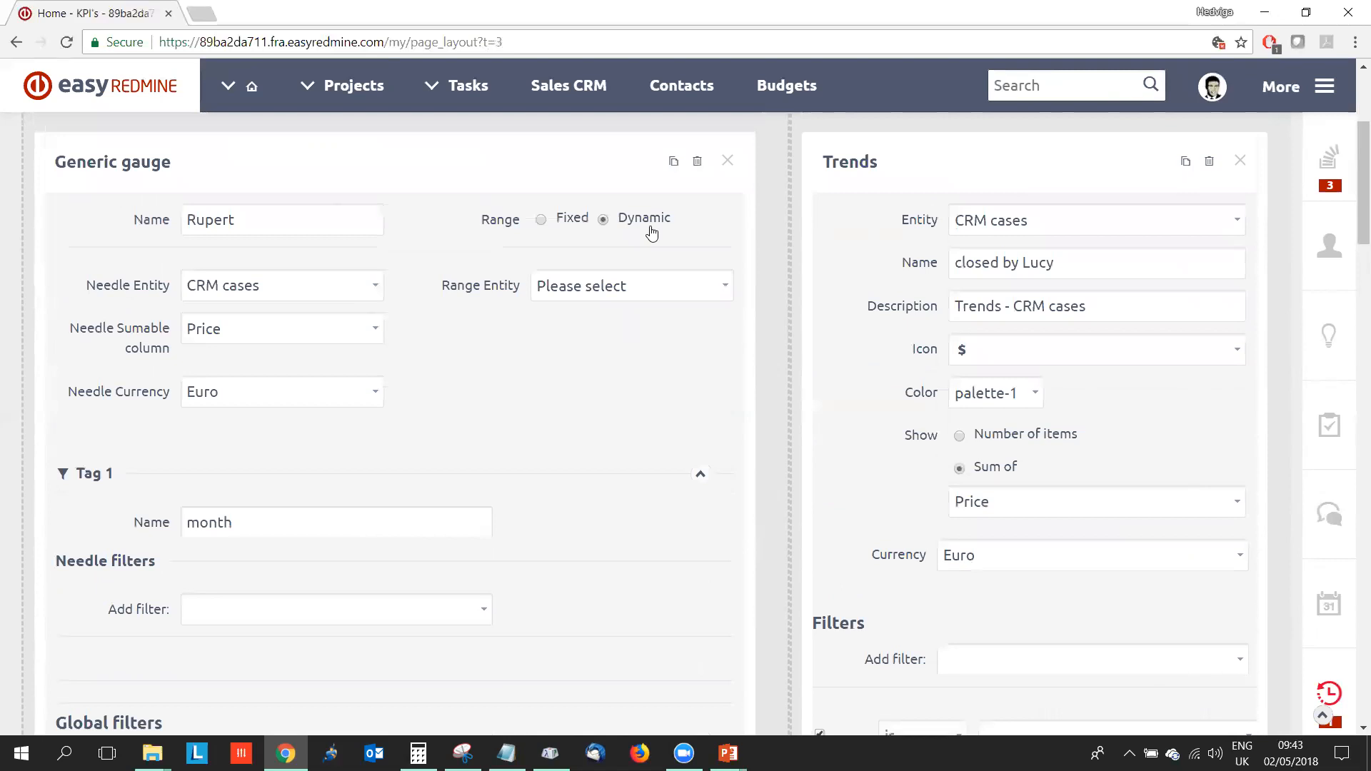
{"action": "left_click", "coordinate": [652, 287]}
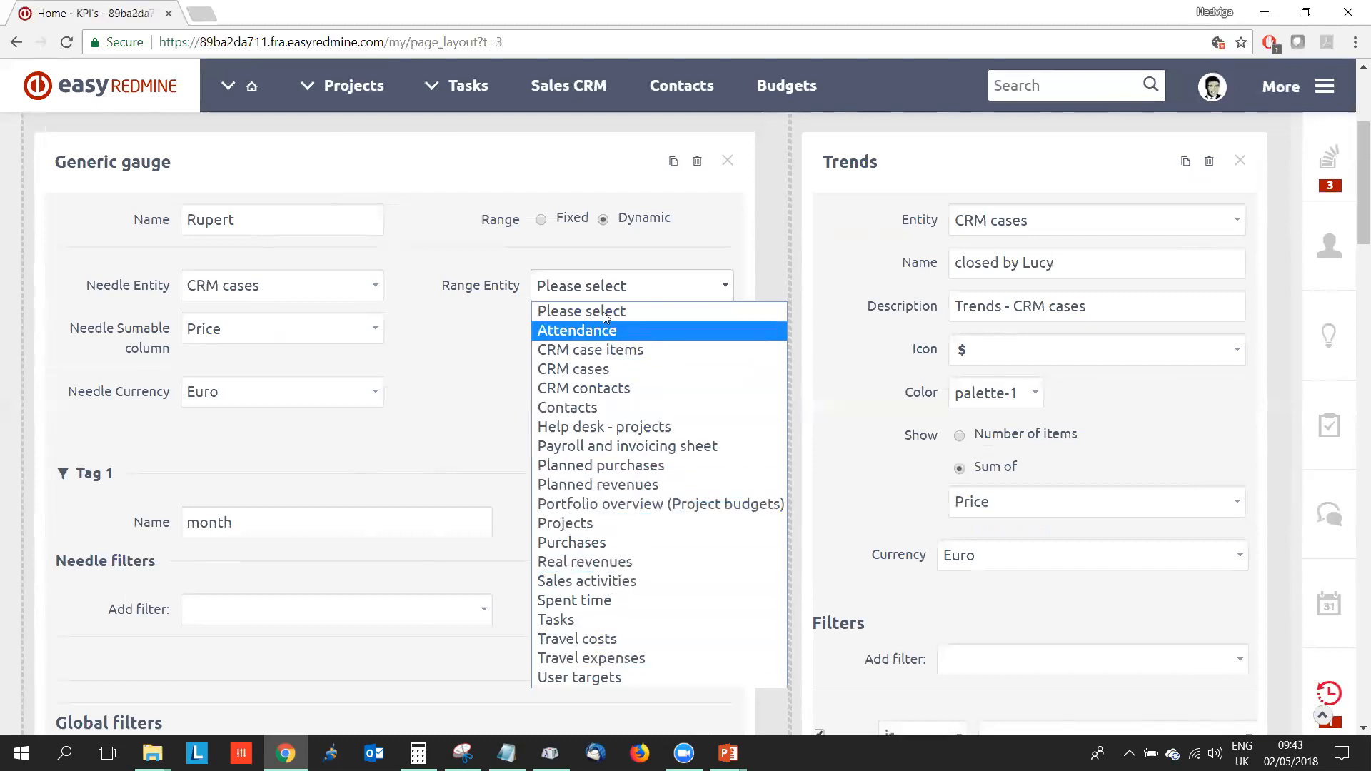
{"action": "left_click", "coordinate": [572, 679]}
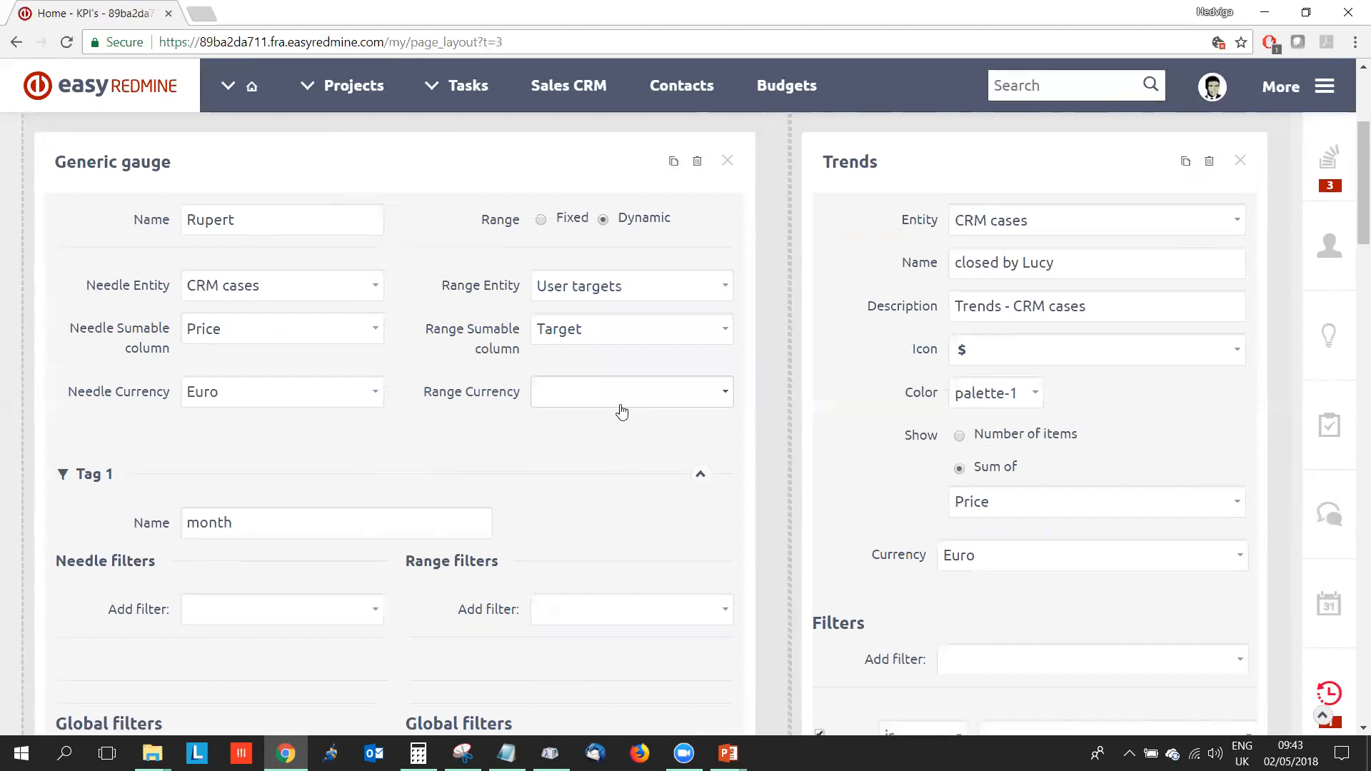
Use Target as the range's sumable column and set the range currency to Euro
{"action": "left_click", "coordinate": [642, 324]}
{"action": "left_click", "coordinate": [633, 340]}
{"action": "left_click", "coordinate": [627, 397]}
{"action": "left_click", "coordinate": [604, 436]}
Add a needle filter to the first tag so that Status is Contract won
{"action": "scroll", "coordinate": [638, 502], "scroll_direction": "down", "scroll_amount": 1}
{"action": "scroll", "coordinate": [636, 496], "scroll_direction": "down", "scroll_amount": 1}
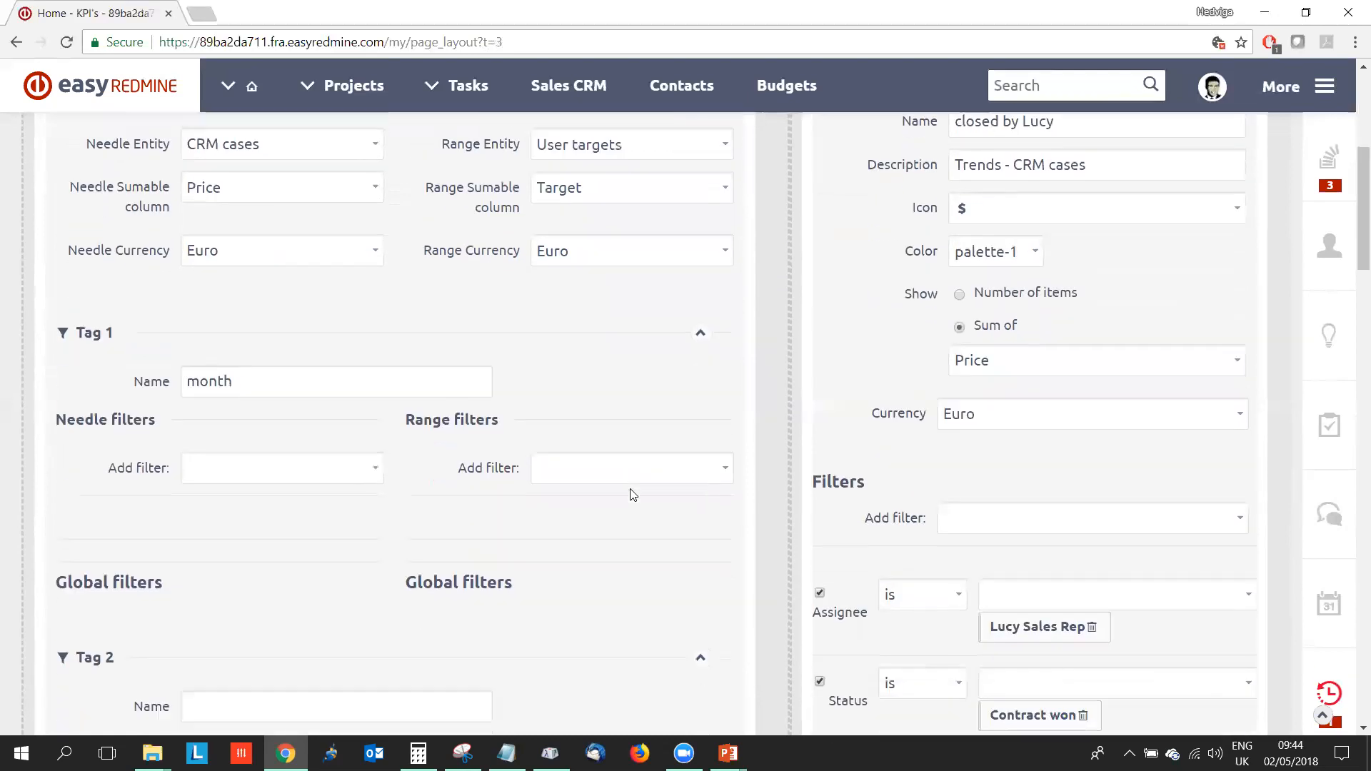
{"action": "left_click", "coordinate": [340, 432]}
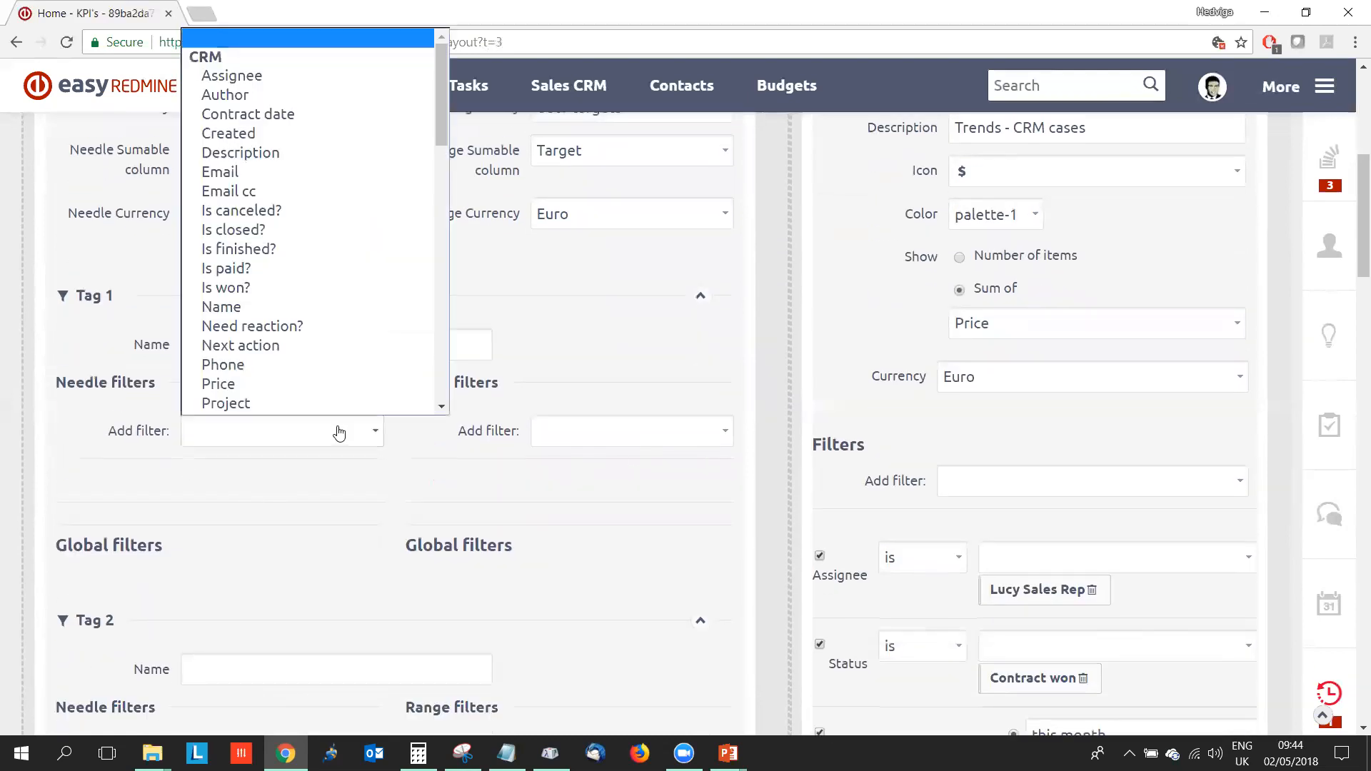
{"action": "scroll", "coordinate": [289, 364], "scroll_direction": "down", "scroll_amount": 3}
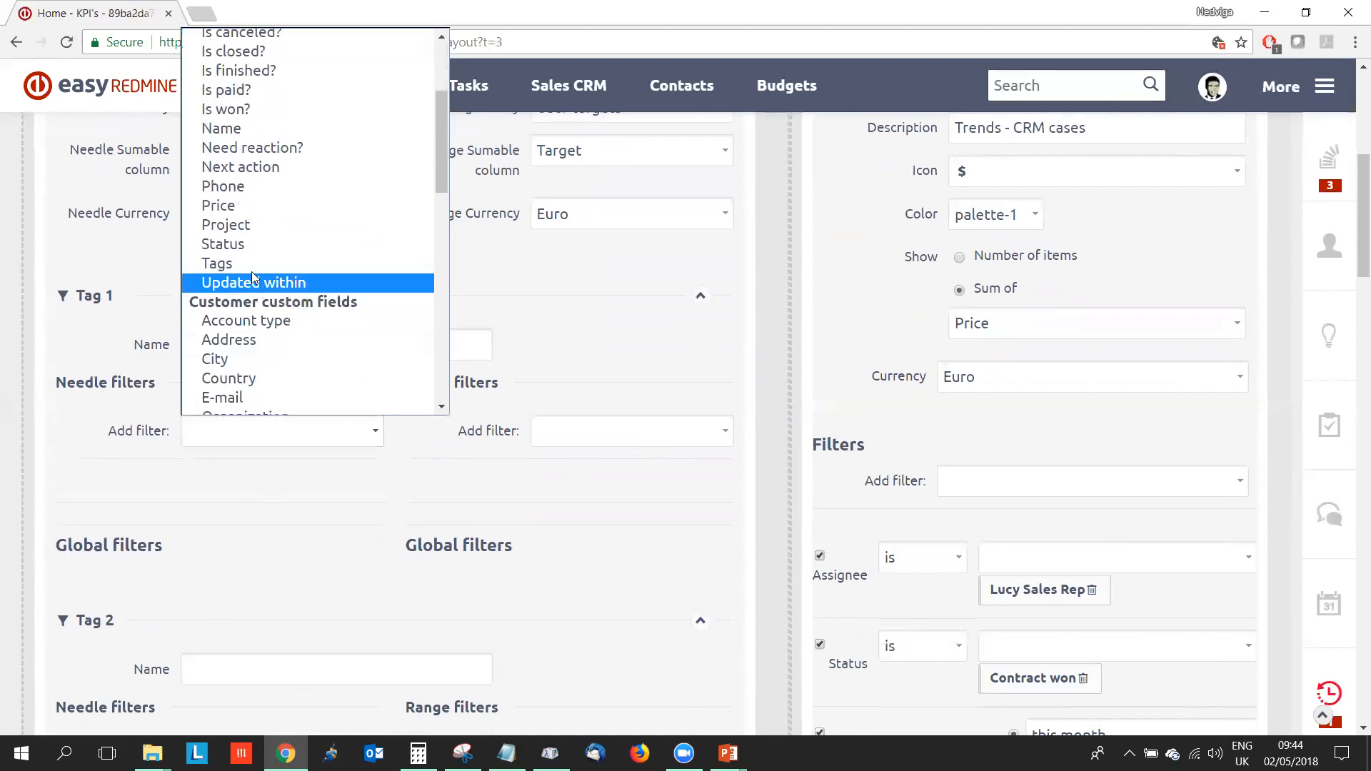
{"action": "left_click", "coordinate": [223, 244]}
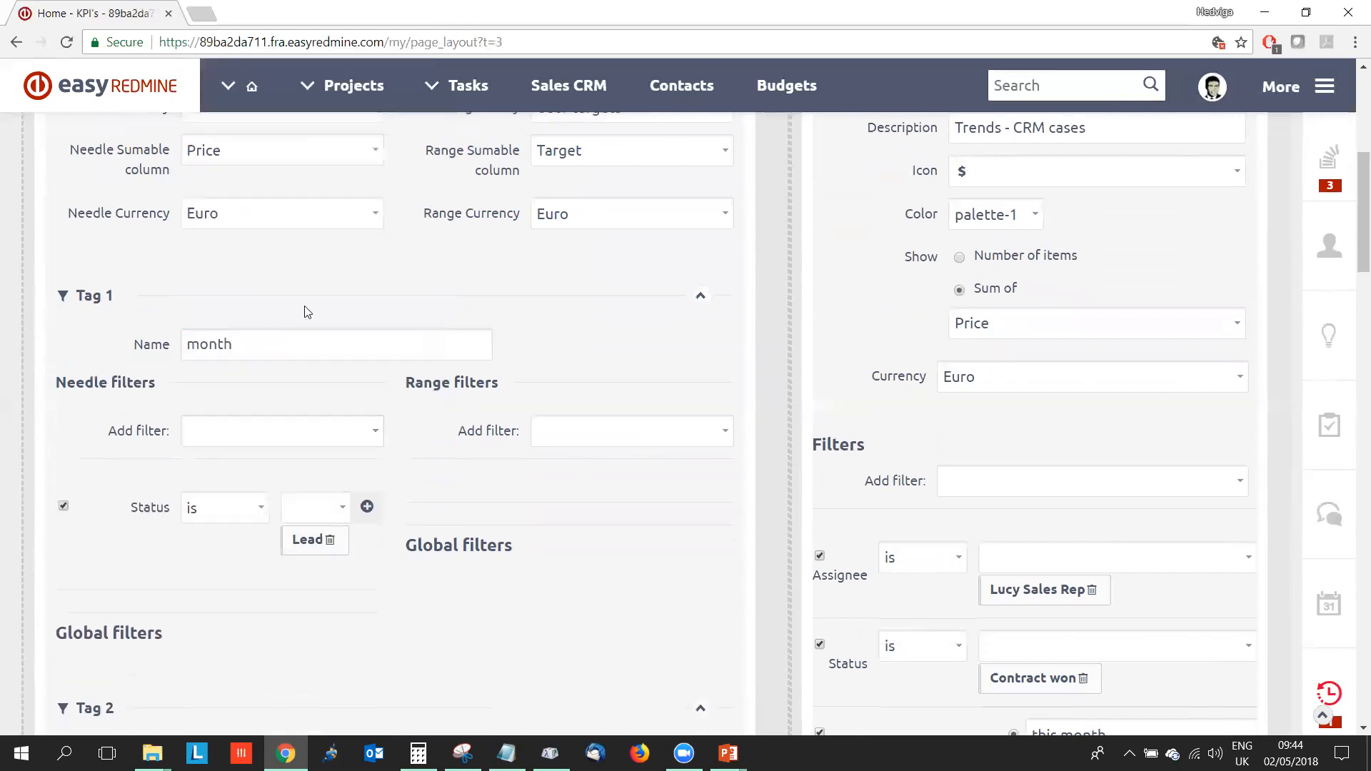
{"action": "left_click", "coordinate": [331, 539]}
{"action": "left_click", "coordinate": [339, 510]}
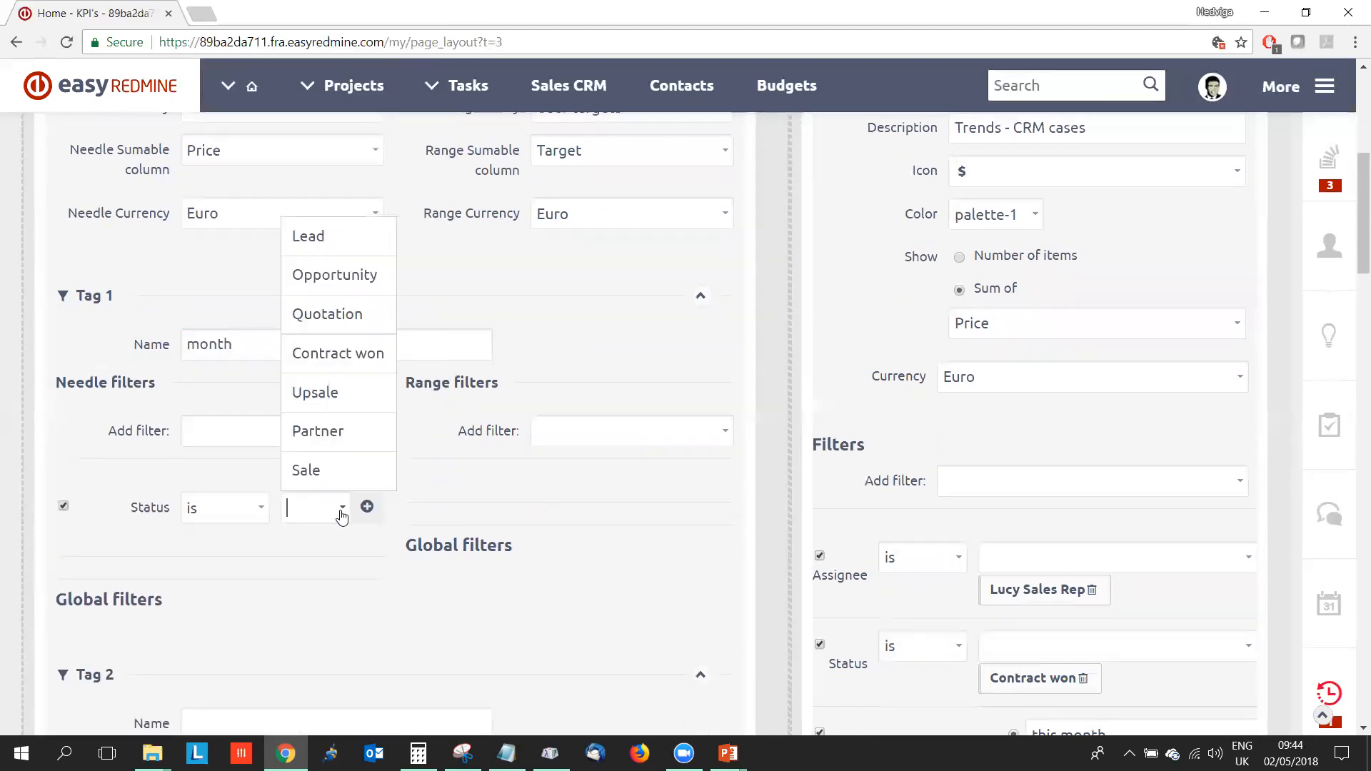
{"action": "left_click", "coordinate": [352, 346]}
Add an Assignee needle filter to the first tag, replacing << me >> with the gauge's sales representative
{"action": "left_click", "coordinate": [249, 434]}
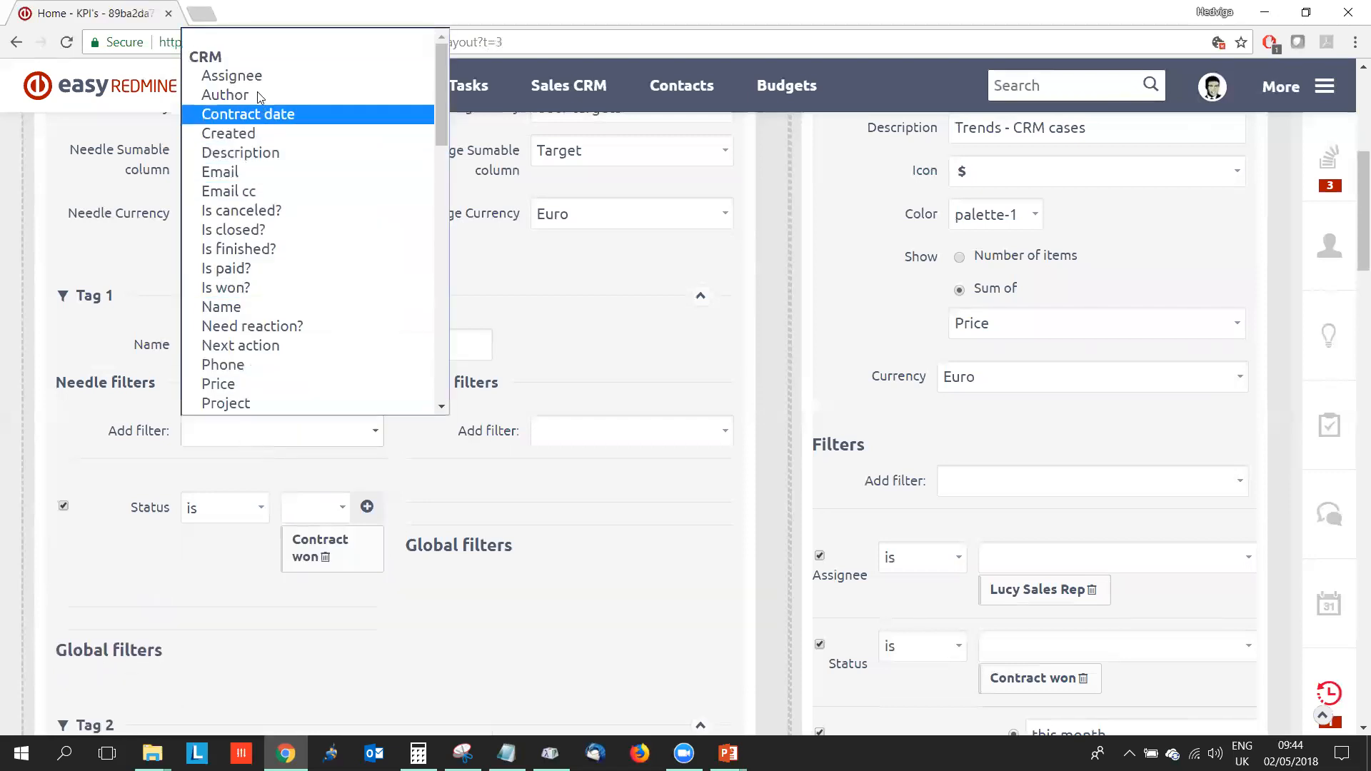
{"action": "left_click", "coordinate": [233, 76]}
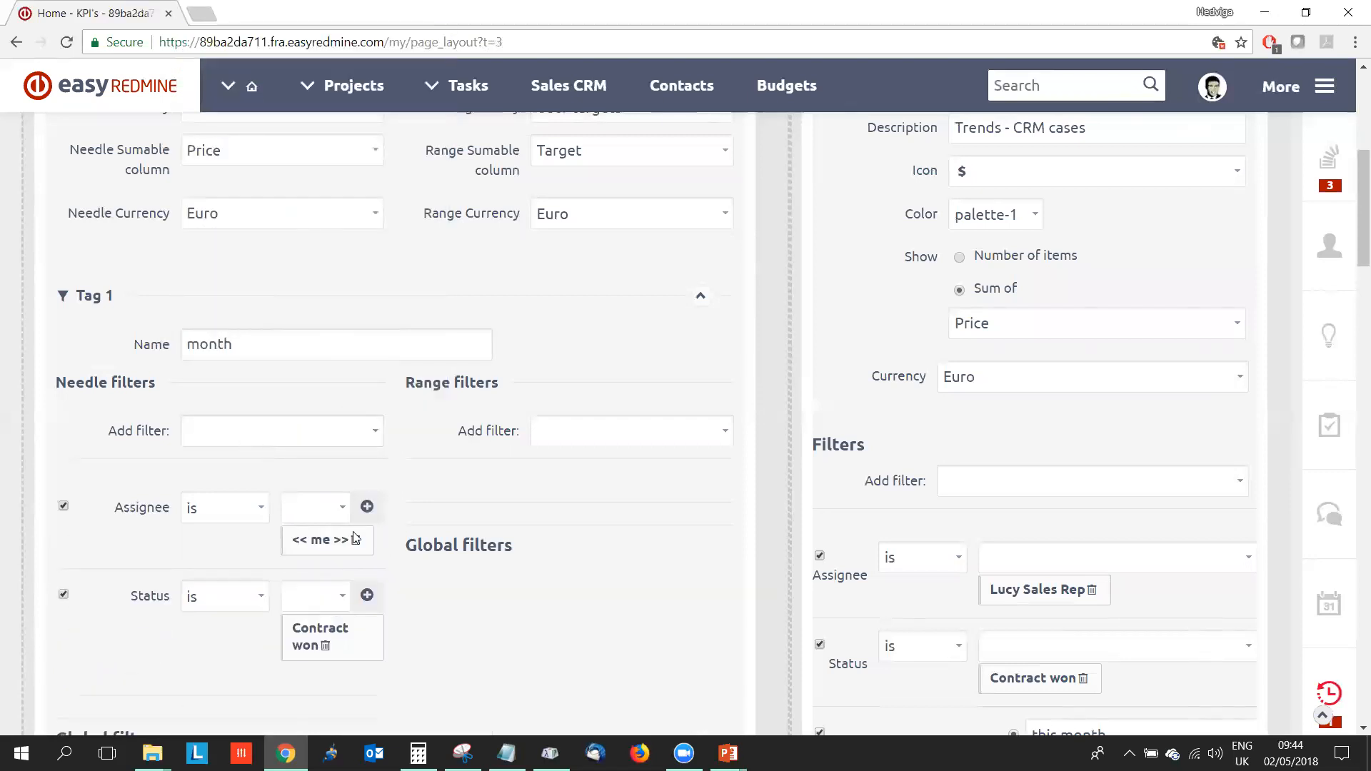
{"action": "left_click", "coordinate": [343, 510]}
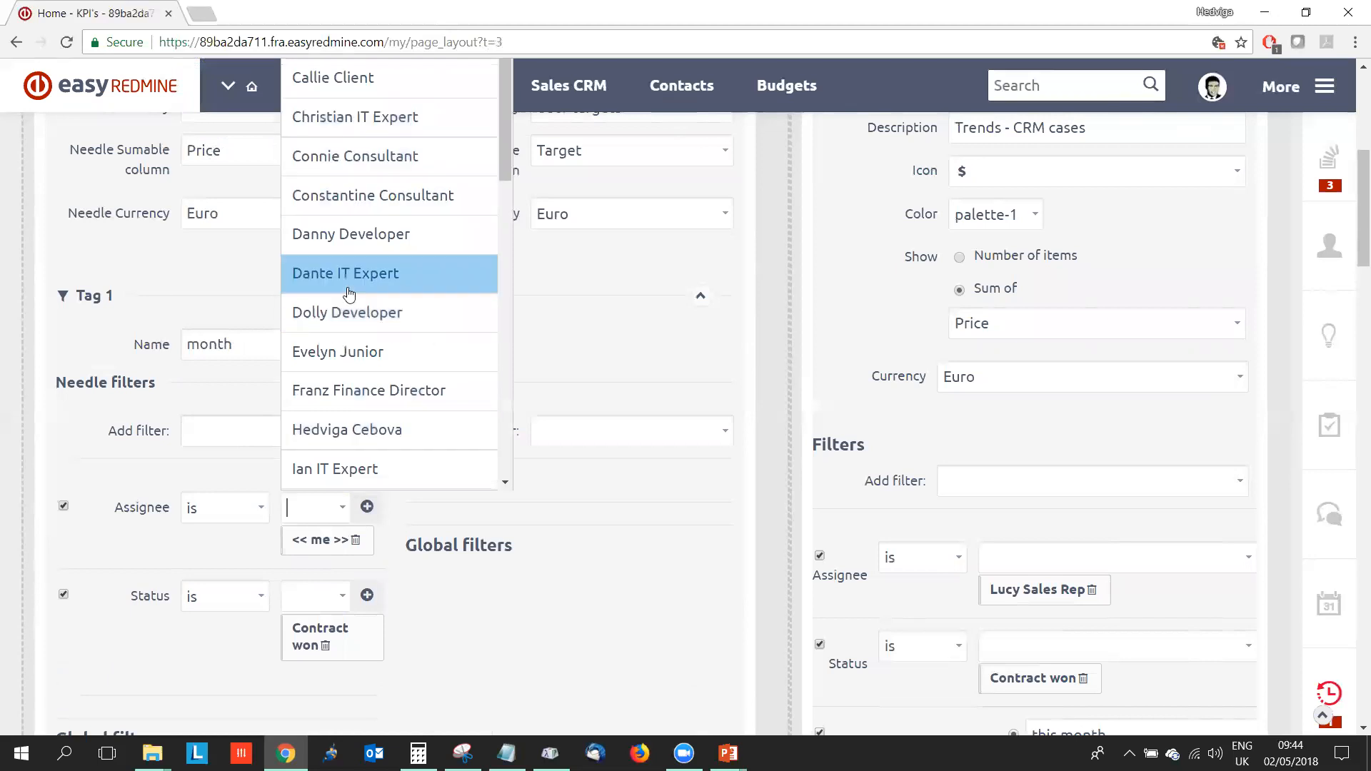
{"action": "type", "text": "rup"}
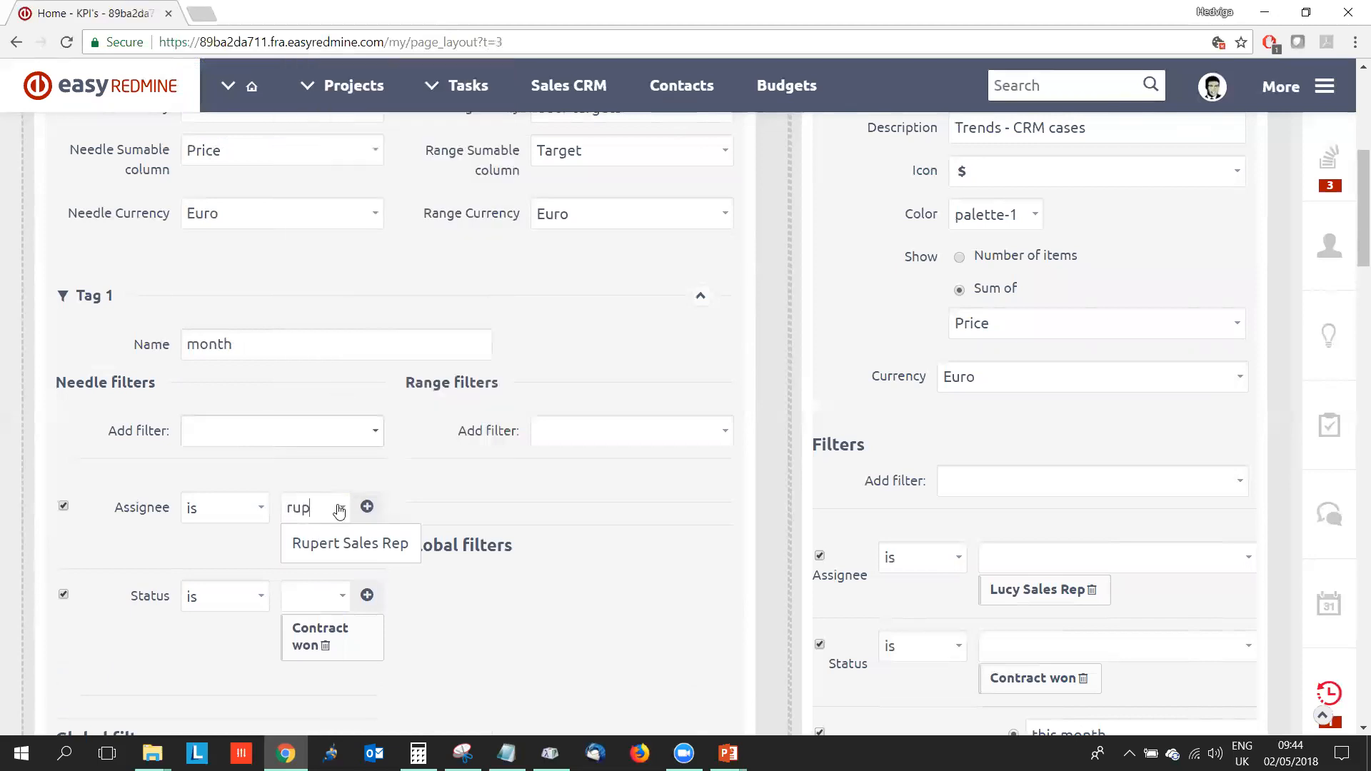
{"action": "left_click", "coordinate": [336, 542]}
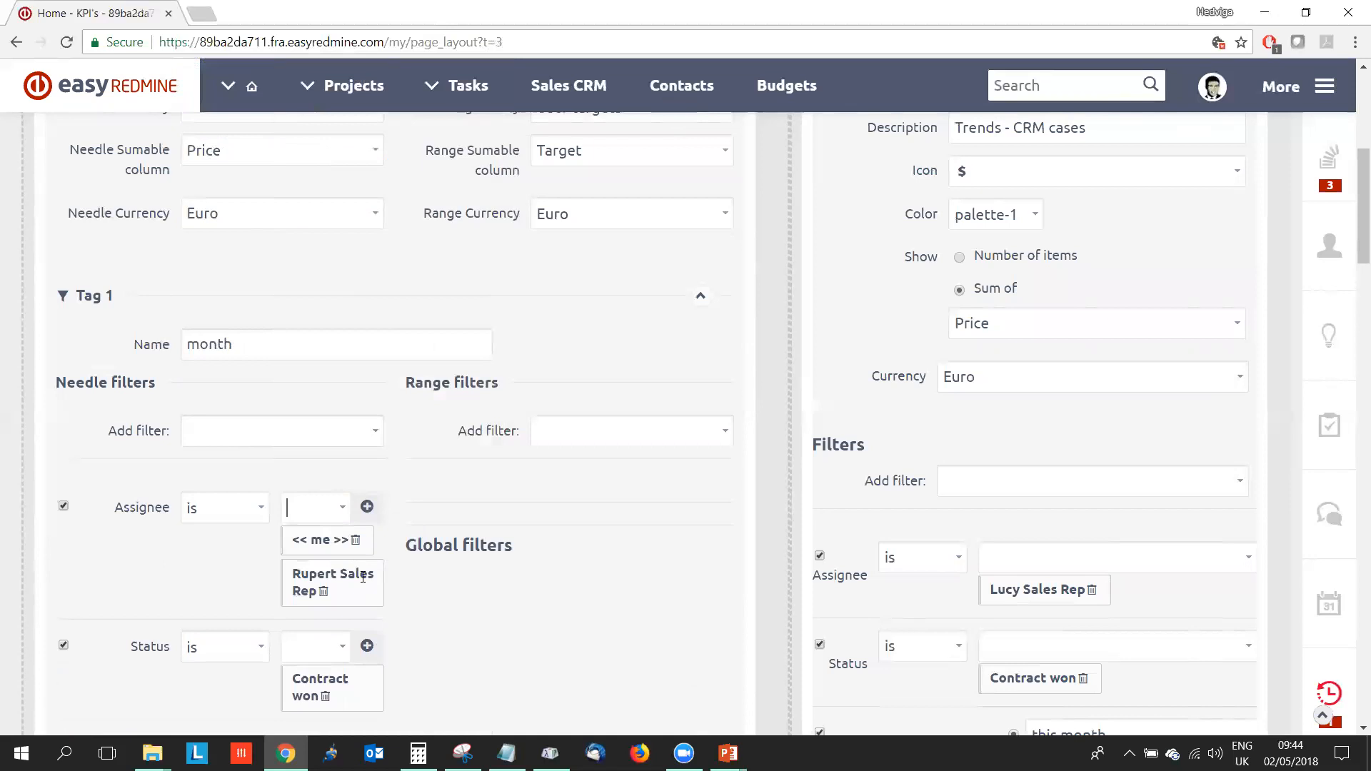
{"action": "left_click", "coordinate": [355, 540]}
Add a Contract date needle filter to the first tag and set it to this month
{"action": "left_click", "coordinate": [328, 437]}
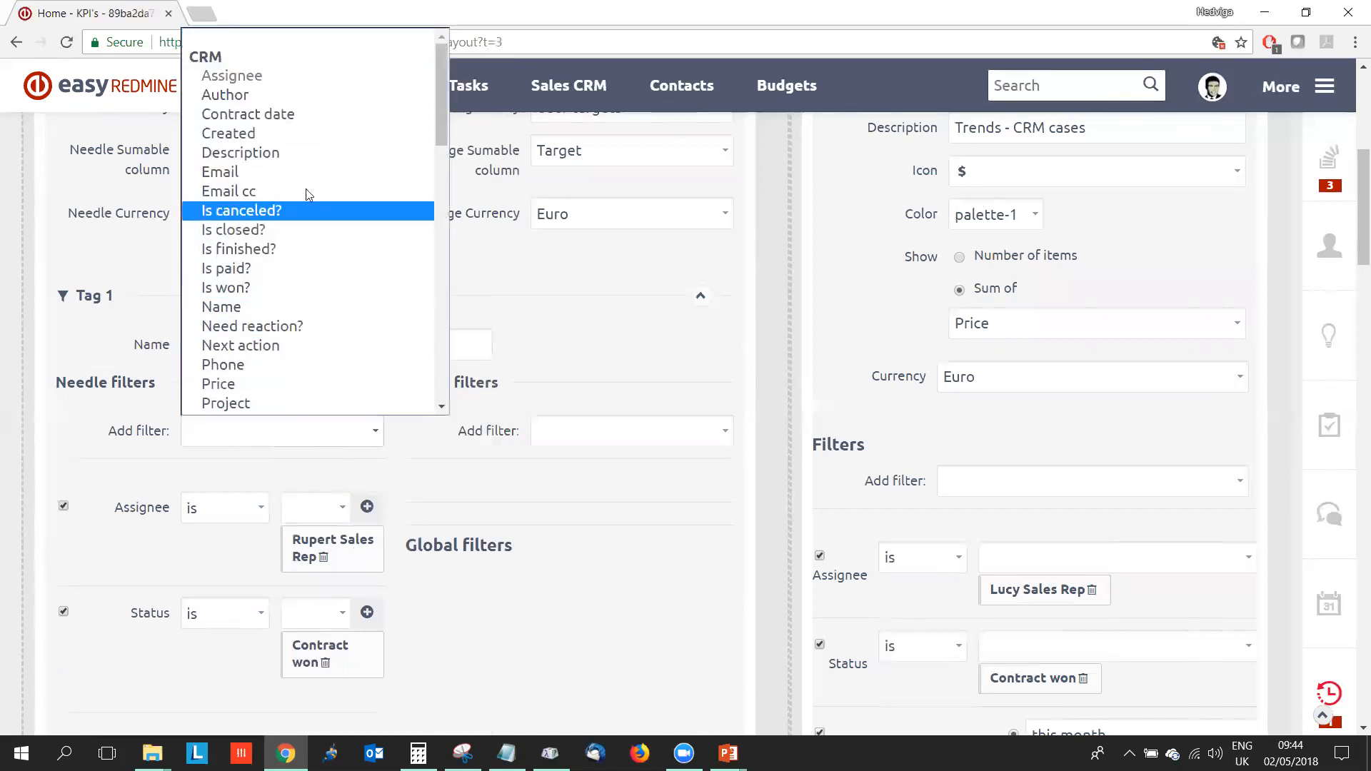
{"action": "left_click", "coordinate": [292, 114]}
{"action": "left_click", "coordinate": [264, 512]}
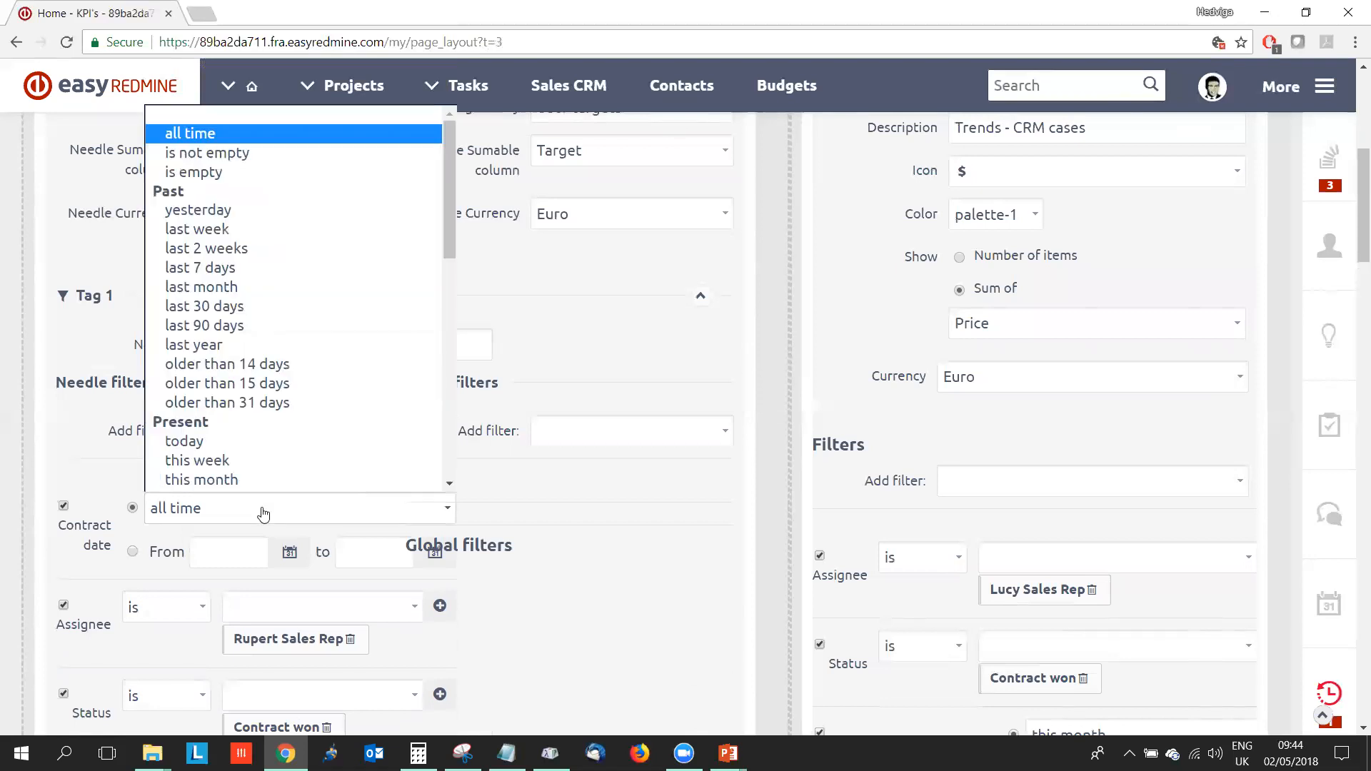
{"action": "left_click", "coordinate": [246, 478]}
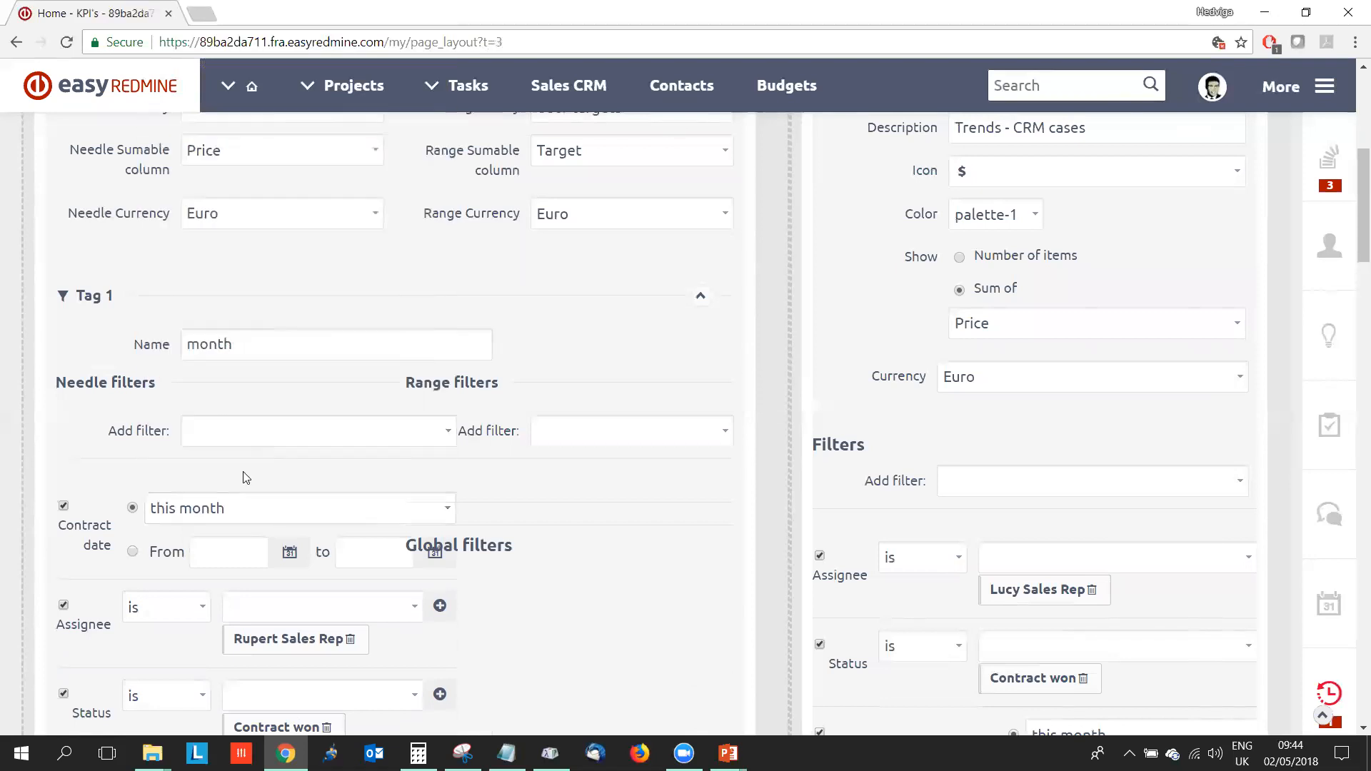
Add a User range filter to the first tag and pick the same sales representative
{"action": "scroll", "coordinate": [246, 478], "scroll_direction": "down", "scroll_amount": 1}
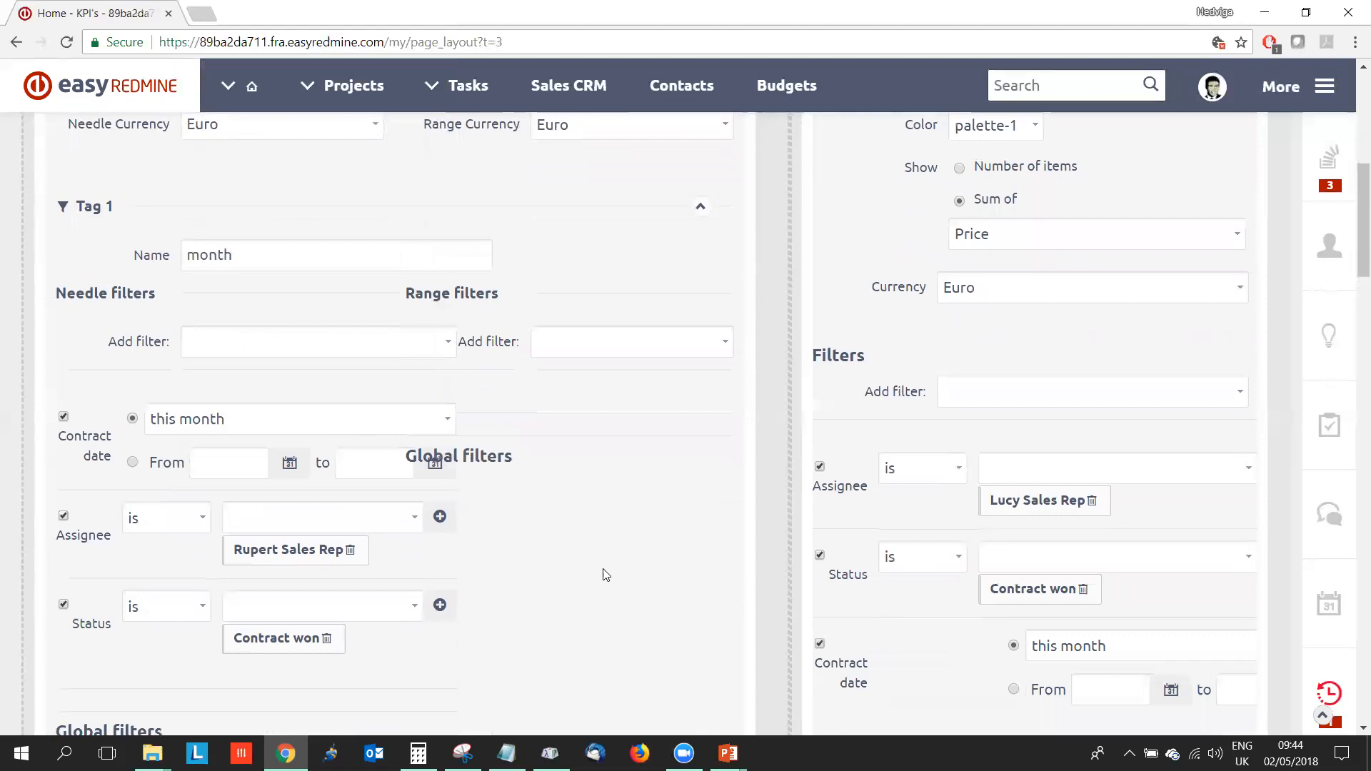
{"action": "left_click", "coordinate": [696, 351]}
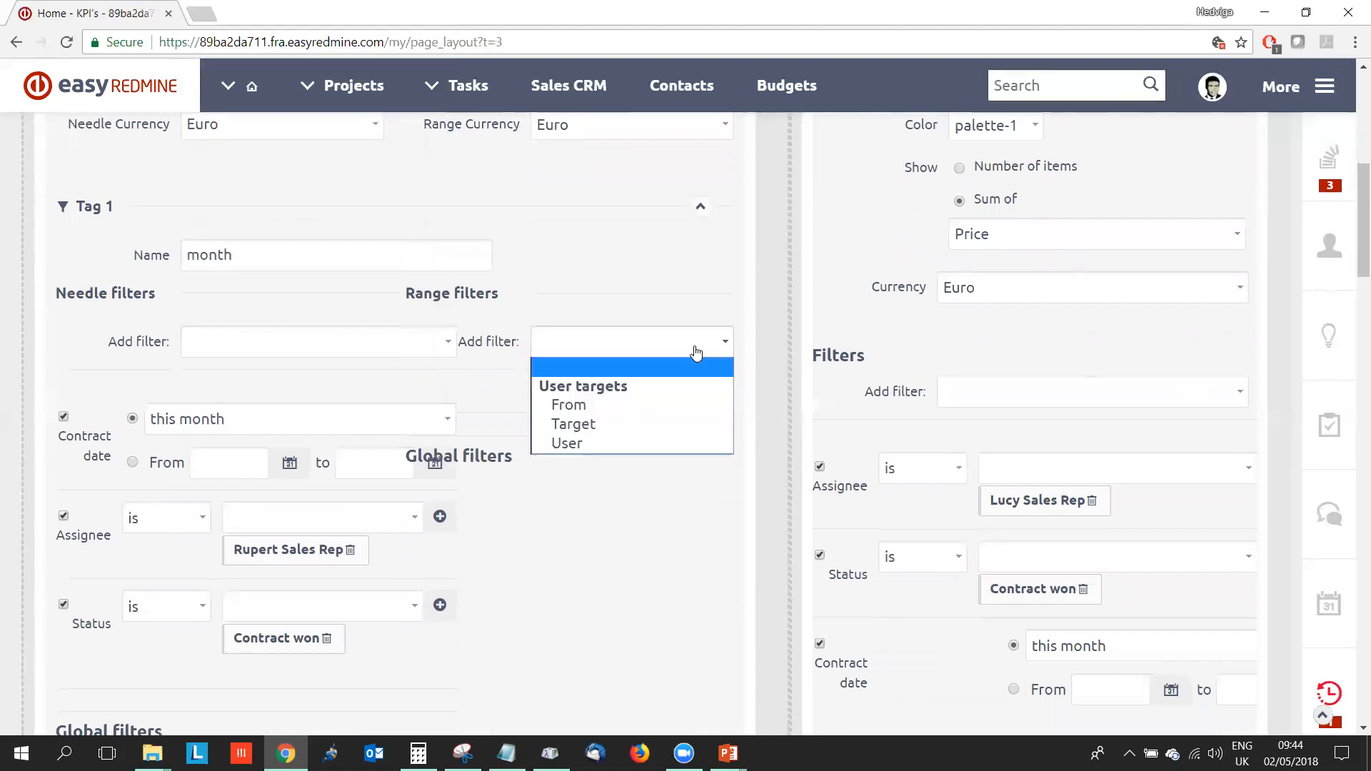
{"action": "left_click", "coordinate": [617, 443]}
{"action": "left_click", "coordinate": [705, 450]}
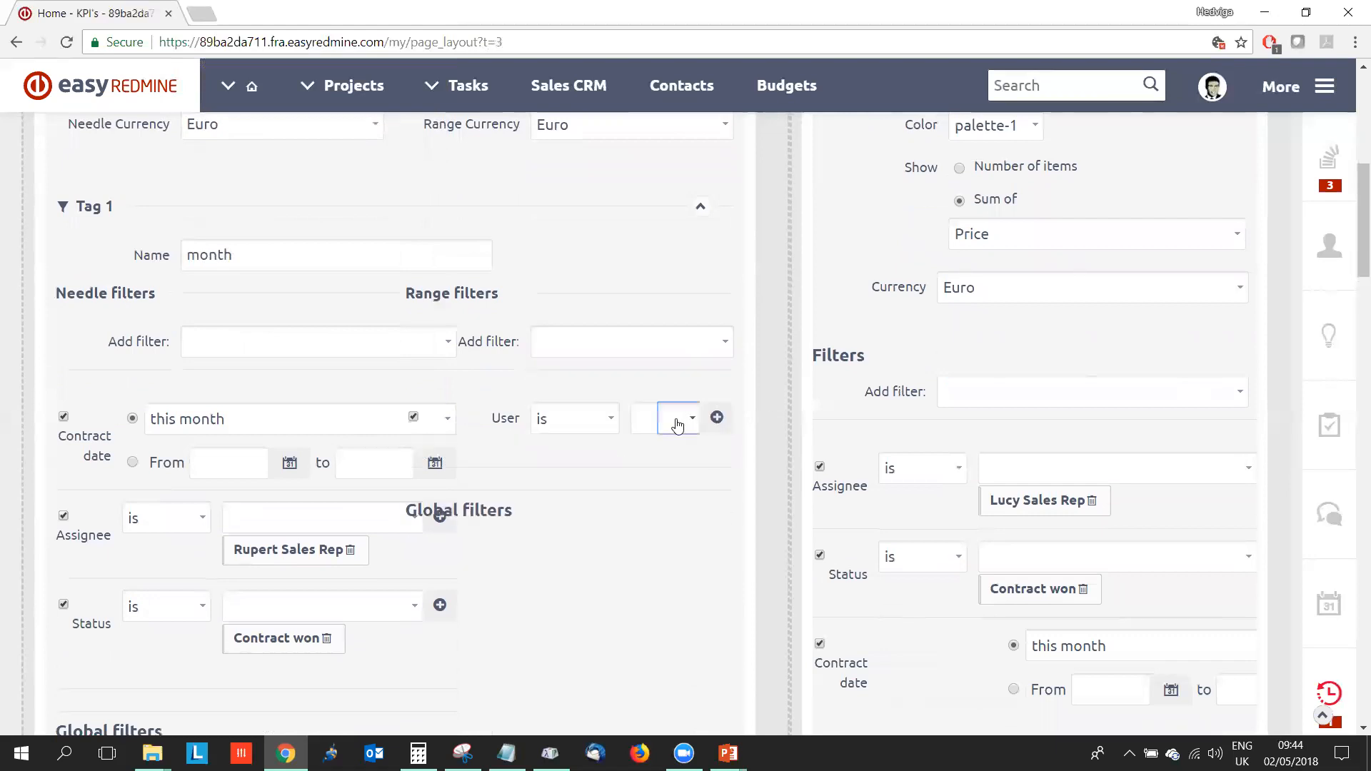
{"action": "left_click", "coordinate": [675, 422]}
{"action": "type", "text": "rup"}
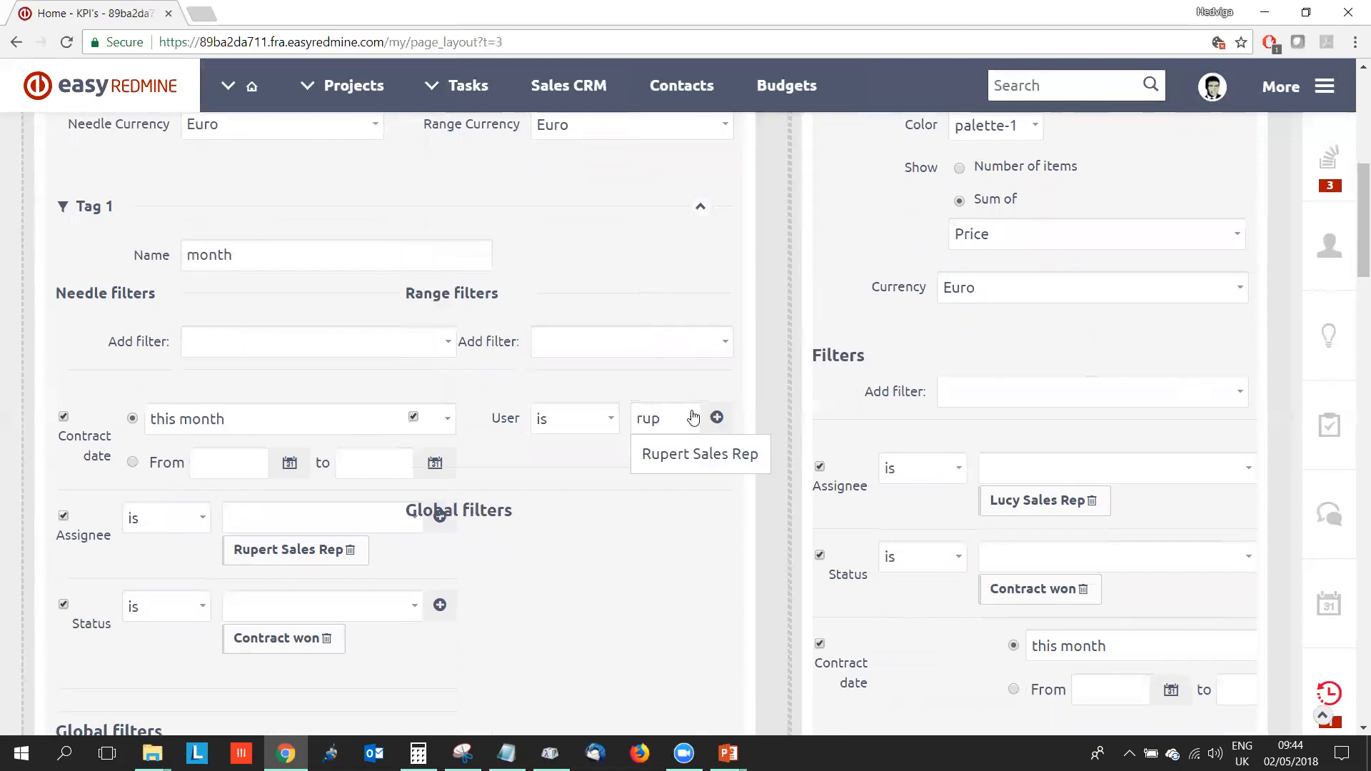
{"action": "left_click", "coordinate": [707, 457]}
Add a From range filter to the first tag and set it to this month
{"action": "left_click", "coordinate": [626, 352]}
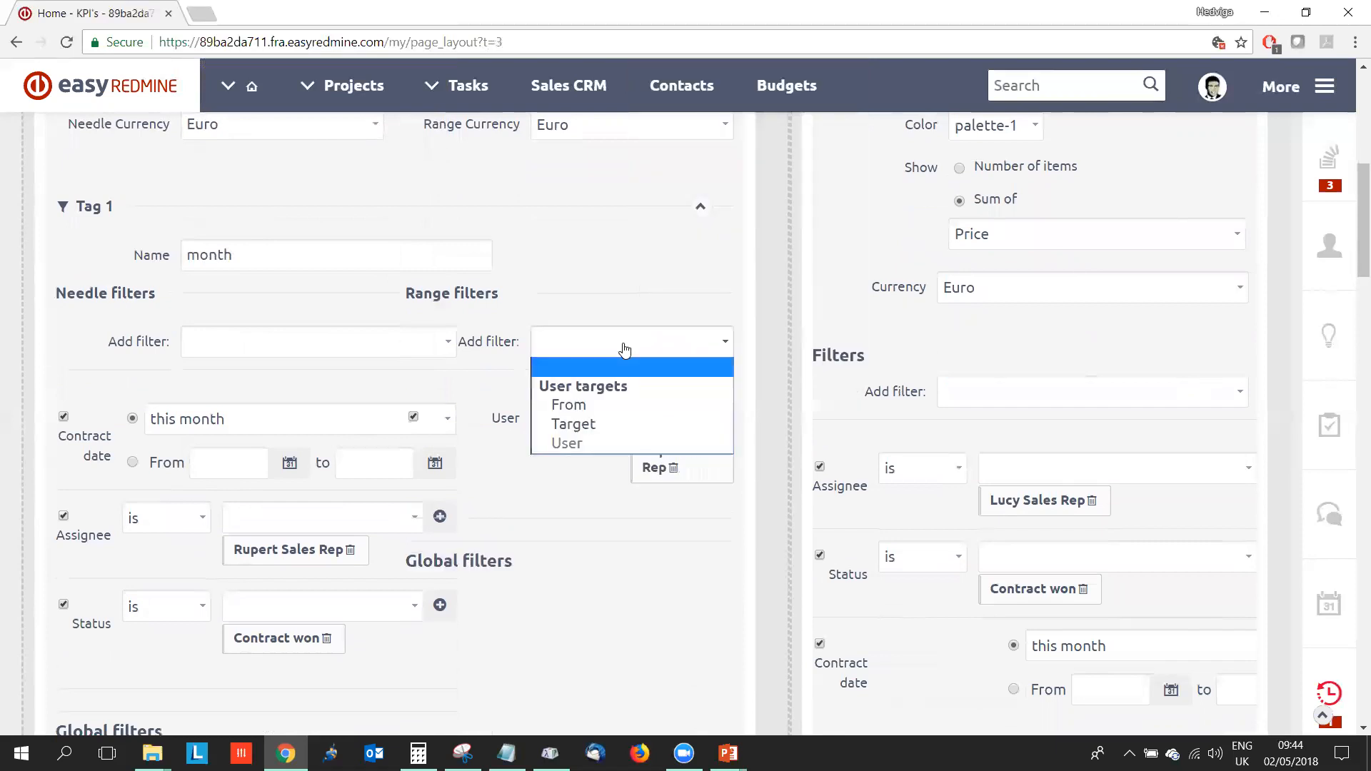
{"action": "left_click", "coordinate": [604, 407]}
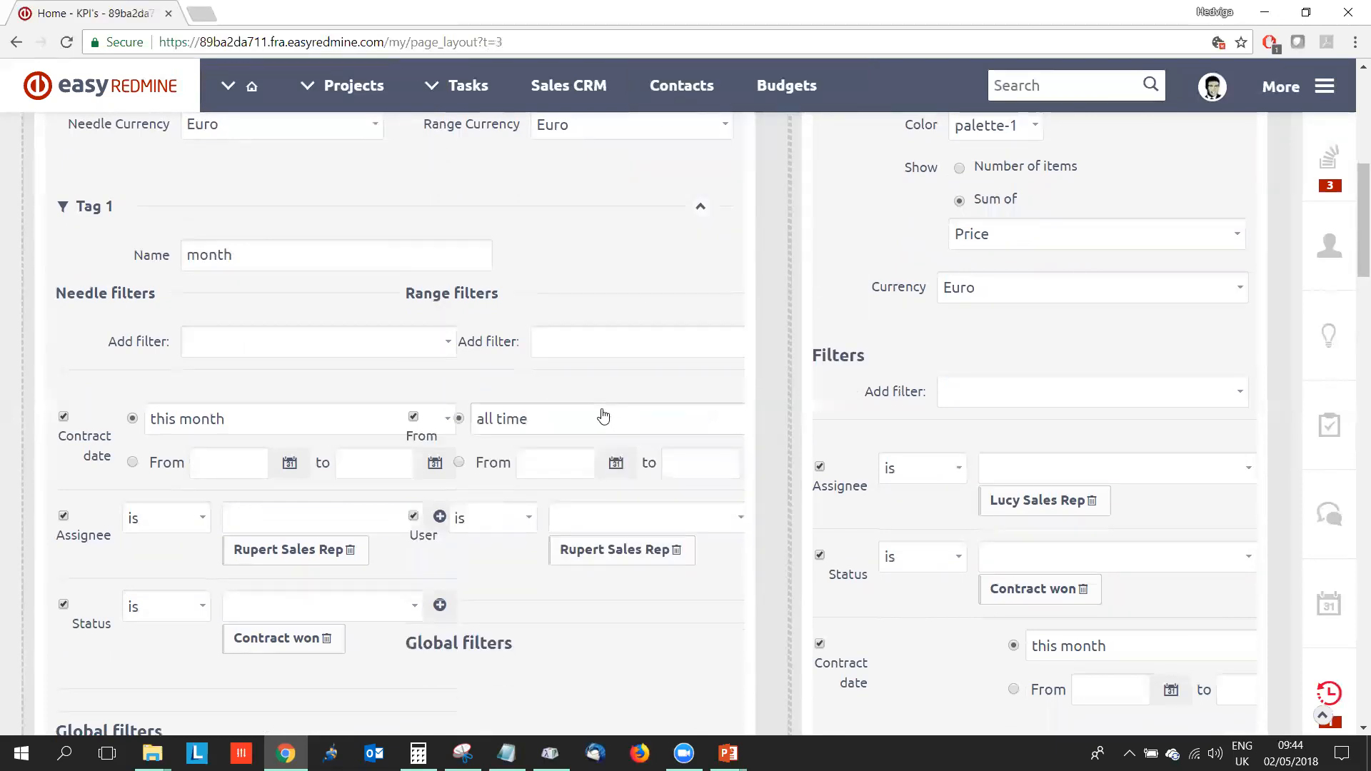
{"action": "left_click", "coordinate": [616, 428]}
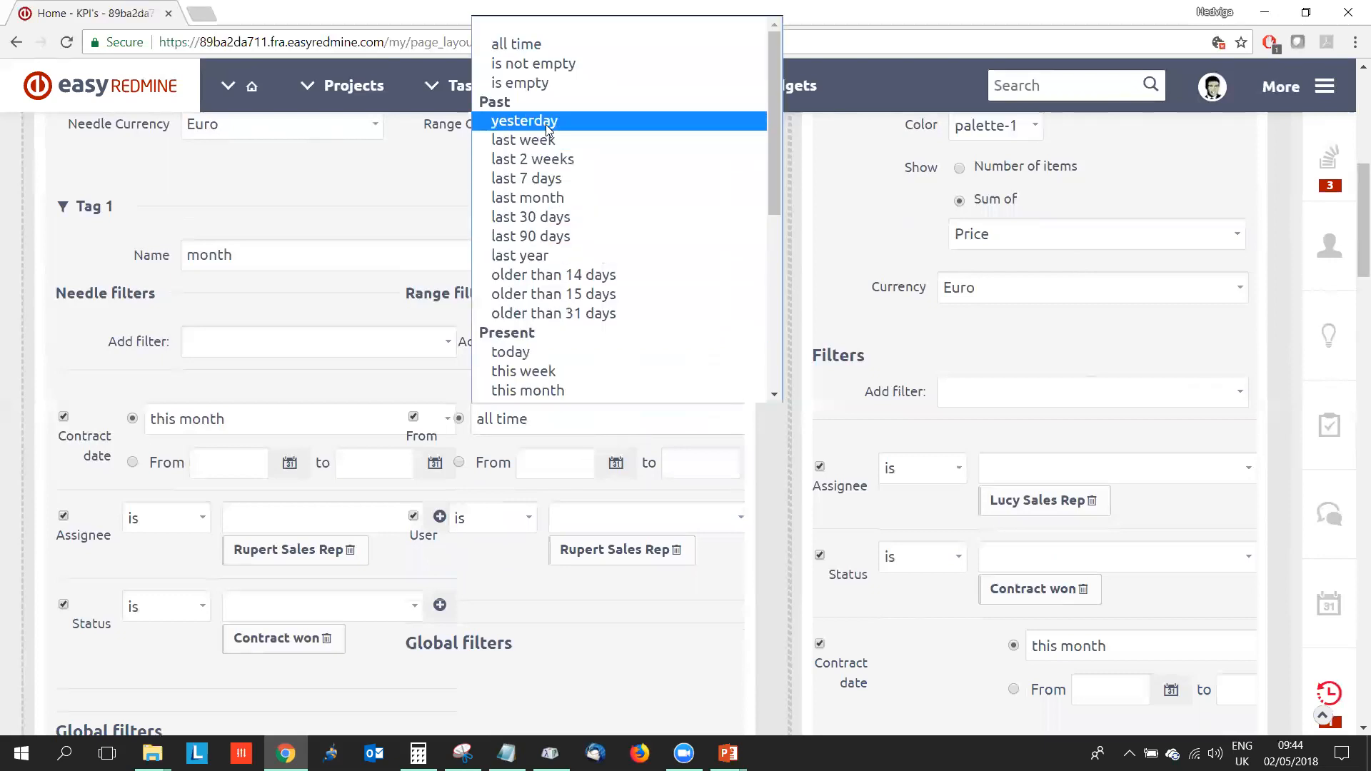
{"action": "left_click", "coordinate": [562, 391]}
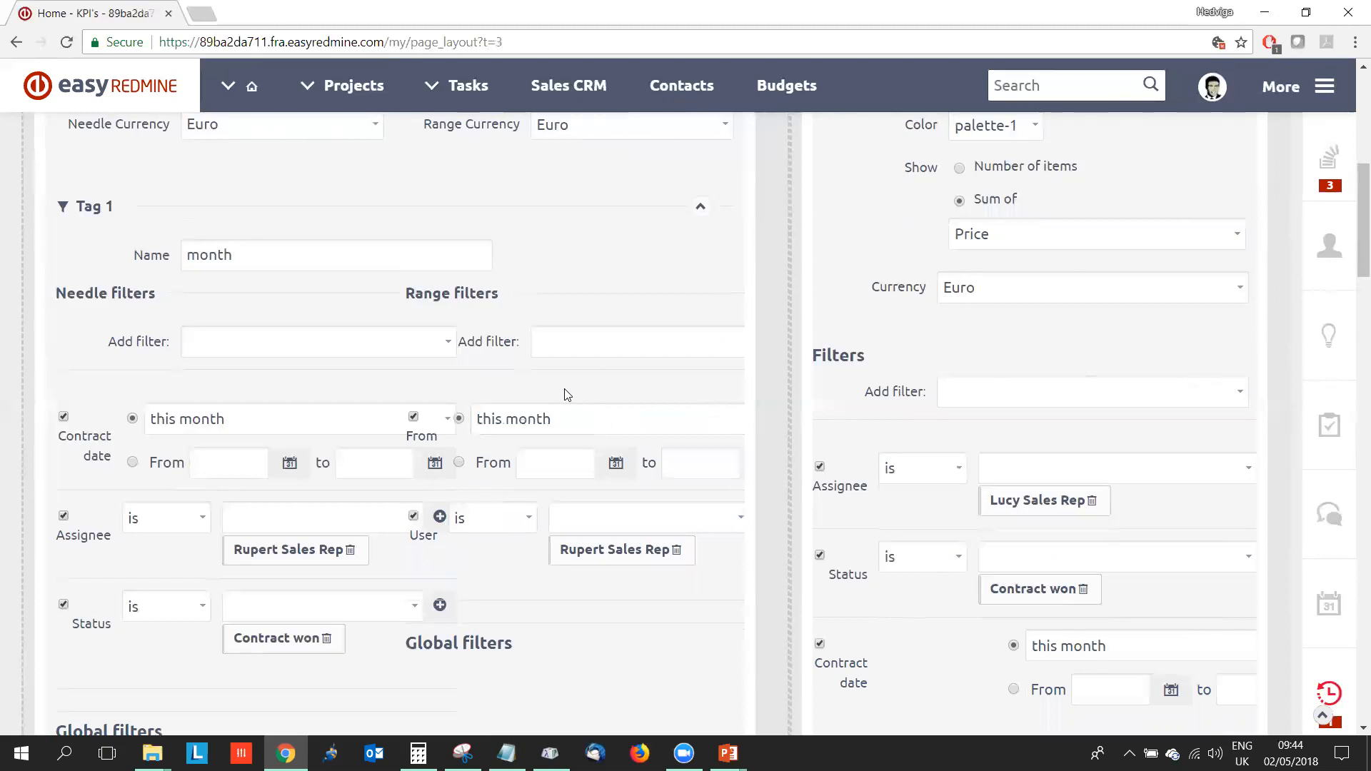
{"action": "scroll", "coordinate": [336, 457], "scroll_direction": "down", "scroll_amount": 1}
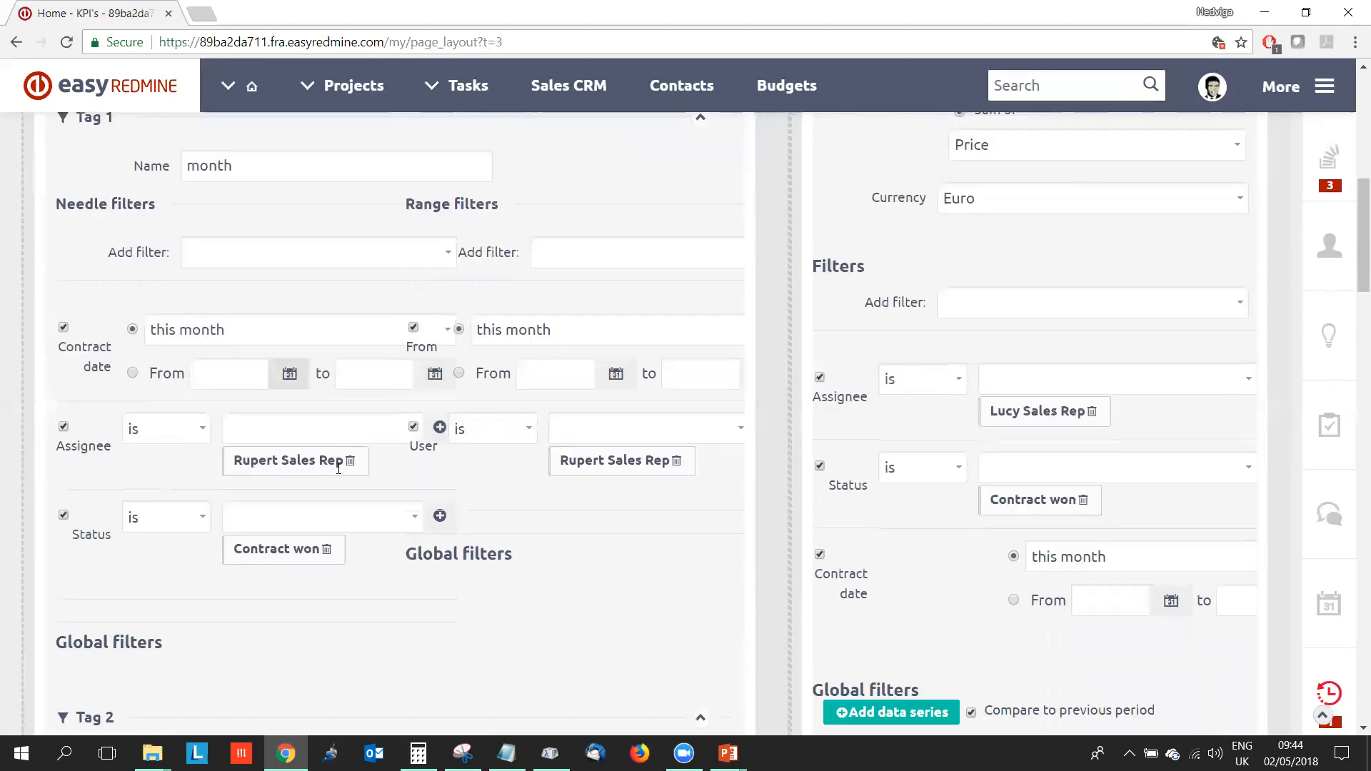
Add a Trends module above the existing one and set its entity to CRM cases
{"action": "scroll", "coordinate": [535, 483], "scroll_direction": "down", "scroll_amount": 3}
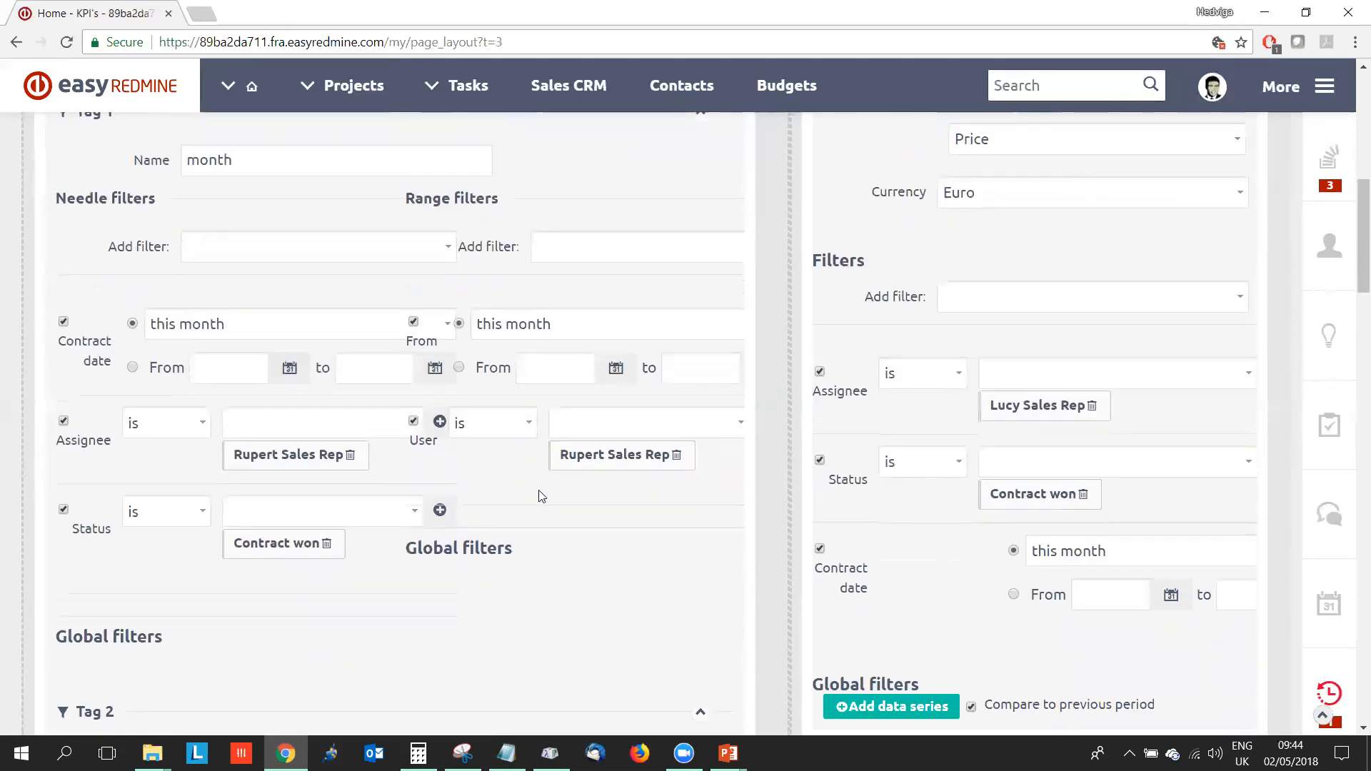
{"action": "scroll", "coordinate": [535, 482], "scroll_direction": "up", "scroll_amount": 3}
{"action": "scroll", "coordinate": [532, 478], "scroll_direction": "up", "scroll_amount": 3}
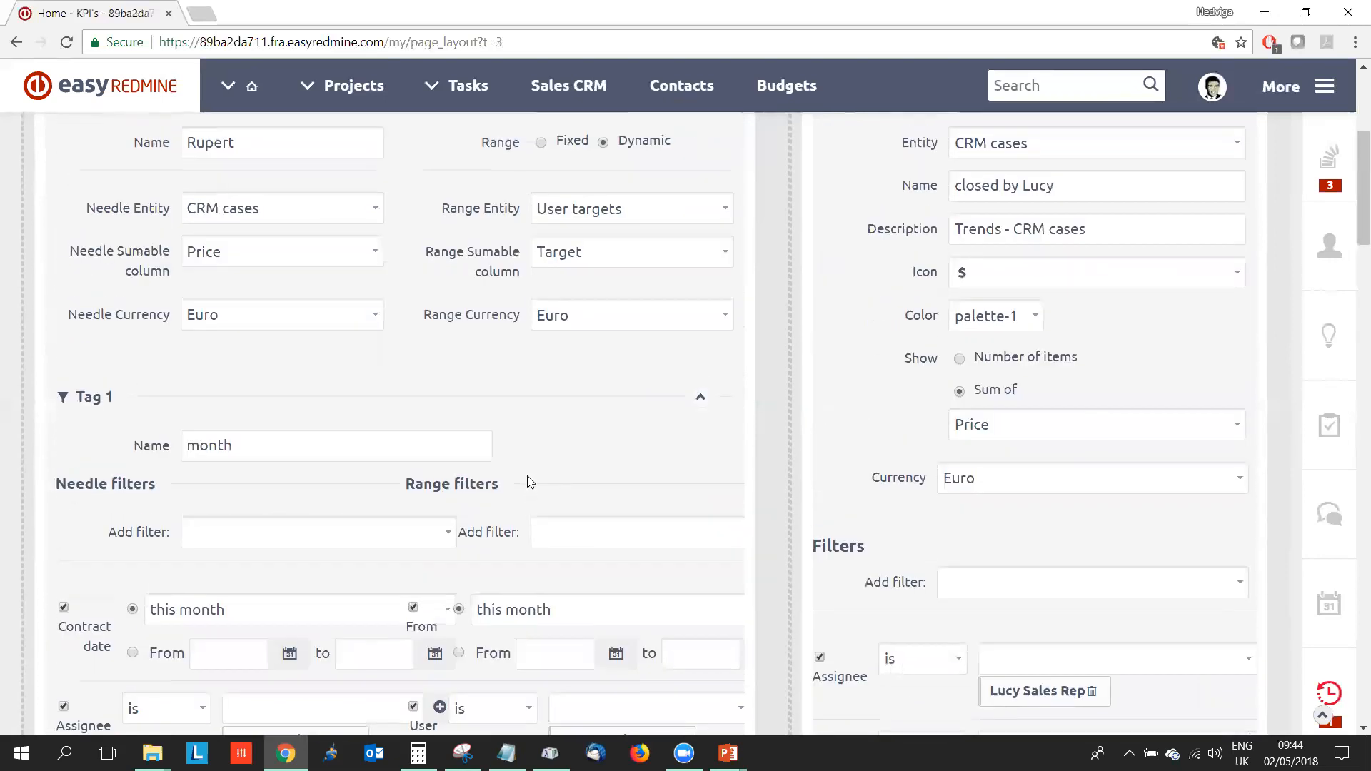
{"action": "scroll", "coordinate": [989, 392], "scroll_direction": "up", "scroll_amount": 3}
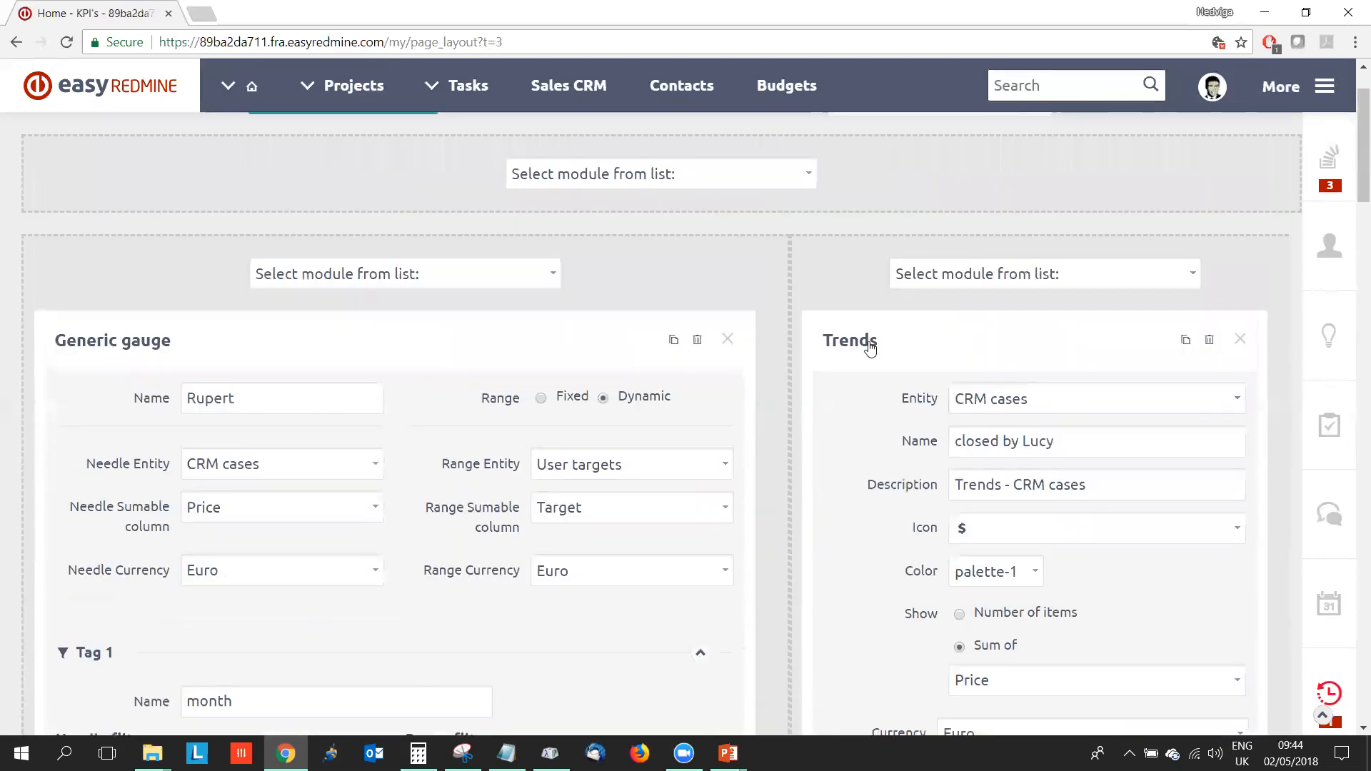
{"action": "left_click", "coordinate": [976, 286]}
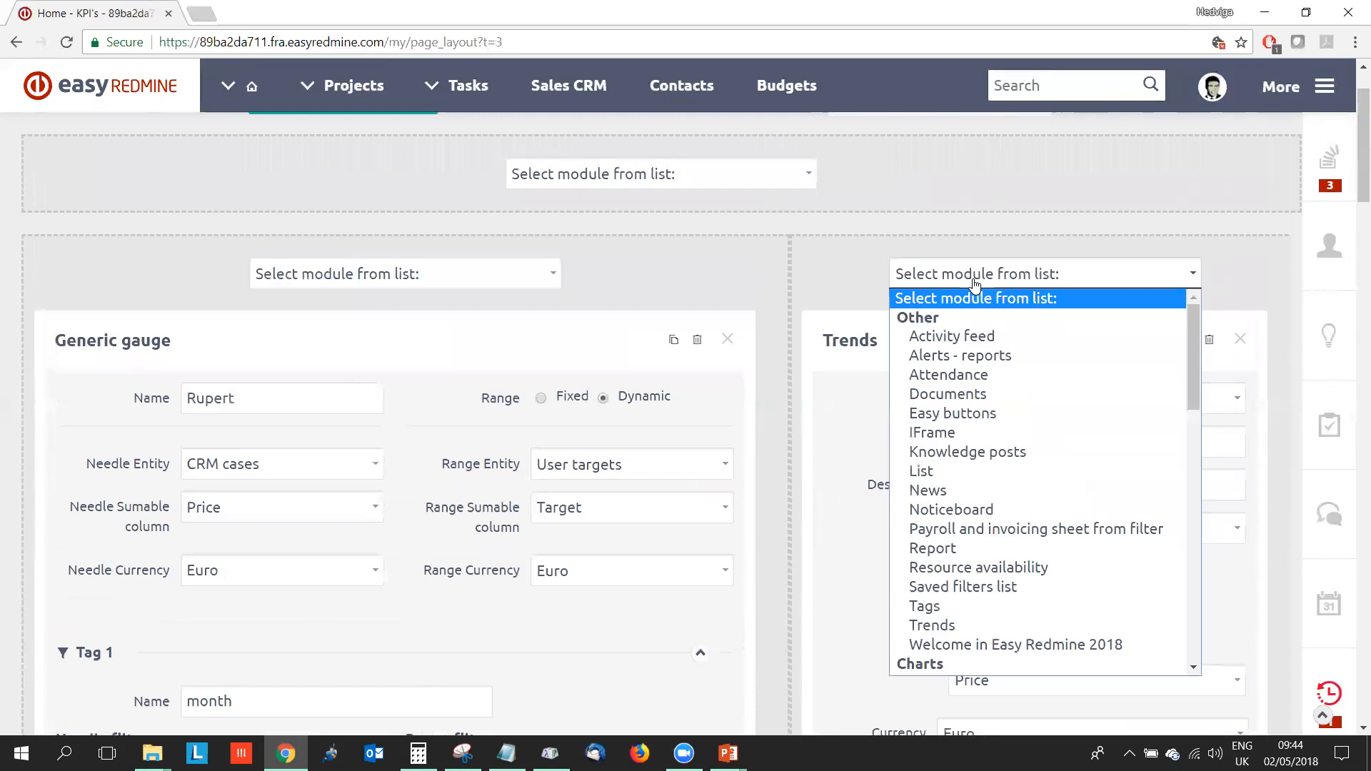
{"action": "left_click", "coordinate": [995, 629]}
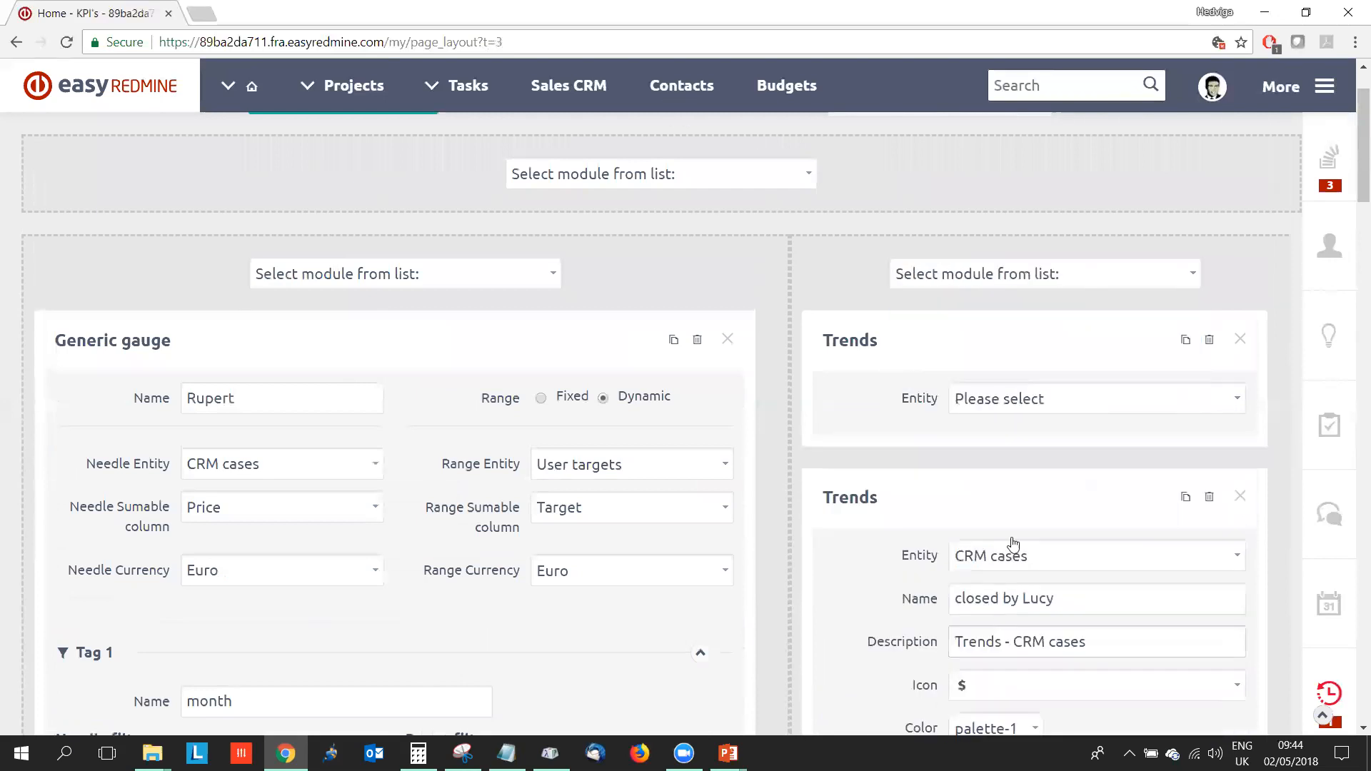
{"action": "left_click", "coordinate": [988, 406]}
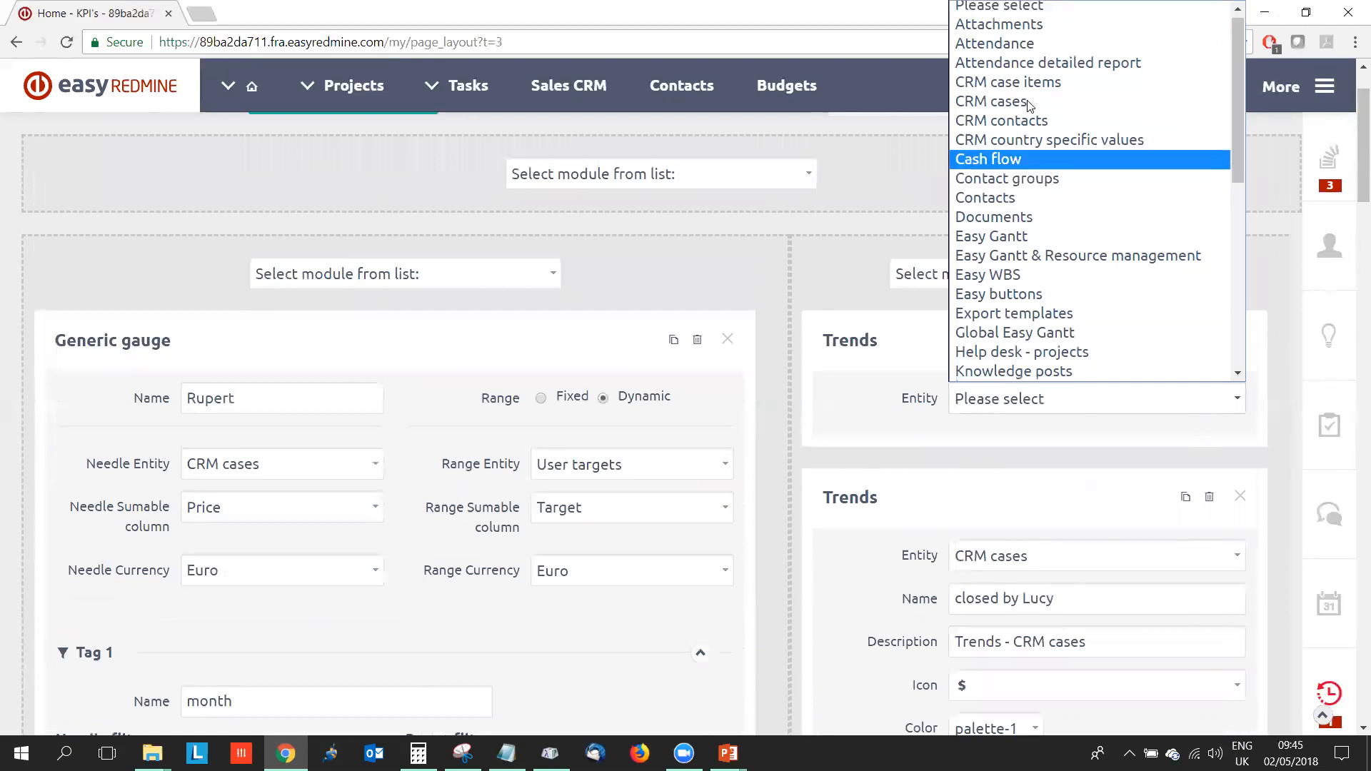
{"action": "left_click", "coordinate": [993, 106]}
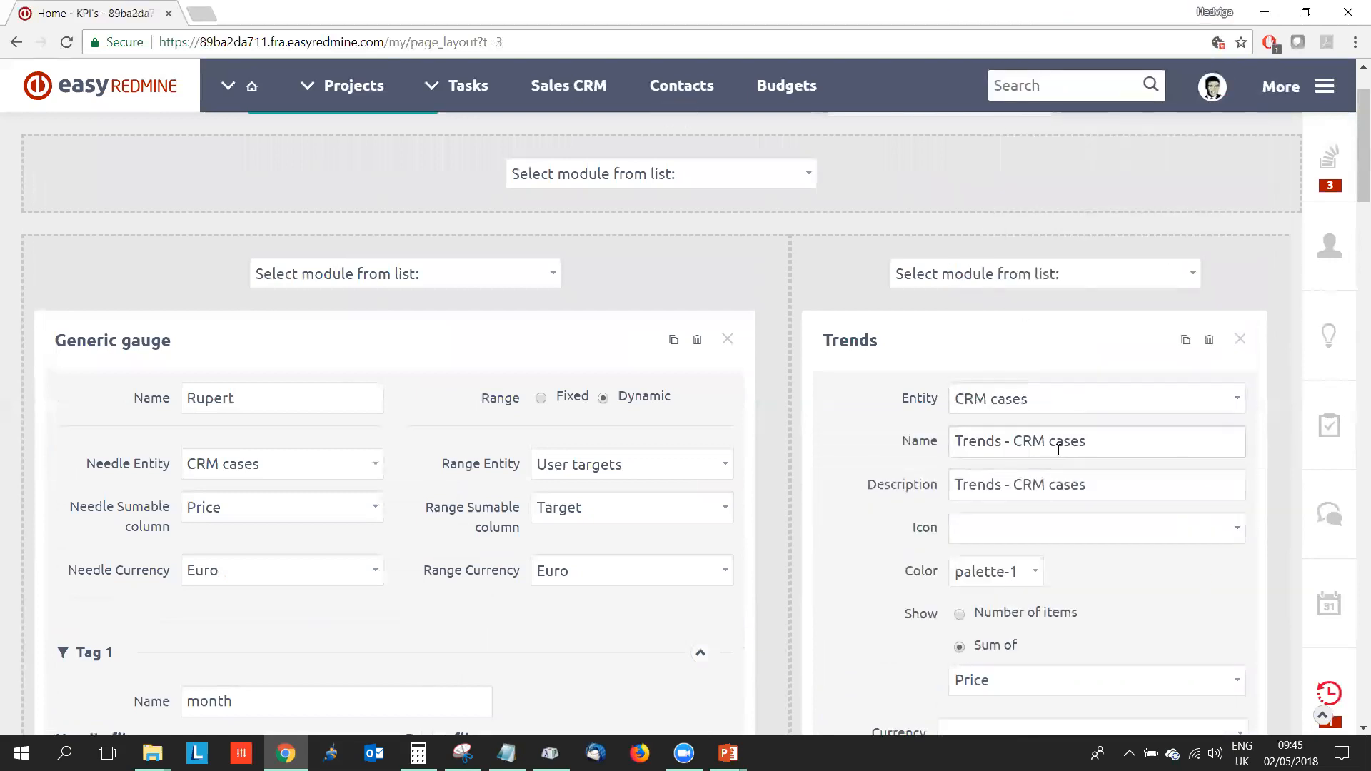
Look through the entities and icons available for the new Trends module
{"action": "left_click", "coordinate": [1039, 416]}
{"action": "scroll", "coordinate": [1064, 143], "scroll_direction": "down", "scroll_amount": 3}
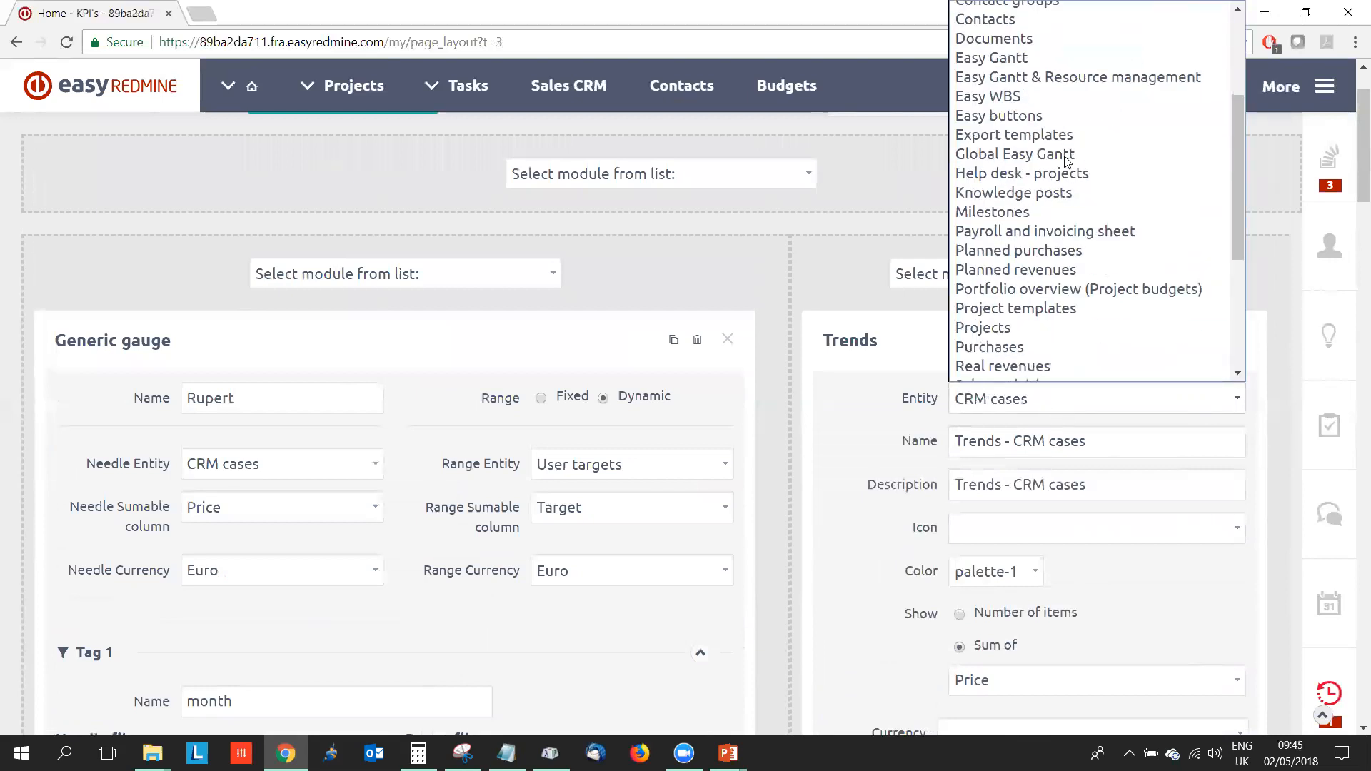
{"action": "left_click", "coordinate": [842, 414]}
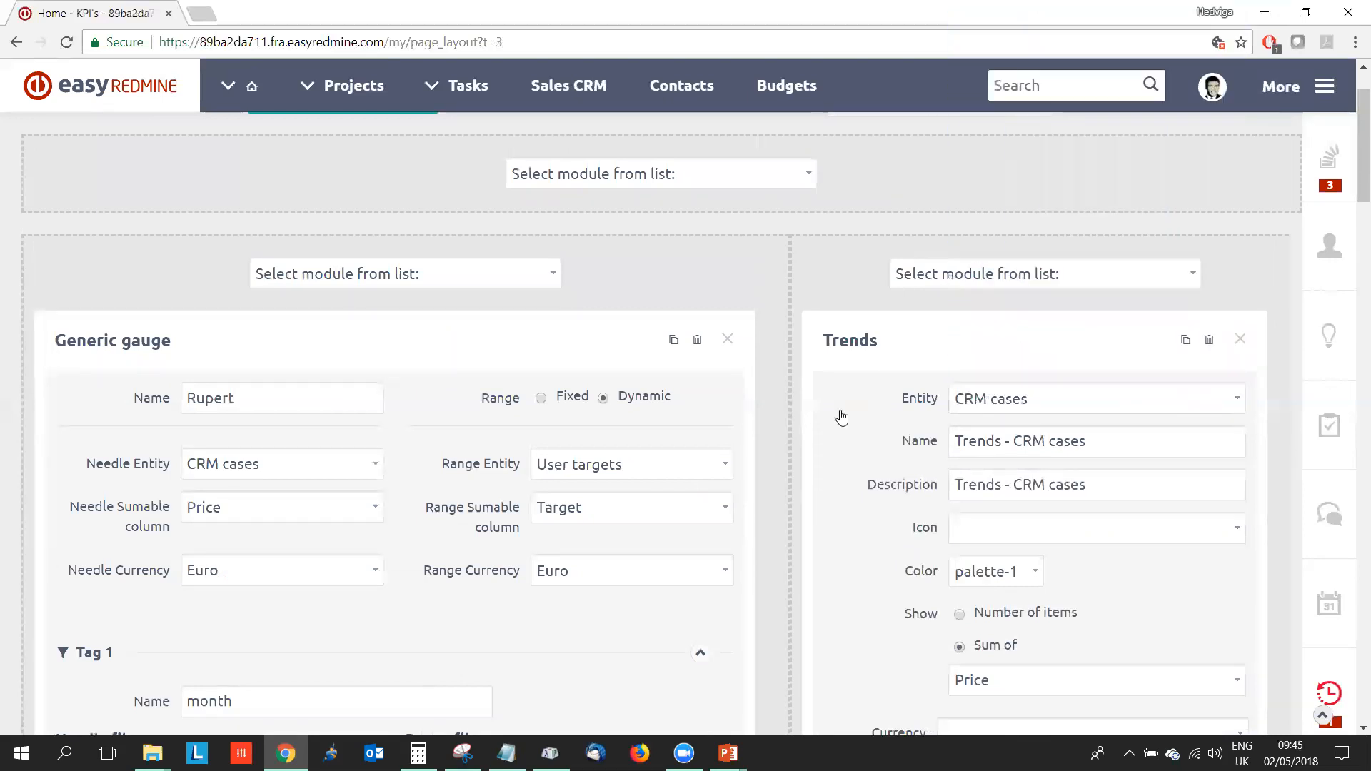
{"action": "scroll", "coordinate": [842, 418], "scroll_direction": "down", "scroll_amount": 1}
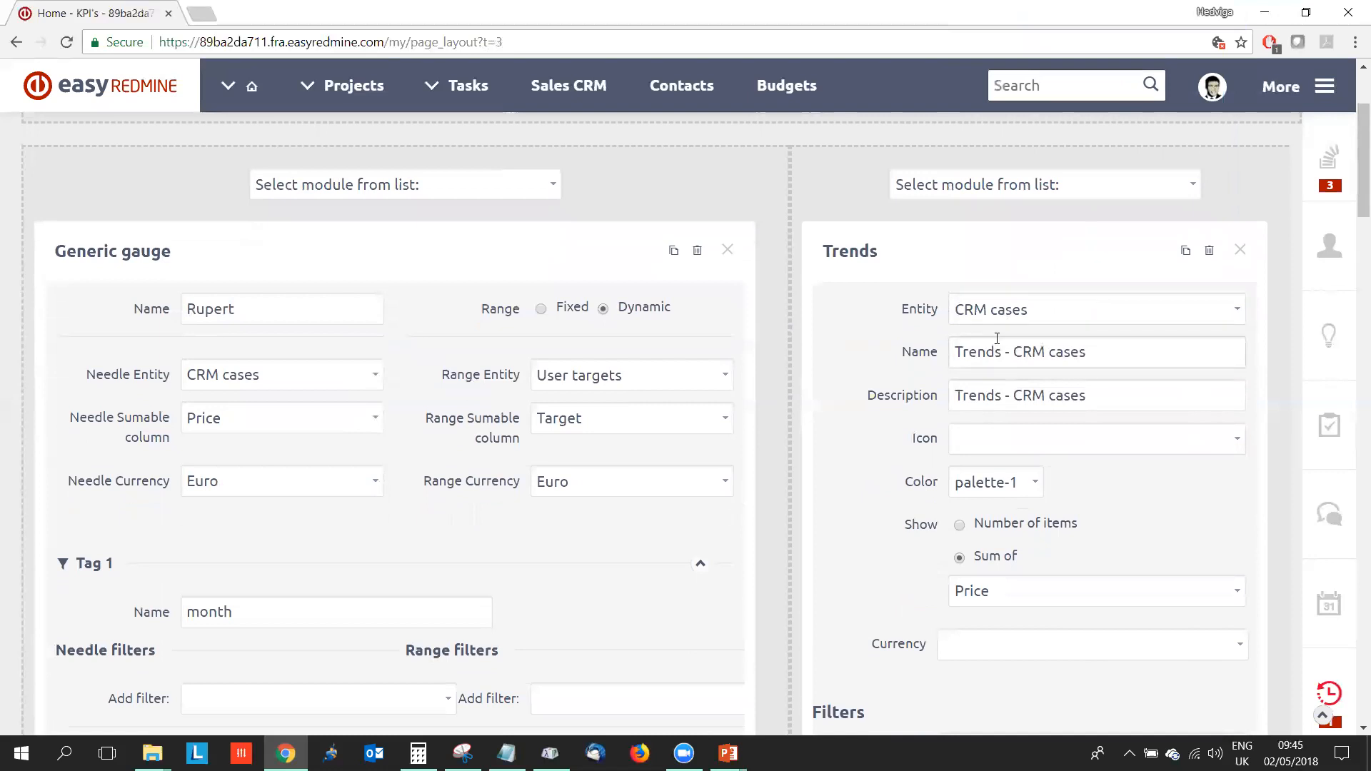
{"action": "left_click", "coordinate": [1060, 437]}
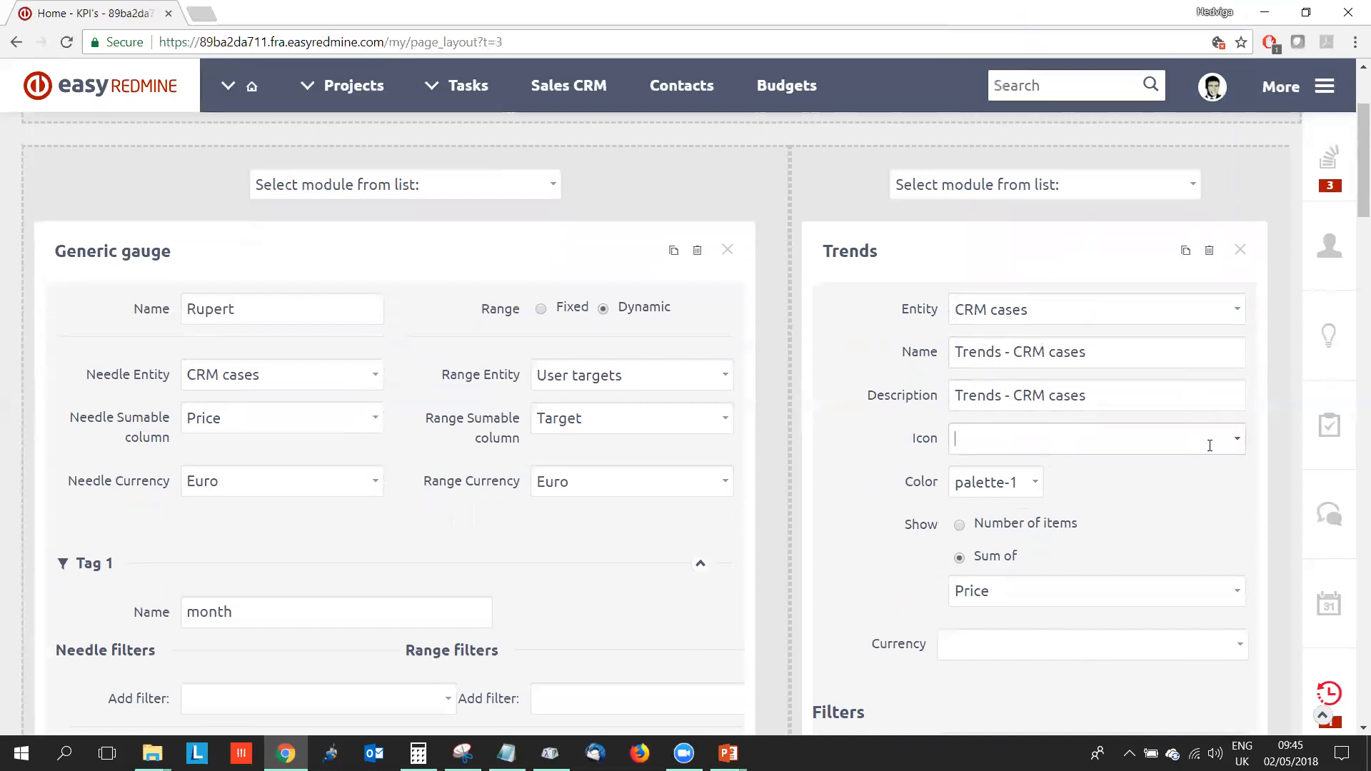
{"action": "left_click", "coordinate": [1237, 444]}
{"action": "scroll", "coordinate": [1176, 499], "scroll_direction": "down", "scroll_amount": 5}
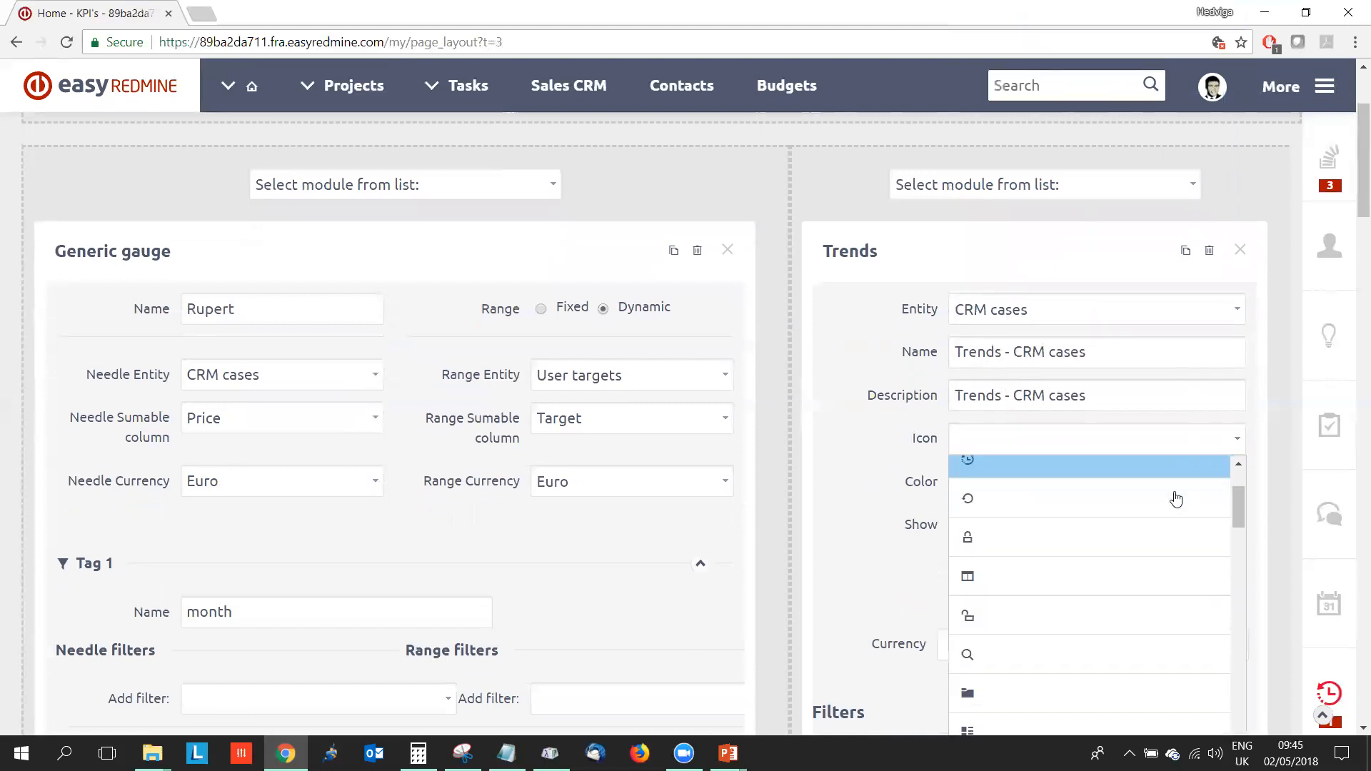
{"action": "scroll", "coordinate": [988, 676], "scroll_direction": "down", "scroll_amount": 3}
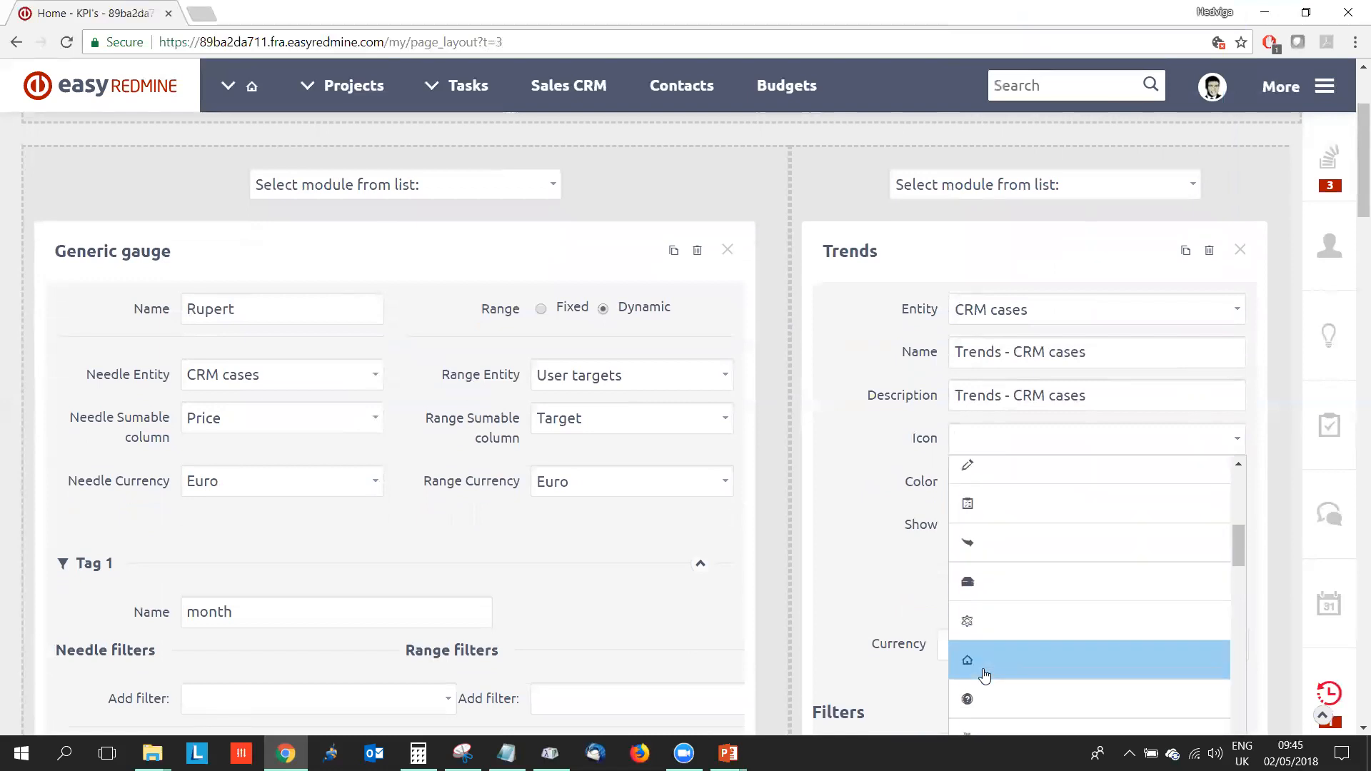
{"action": "left_click", "coordinate": [805, 511]}
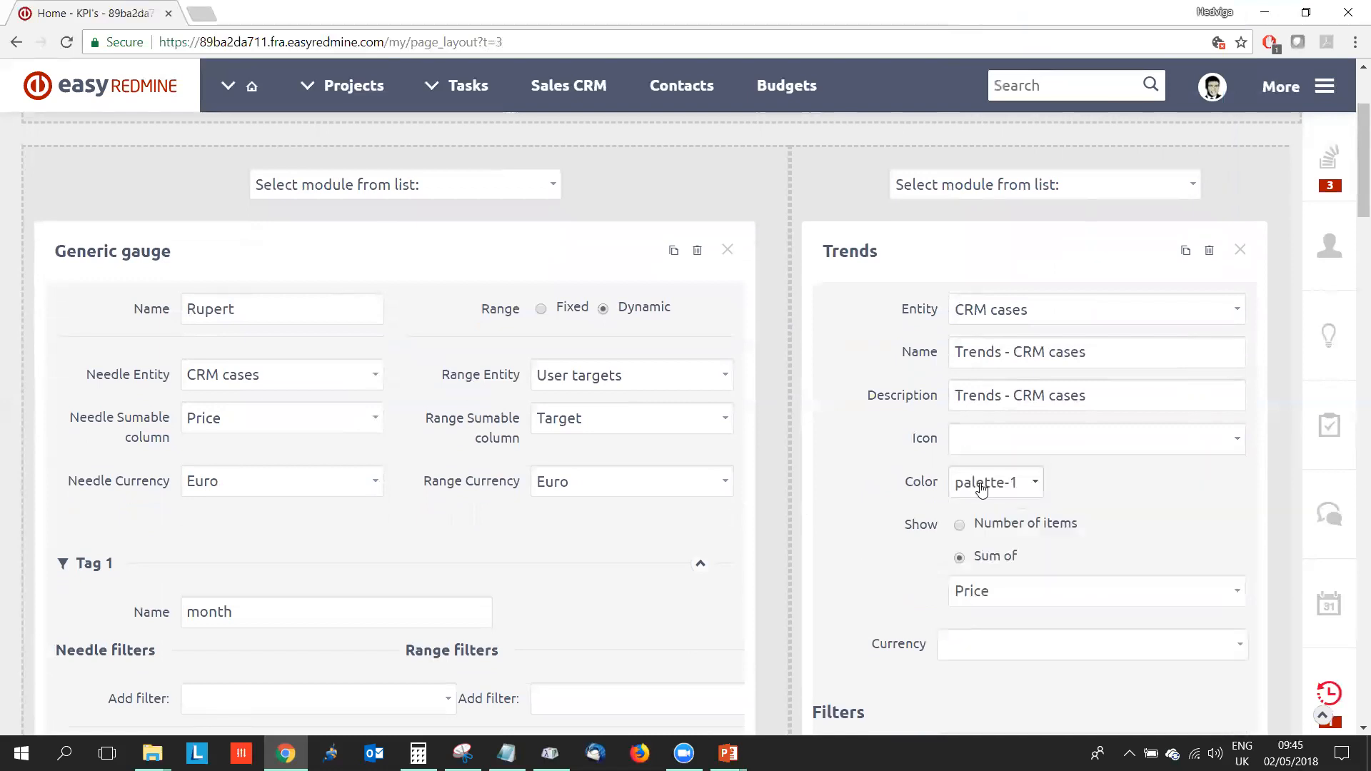
Set the new Trends module's color to palette-6 and its currency to Euro, keeping Price as the summed field
{"action": "scroll", "coordinate": [1043, 443], "scroll_direction": "down", "scroll_amount": 2}
{"action": "left_click", "coordinate": [1015, 315]}
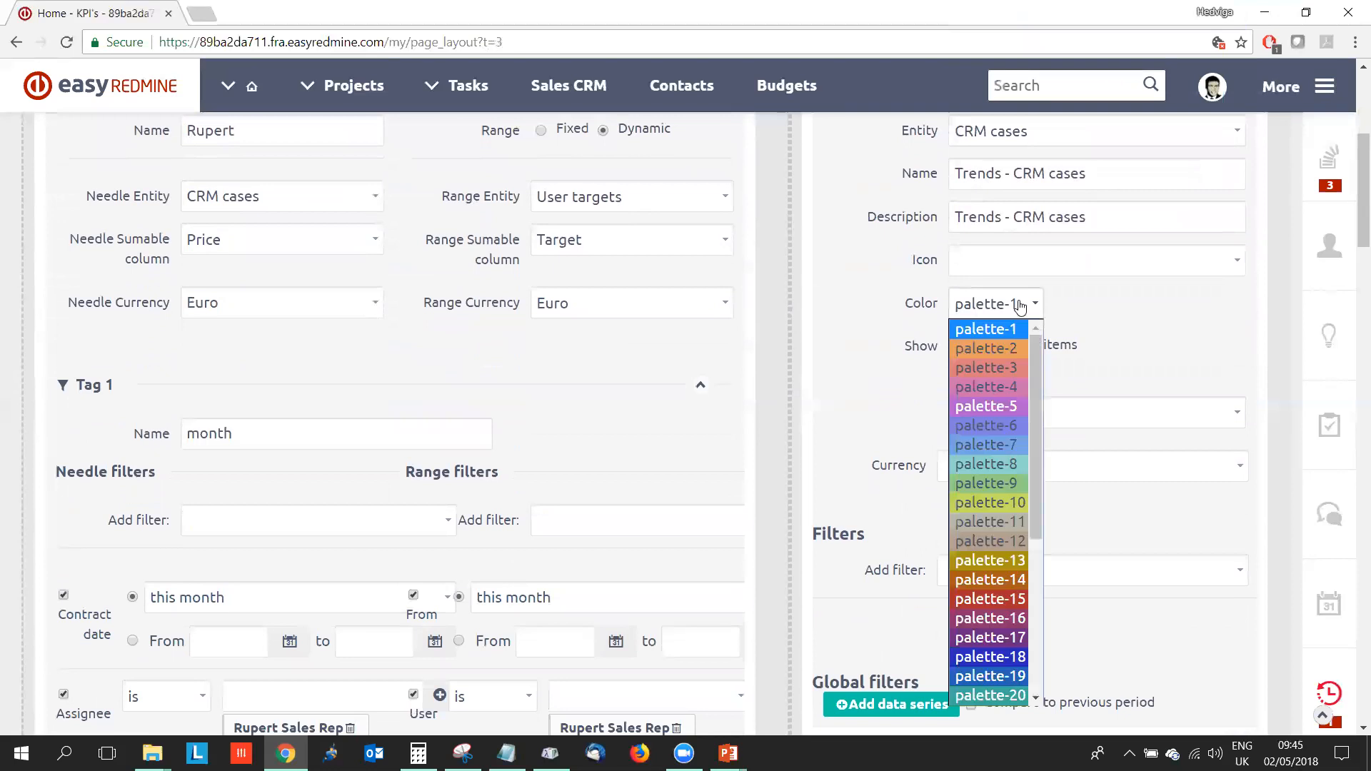
{"action": "left_click", "coordinate": [1015, 427]}
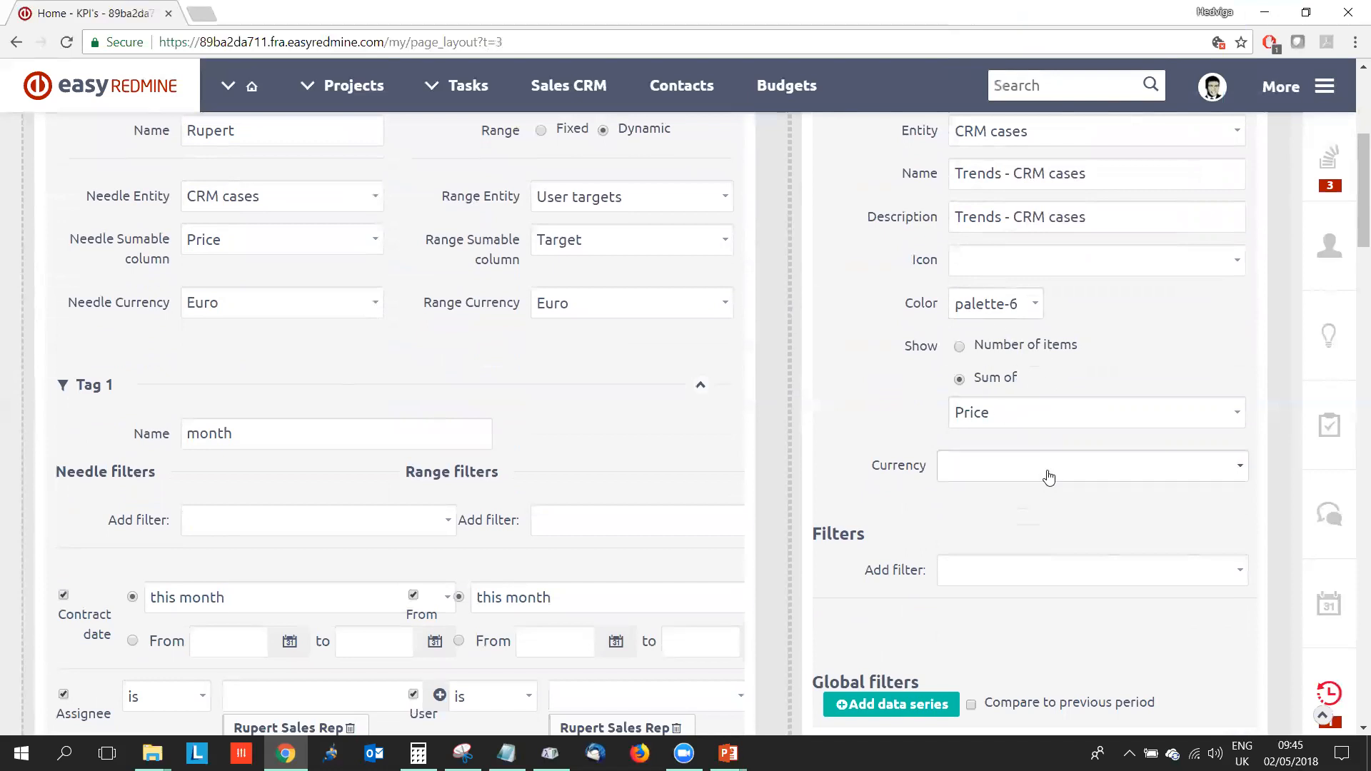
{"action": "scroll", "coordinate": [1049, 477], "scroll_direction": "down", "scroll_amount": 1}
{"action": "left_click", "coordinate": [1020, 330]}
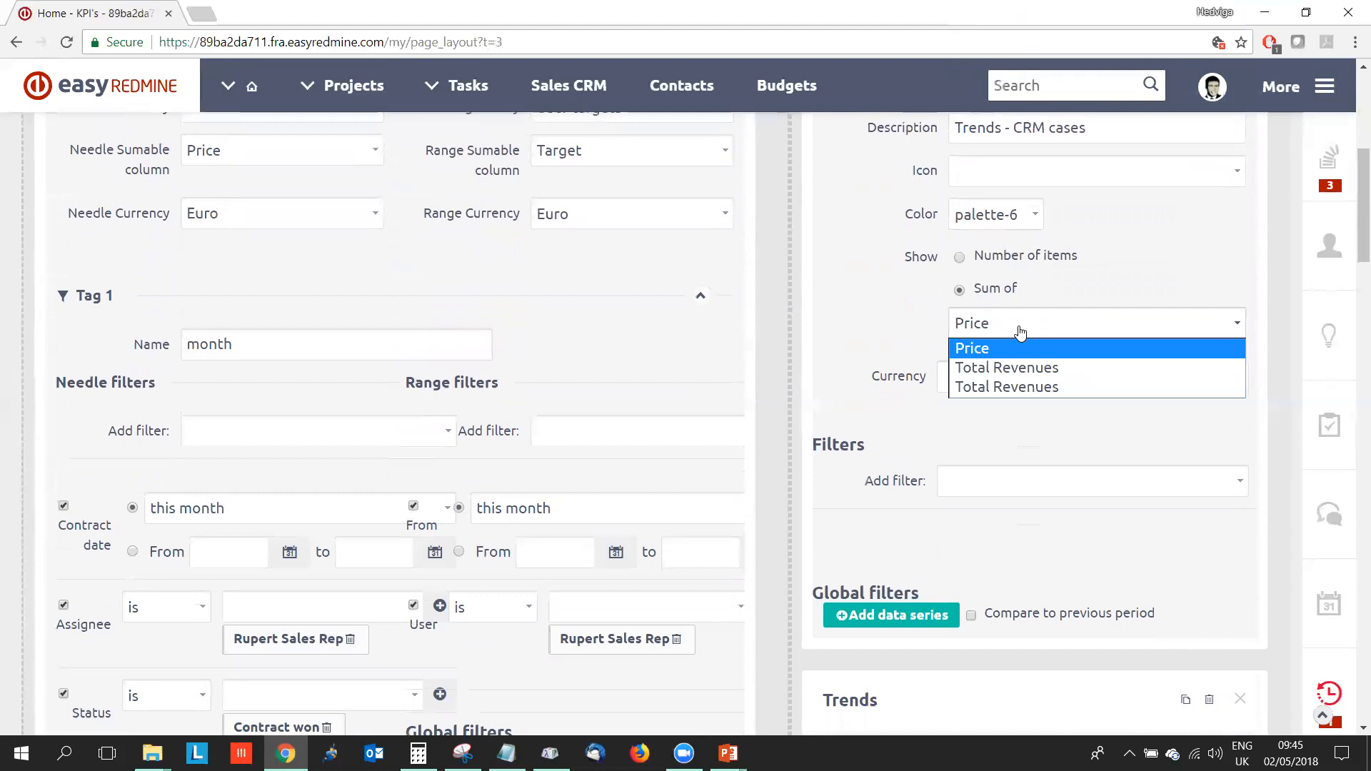
{"action": "left_click", "coordinate": [1021, 332]}
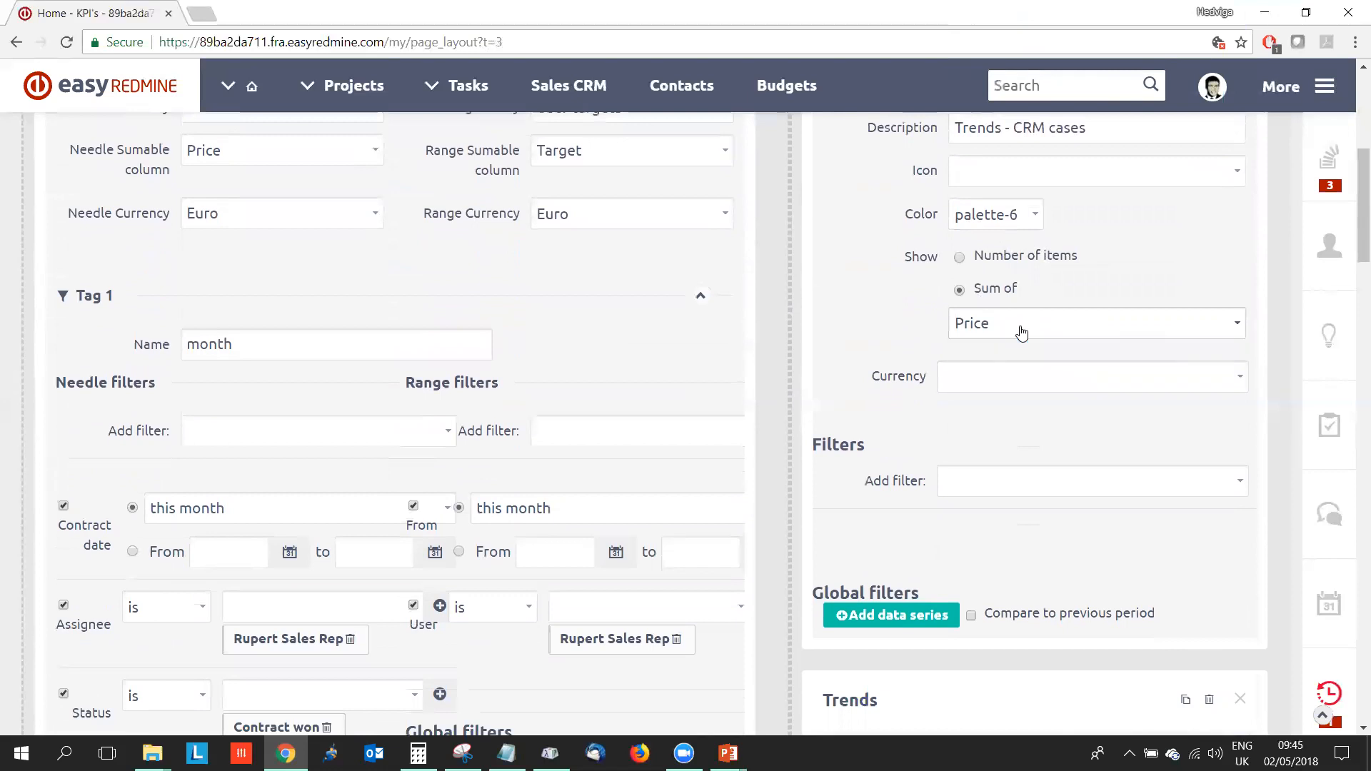
{"action": "left_click", "coordinate": [1014, 377]}
{"action": "left_click", "coordinate": [1019, 407]}
Add an Assignee filter to the new Trends module, replacing << me >> with the gauge's sales representative
{"action": "scroll", "coordinate": [1067, 480], "scroll_direction": "down", "scroll_amount": 1}
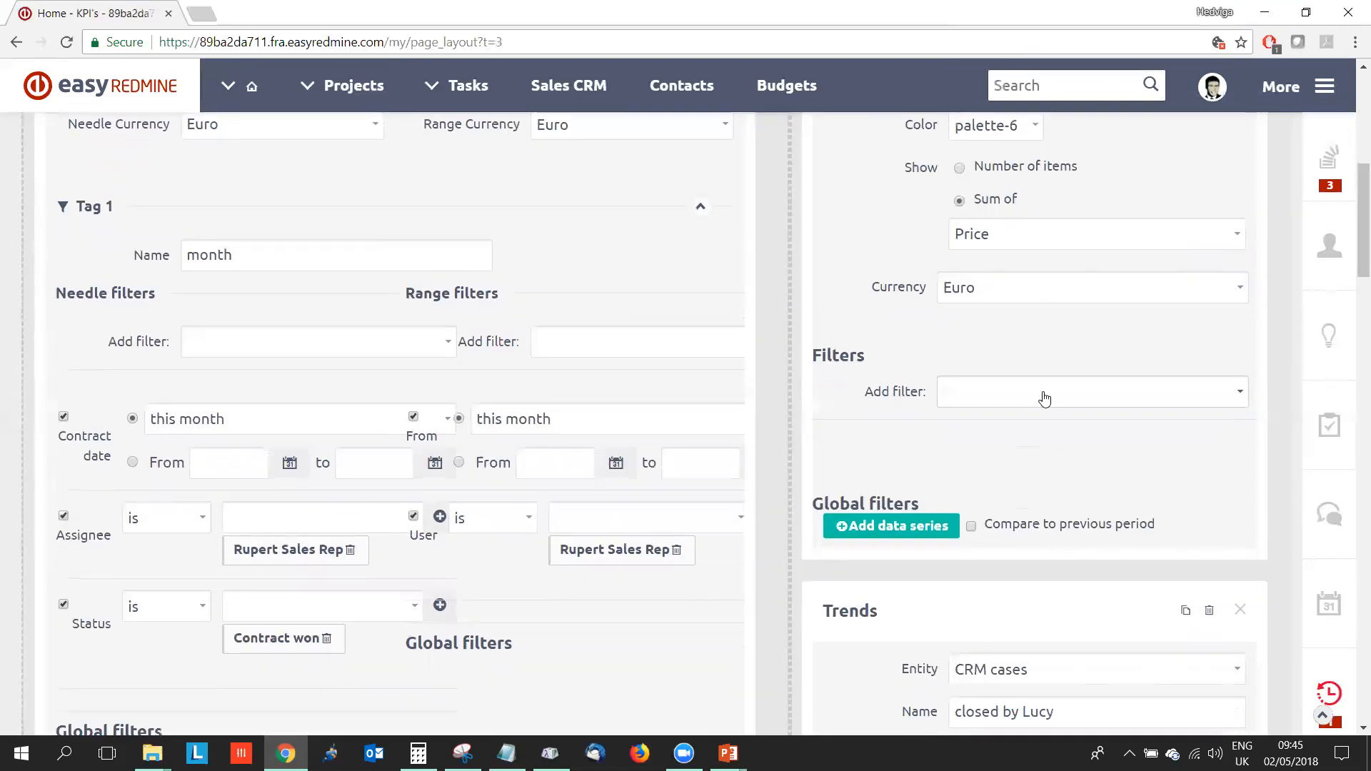
{"action": "left_click", "coordinate": [1042, 395]}
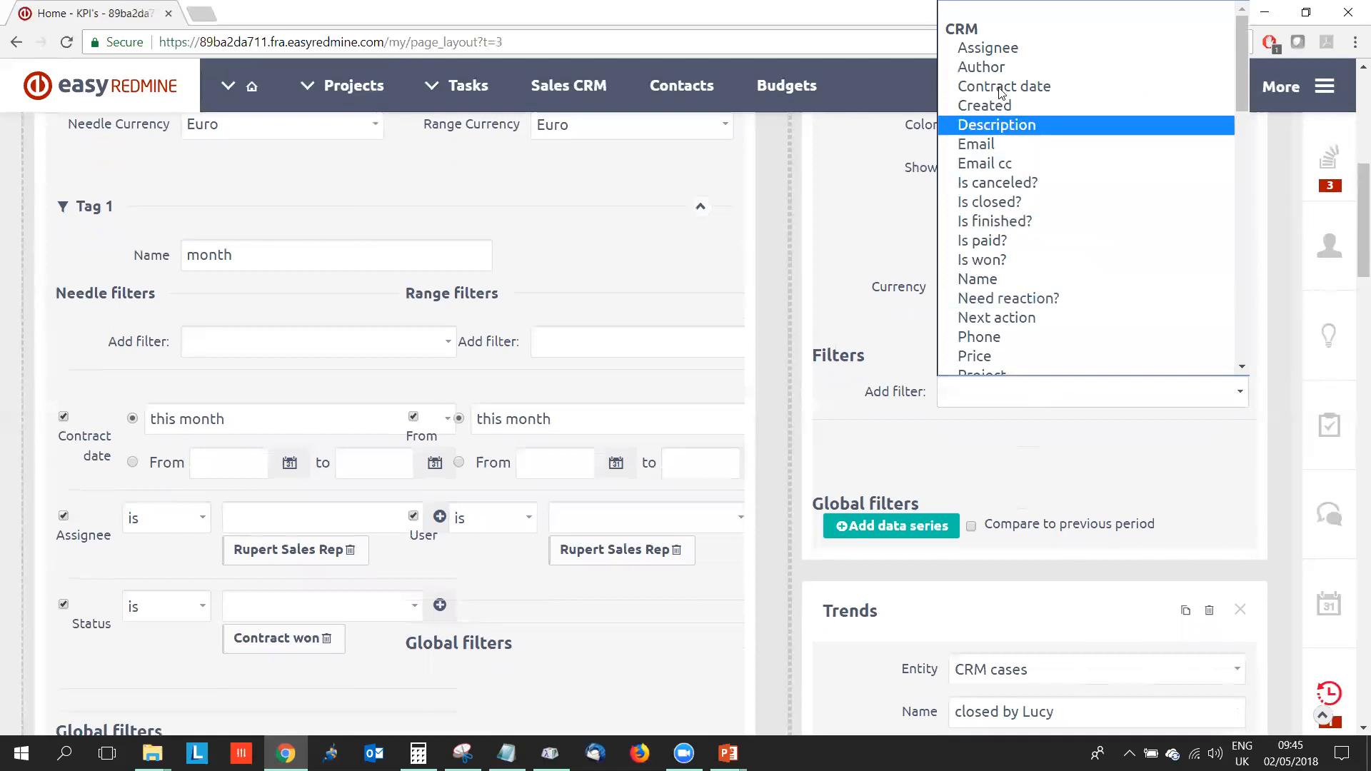
{"action": "left_click", "coordinate": [1000, 48]}
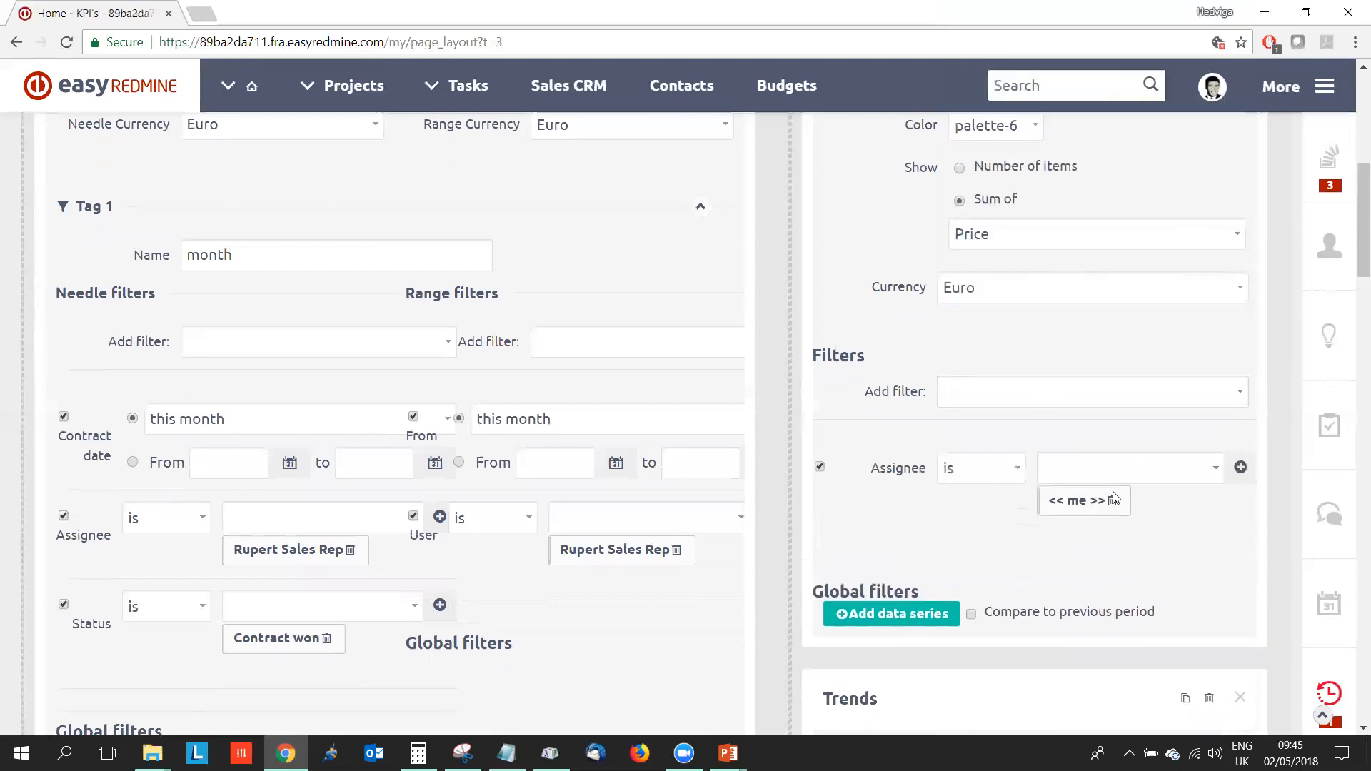
{"action": "left_click", "coordinate": [1112, 501]}
{"action": "left_click", "coordinate": [1112, 468]}
{"action": "type", "text": "rup"}
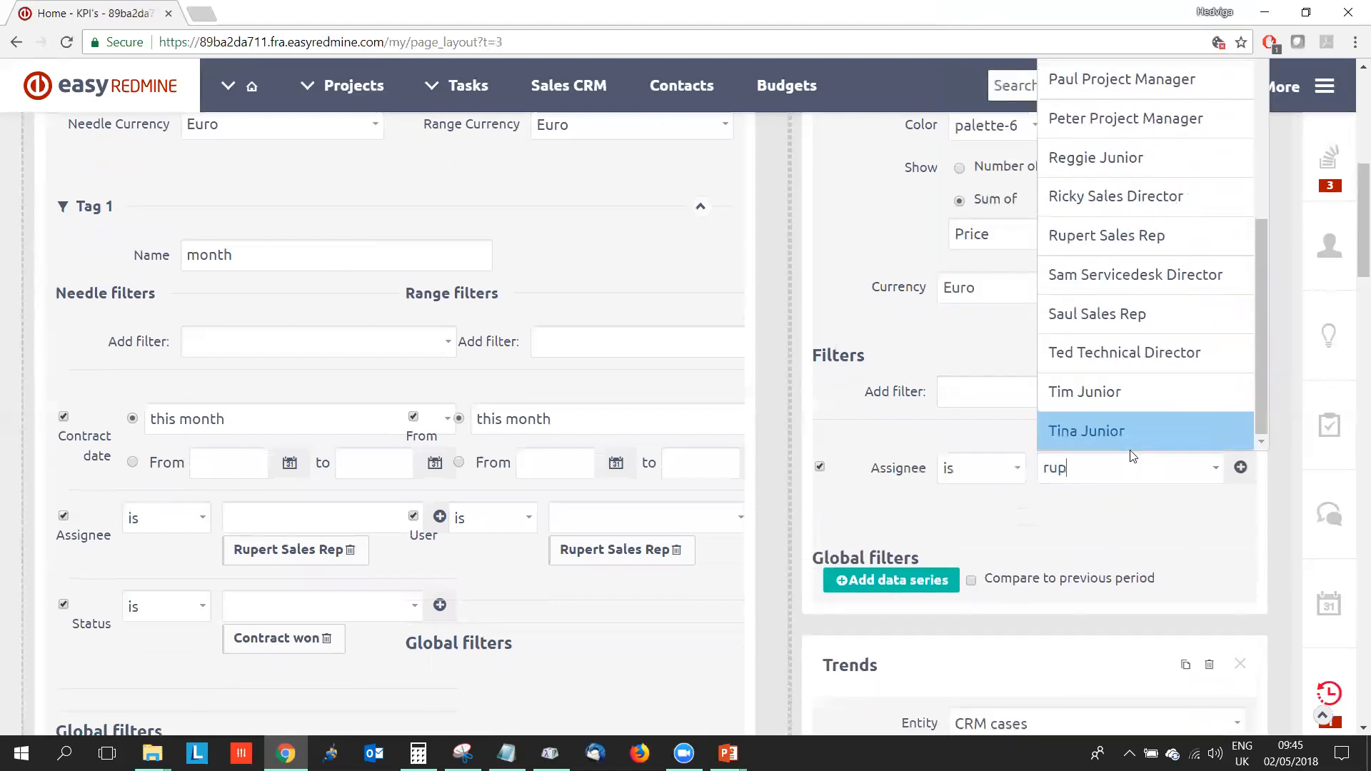
{"action": "left_click", "coordinate": [1127, 505]}
Add a Status filter to the new Trends module and set it to Contract won
{"action": "left_click", "coordinate": [1021, 392]}
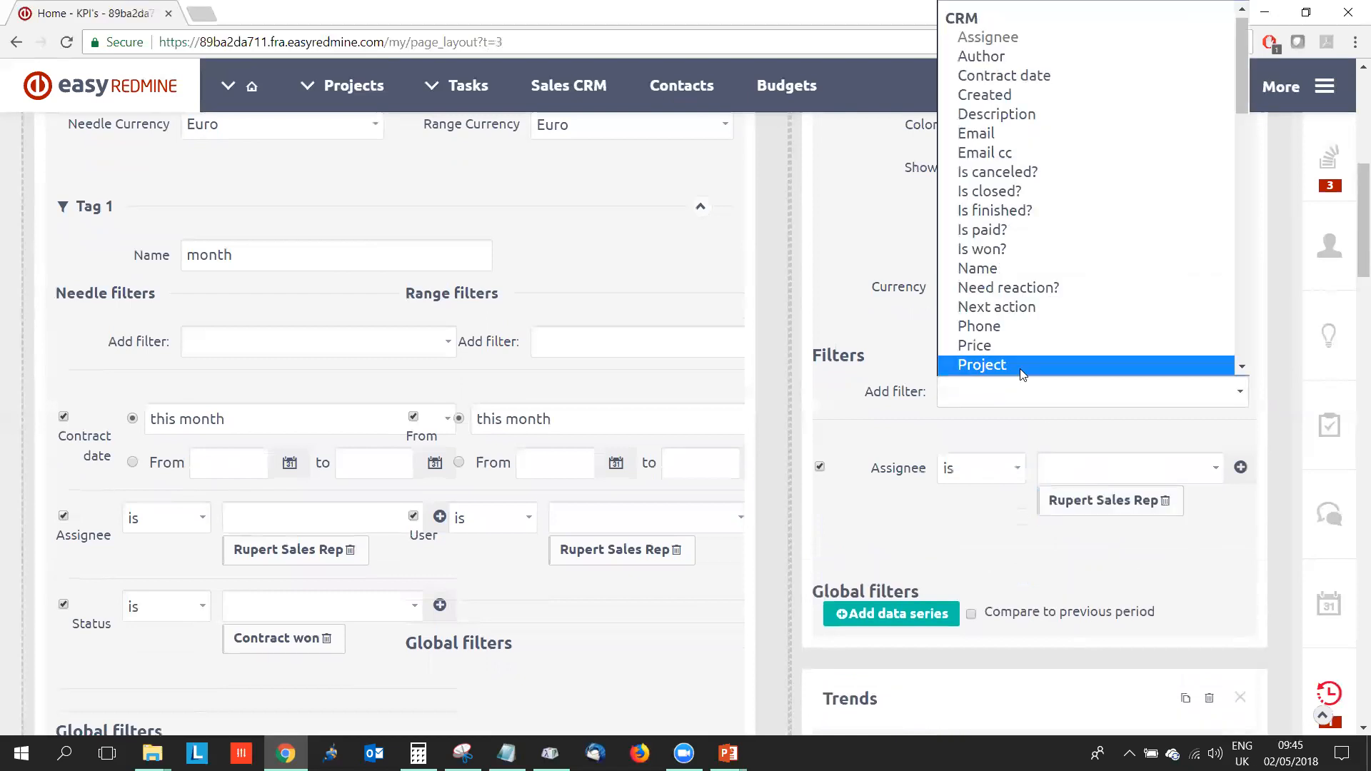
{"action": "scroll", "coordinate": [1030, 322], "scroll_direction": "down", "scroll_amount": 3}
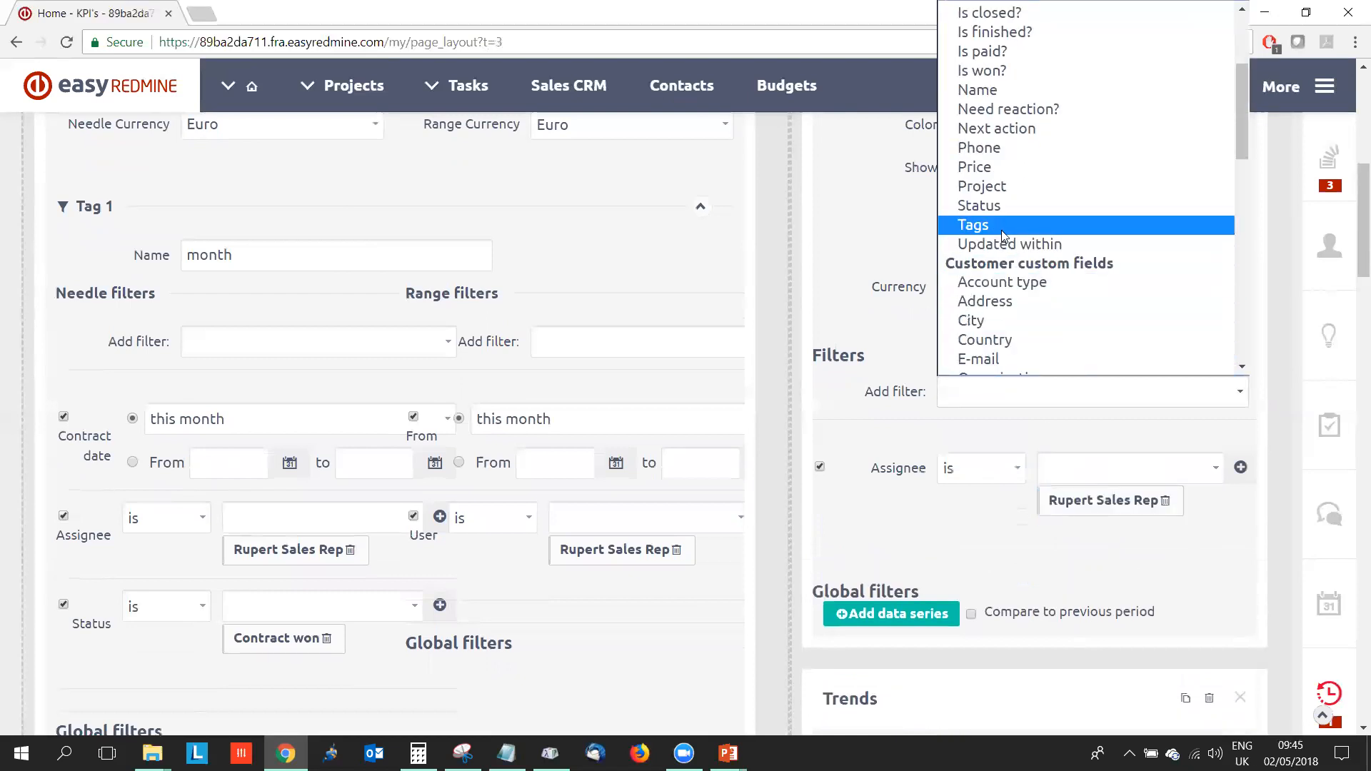
{"action": "left_click", "coordinate": [1000, 203]}
{"action": "left_click", "coordinate": [1087, 502]}
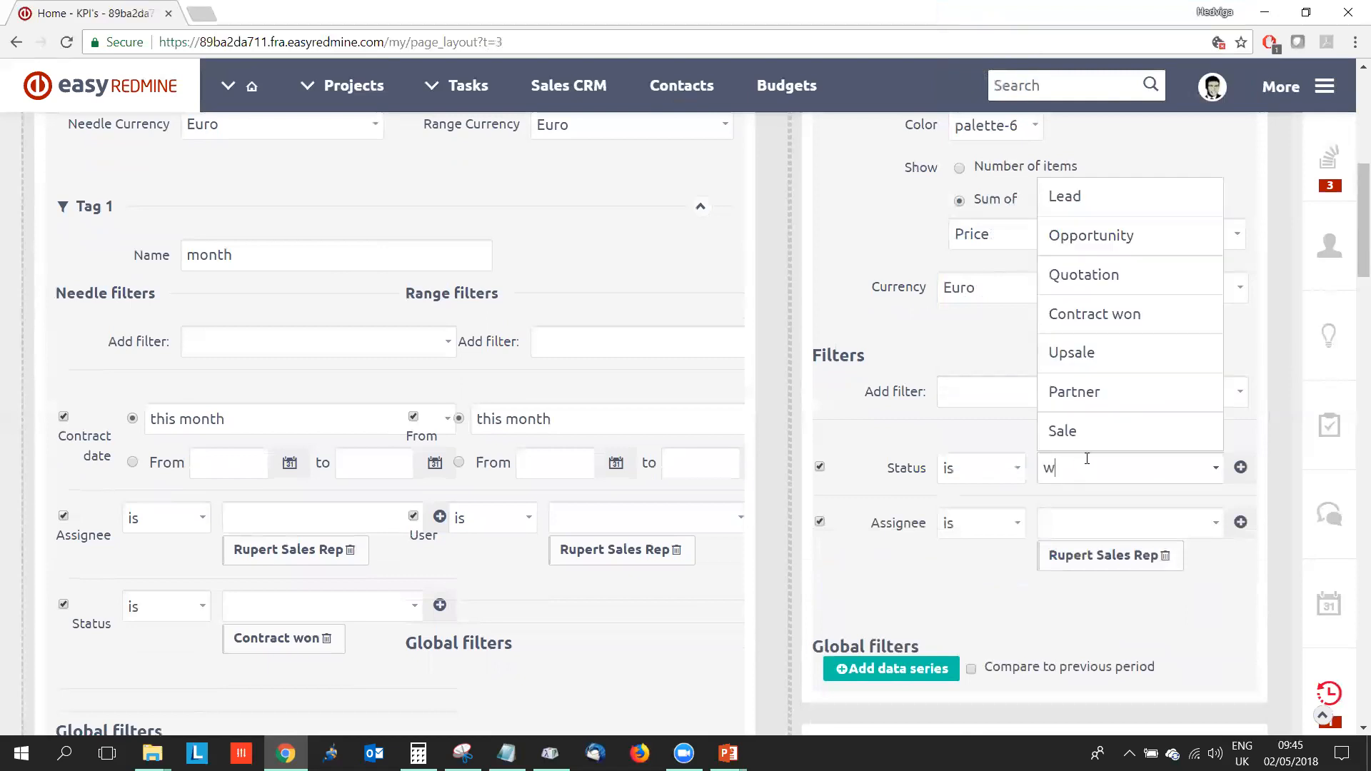
{"action": "type", "text": "w"}
{"action": "left_click", "coordinate": [1102, 504]}
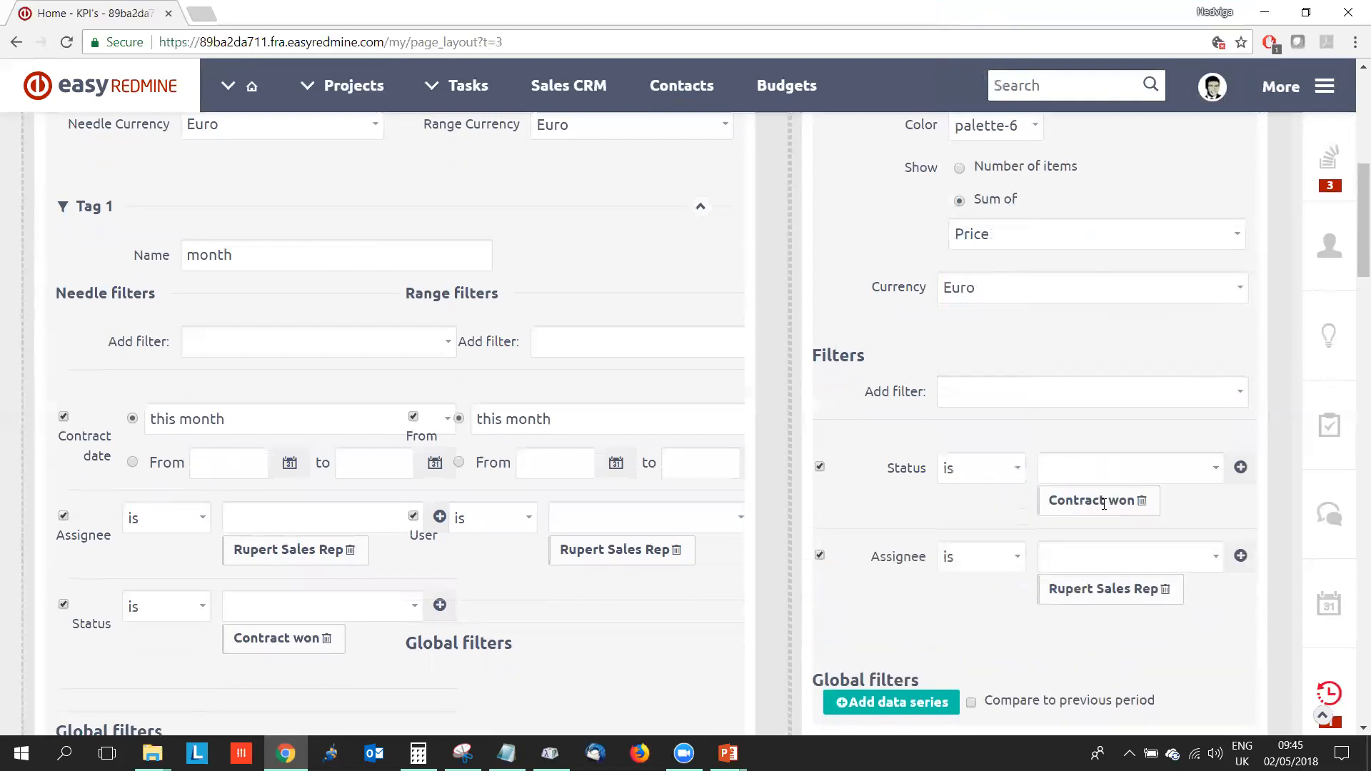
Add a data series to the new Trends module to review its available operations, and remove it again
{"action": "scroll", "coordinate": [1051, 580], "scroll_direction": "down", "scroll_amount": 1}
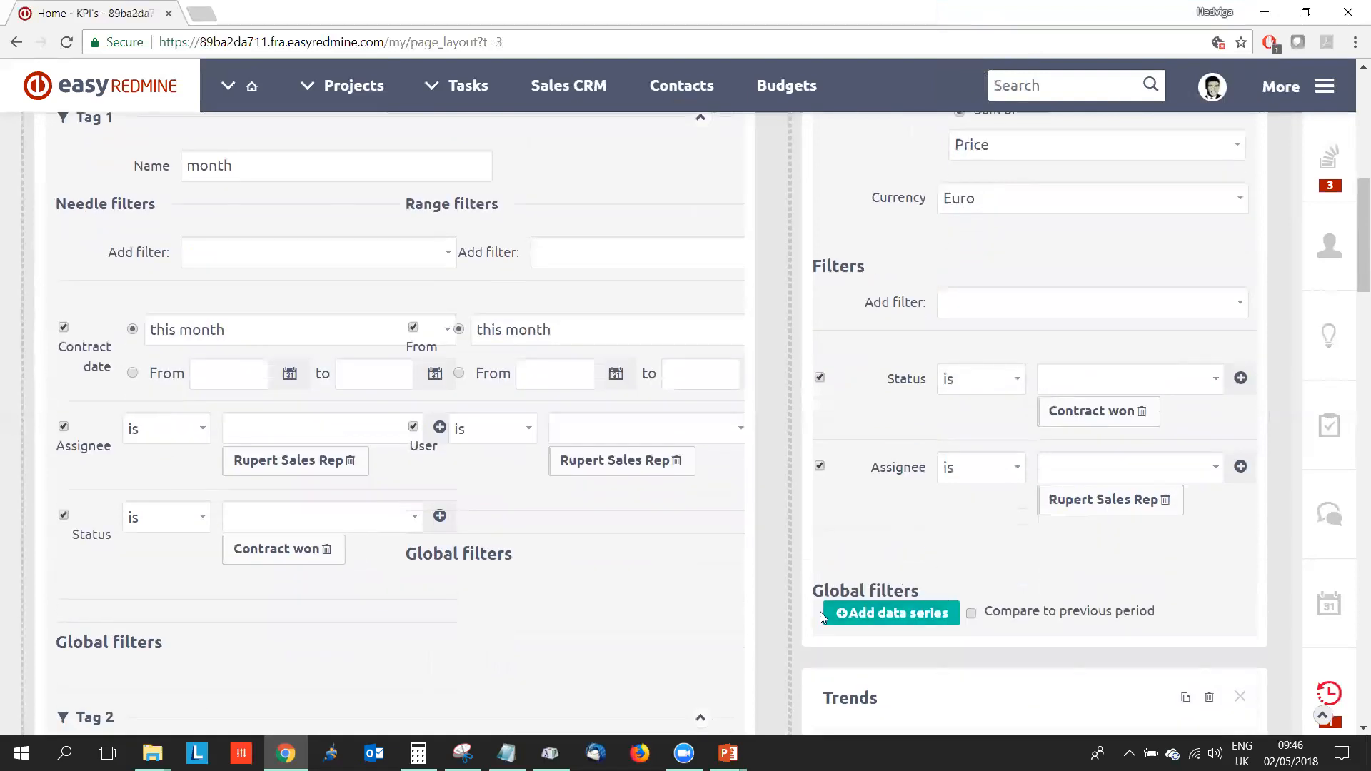
{"action": "left_click", "coordinate": [898, 617]}
{"action": "scroll", "coordinate": [897, 618], "scroll_direction": "down", "scroll_amount": 3}
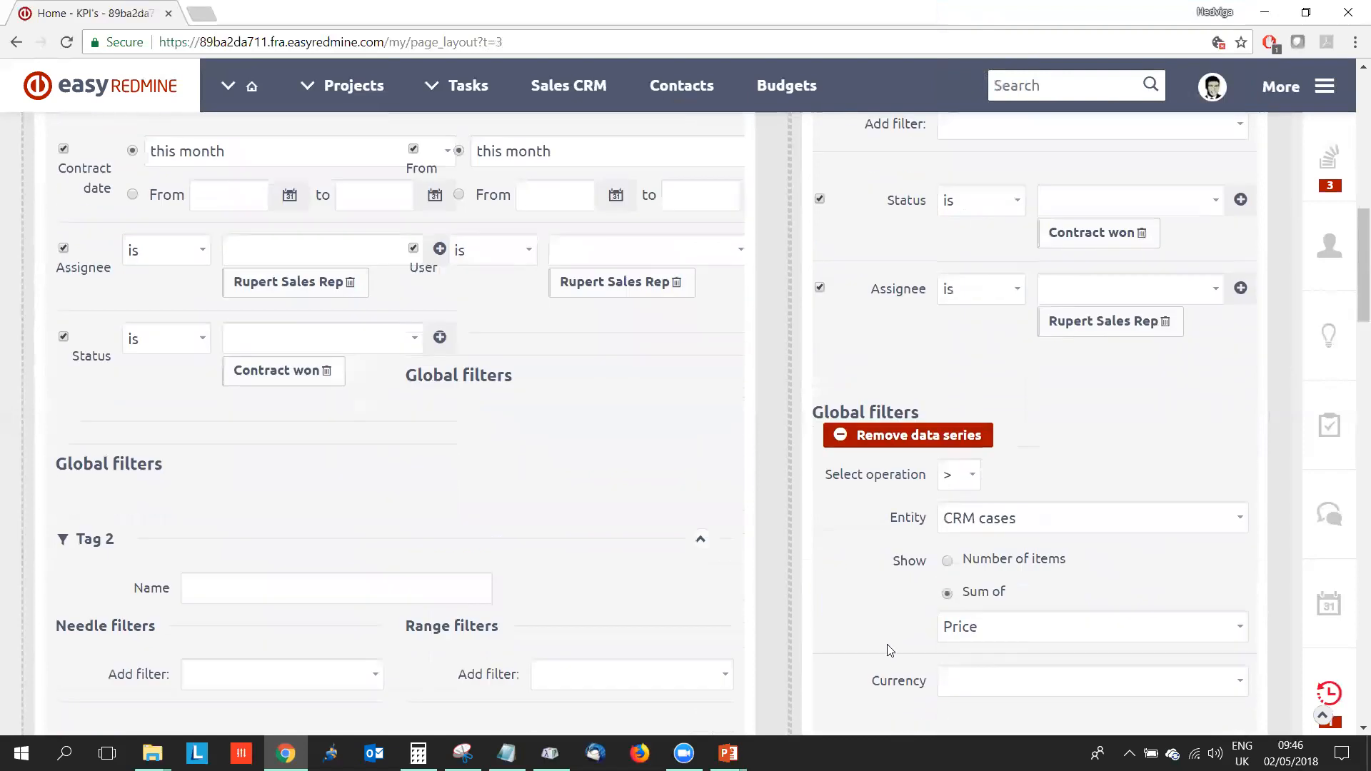
{"action": "scroll", "coordinate": [912, 540], "scroll_direction": "down", "scroll_amount": 3}
{"action": "scroll", "coordinate": [914, 564], "scroll_direction": "down", "scroll_amount": 1}
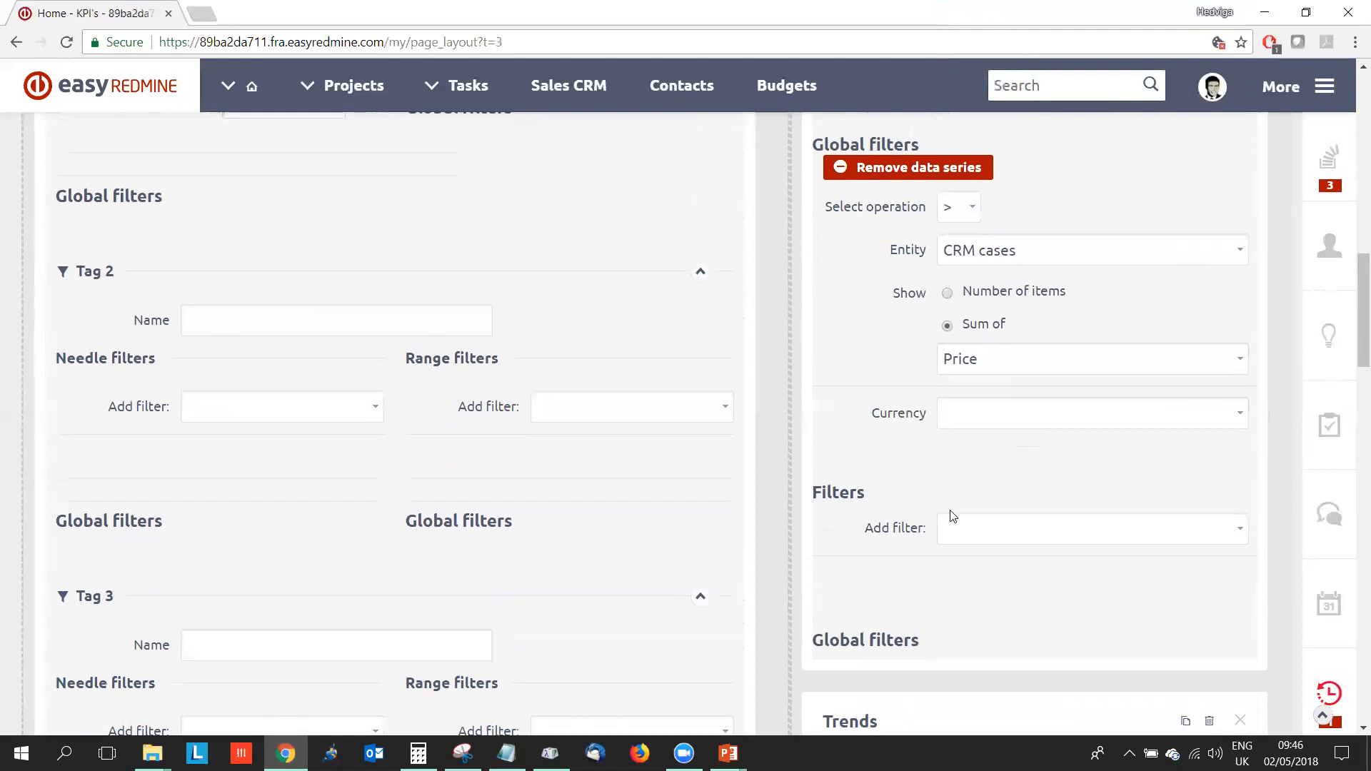
{"action": "left_click", "coordinate": [962, 211]}
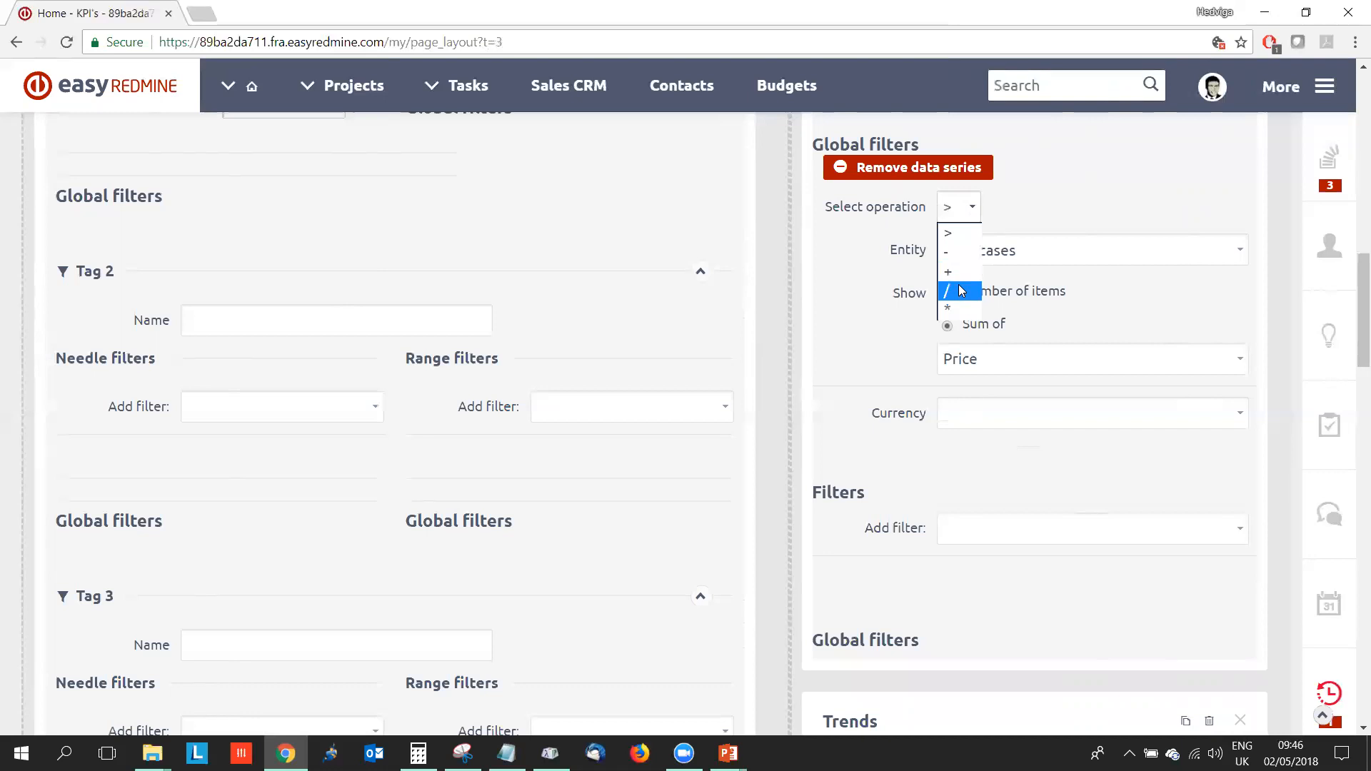
{"action": "left_click", "coordinate": [1026, 208]}
{"action": "scroll", "coordinate": [1026, 215], "scroll_direction": "up", "scroll_amount": 3}
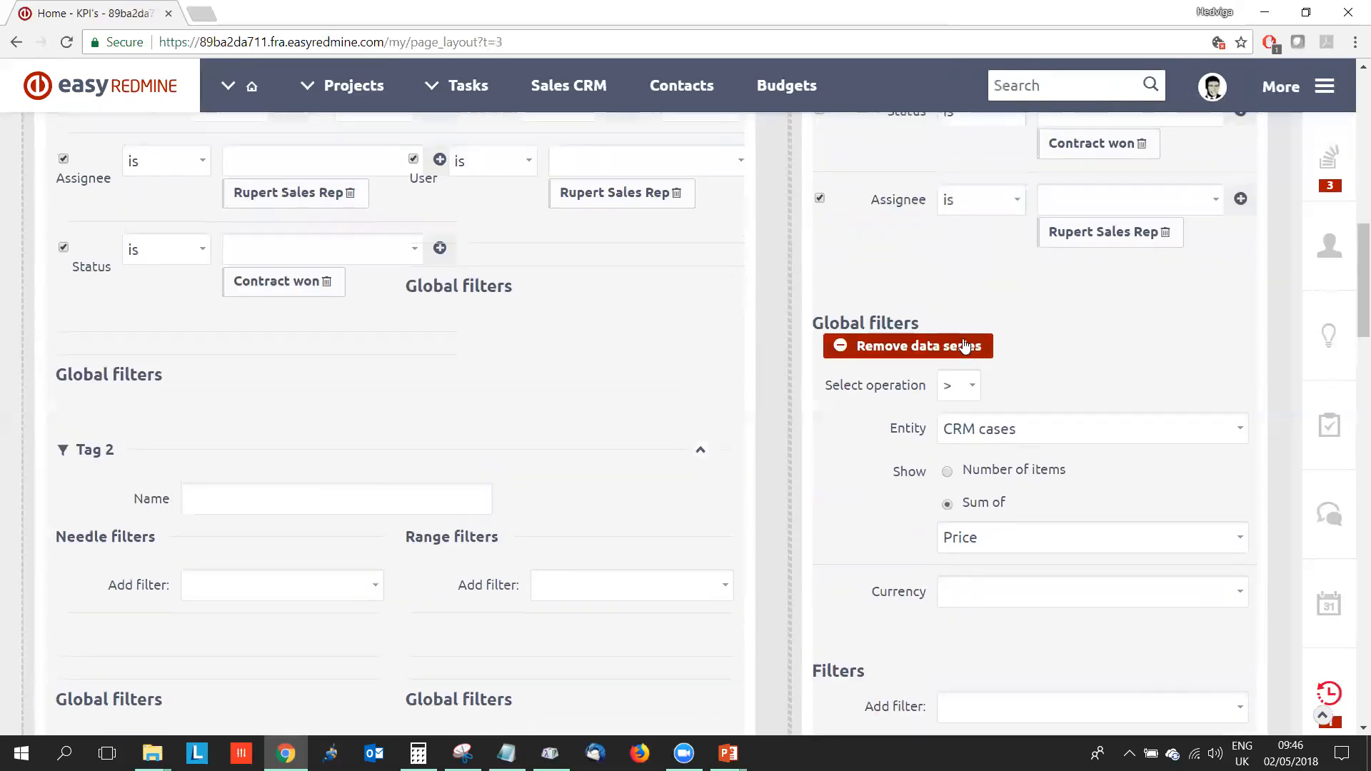
{"action": "left_click", "coordinate": [957, 343]}
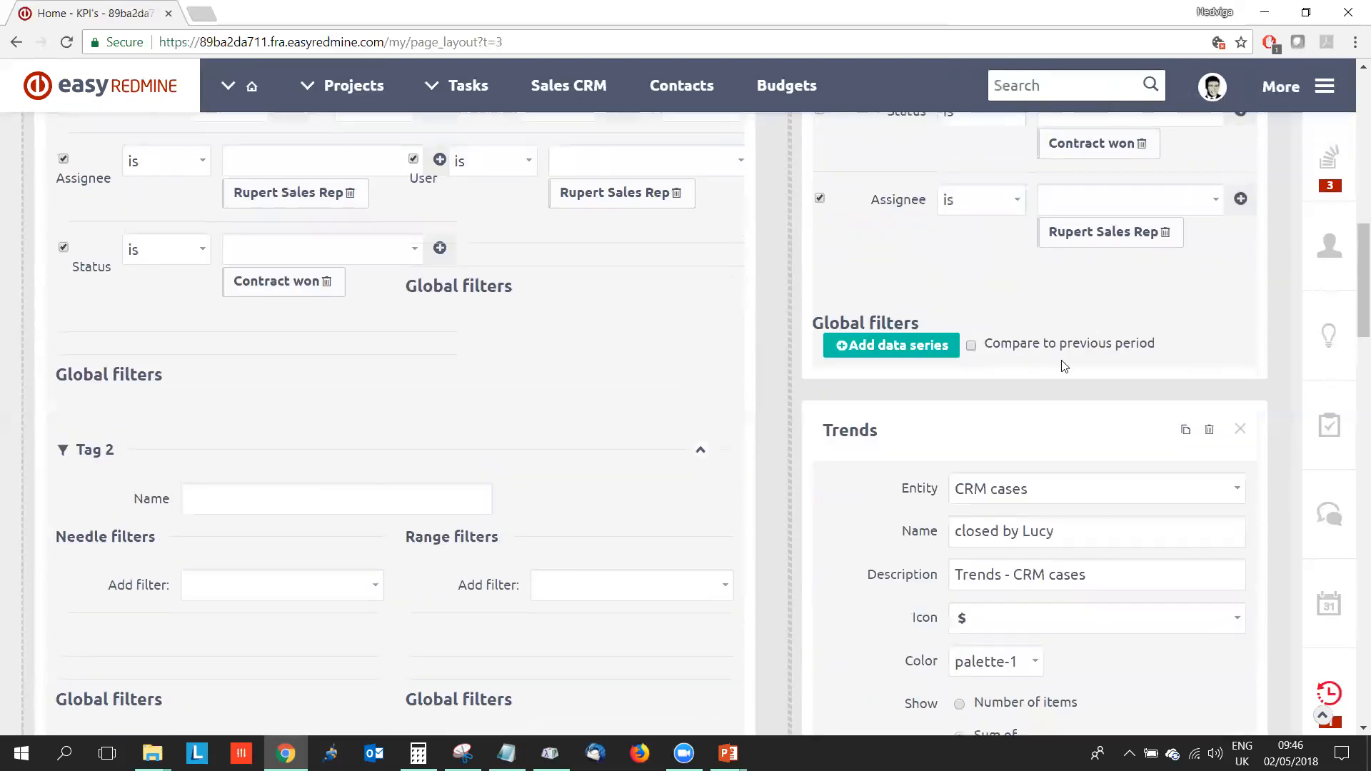
Enable comparison to the previous period for the new Trends module and save the KPI's page
{"action": "left_click", "coordinate": [1038, 349]}
{"action": "scroll", "coordinate": [1017, 442], "scroll_direction": "up", "scroll_amount": 4}
{"action": "scroll", "coordinate": [1017, 442], "scroll_direction": "up", "scroll_amount": 8}
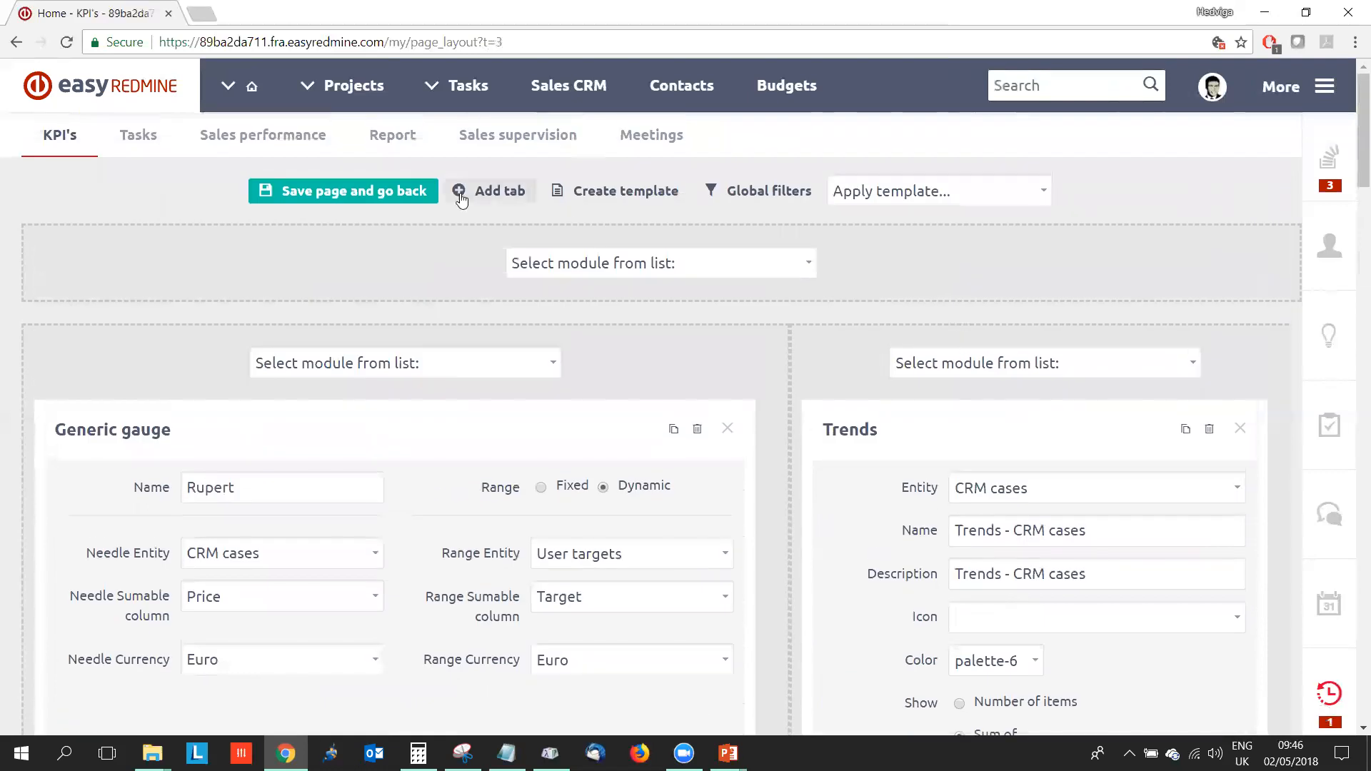
{"action": "left_click", "coordinate": [365, 192]}
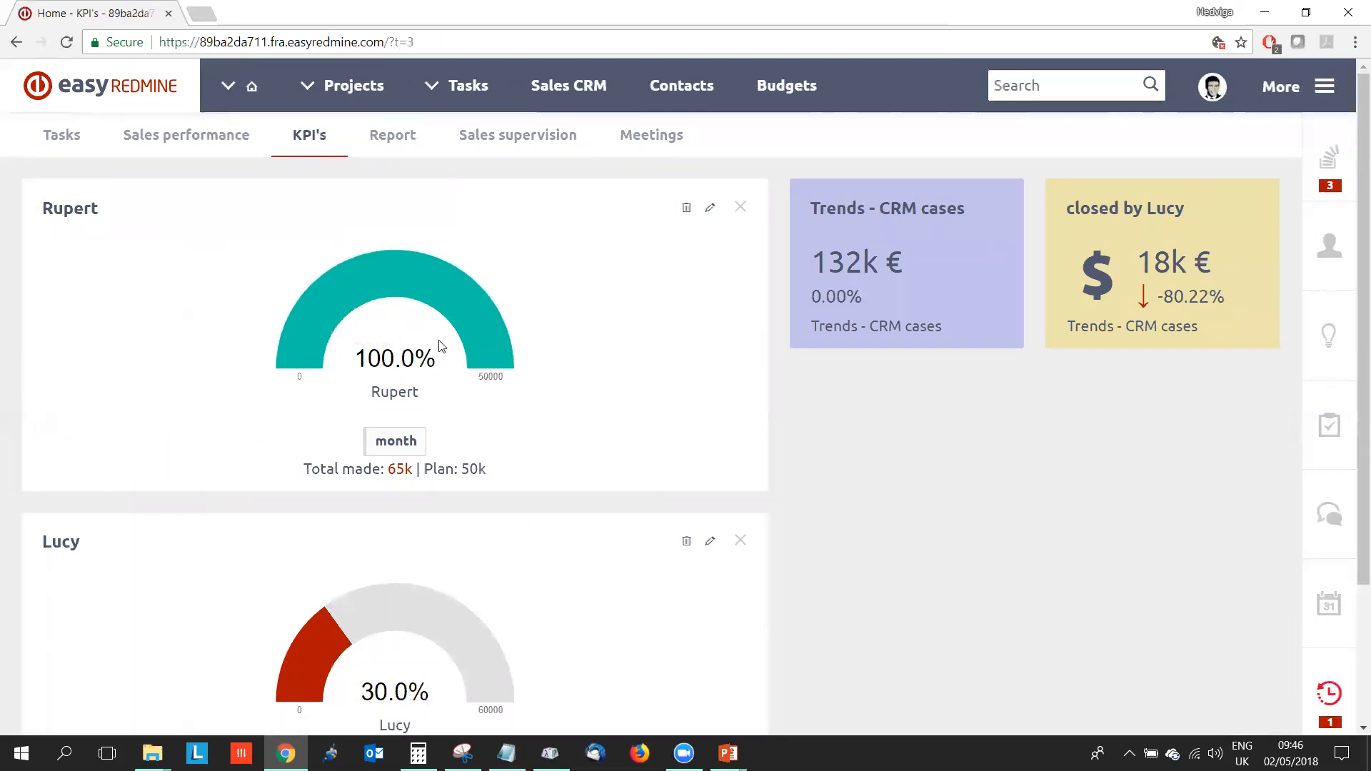
{"action": "scroll", "coordinate": [481, 422], "scroll_direction": "down", "scroll_amount": 2}
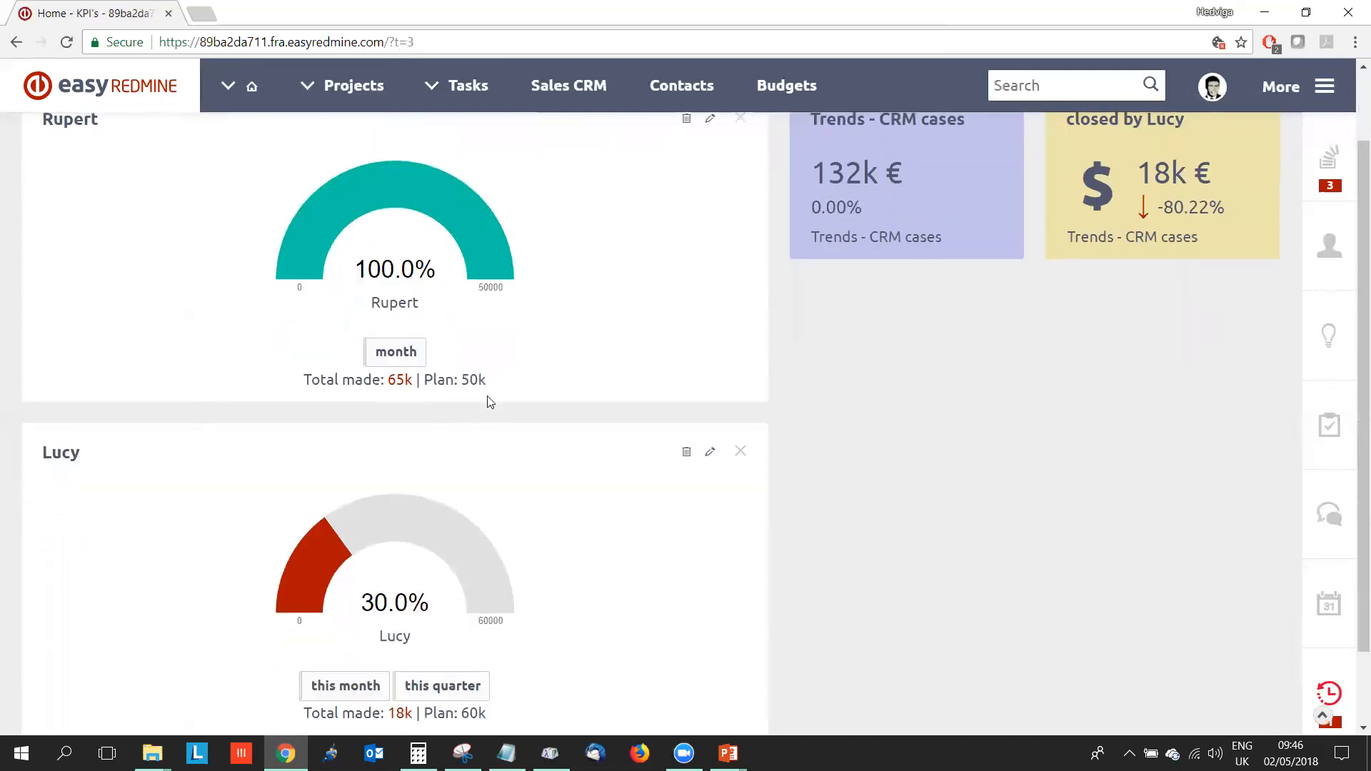
Inspect the upper gauge on the KPI's page, and look through the My tasks list on the Tasks page
{"action": "scroll", "coordinate": [915, 500], "scroll_direction": "up", "scroll_amount": 2}
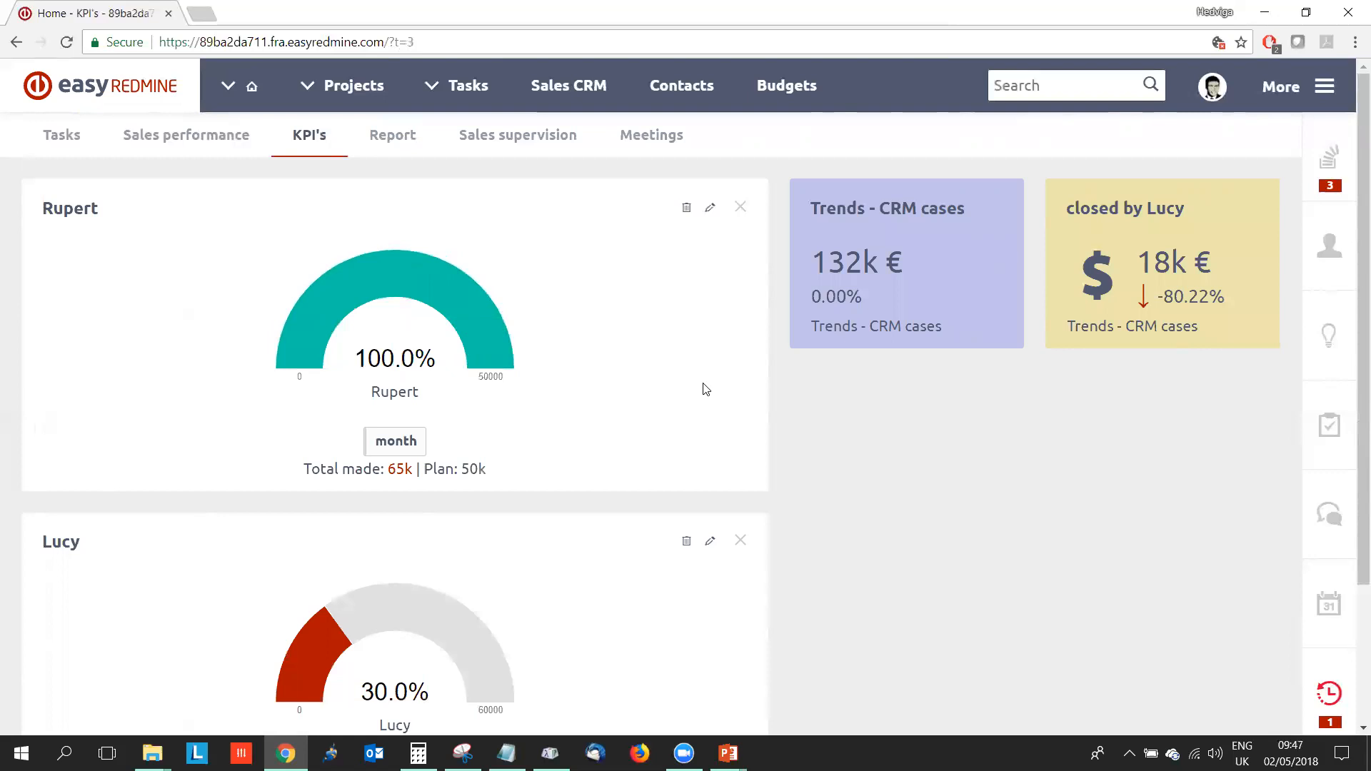
{"action": "mouse_move", "coordinate": [426, 287]}
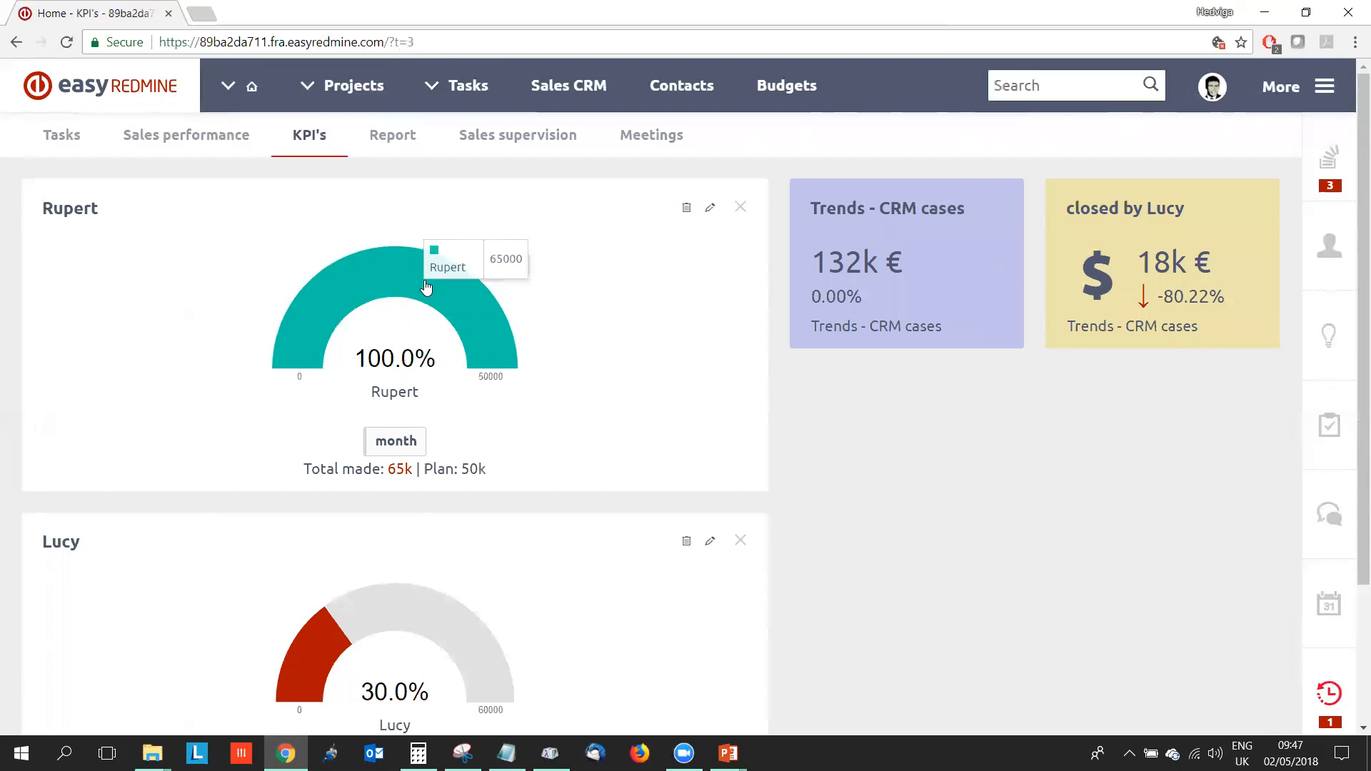
{"action": "left_click", "coordinate": [68, 140]}
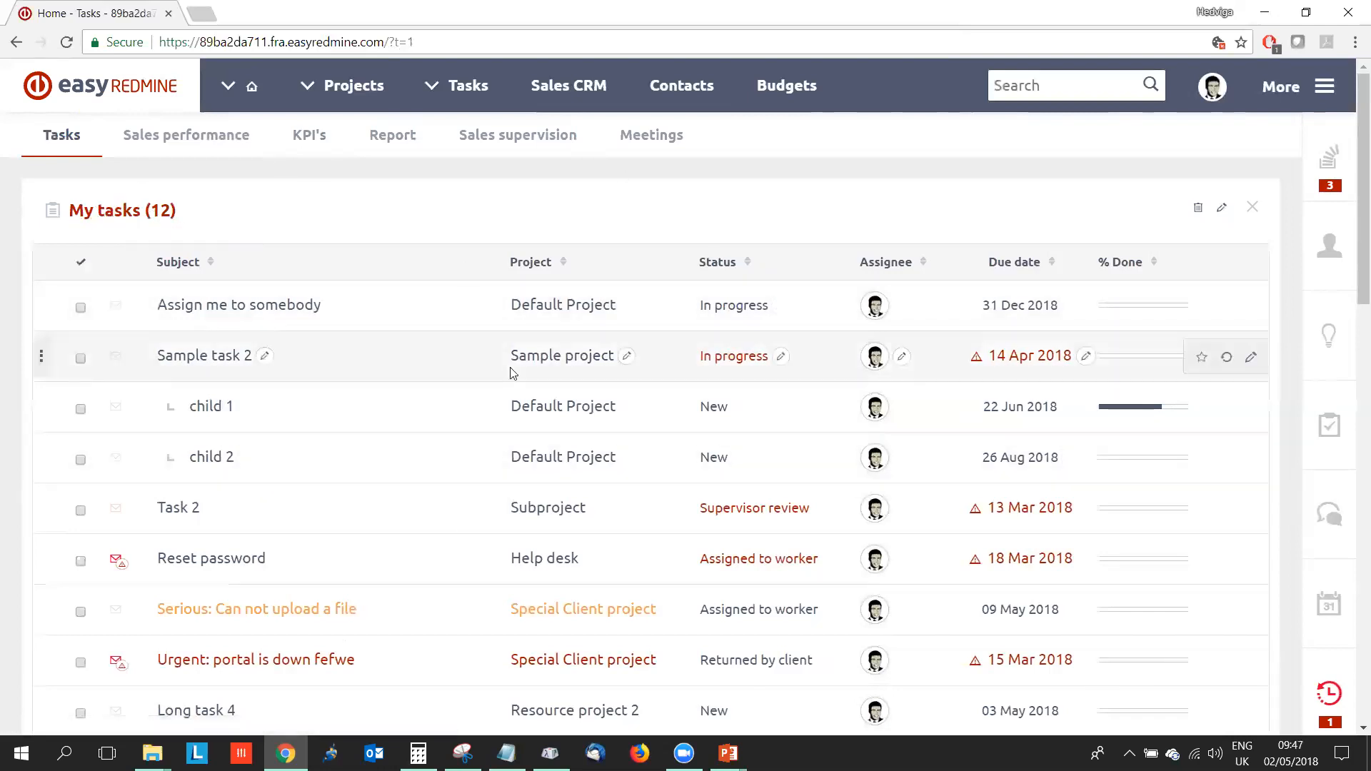
{"action": "scroll", "coordinate": [571, 373], "scroll_direction": "down", "scroll_amount": 5}
{"action": "scroll", "coordinate": [796, 455], "scroll_direction": "up", "scroll_amount": 2}
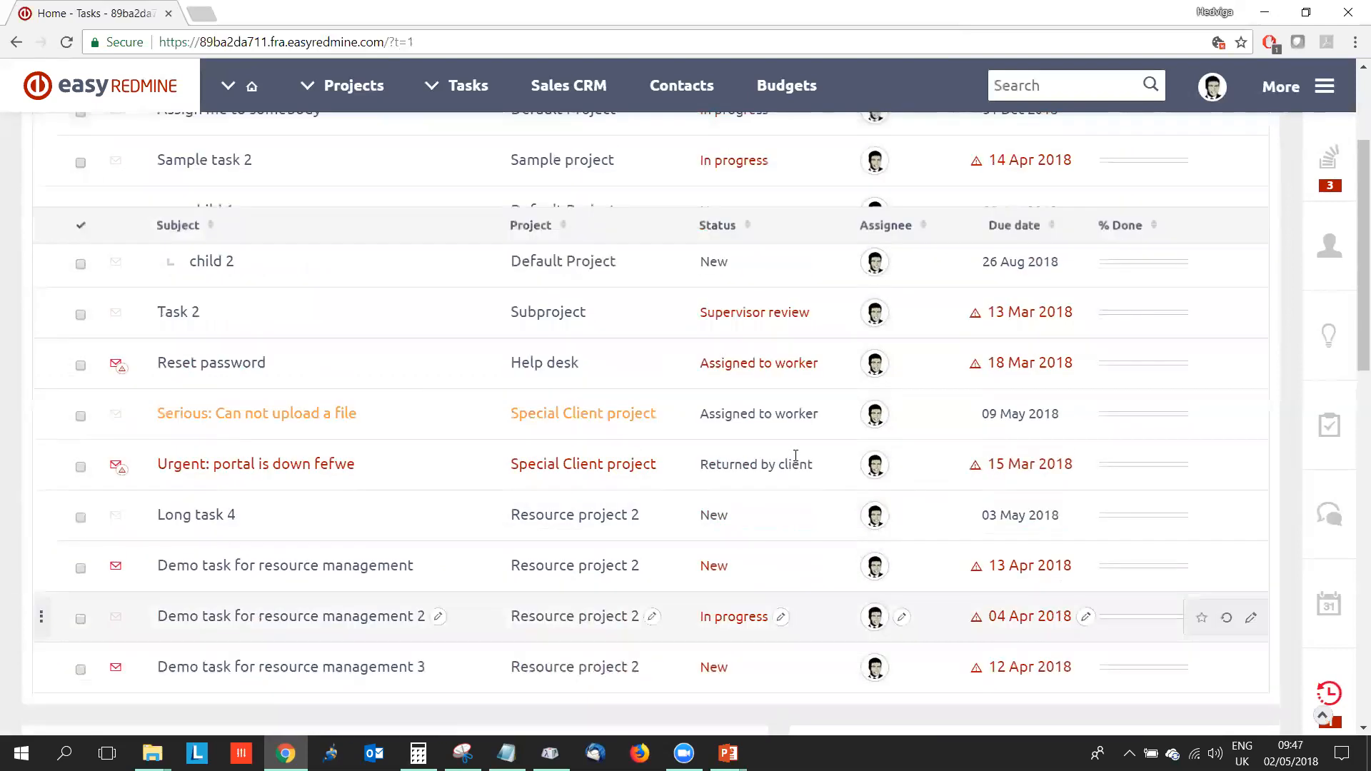
{"action": "scroll", "coordinate": [795, 455], "scroll_direction": "up", "scroll_amount": 3}
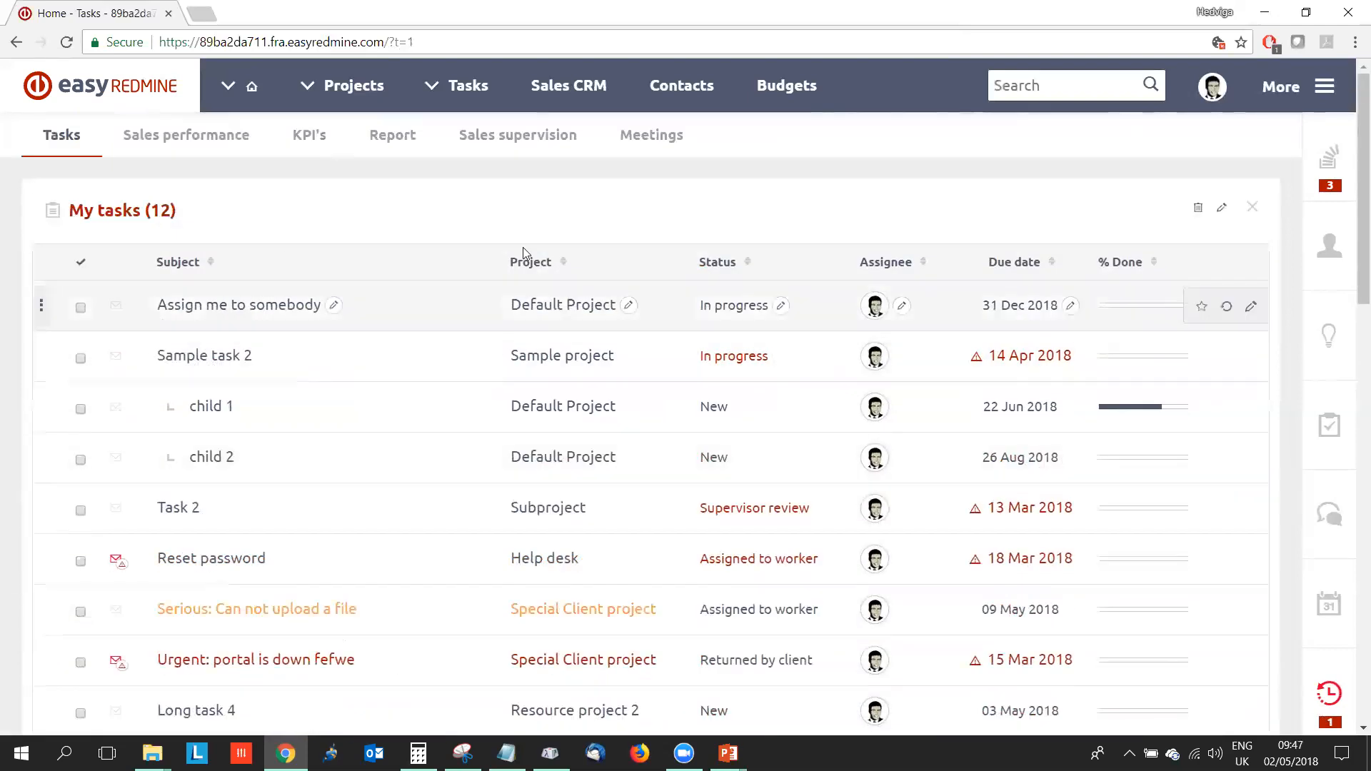
Open the My tasks filter as a full task list in a separate browser tab and look through its tasks
{"action": "left_click", "coordinate": [131, 214]}
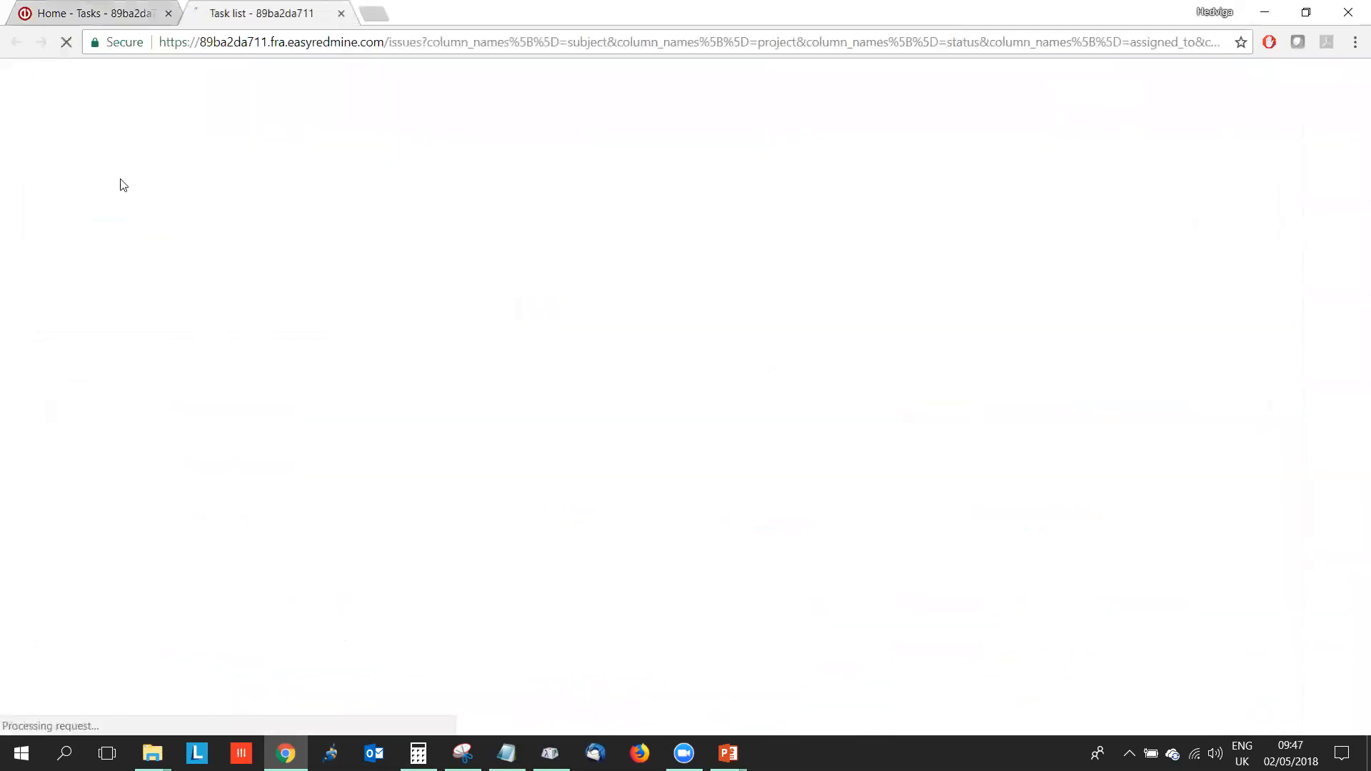
{"action": "left_click", "coordinate": [92, 17]}
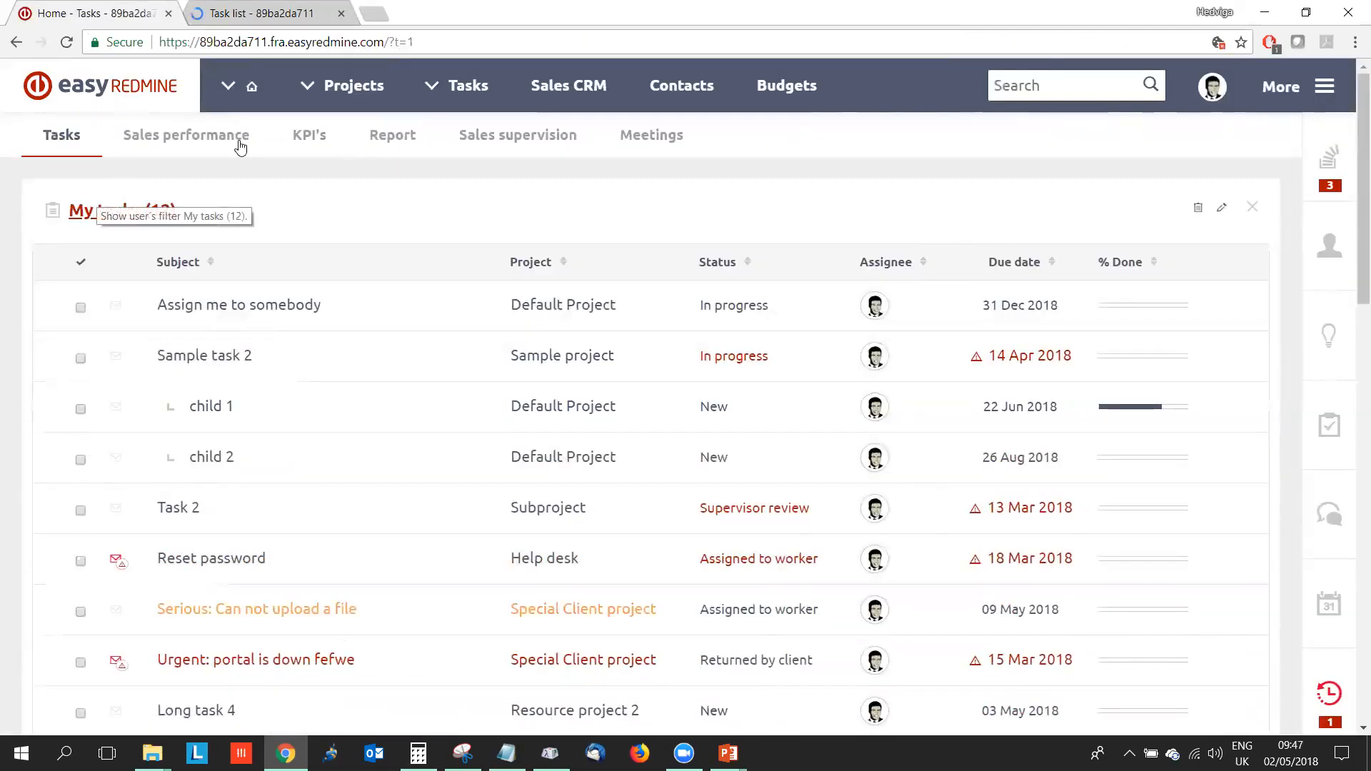
{"action": "left_click", "coordinate": [212, 15]}
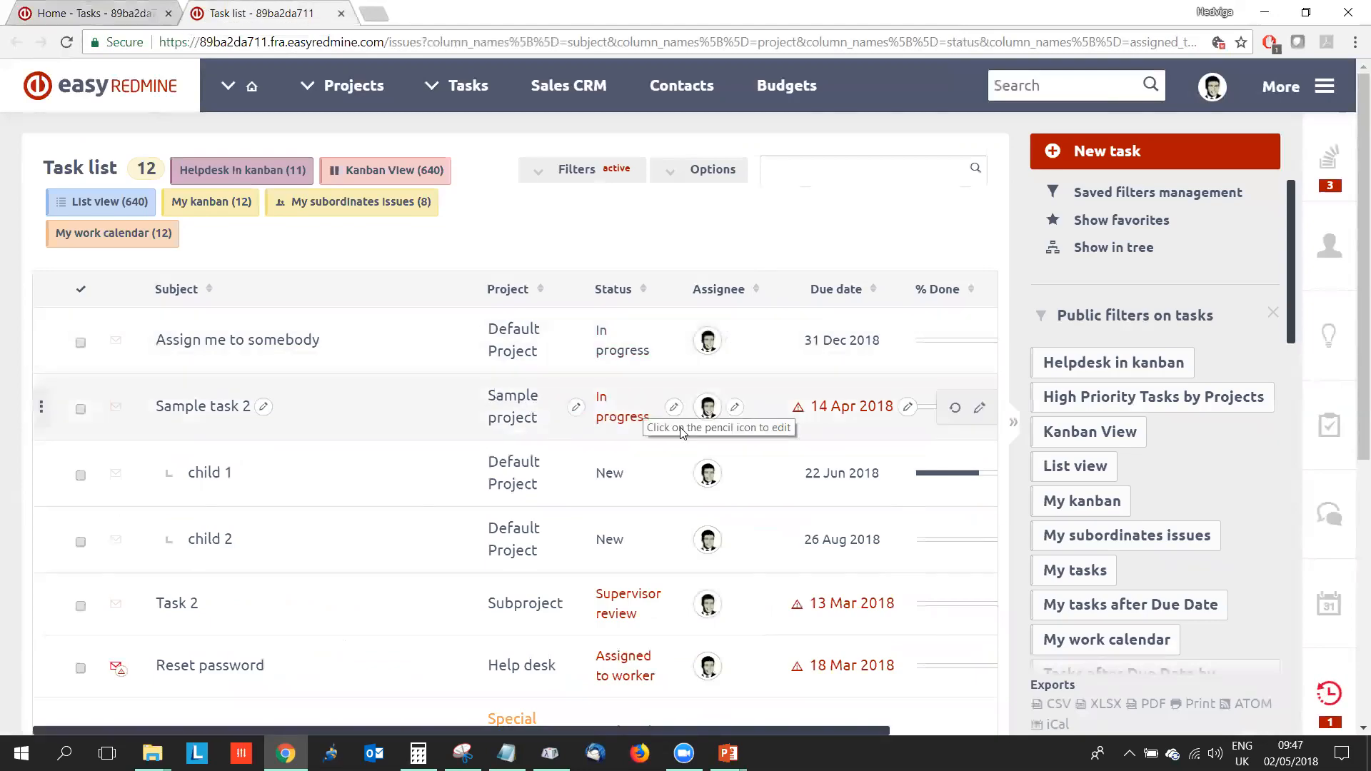
{"action": "scroll", "coordinate": [738, 467], "scroll_direction": "down", "scroll_amount": 5}
{"action": "scroll", "coordinate": [739, 467], "scroll_direction": "up", "scroll_amount": 5}
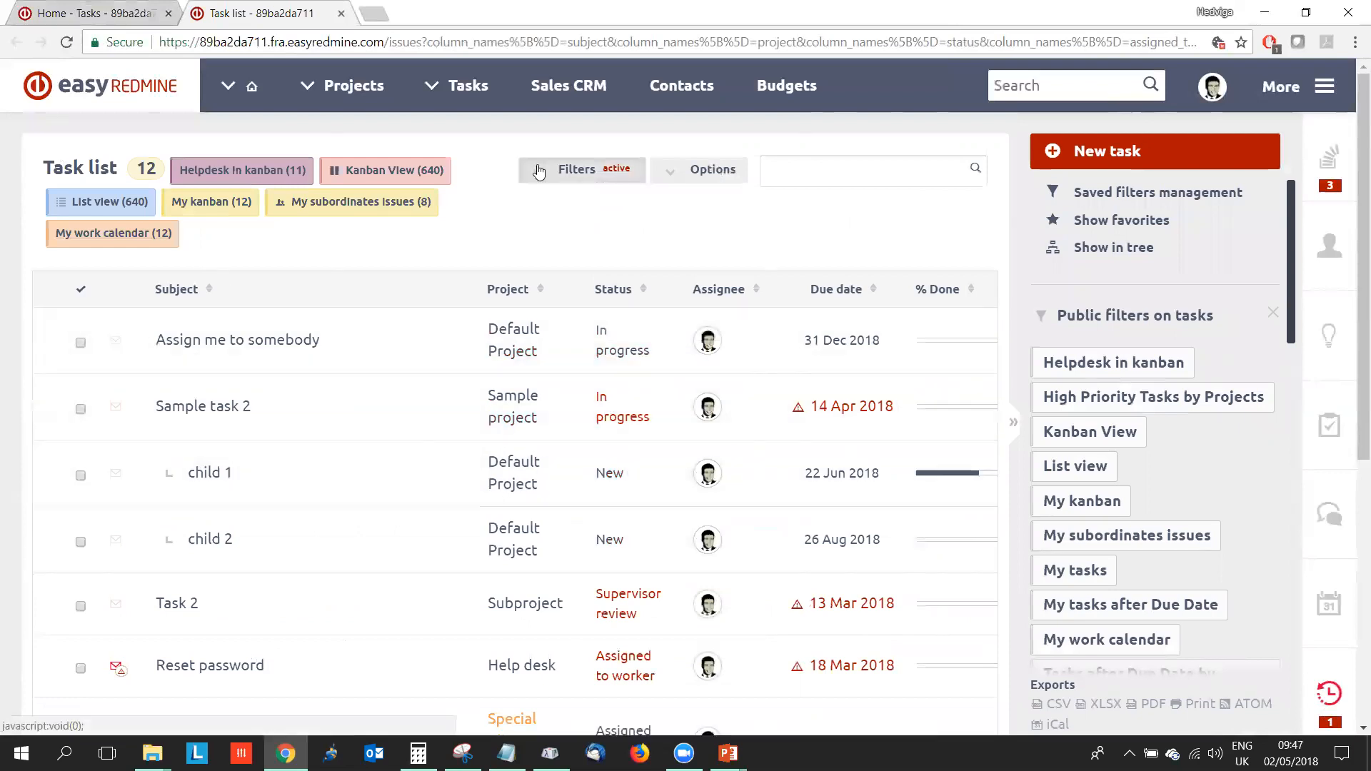
Examine the task list's active filters and its display options for outputs and columns
{"action": "left_click", "coordinate": [572, 169]}
{"action": "left_click", "coordinate": [705, 170]}
{"action": "scroll", "coordinate": [370, 414], "scroll_direction": "down", "scroll_amount": 5}
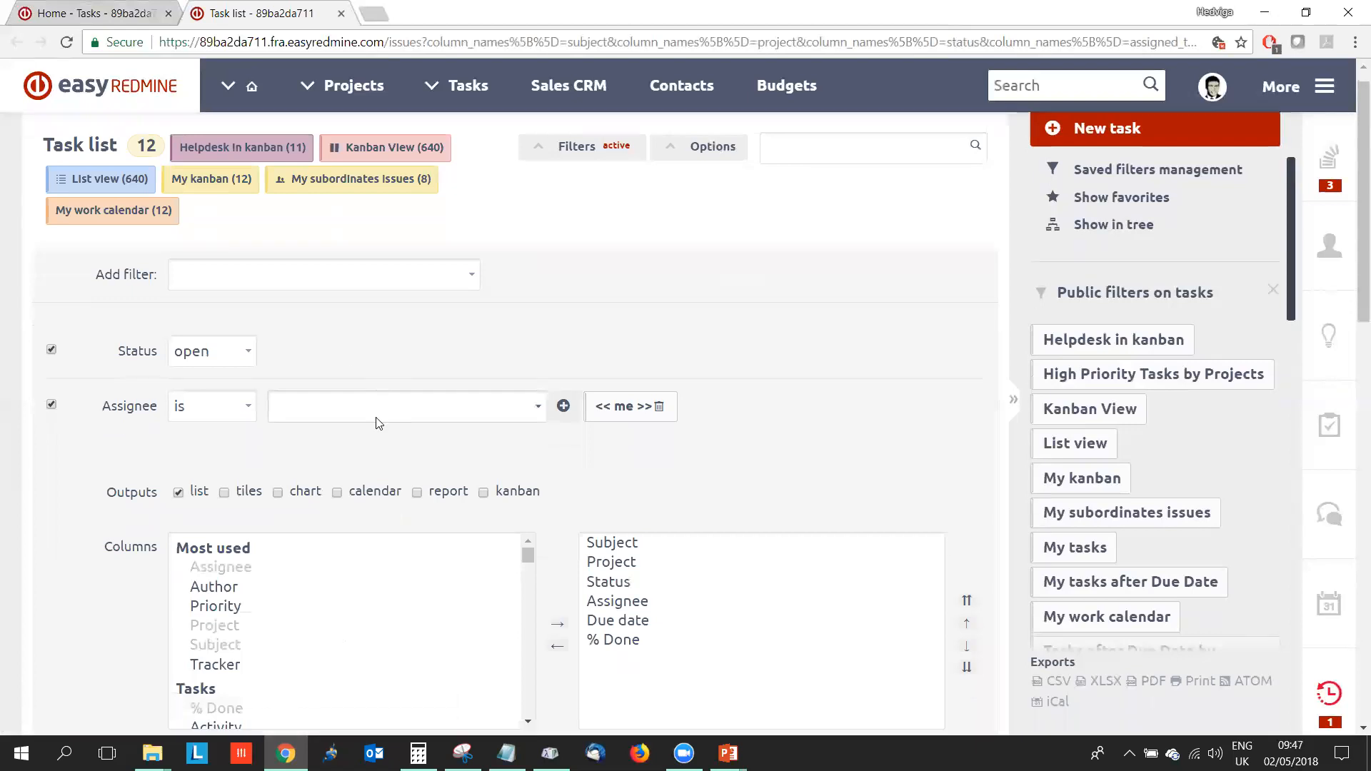
{"action": "scroll", "coordinate": [539, 444], "scroll_direction": "up", "scroll_amount": 5}
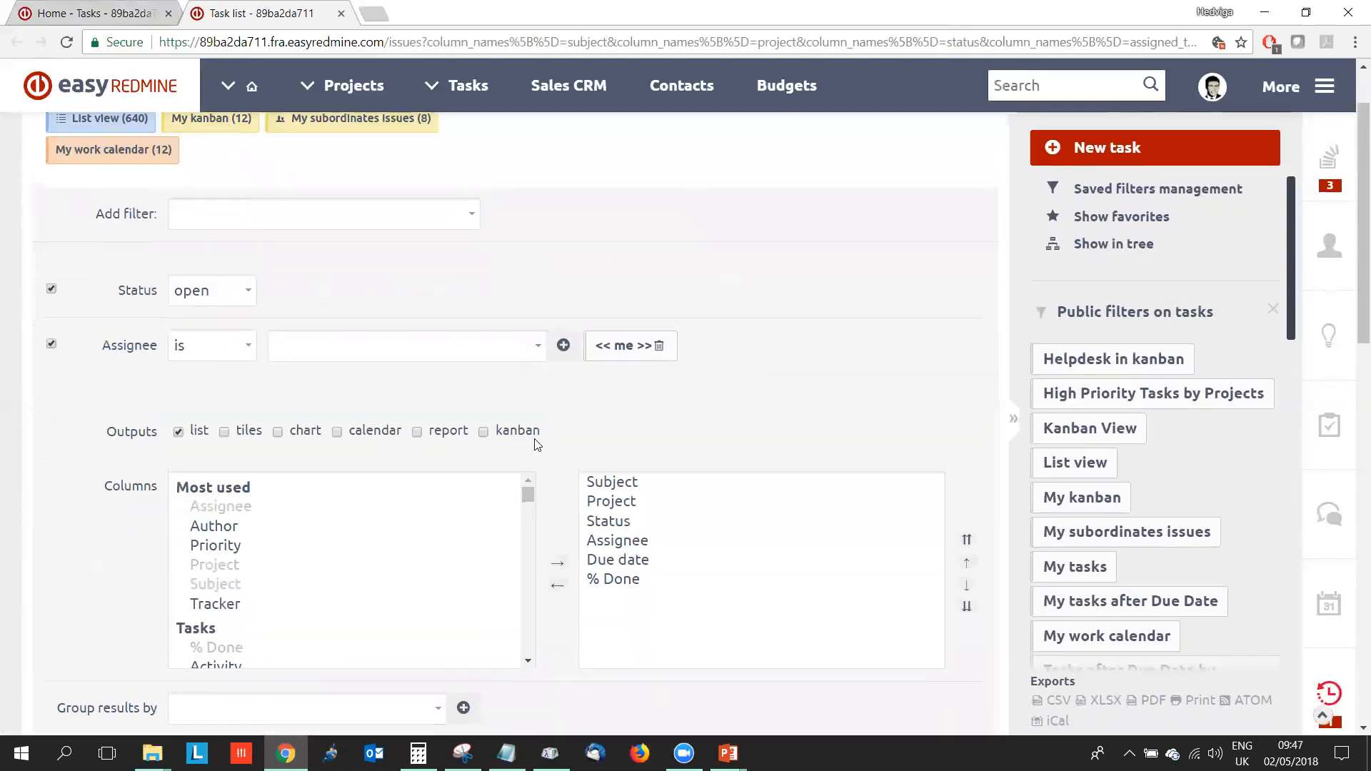
{"action": "left_click", "coordinate": [590, 173]}
{"action": "left_click", "coordinate": [697, 169]}
{"action": "left_click", "coordinate": [688, 169]}
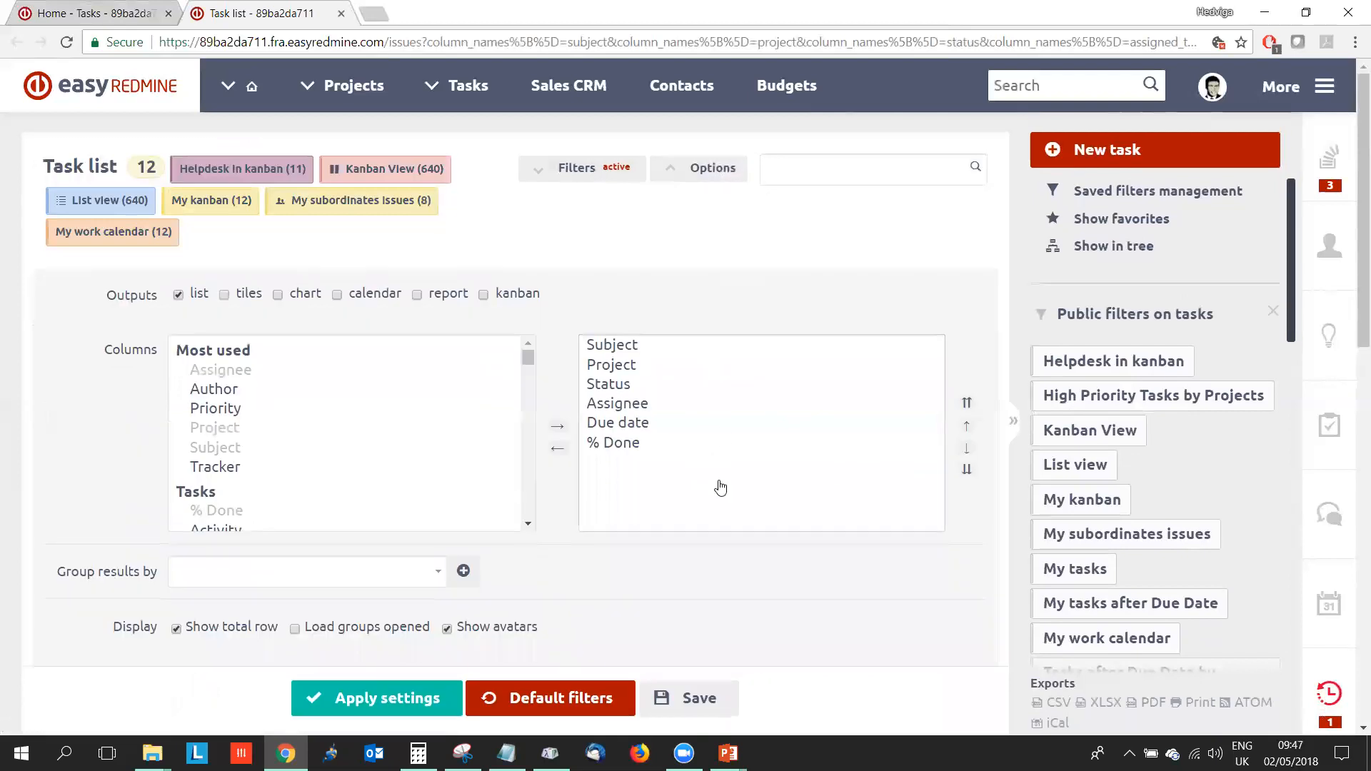
Start saving the current task list settings as a new filter and name it webinar
{"action": "scroll", "coordinate": [719, 484], "scroll_direction": "down", "scroll_amount": 3}
{"action": "left_click", "coordinate": [696, 529]}
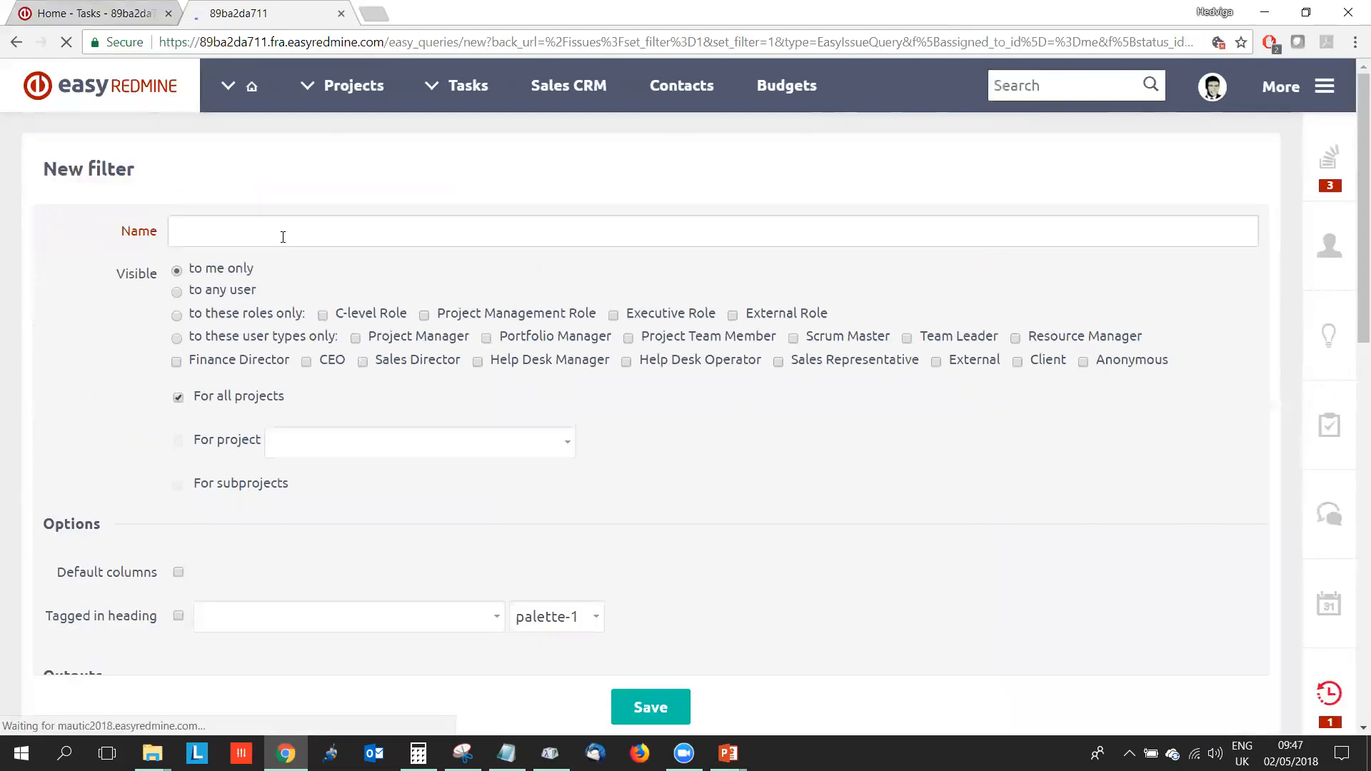
{"action": "type", "text": "webinar"}
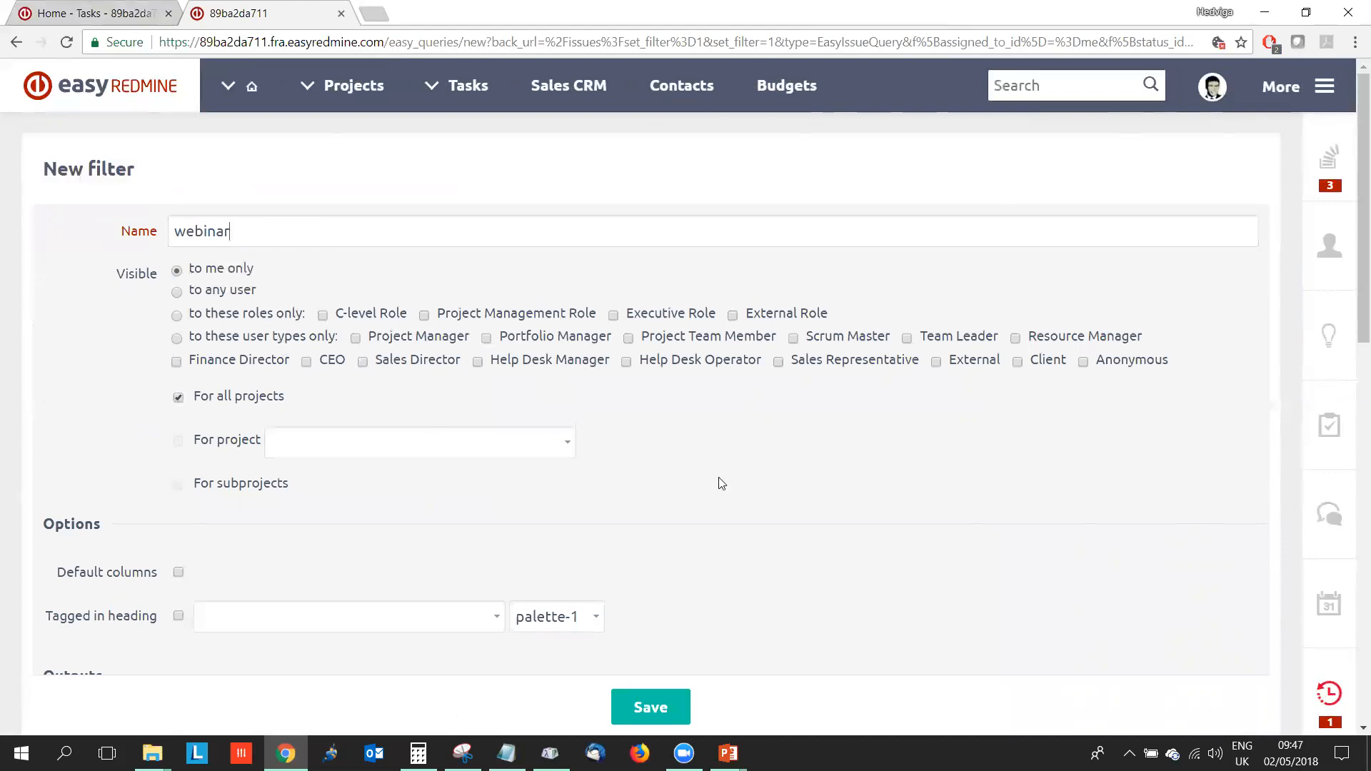
Tag the webinar filter in the heading with the palette-13 color and save the filter
{"action": "scroll", "coordinate": [717, 484], "scroll_direction": "down", "scroll_amount": 3}
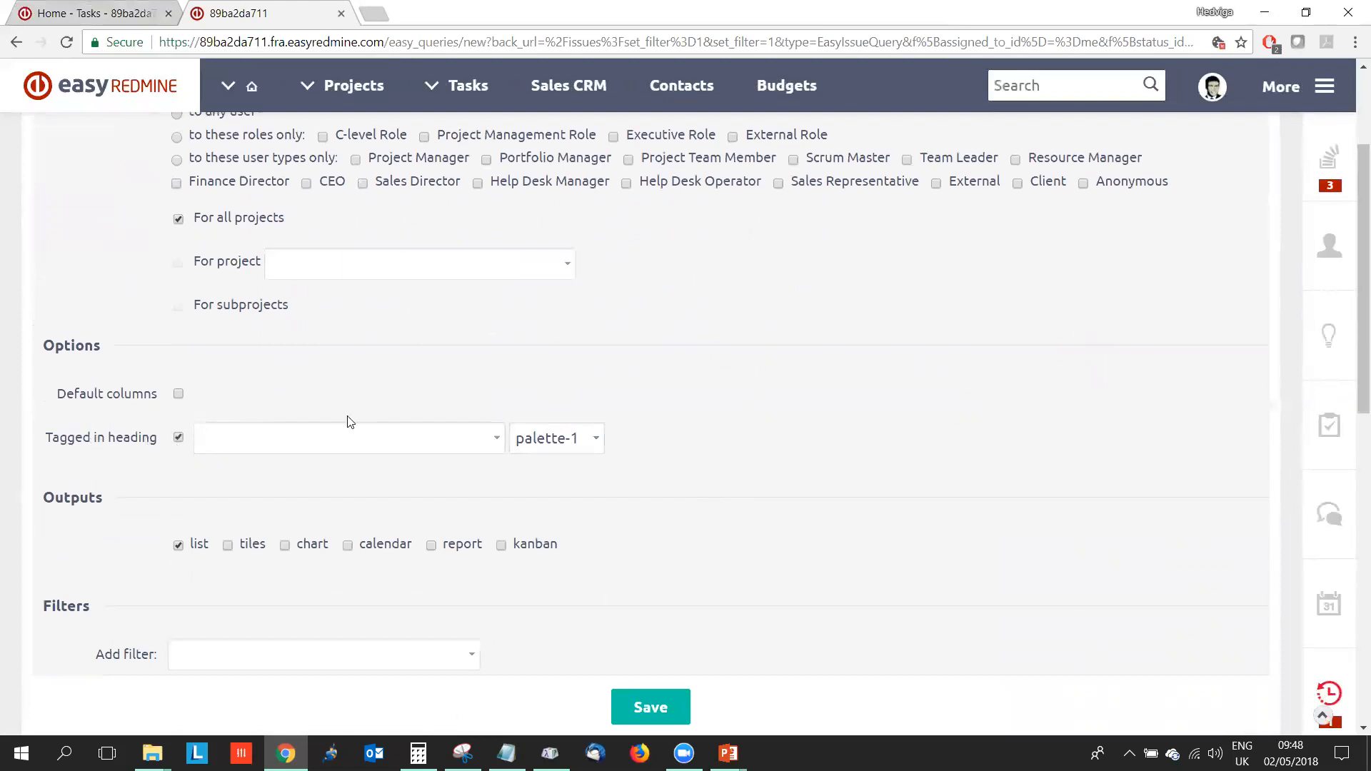
{"action": "left_click", "coordinate": [547, 444]}
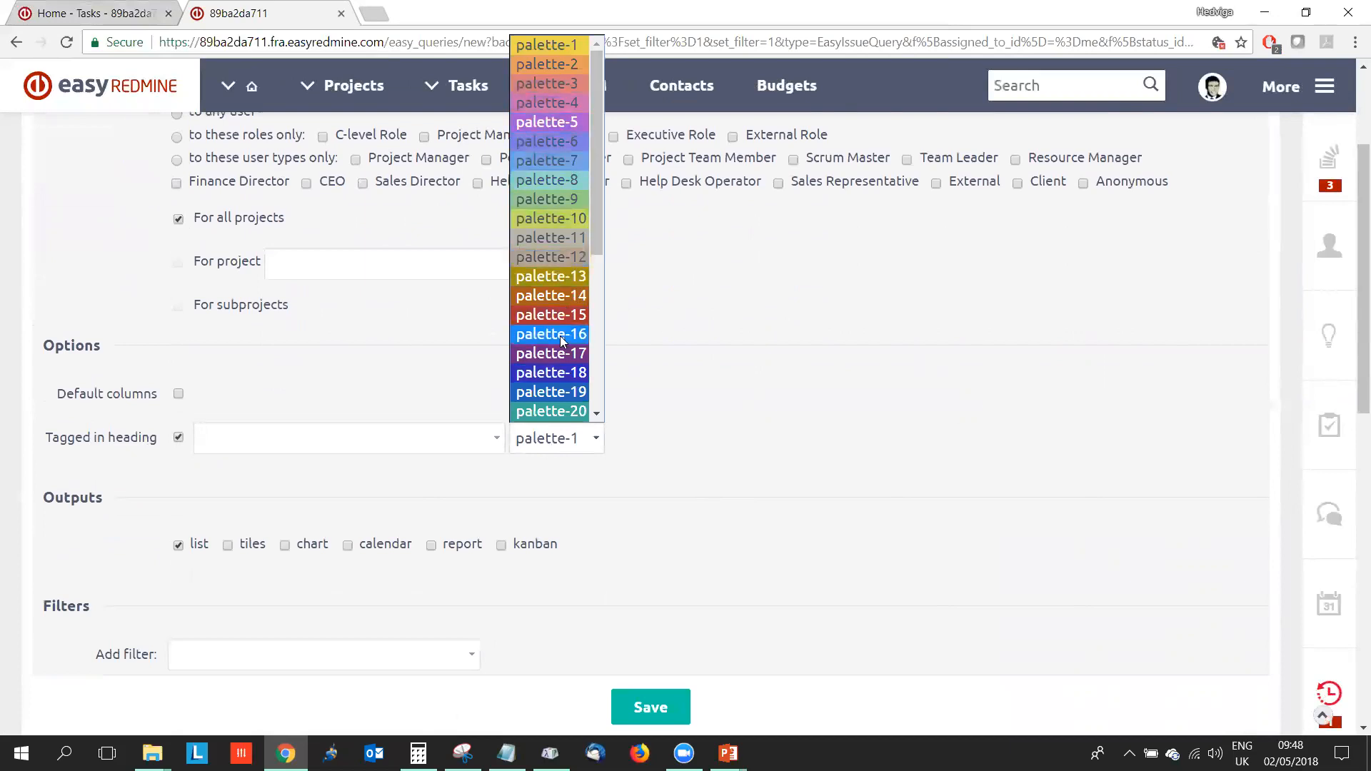
{"action": "left_click", "coordinate": [558, 283]}
{"action": "scroll", "coordinate": [735, 422], "scroll_direction": "down", "scroll_amount": 5}
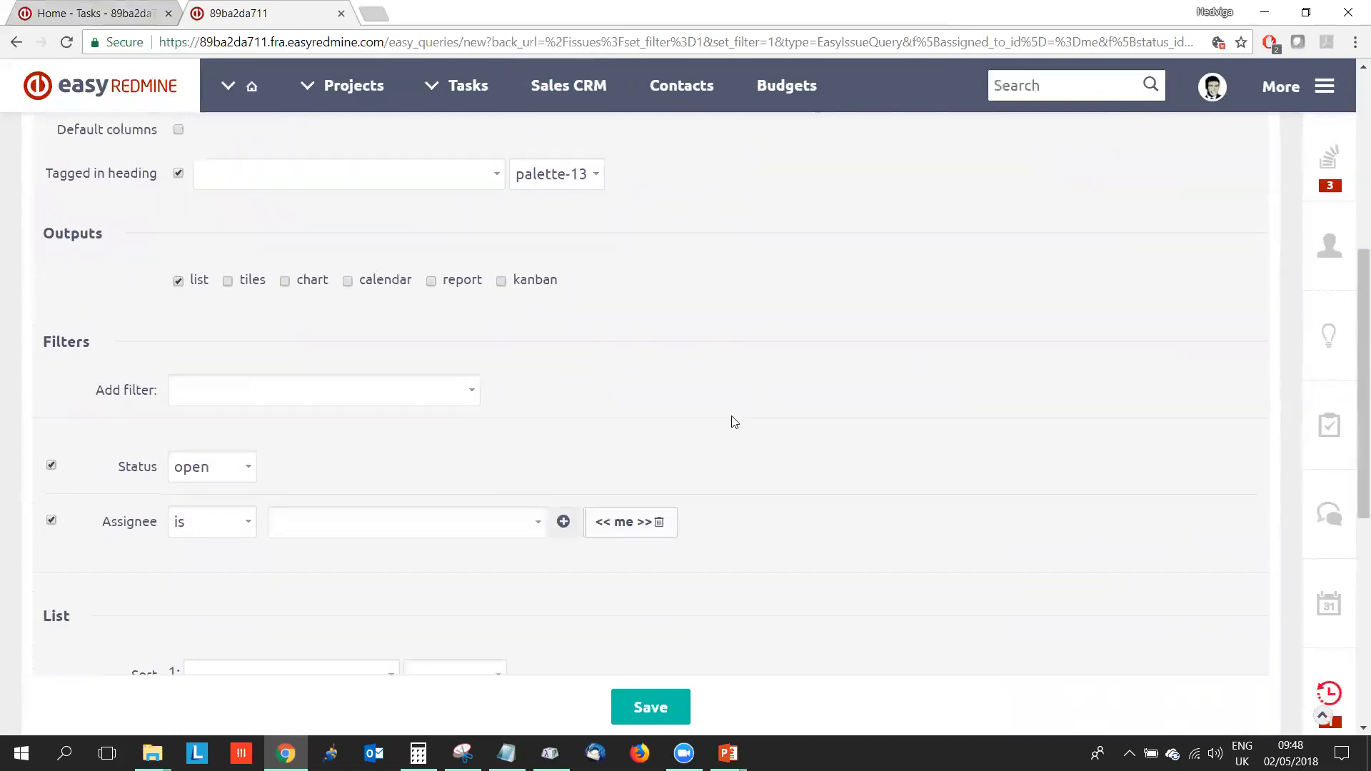
{"action": "scroll", "coordinate": [735, 423], "scroll_direction": "down", "scroll_amount": 1}
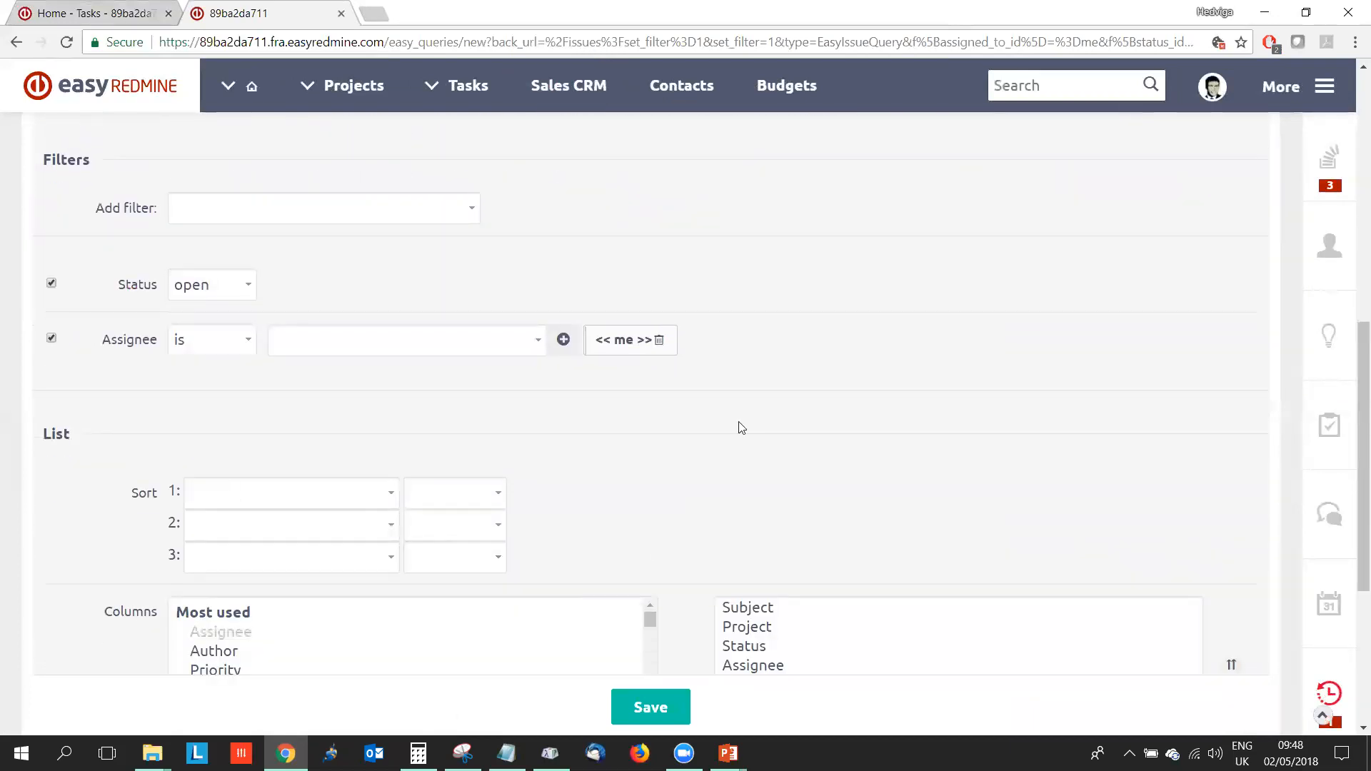
{"action": "scroll", "coordinate": [318, 477], "scroll_direction": "down", "scroll_amount": 4}
{"action": "left_click", "coordinate": [629, 667]}
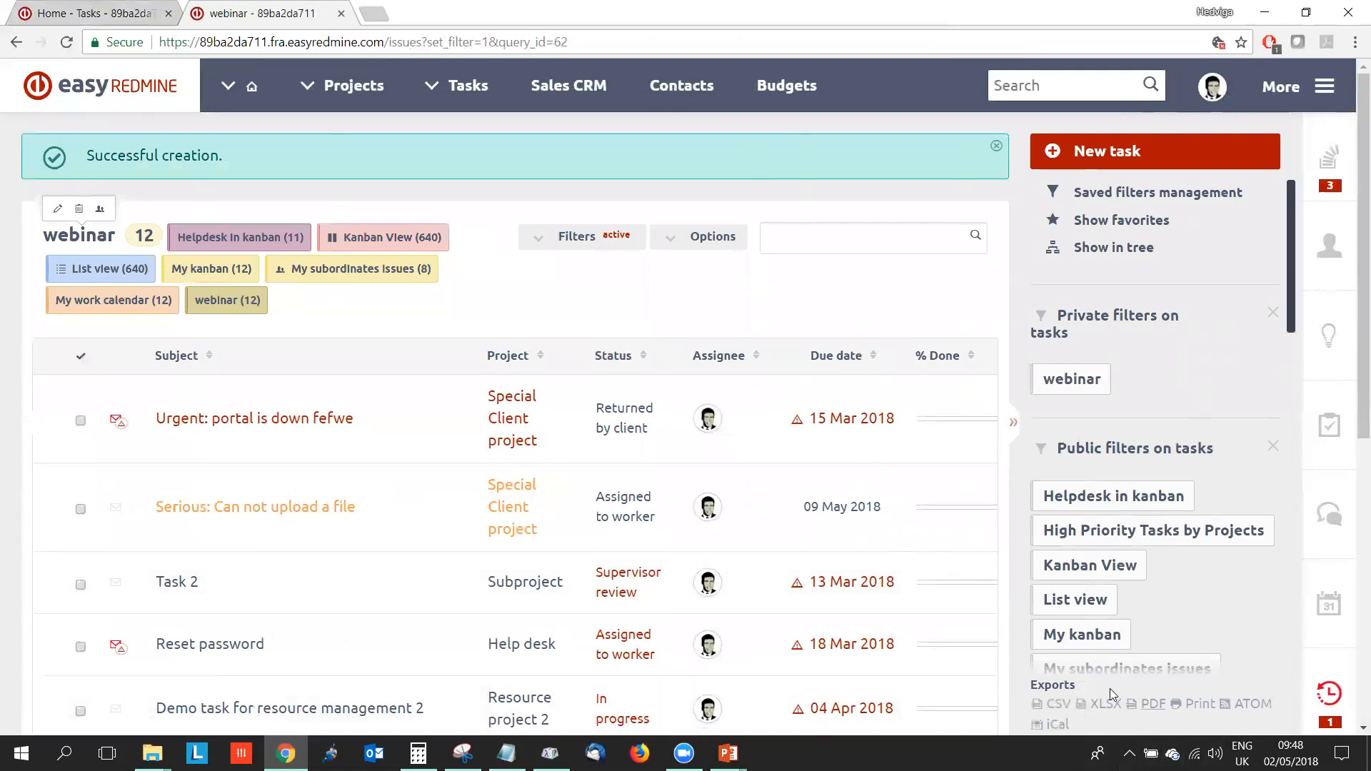
Review the CSV and XLSX export options for the webinar task list without exporting
{"action": "left_click", "coordinate": [1057, 704]}
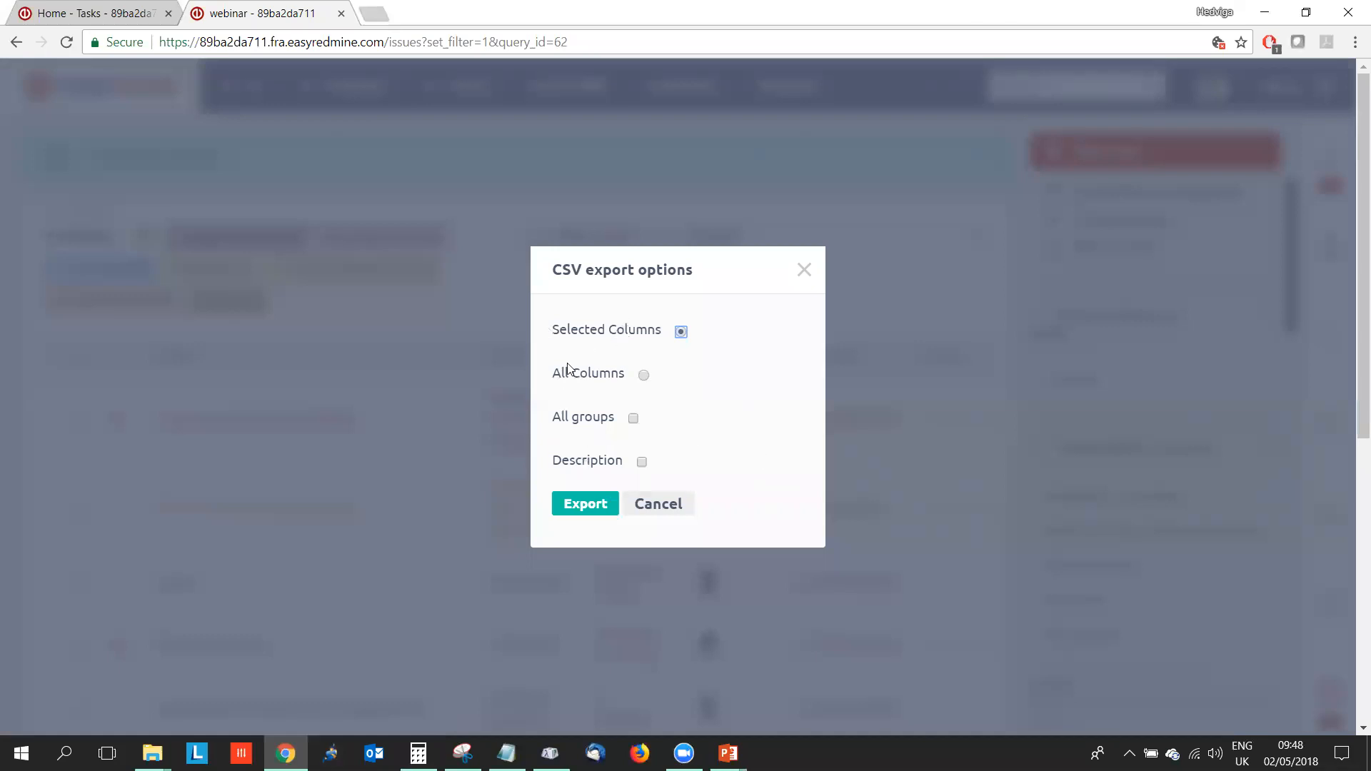
{"action": "left_click", "coordinate": [804, 270]}
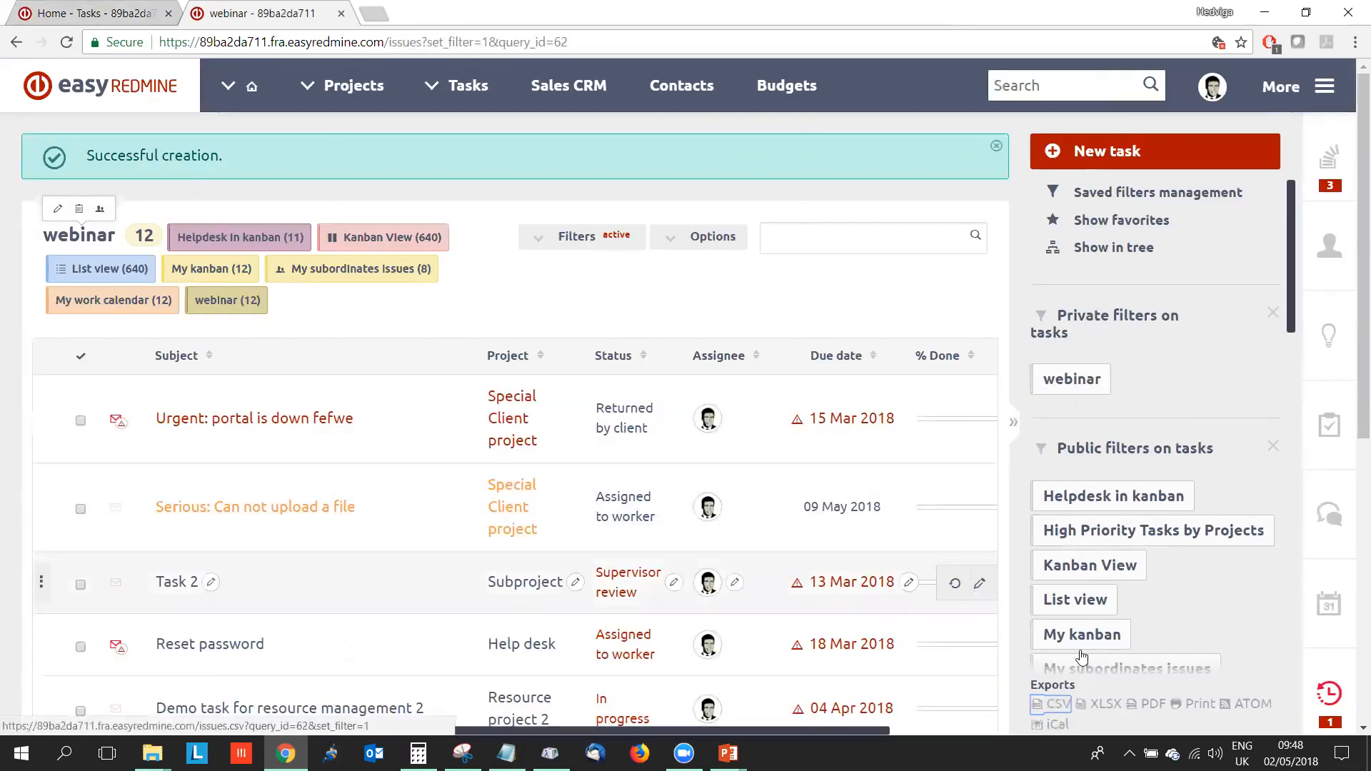
{"action": "left_click", "coordinate": [1119, 700]}
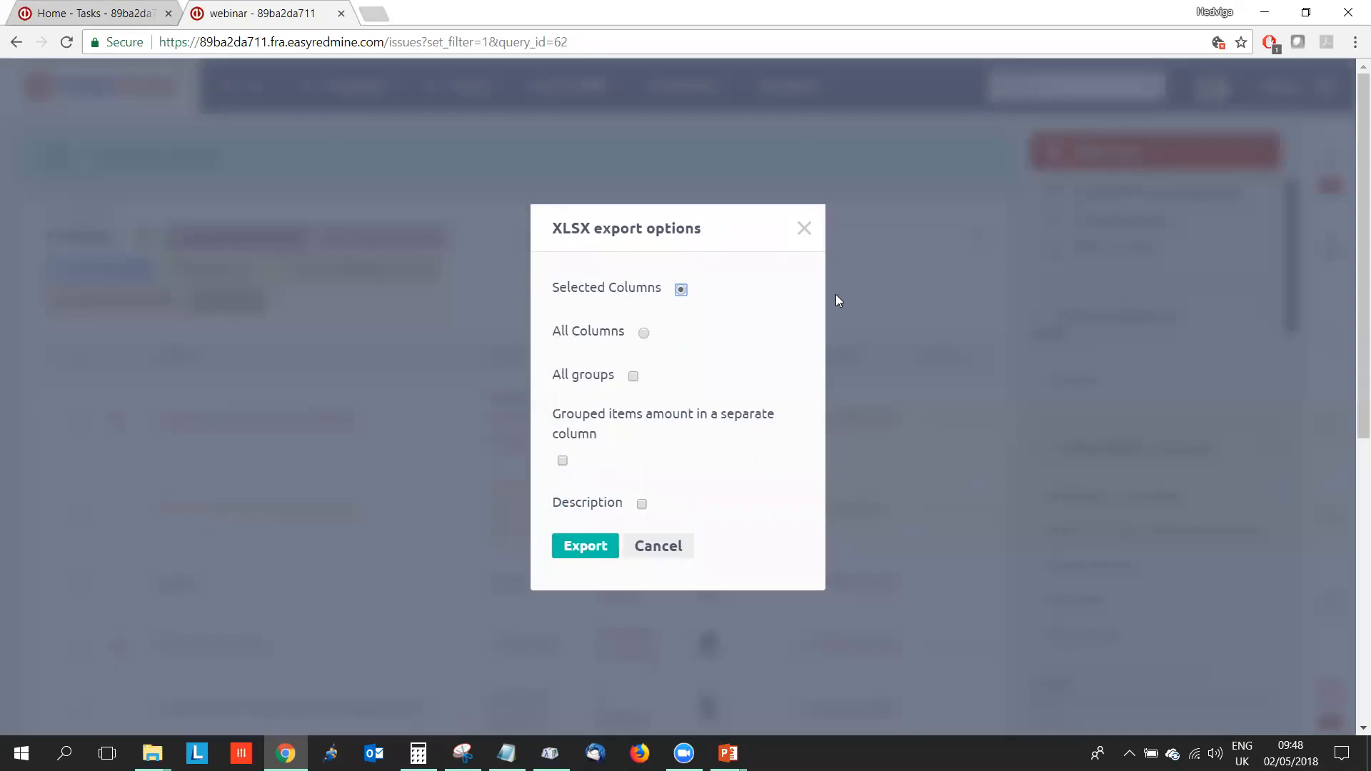
{"action": "left_click", "coordinate": [804, 228]}
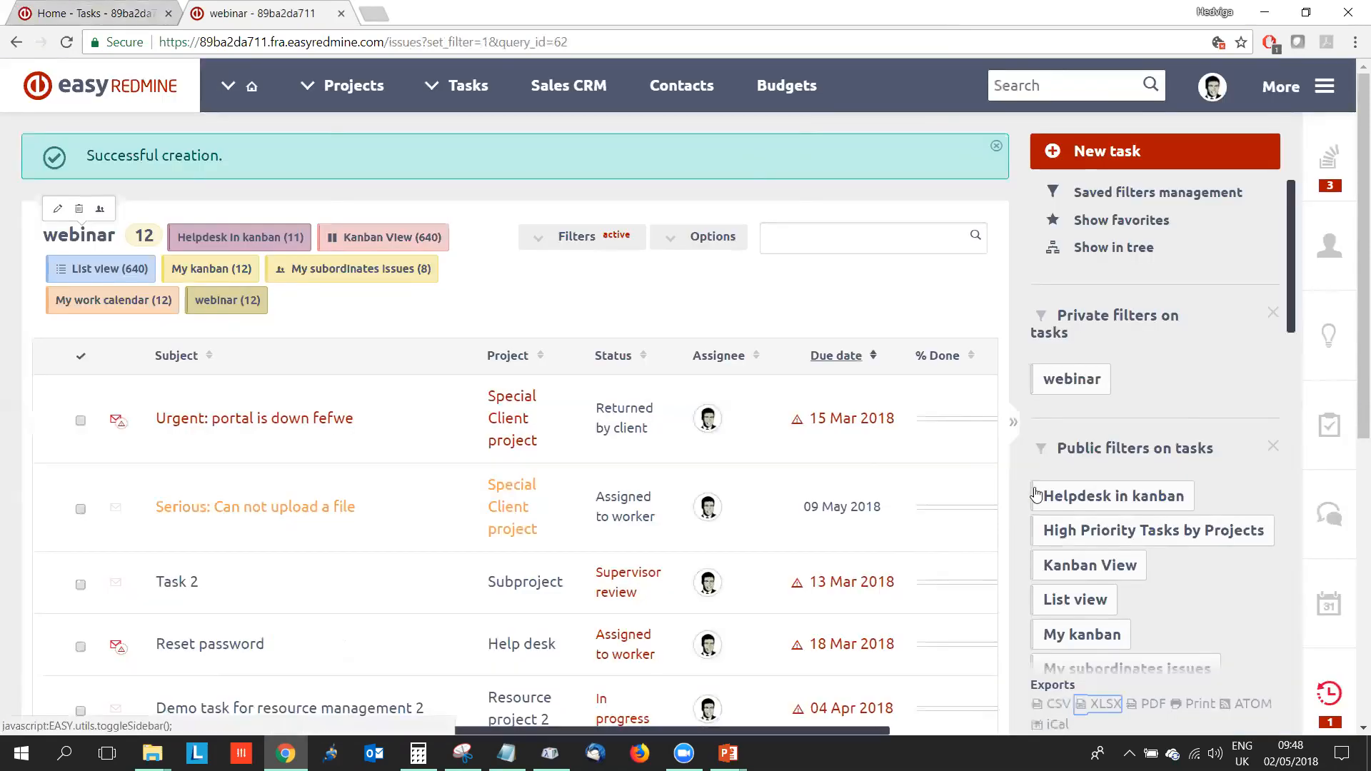
Export the webinar task list as webinar.pdf, view the exported document, and close it again
{"action": "left_click", "coordinate": [1153, 704]}
{"action": "left_click", "coordinate": [584, 503]}
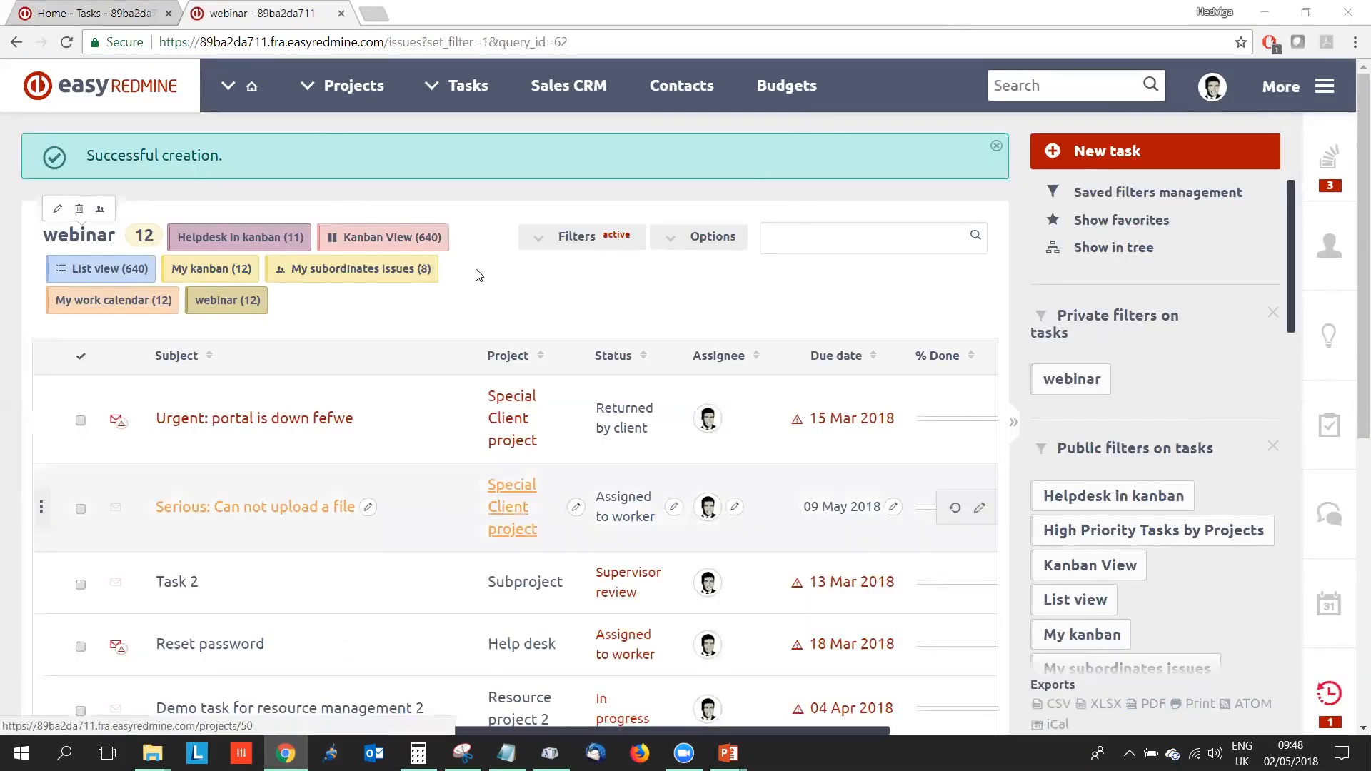
{"action": "left_click", "coordinate": [536, 491]}
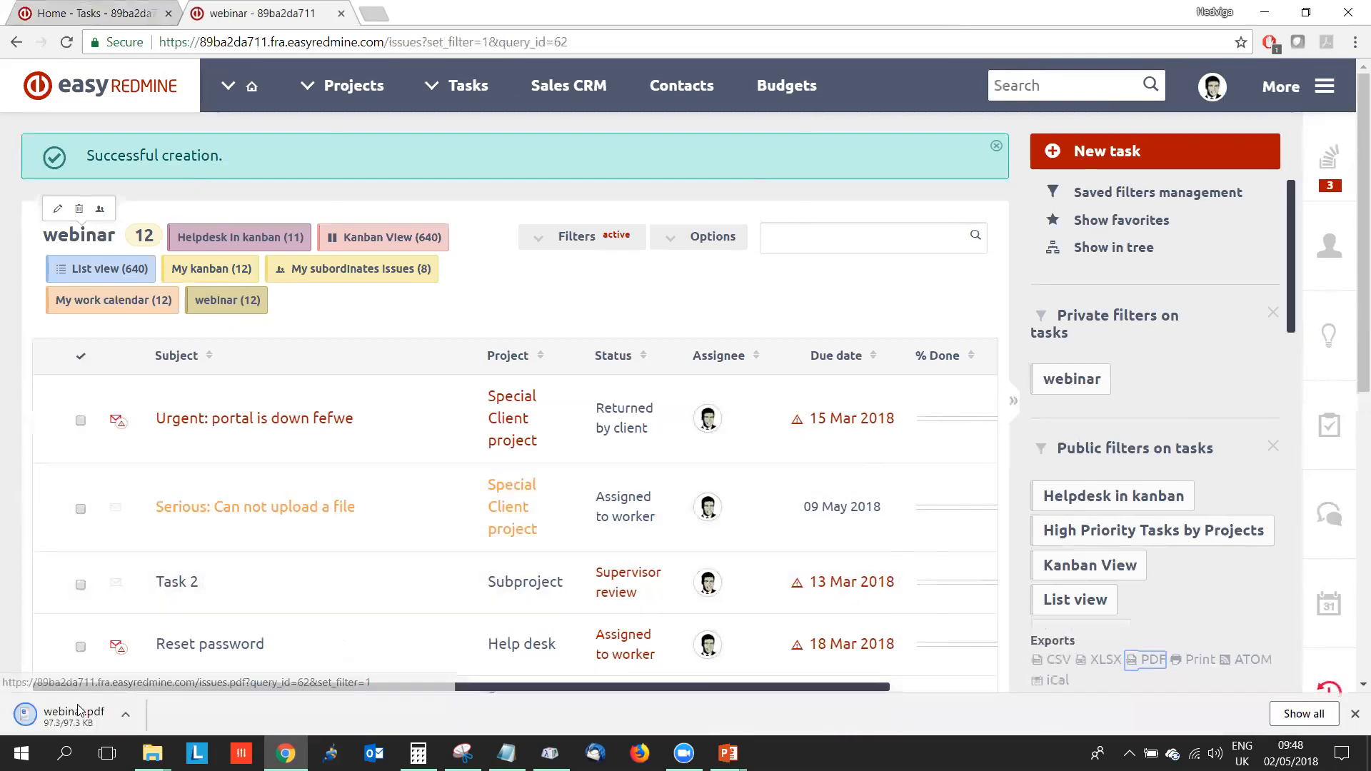
{"action": "left_click", "coordinate": [78, 712]}
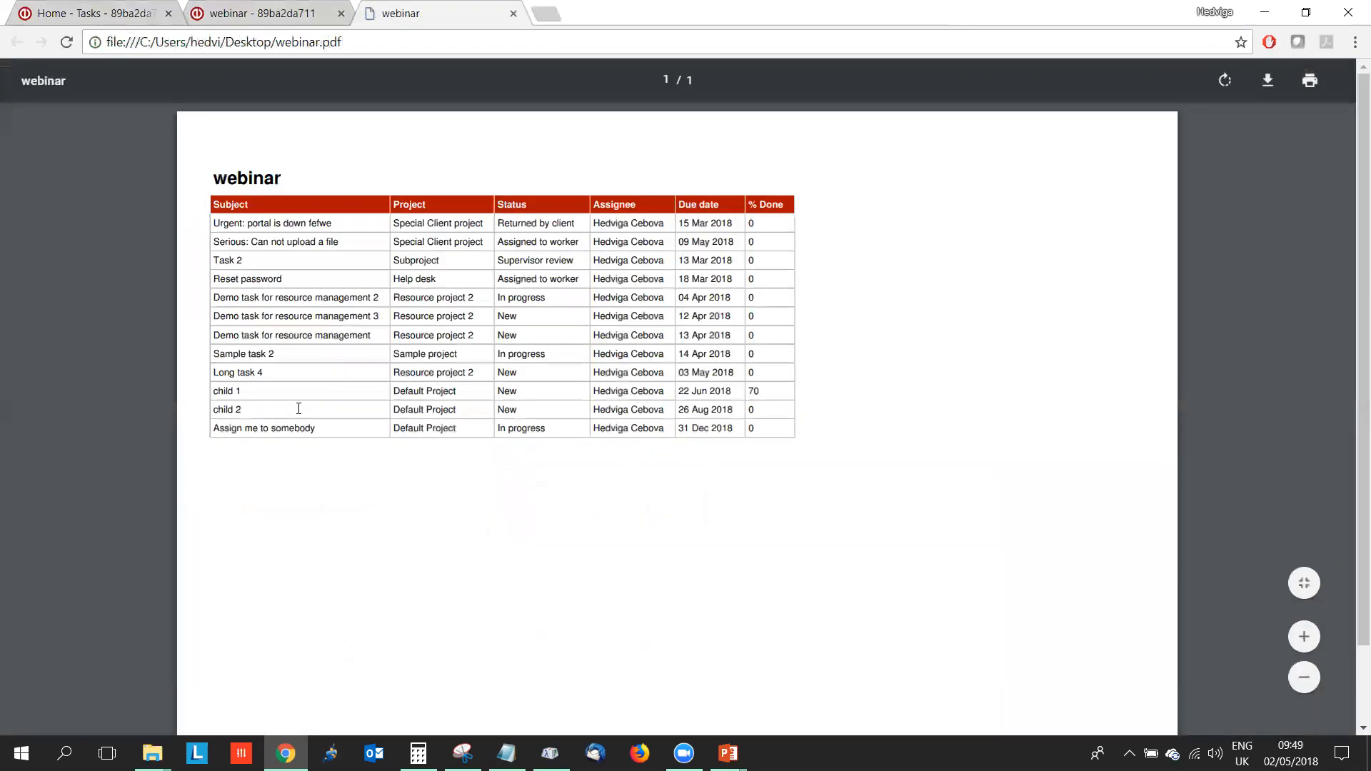
{"action": "left_click", "coordinate": [515, 13]}
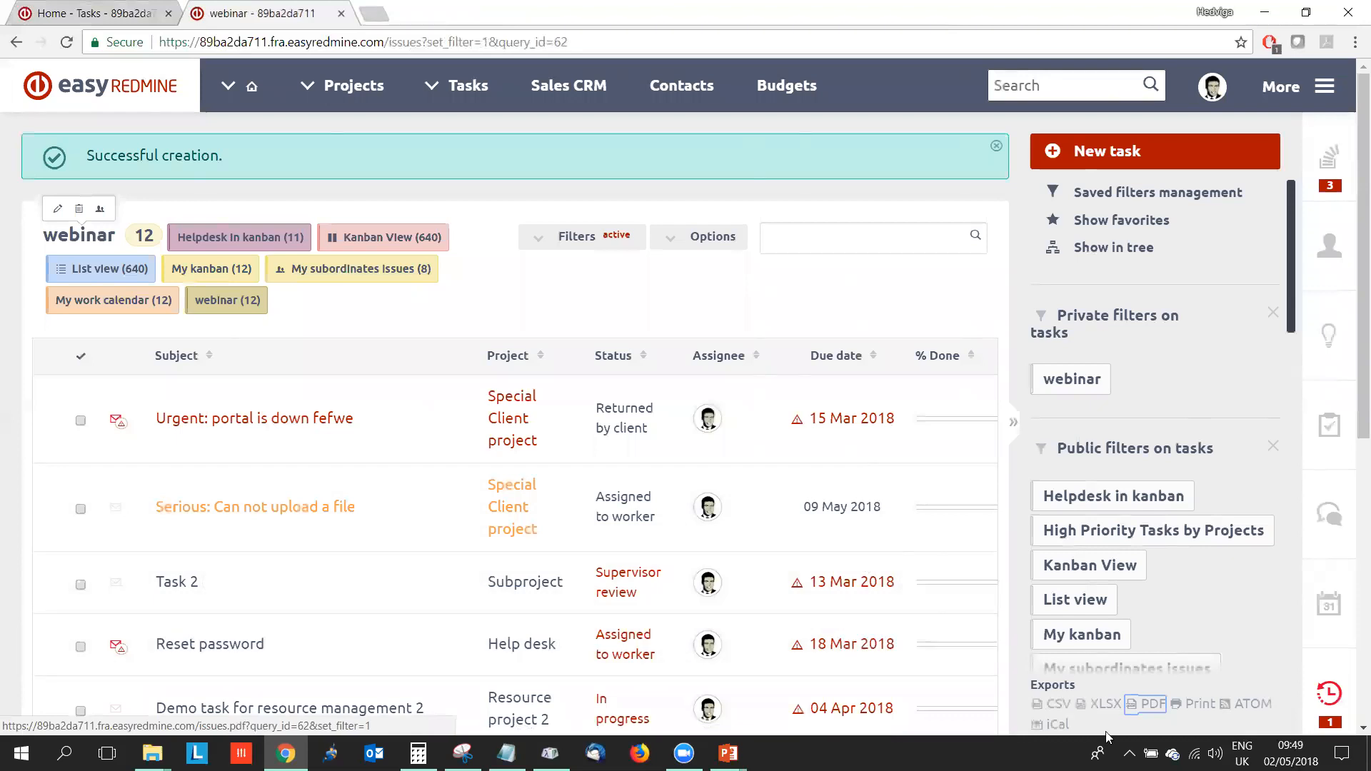
Preview the webinar task list for printing with the List template from the Easy Gantt category
{"action": "left_click", "coordinate": [1203, 707]}
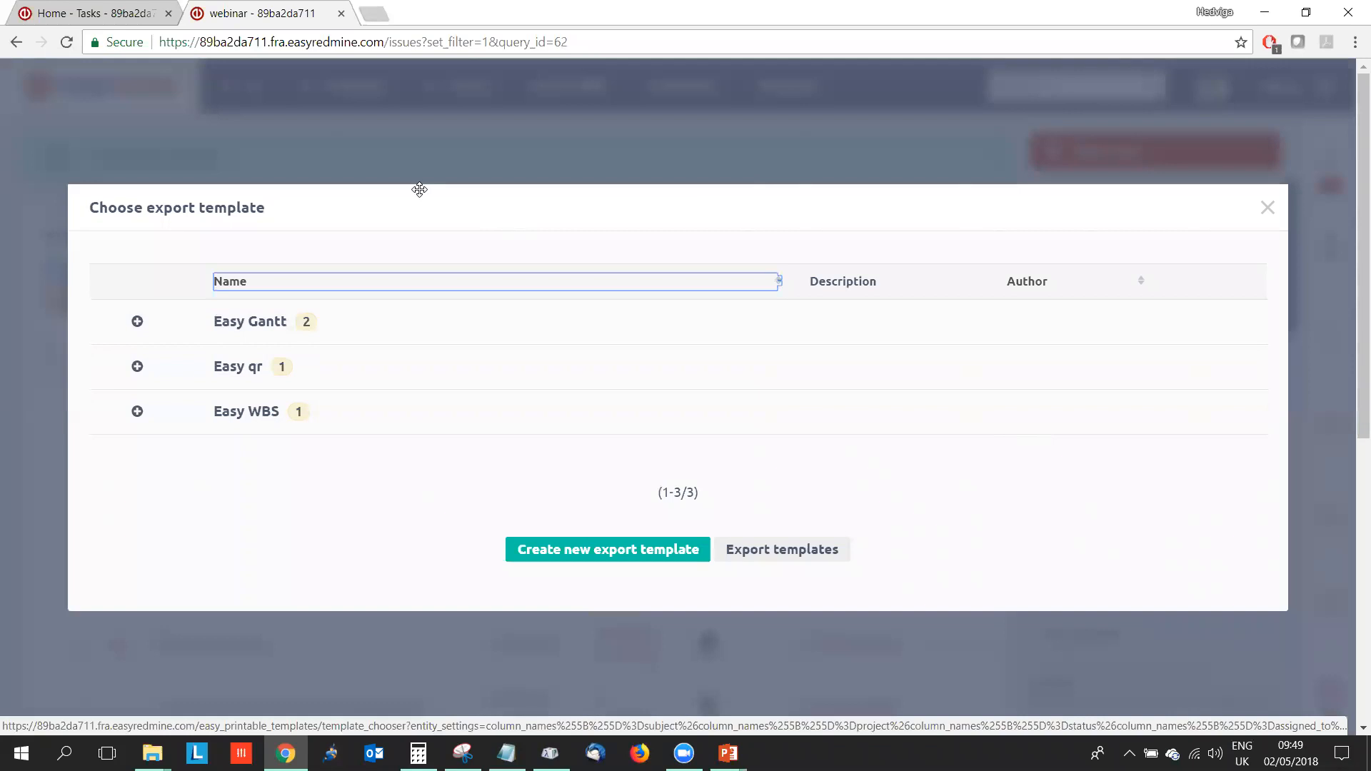
{"action": "left_click", "coordinate": [137, 322]}
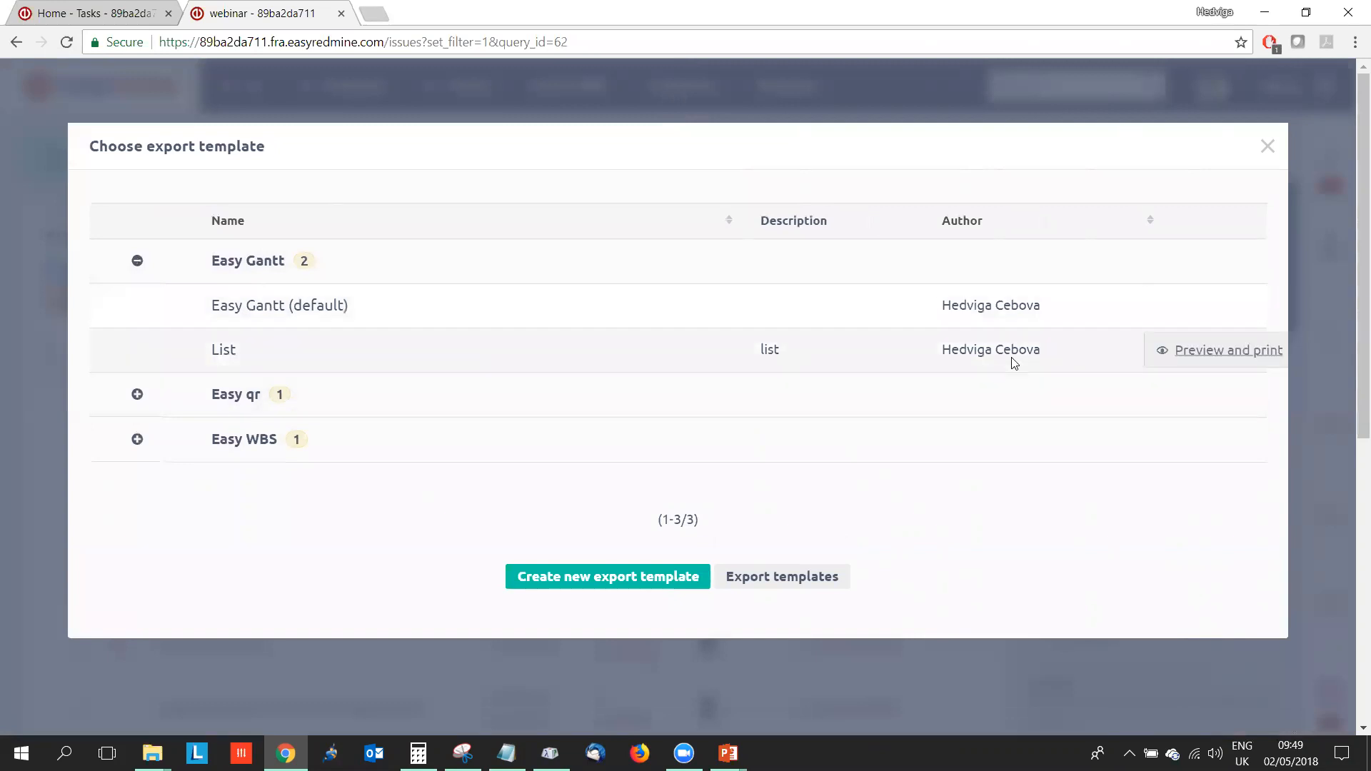
{"action": "left_click", "coordinate": [1227, 354]}
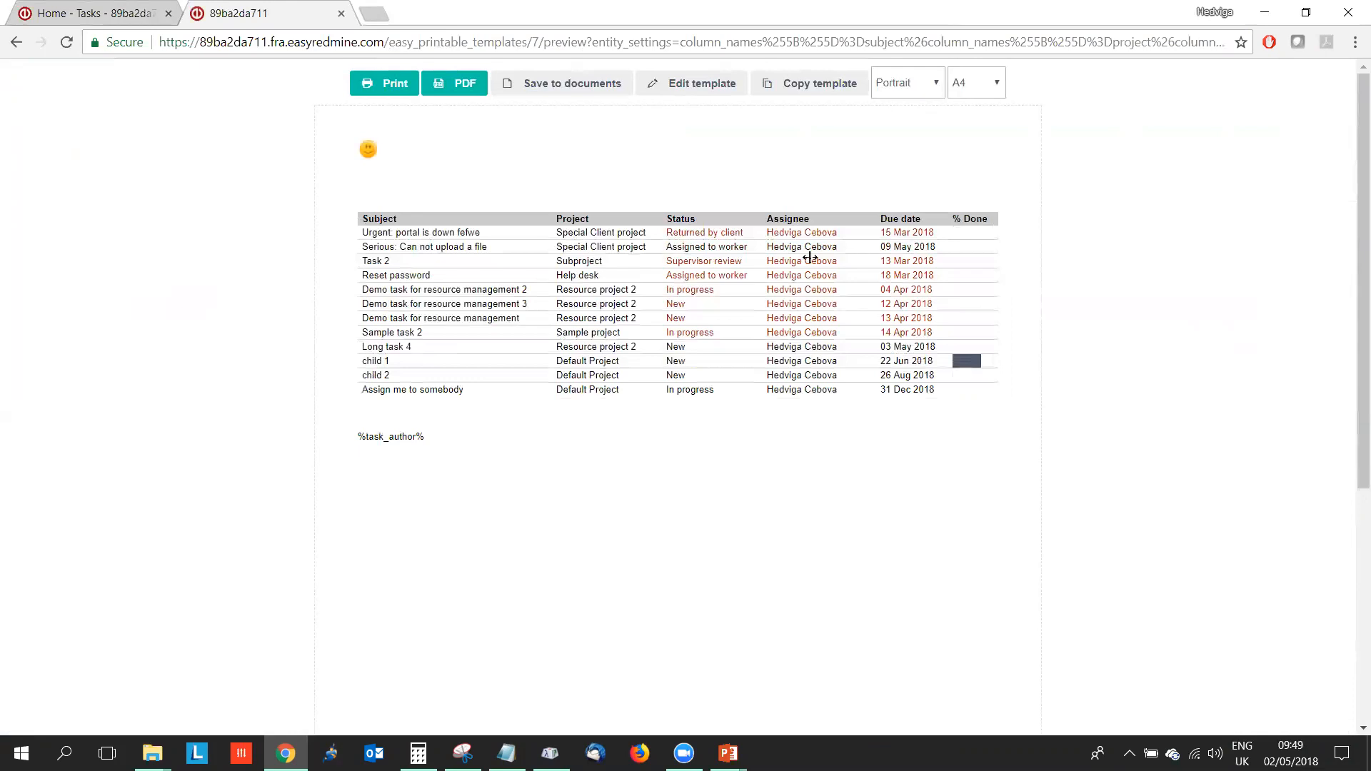
Edit the List export template, removing the smiley from page 1 and leaving an empty line above %query%
{"action": "left_click", "coordinate": [684, 96]}
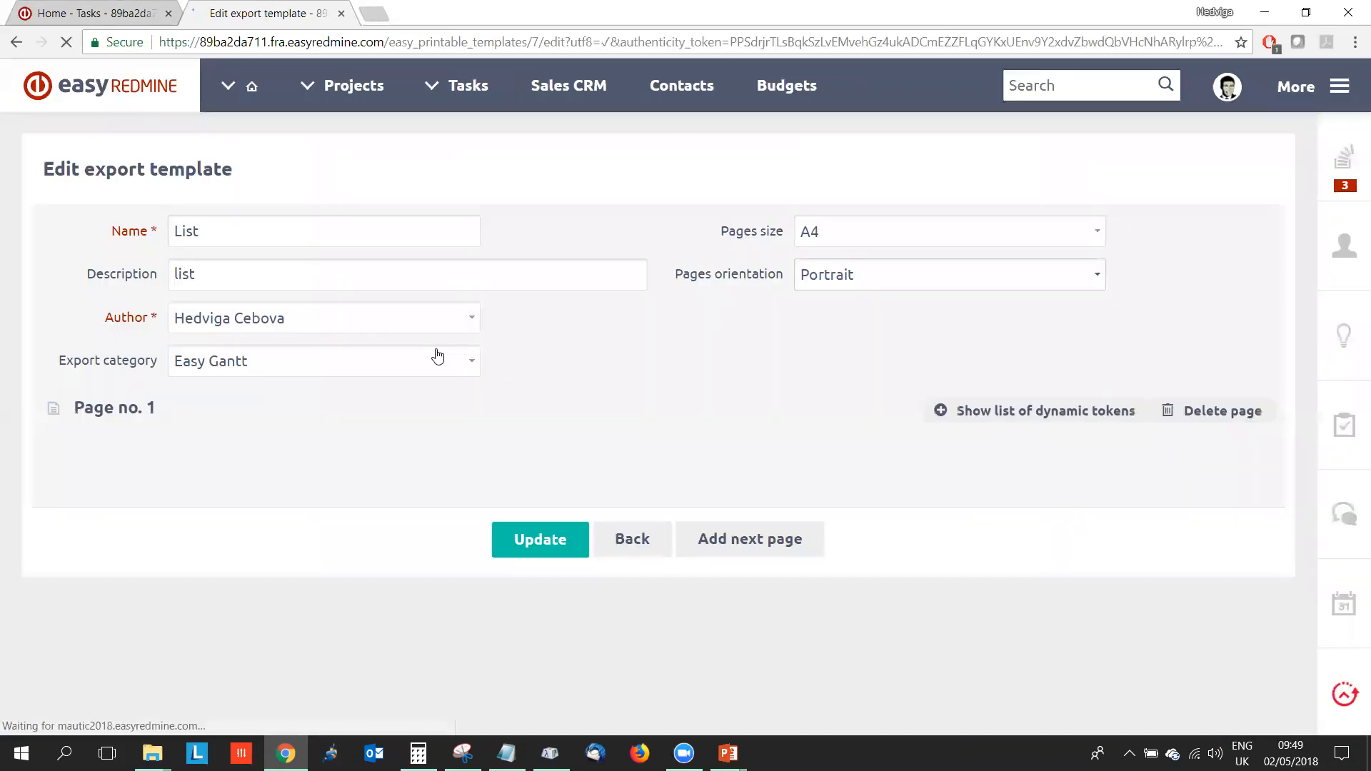
{"action": "left_click", "coordinate": [153, 540]}
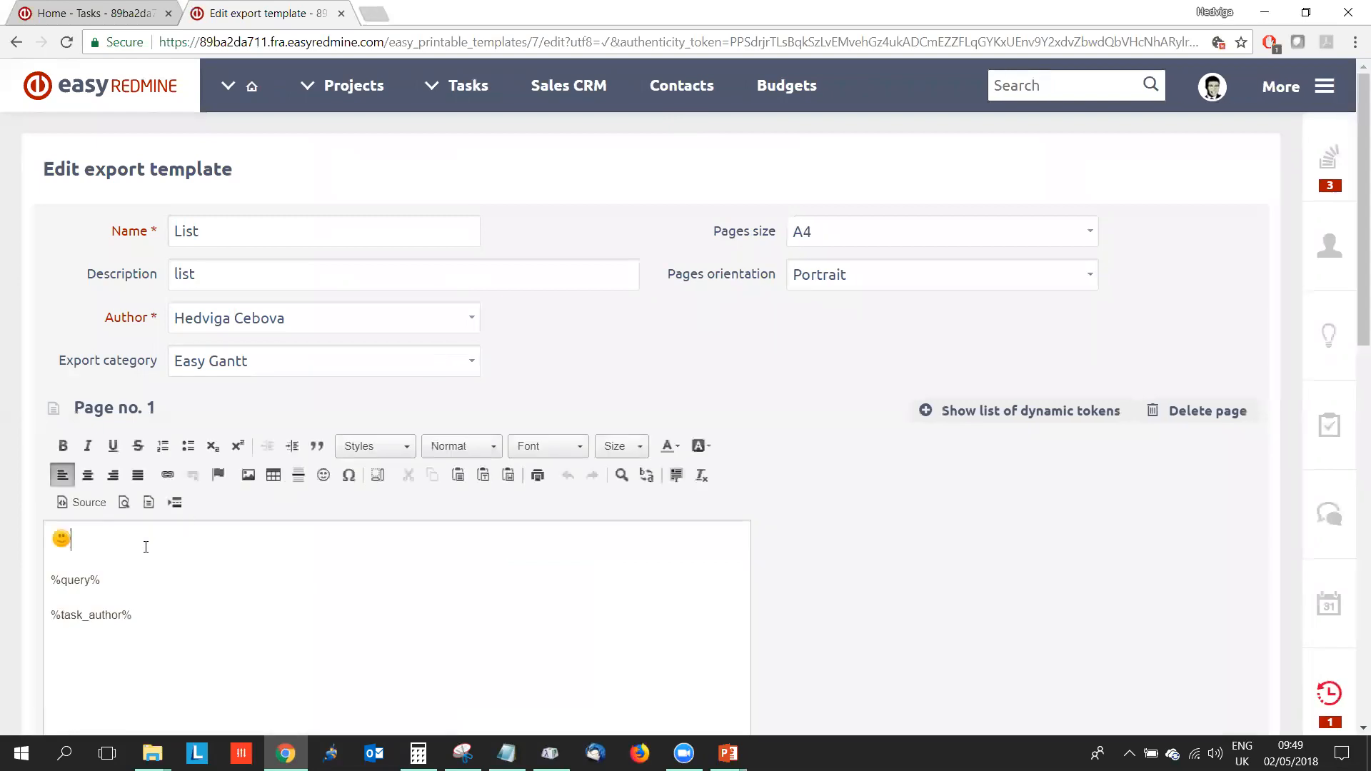
{"action": "key", "text": "BackSpace"}
{"action": "key", "text": "Delete"}
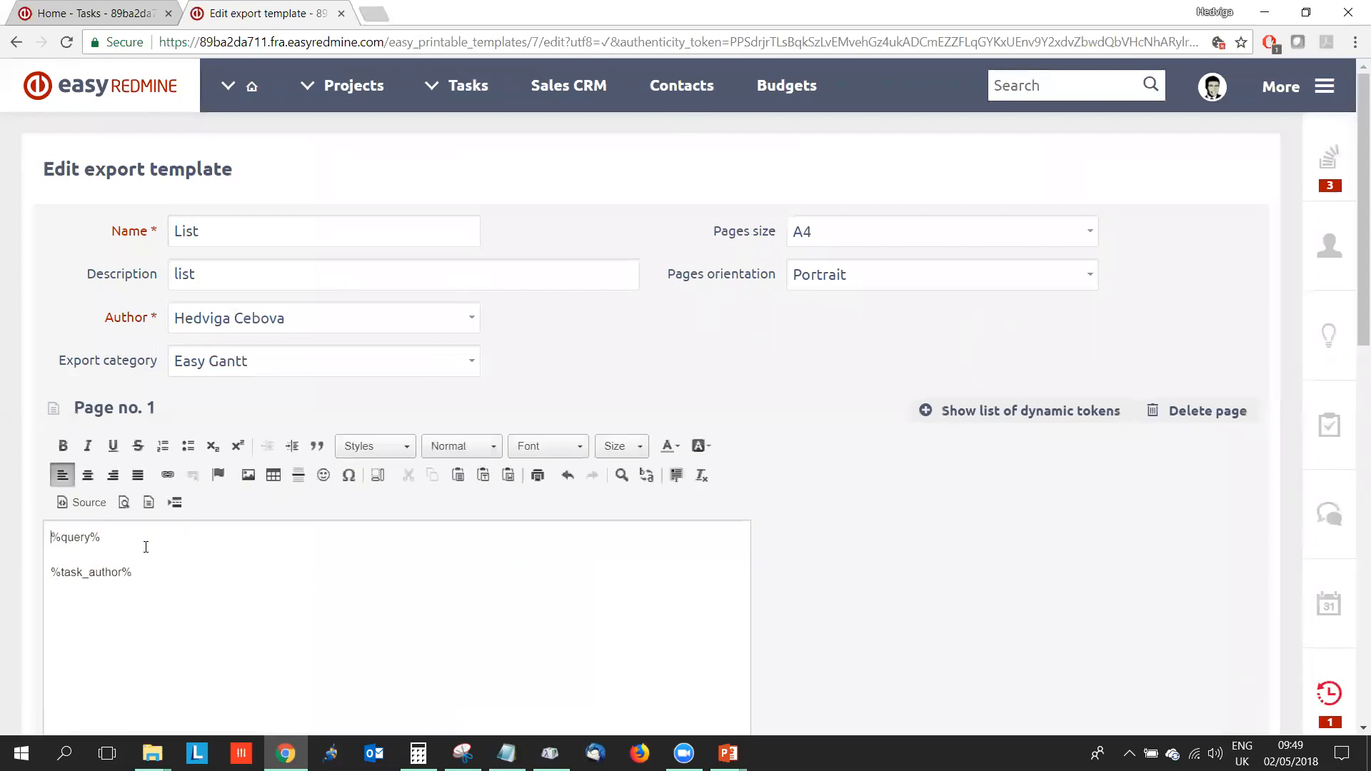
{"action": "scroll", "coordinate": [319, 521], "scroll_direction": "down", "scroll_amount": 1}
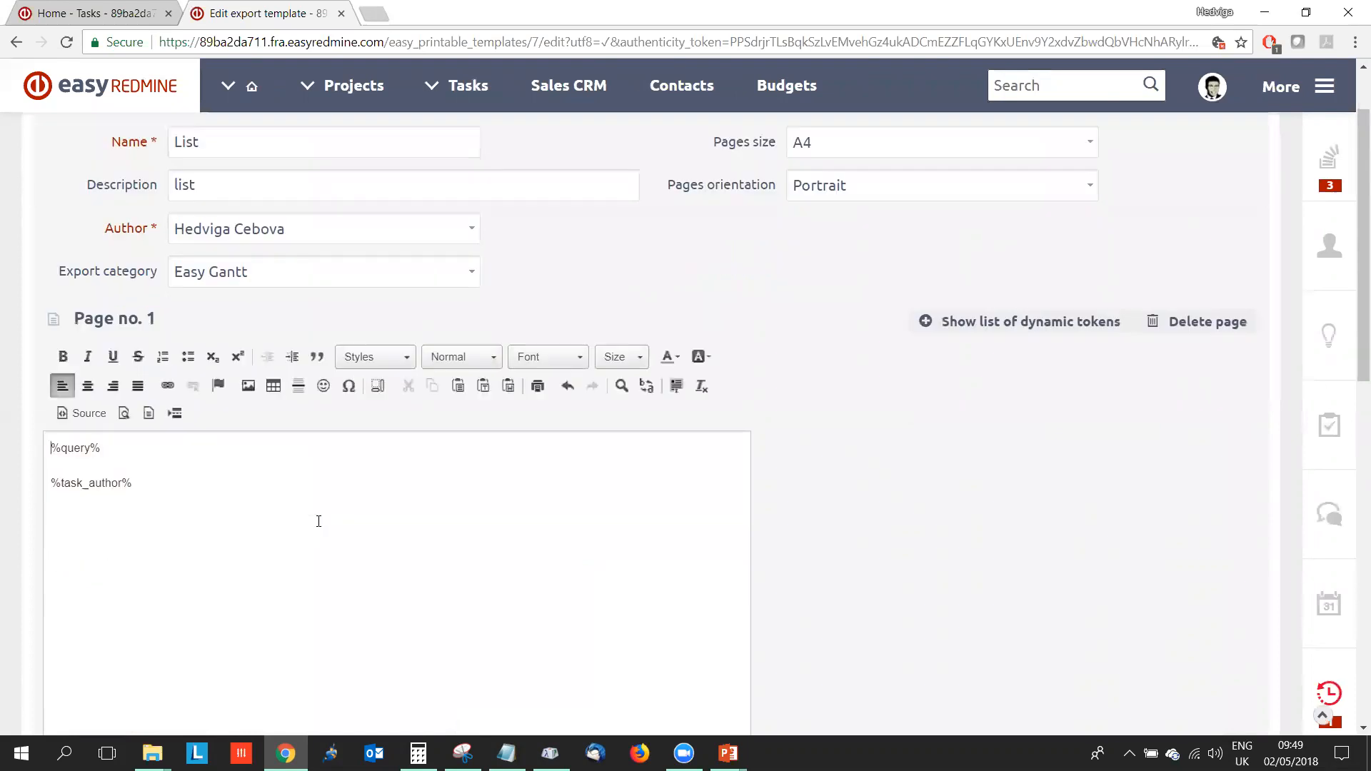
{"action": "key", "text": "Return"}
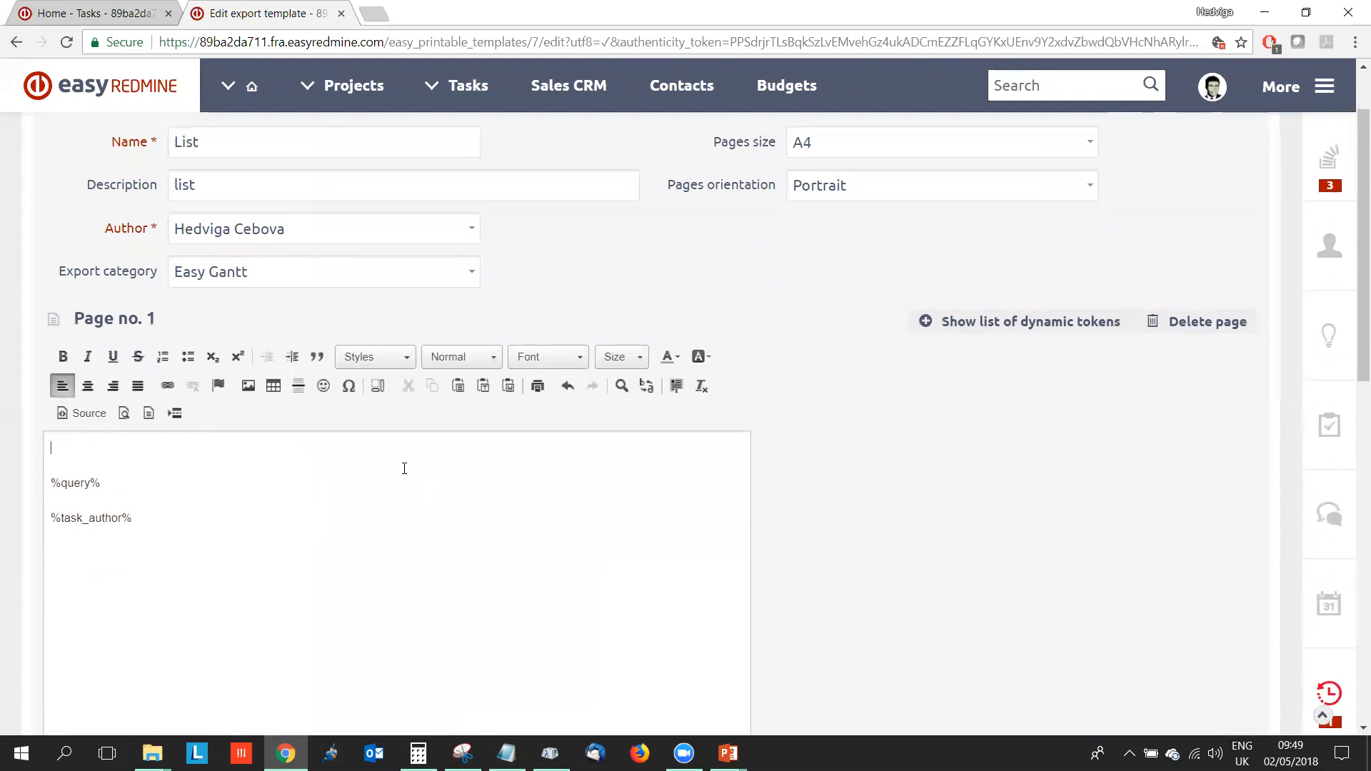
{"action": "scroll", "coordinate": [427, 535], "scroll_direction": "down", "scroll_amount": 1}
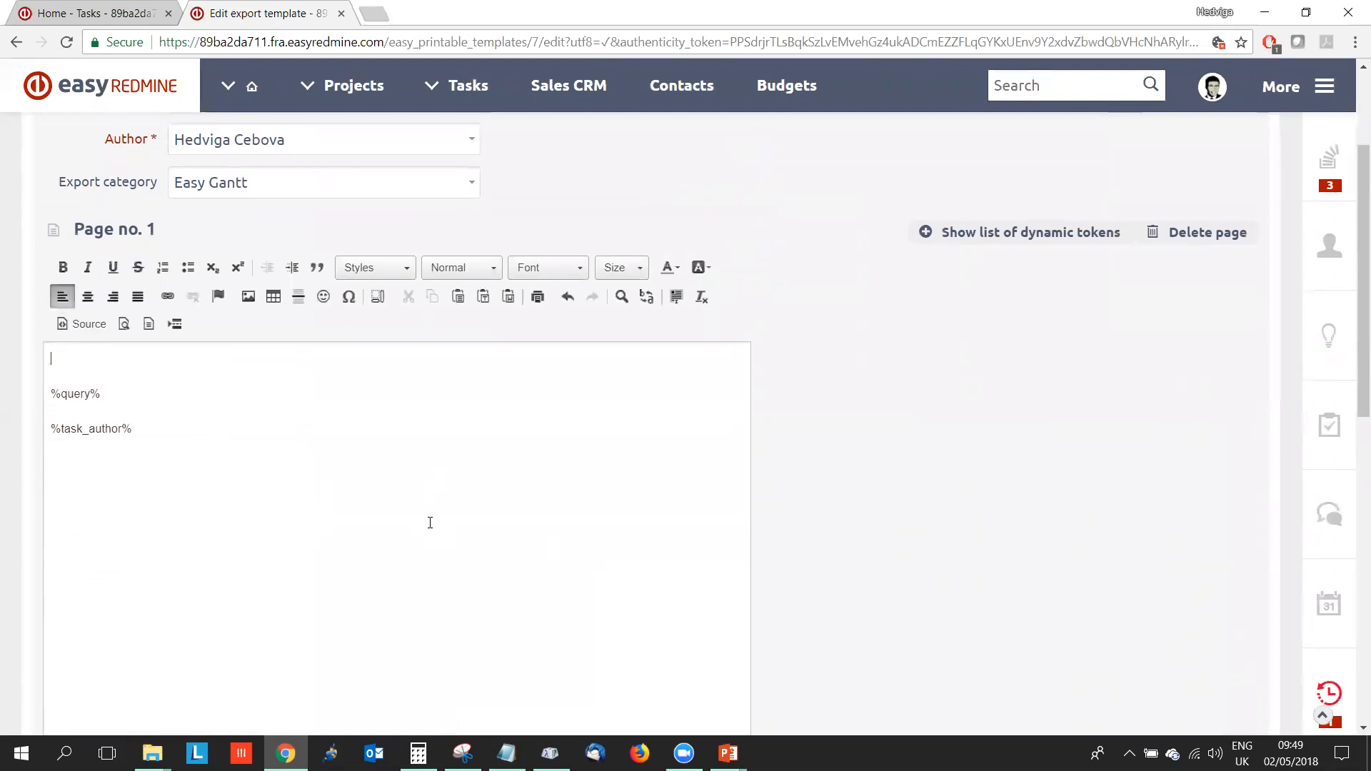
Insert the dynamic token %query_2% for the public Kanban View filter on its own line below %task_author%
{"action": "left_click_drag", "start_coordinate": [107, 394], "coordinate": [1, 409]}
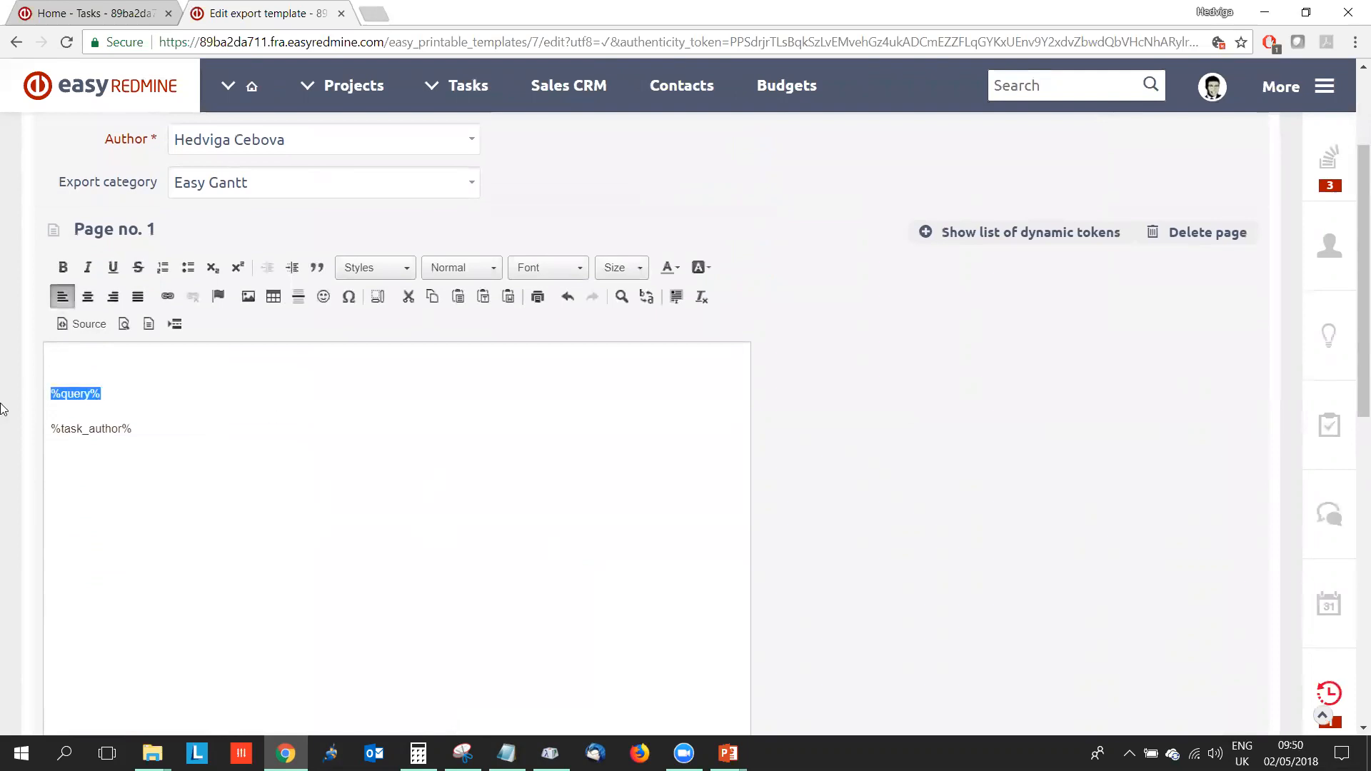
{"action": "left_click", "coordinate": [369, 465]}
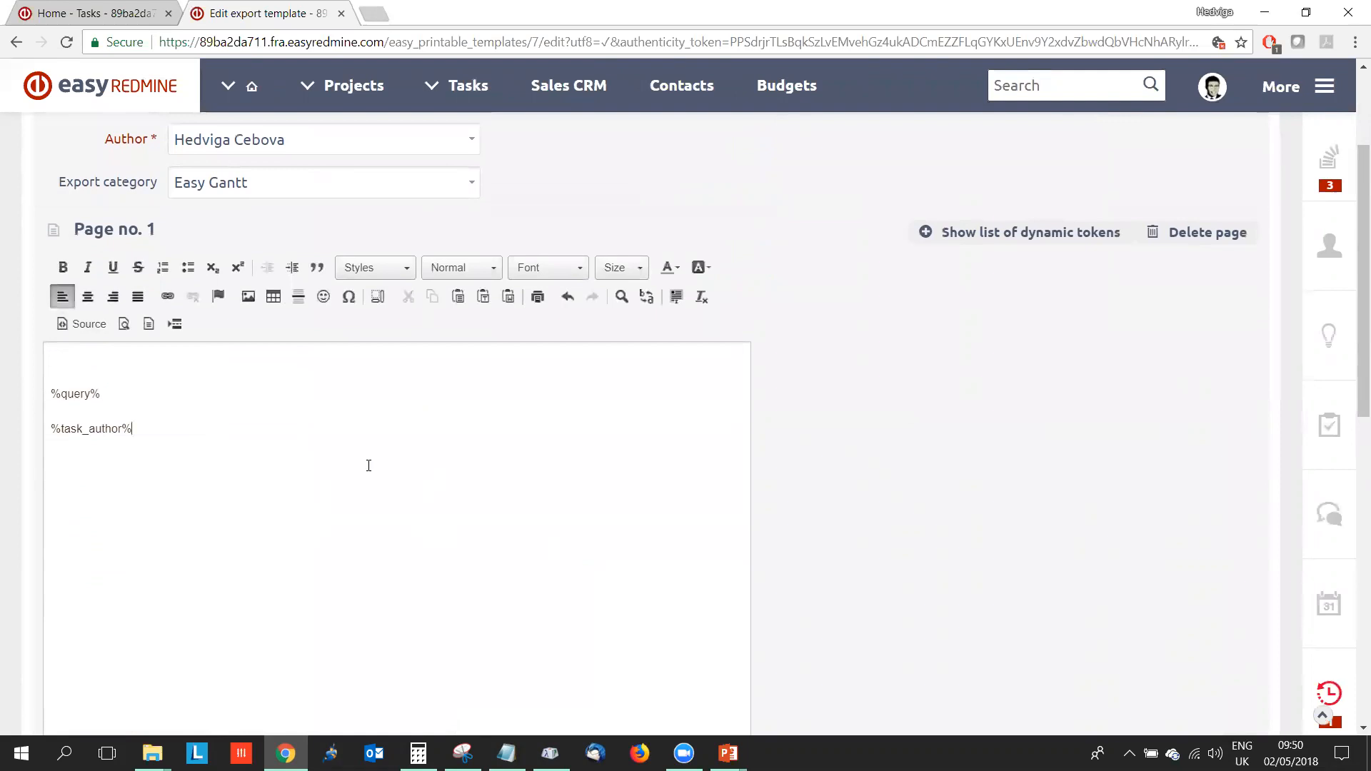
{"action": "left_click", "coordinate": [970, 230]}
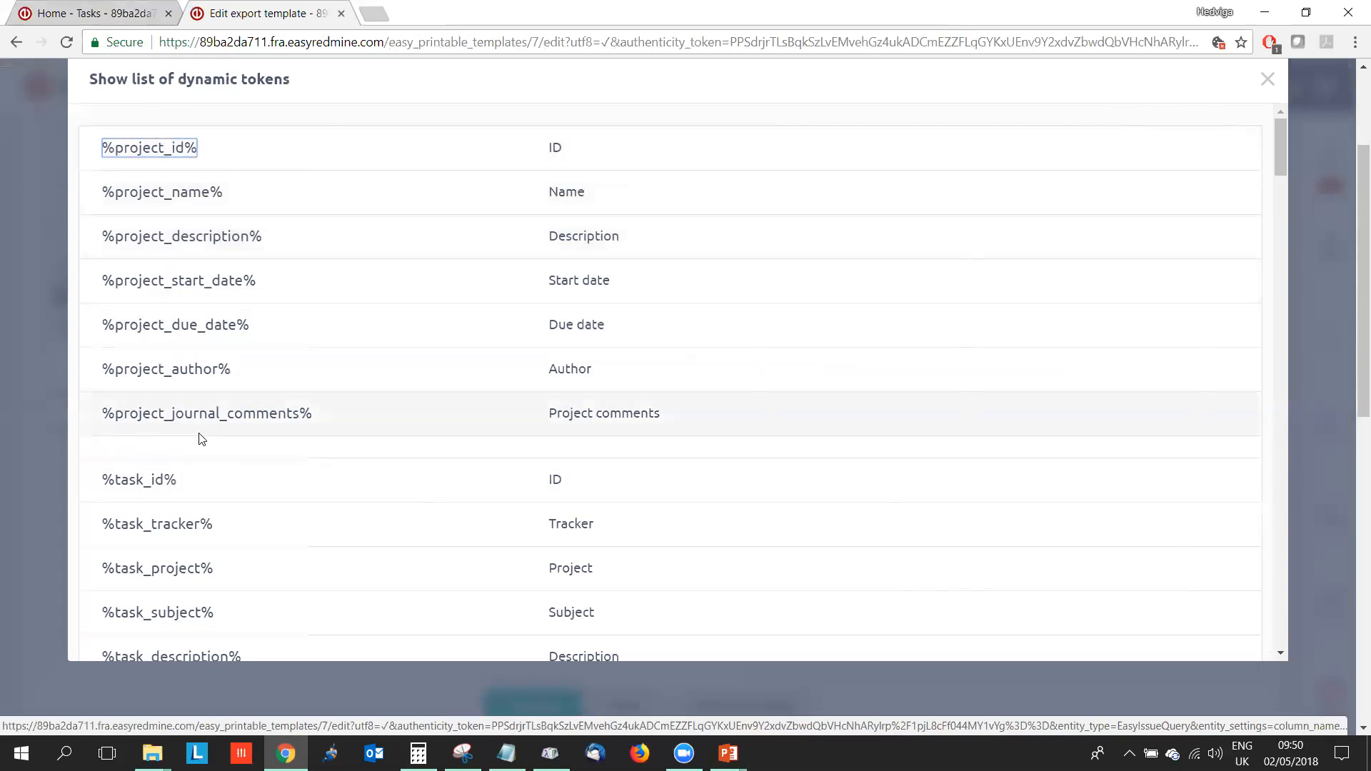
{"action": "scroll", "coordinate": [200, 439], "scroll_direction": "down", "scroll_amount": 5}
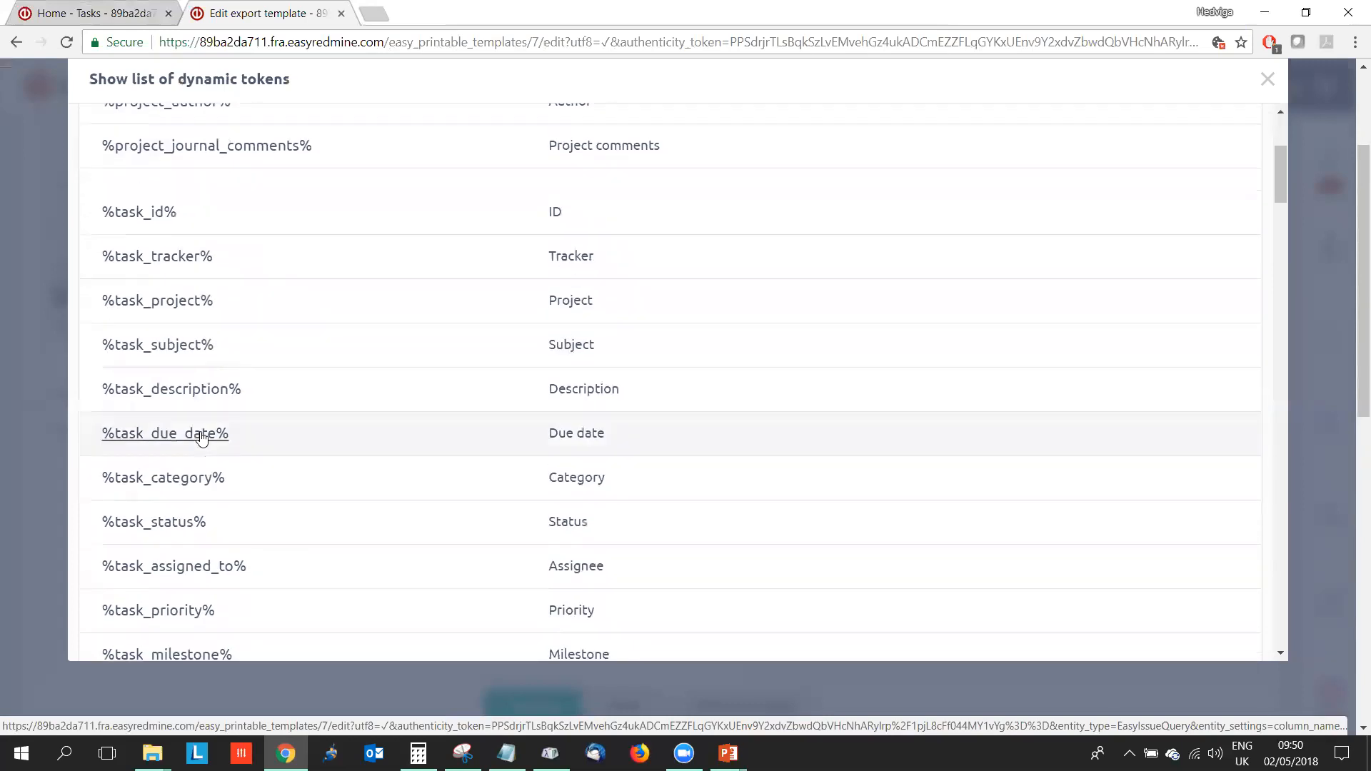
{"action": "scroll", "coordinate": [201, 433], "scroll_direction": "down", "scroll_amount": 1}
{"action": "scroll", "coordinate": [193, 439], "scroll_direction": "up", "scroll_amount": 1}
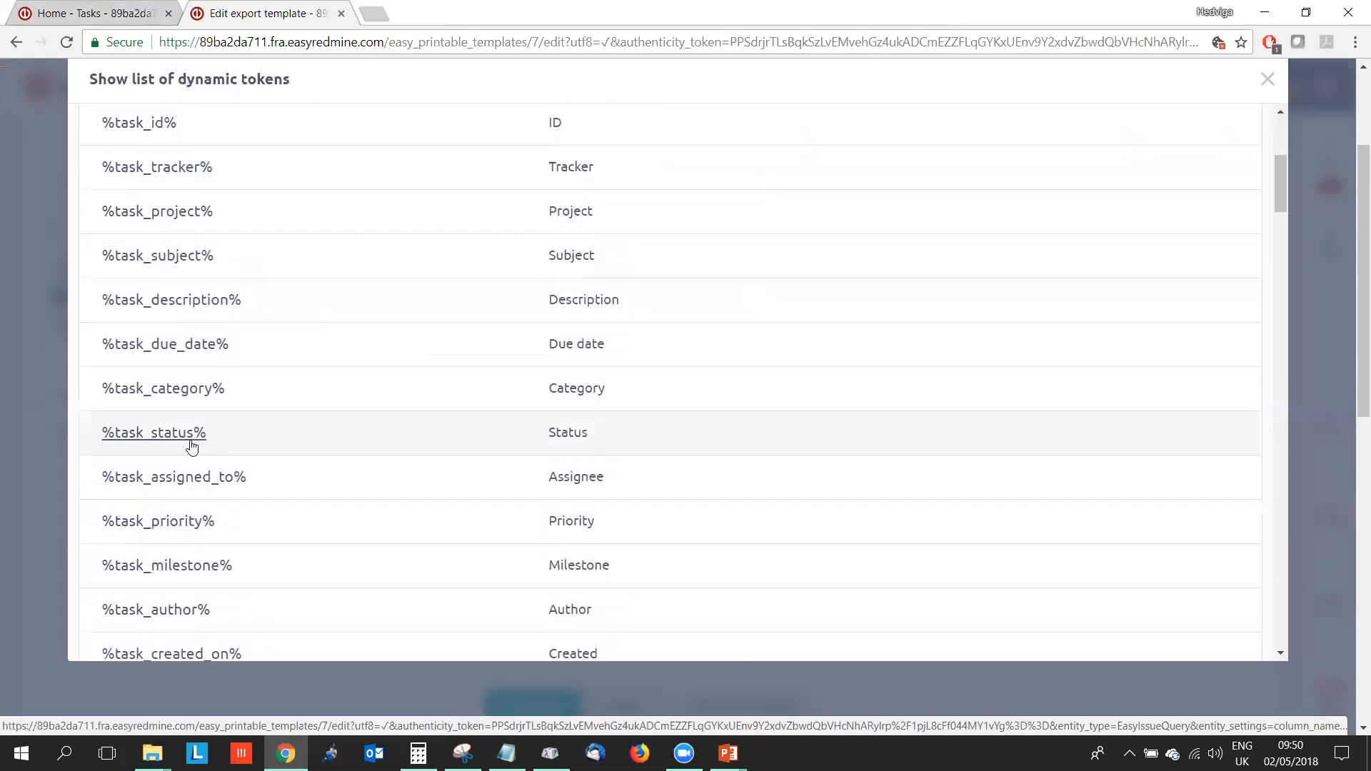
{"action": "scroll", "coordinate": [190, 446], "scroll_direction": "up", "scroll_amount": 1}
{"action": "scroll", "coordinate": [188, 447], "scroll_direction": "down", "scroll_amount": 6}
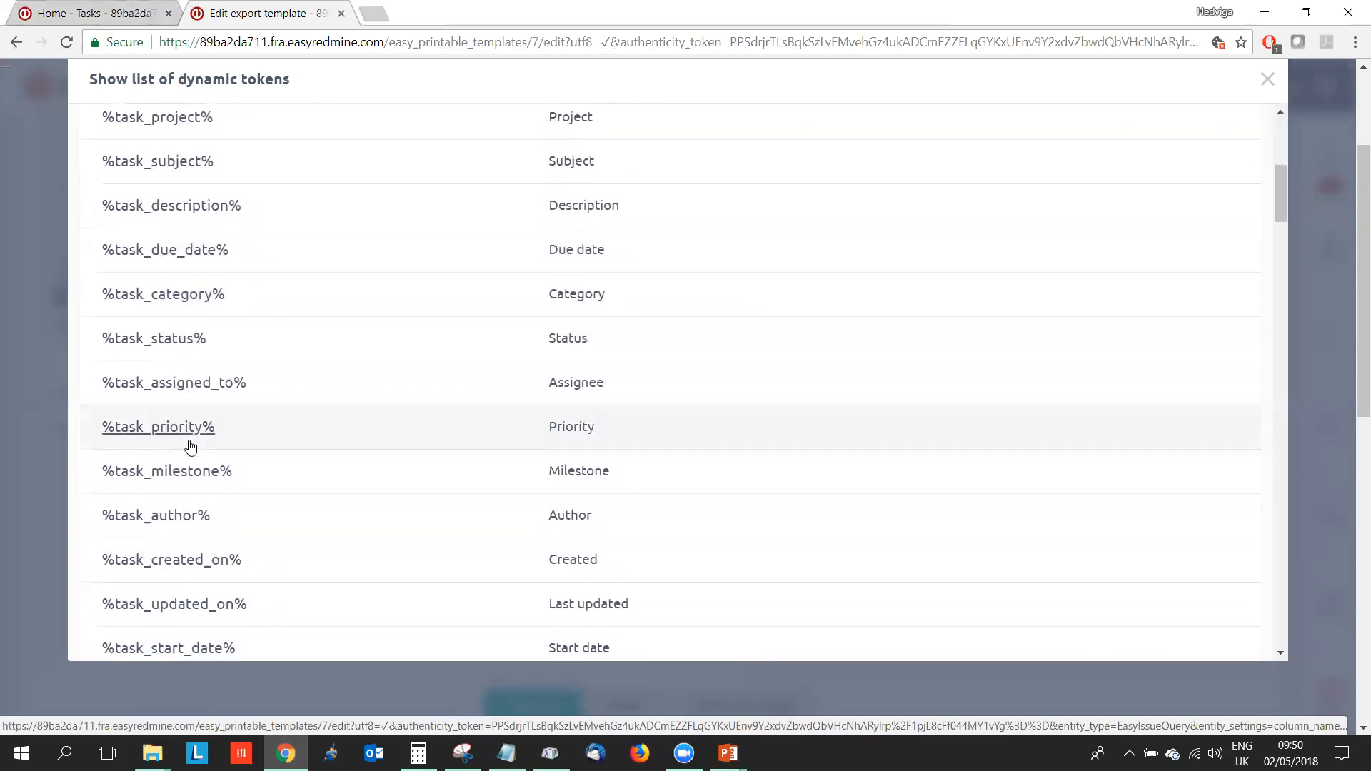
{"action": "scroll", "coordinate": [187, 446], "scroll_direction": "down", "scroll_amount": 5}
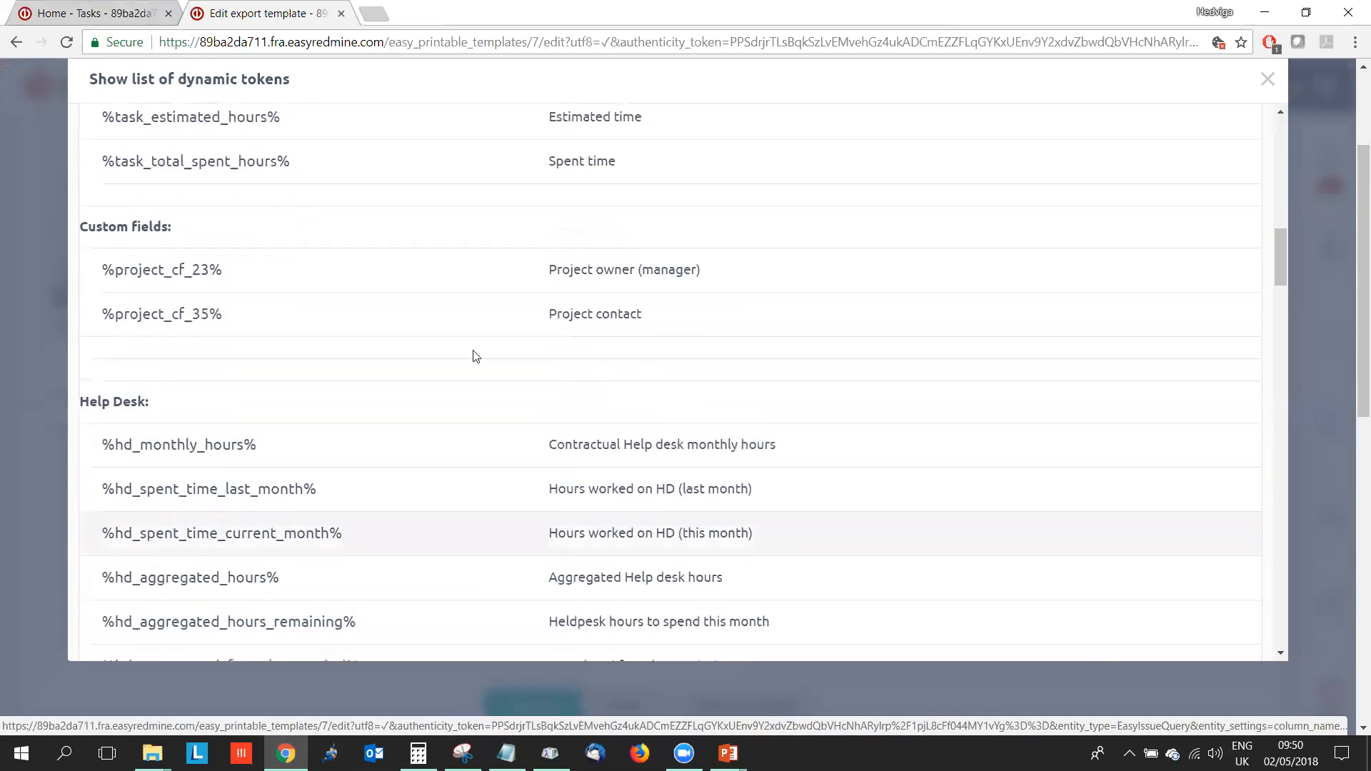
{"action": "scroll", "coordinate": [227, 475], "scroll_direction": "down", "scroll_amount": 8}
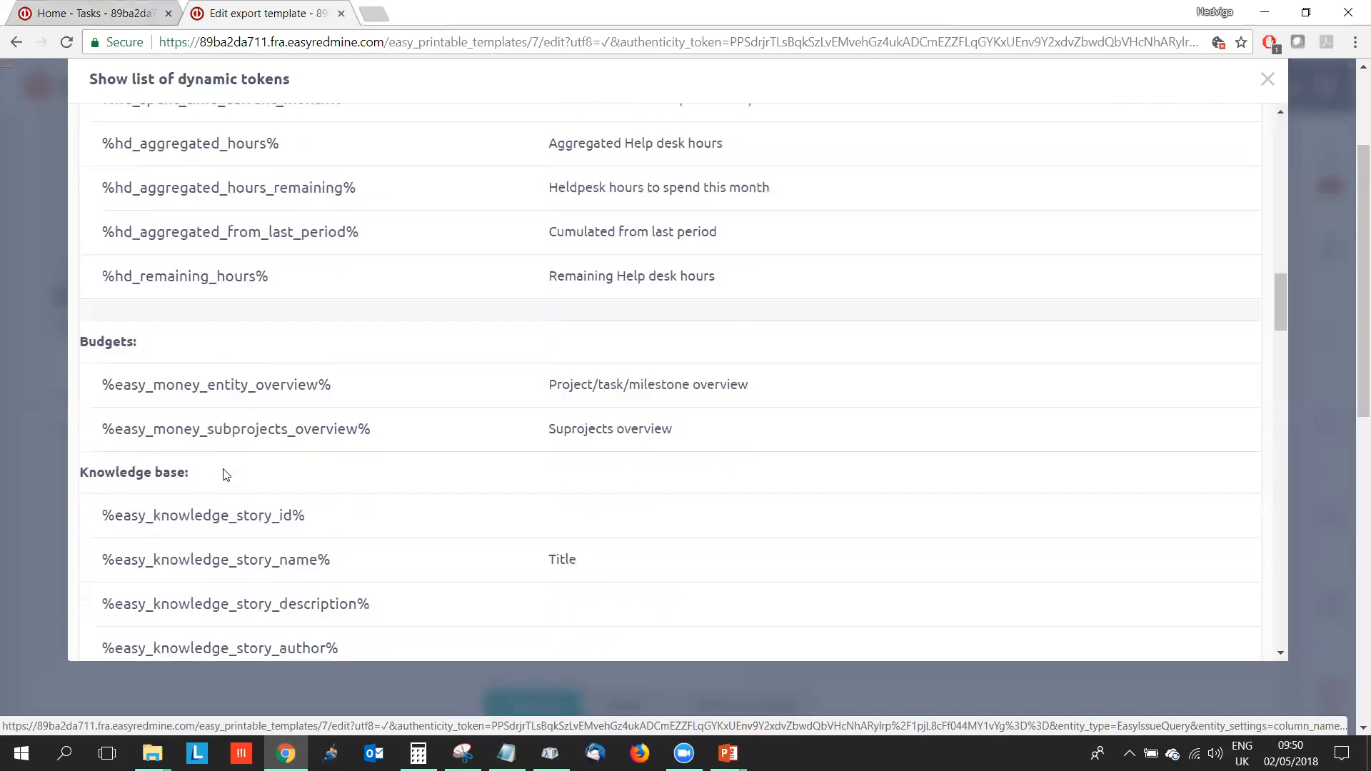
{"action": "scroll", "coordinate": [225, 475], "scroll_direction": "down", "scroll_amount": 7}
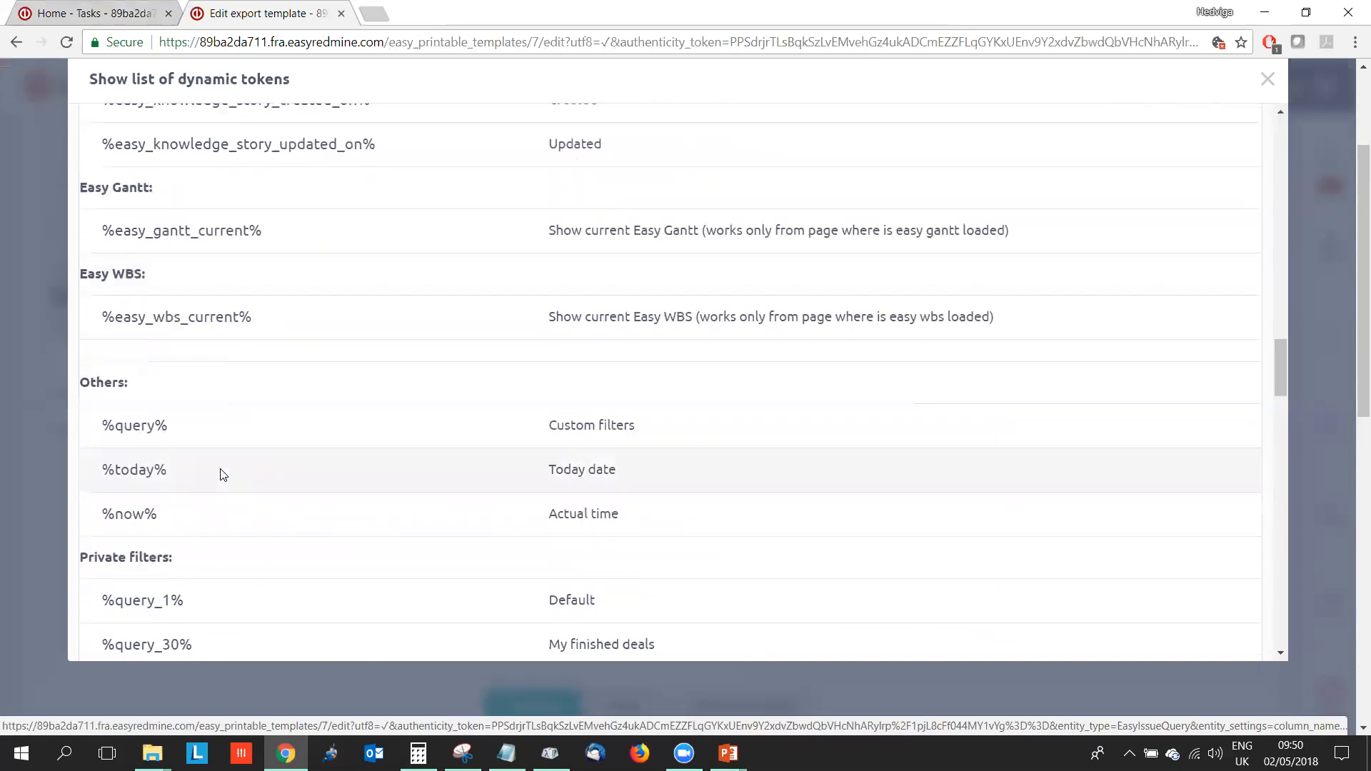
{"action": "scroll", "coordinate": [224, 475], "scroll_direction": "down", "scroll_amount": 4}
{"action": "scroll", "coordinate": [222, 475], "scroll_direction": "down", "scroll_amount": 1}
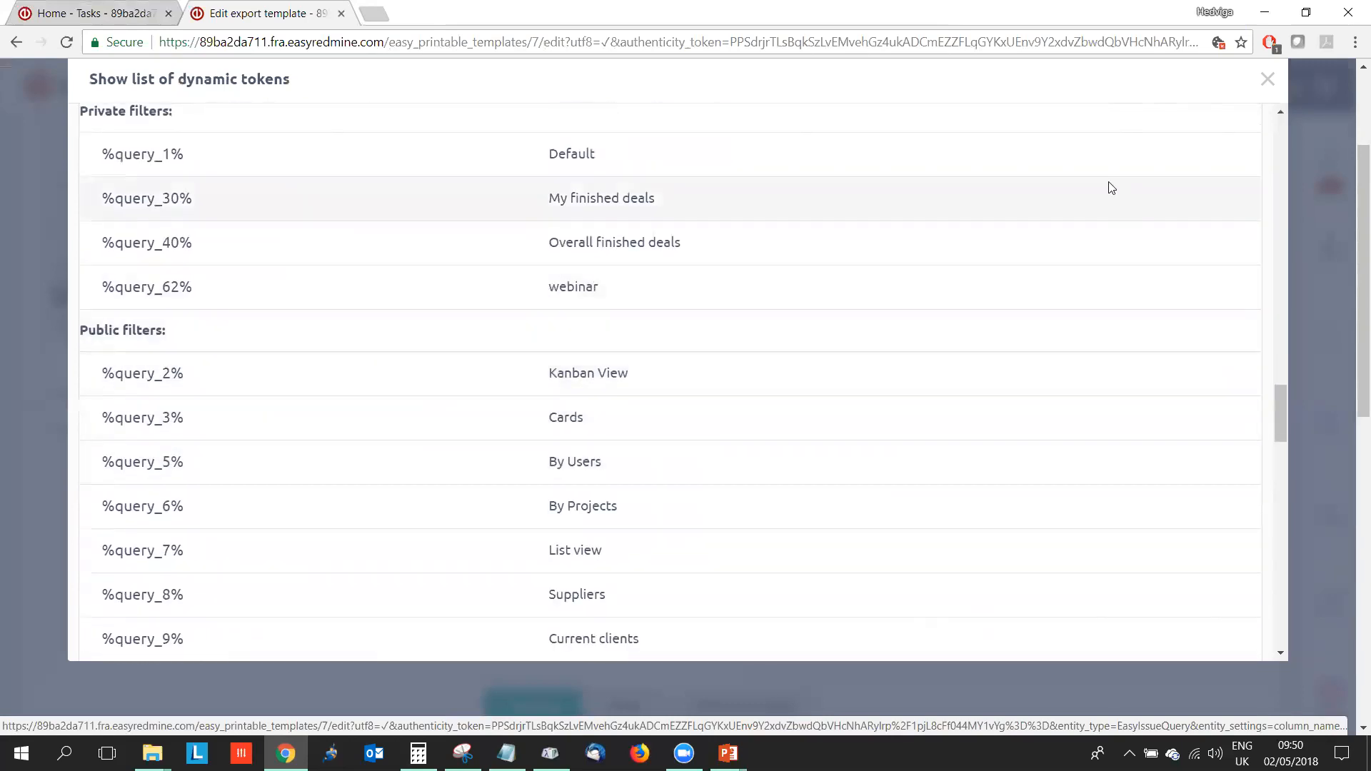
{"action": "left_click", "coordinate": [143, 373]}
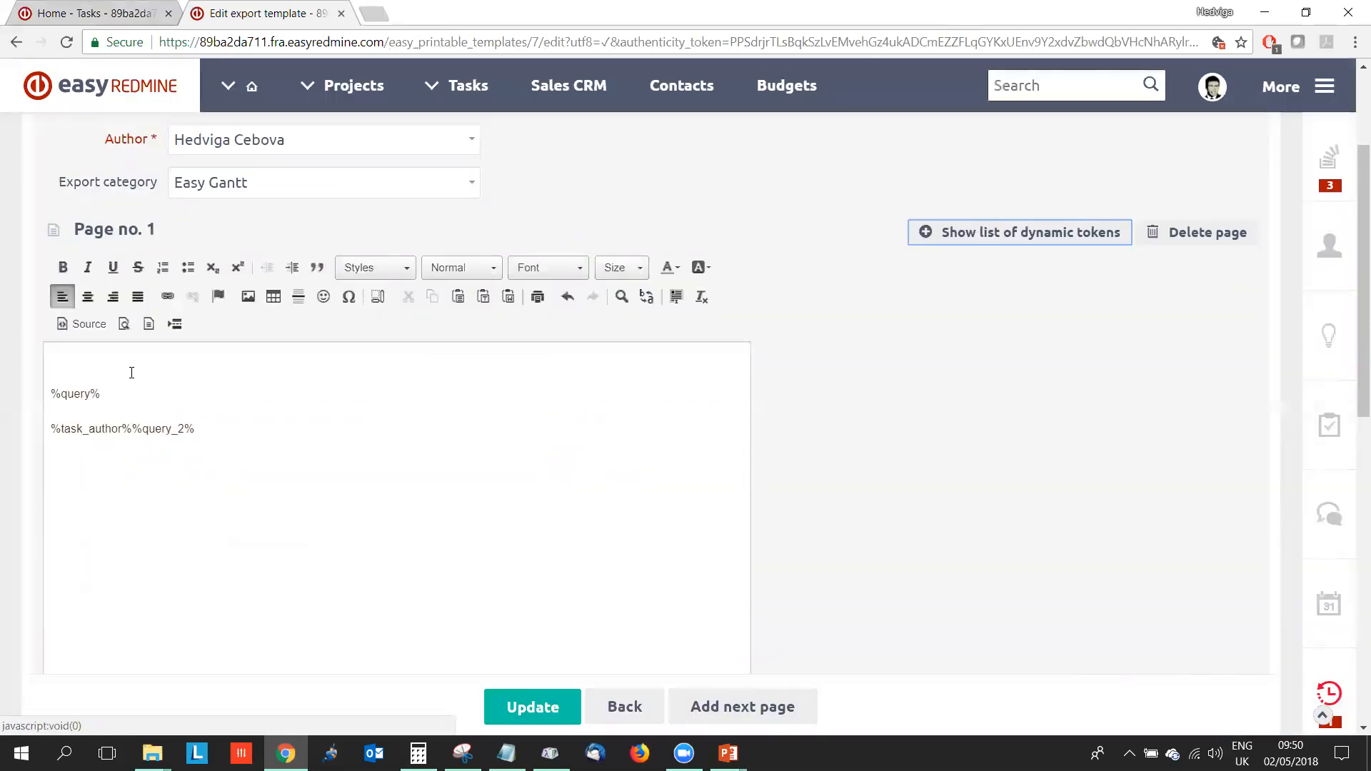
{"action": "key", "text": "Return"}
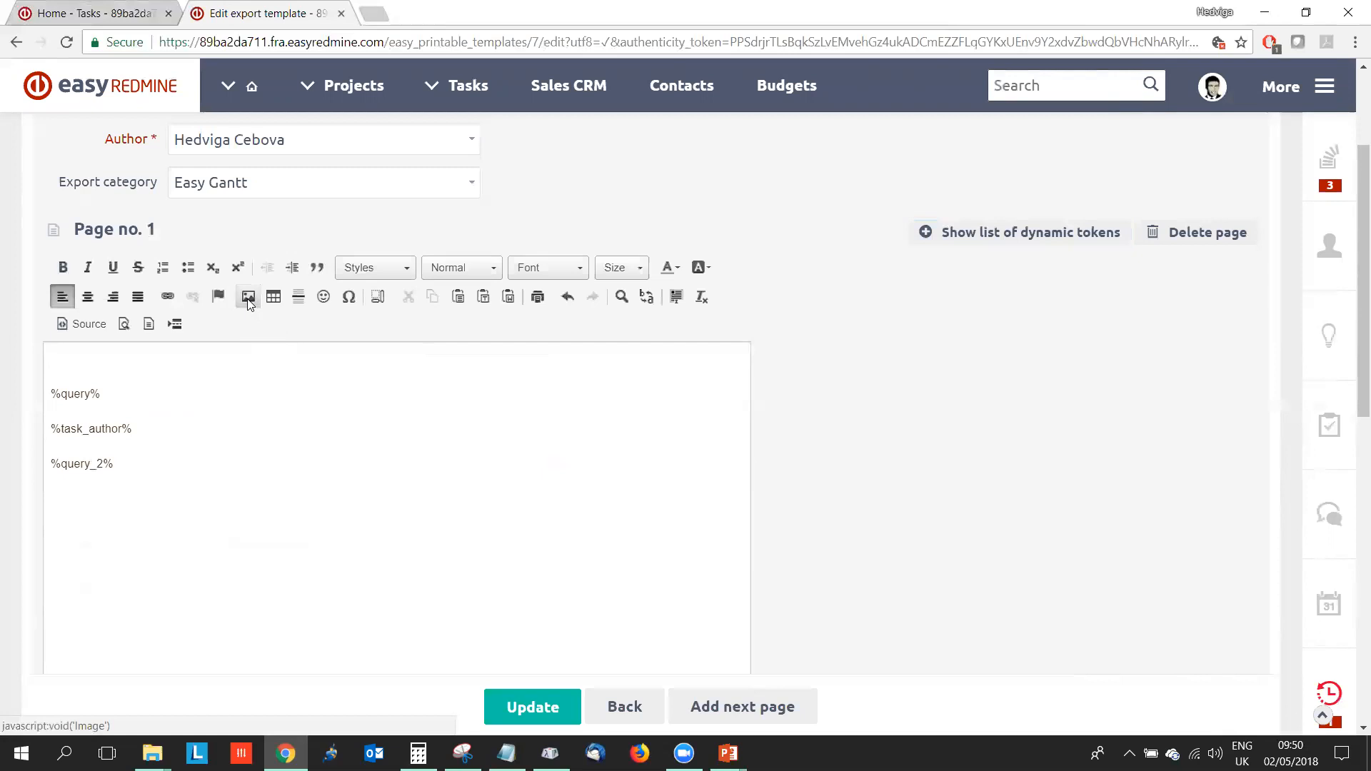
Insert the first smiley on the empty line above %query% and update the export template
{"action": "left_click", "coordinate": [323, 299]}
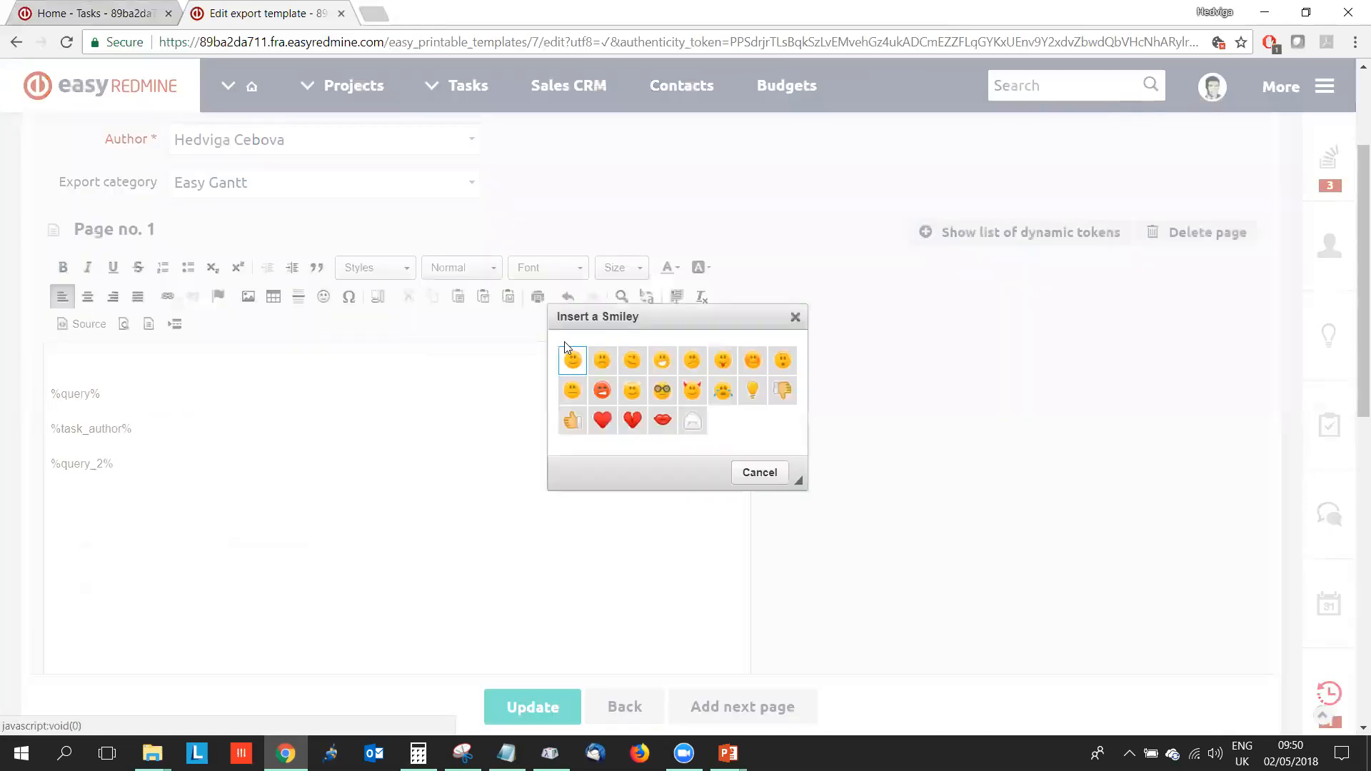
{"action": "left_click", "coordinate": [565, 344]}
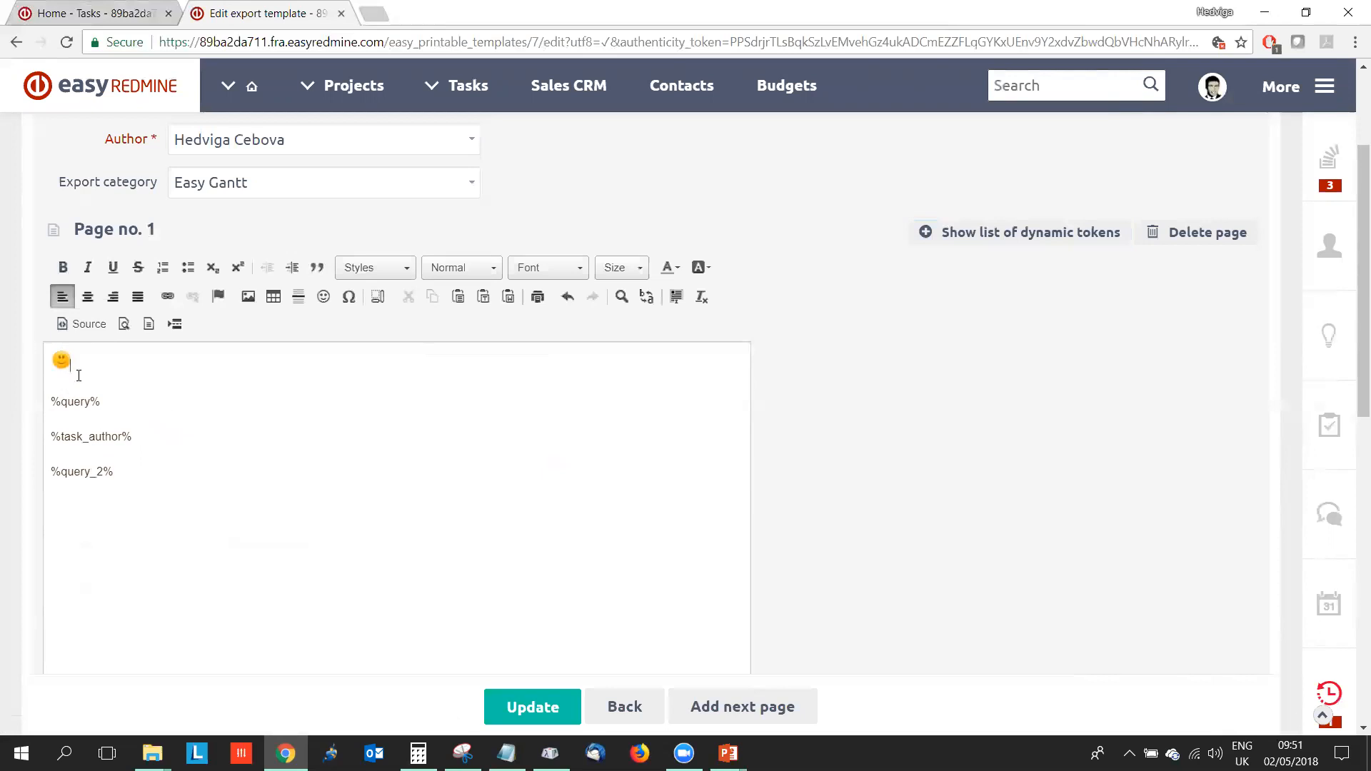
{"action": "left_click", "coordinate": [519, 709]}
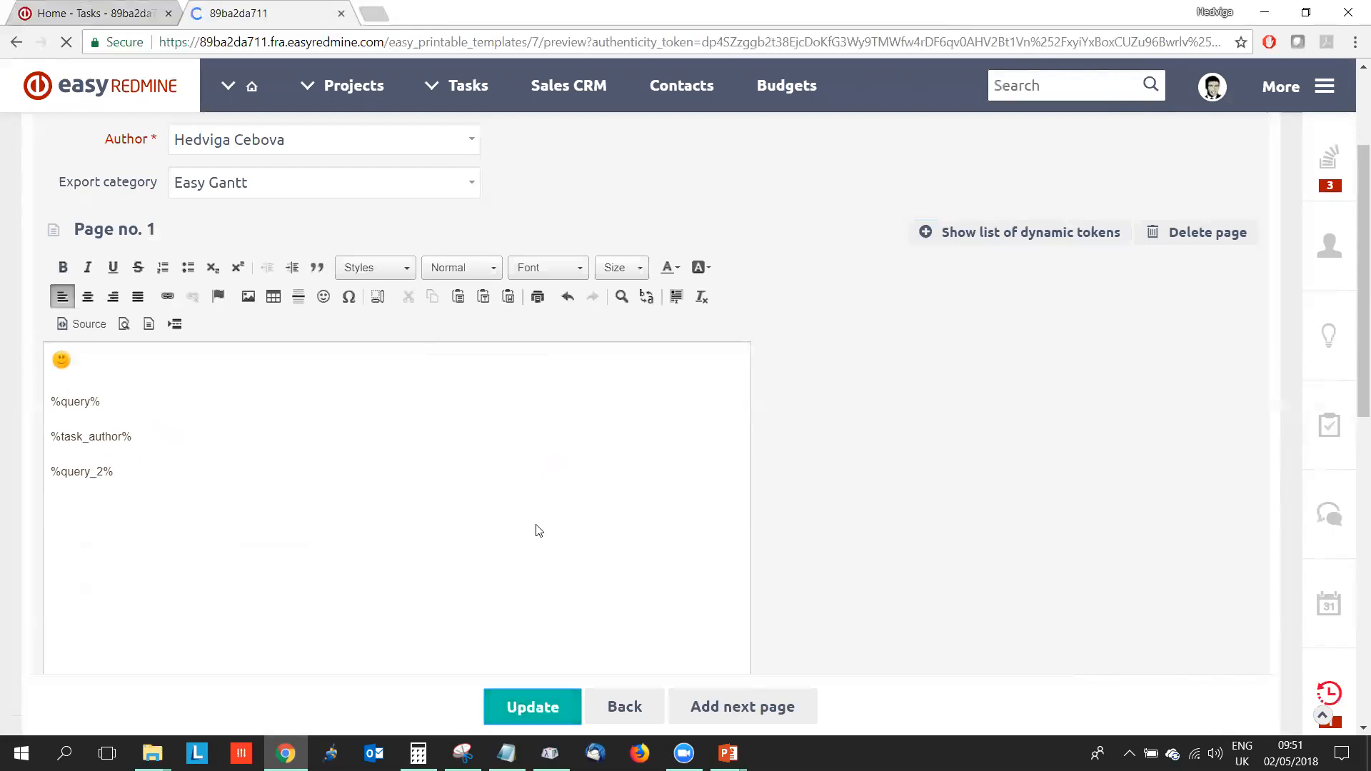
Review both task lists in the updated template preview, then return to the initial print preview
{"action": "scroll", "coordinate": [575, 522], "scroll_direction": "down", "scroll_amount": 1}
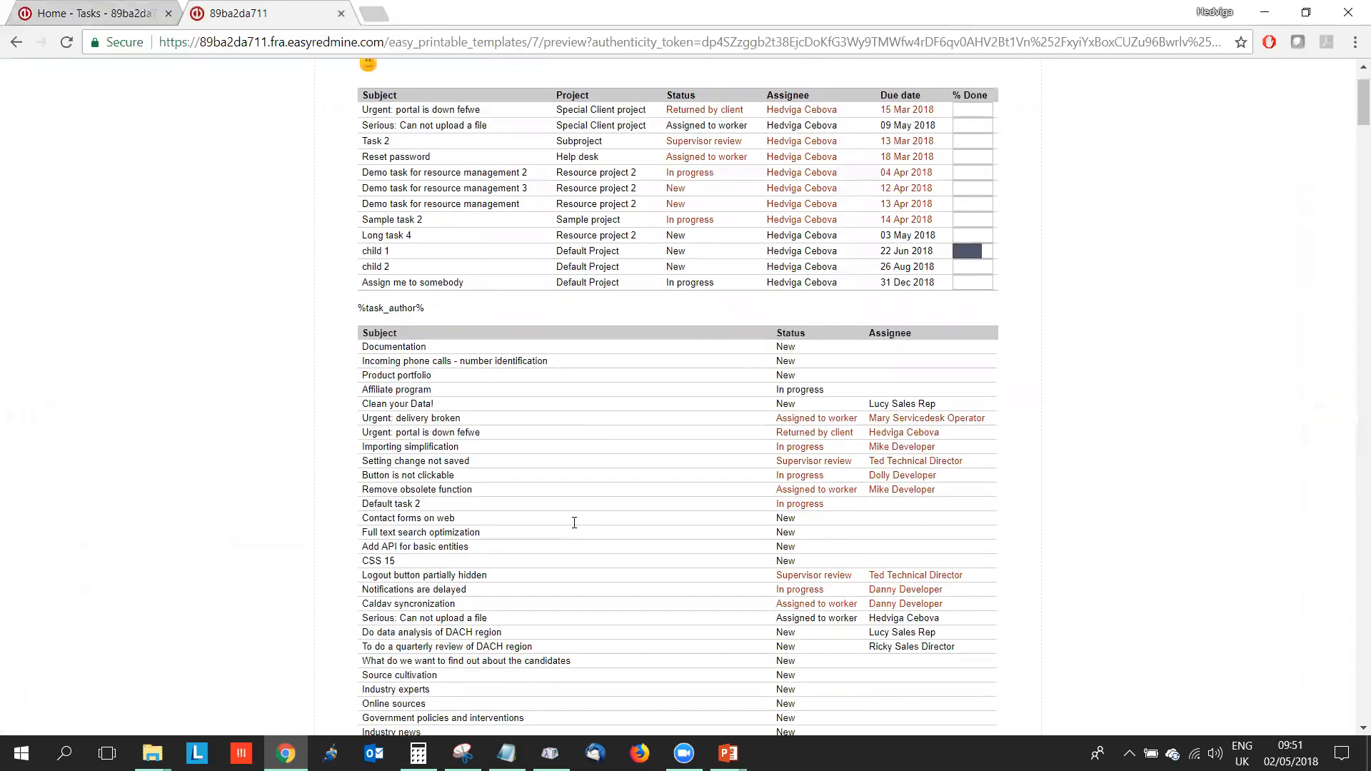
{"action": "scroll", "coordinate": [652, 493], "scroll_direction": "down", "scroll_amount": 5}
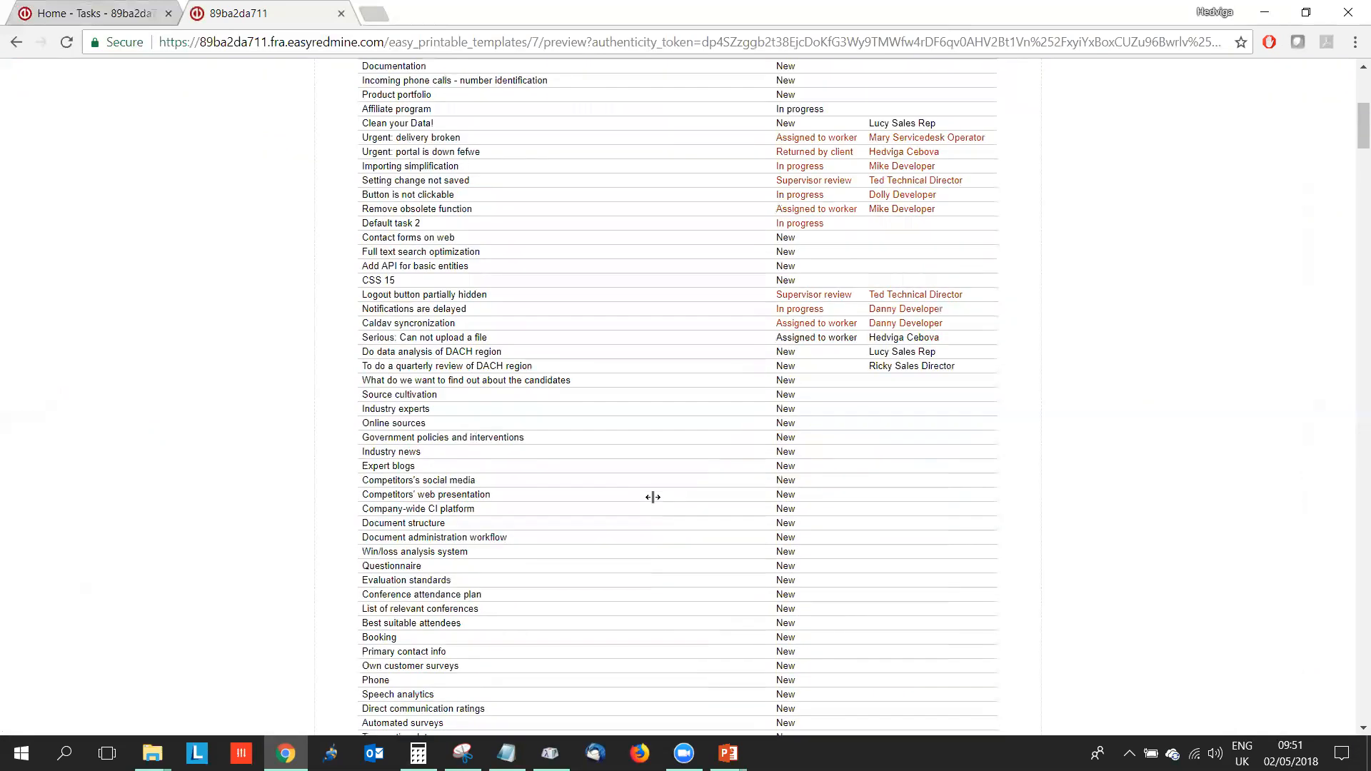
{"action": "scroll", "coordinate": [653, 492], "scroll_direction": "up", "scroll_amount": 7}
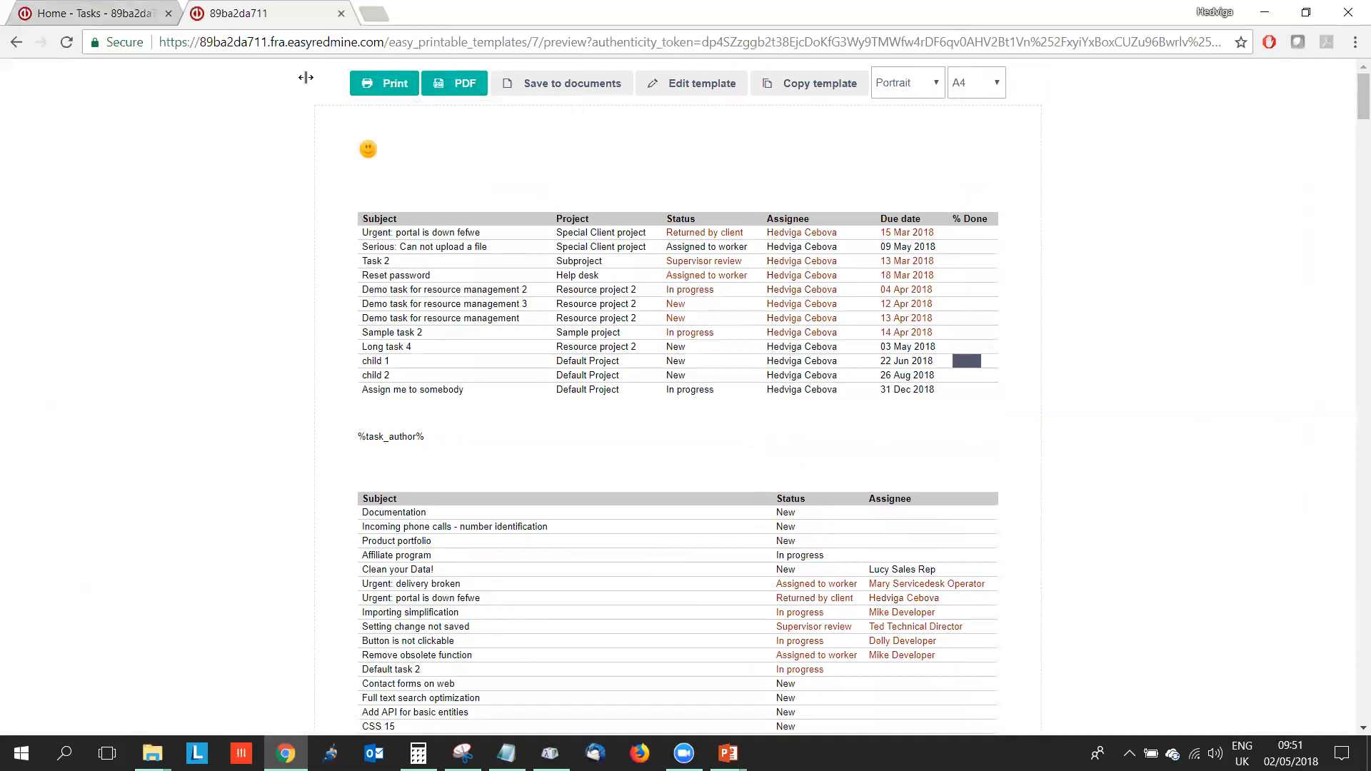
{"action": "left_click", "coordinate": [14, 44]}
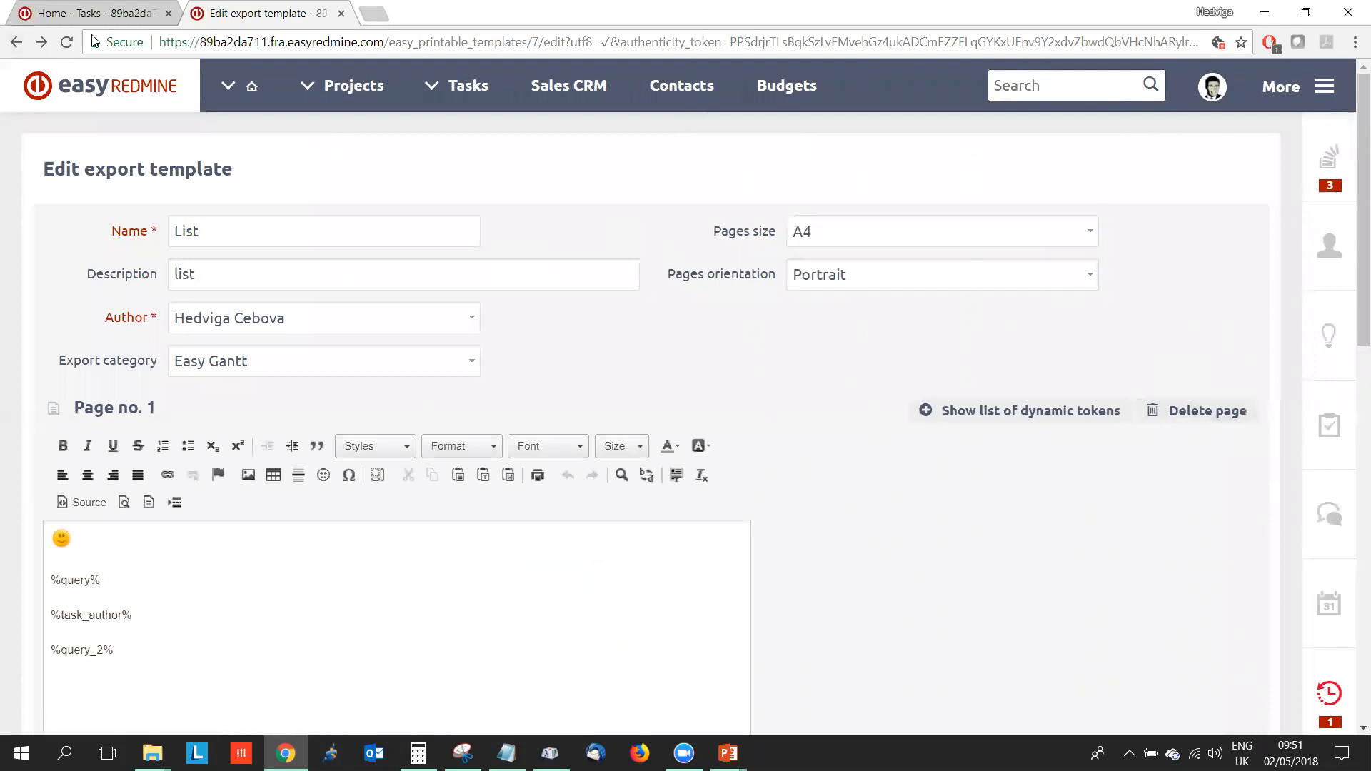
{"action": "left_click", "coordinate": [17, 42]}
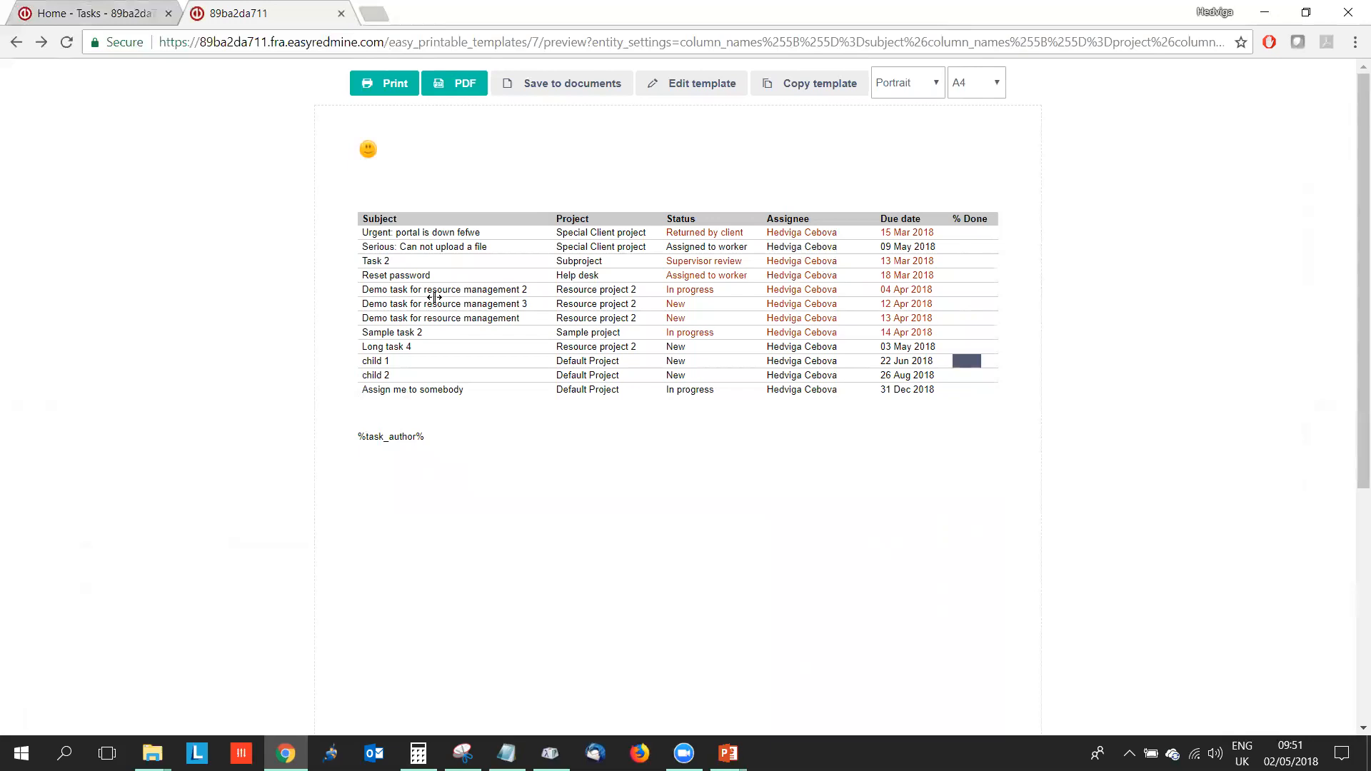
Return to the Home - Tasks page and start a new alert in Alerts - Early Warning
{"action": "left_click", "coordinate": [146, 13]}
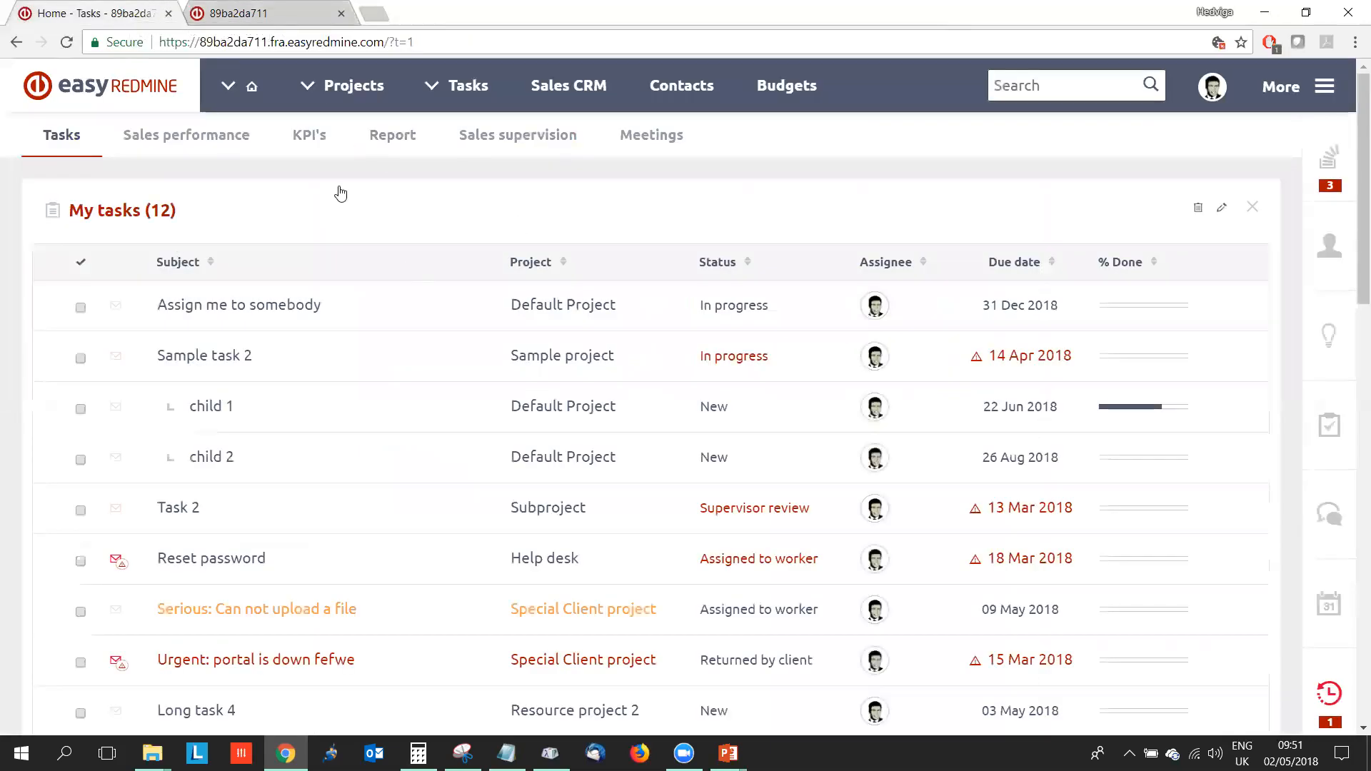
{"action": "left_click", "coordinate": [1321, 89]}
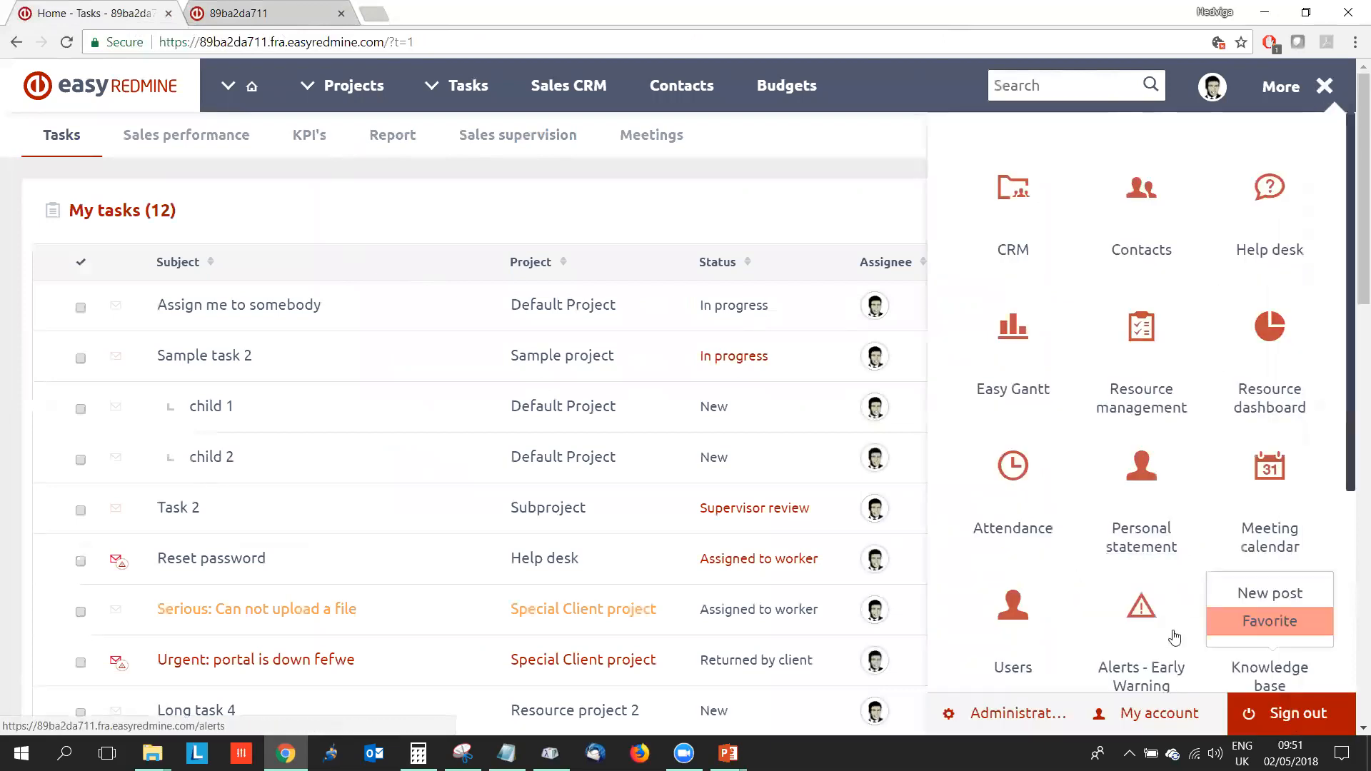
{"action": "left_click", "coordinate": [1161, 682]}
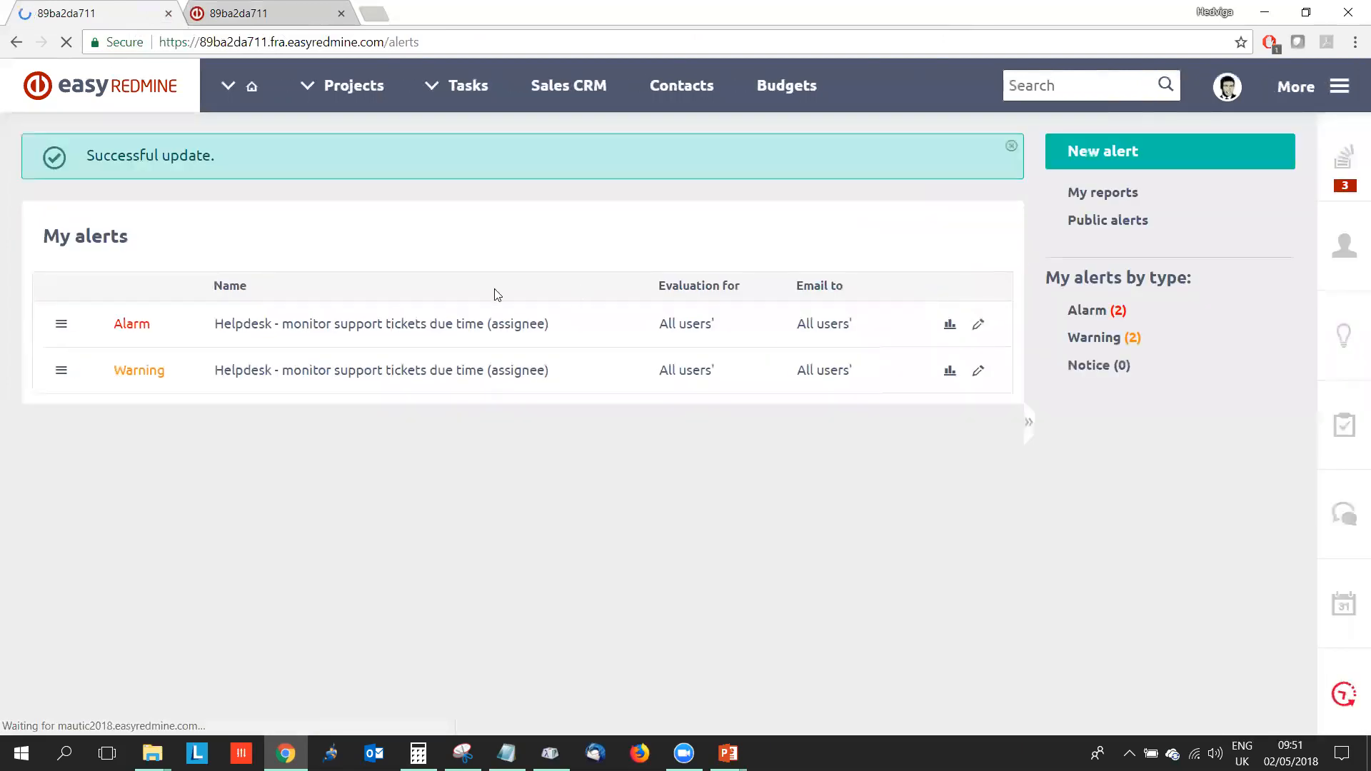
{"action": "left_click", "coordinate": [1114, 151]}
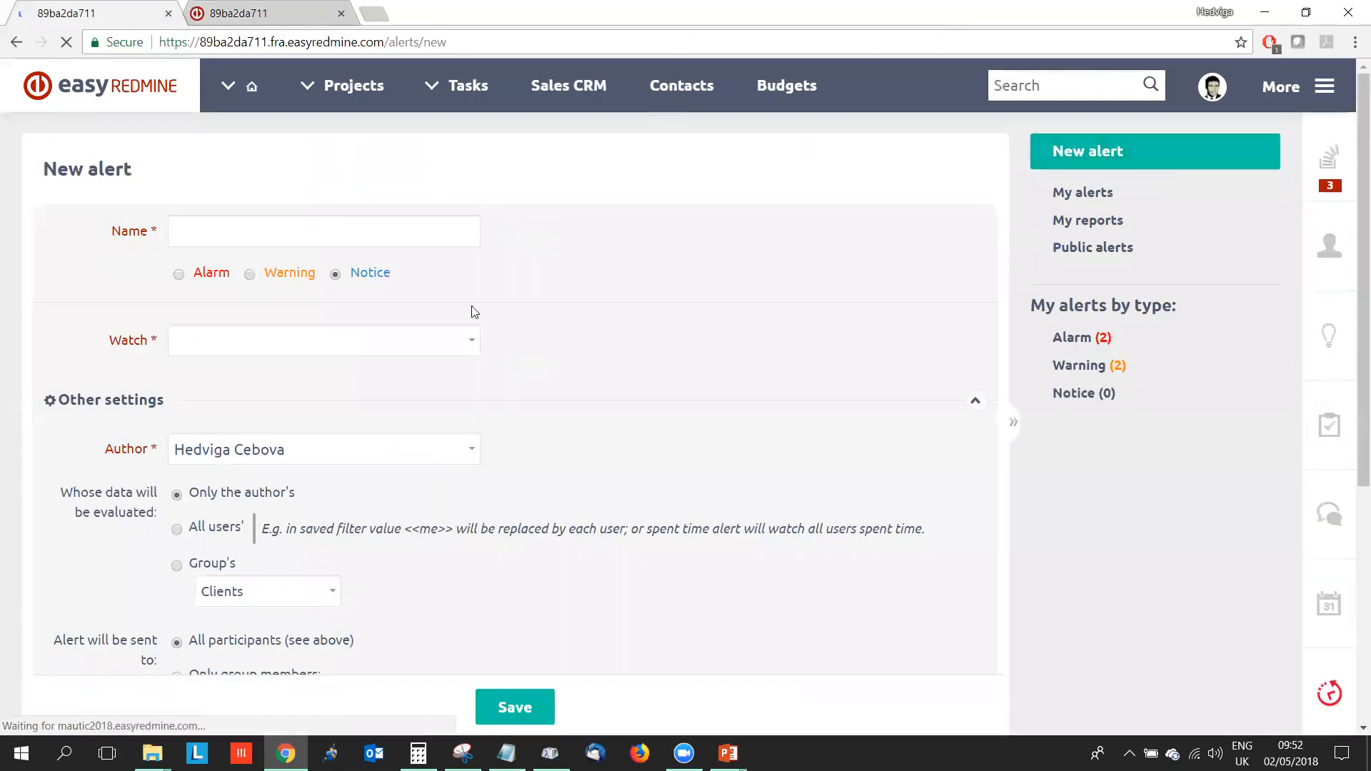
Set the new alert to watch the saved task filter webinar and warn when it holds more than 0 records
{"action": "left_click", "coordinate": [337, 343]}
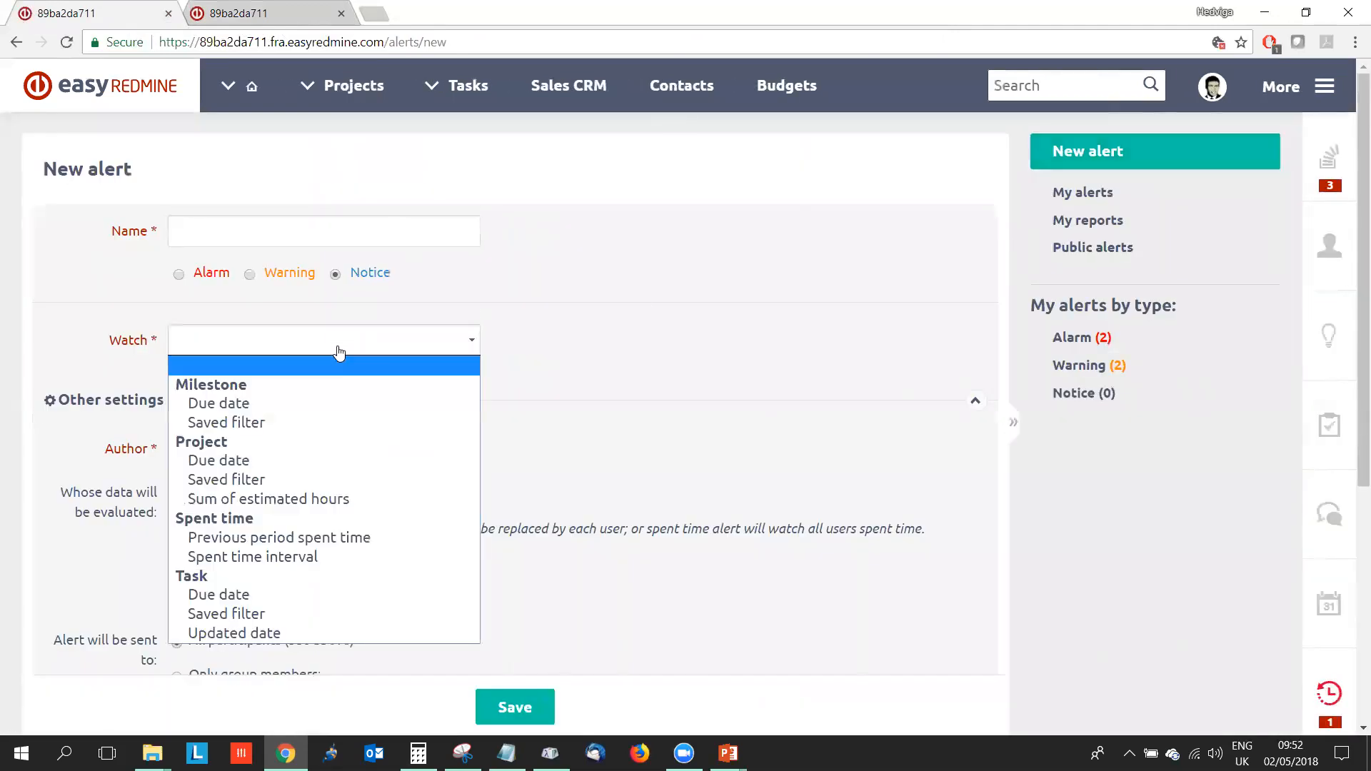
{"action": "left_click", "coordinate": [239, 618]}
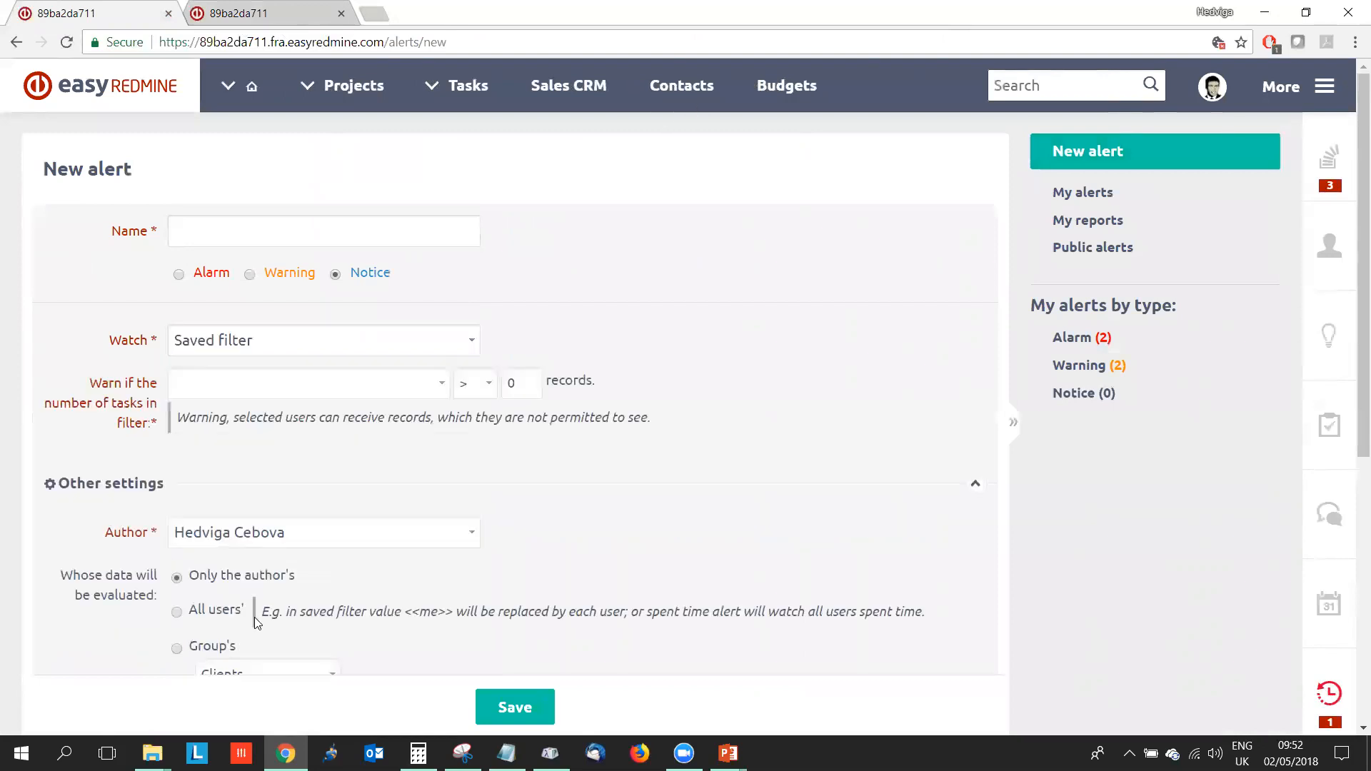
{"action": "left_click", "coordinate": [223, 387]}
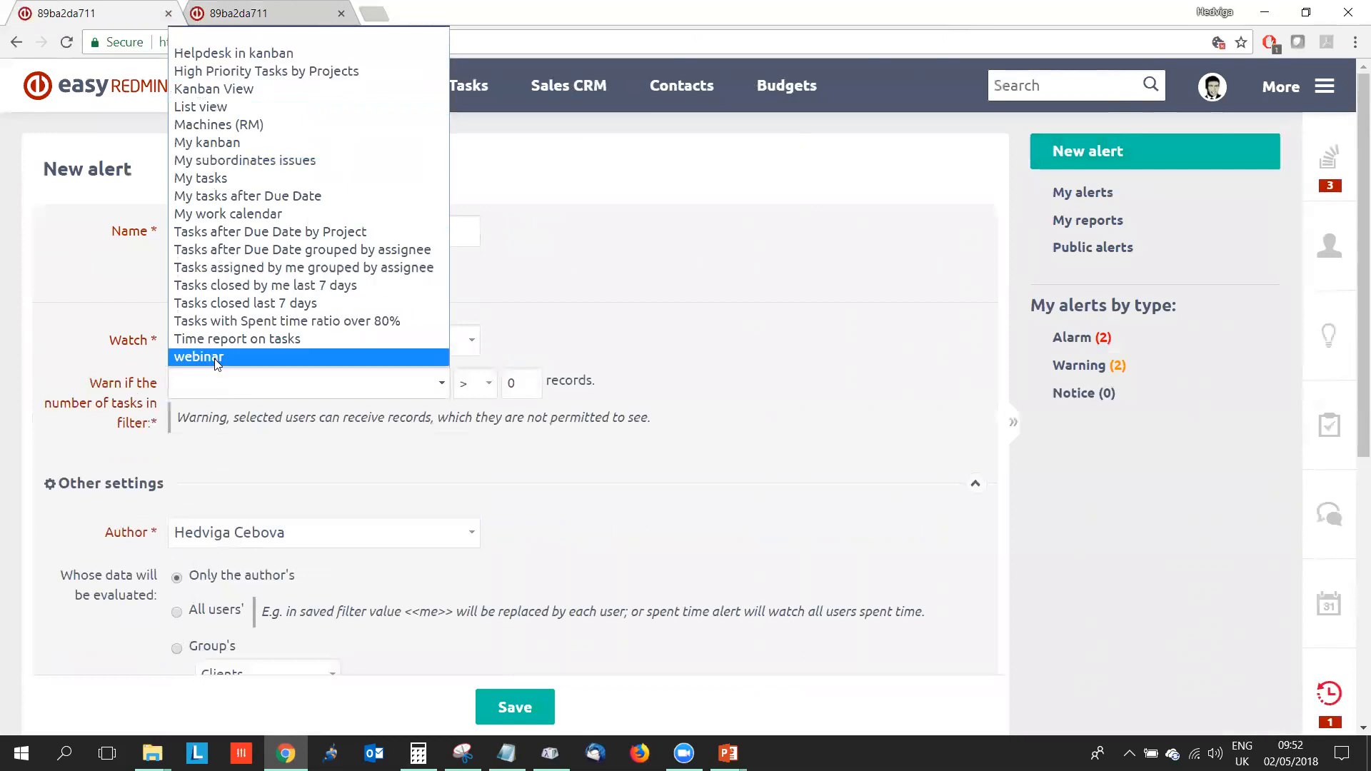
{"action": "left_click", "coordinate": [218, 361]}
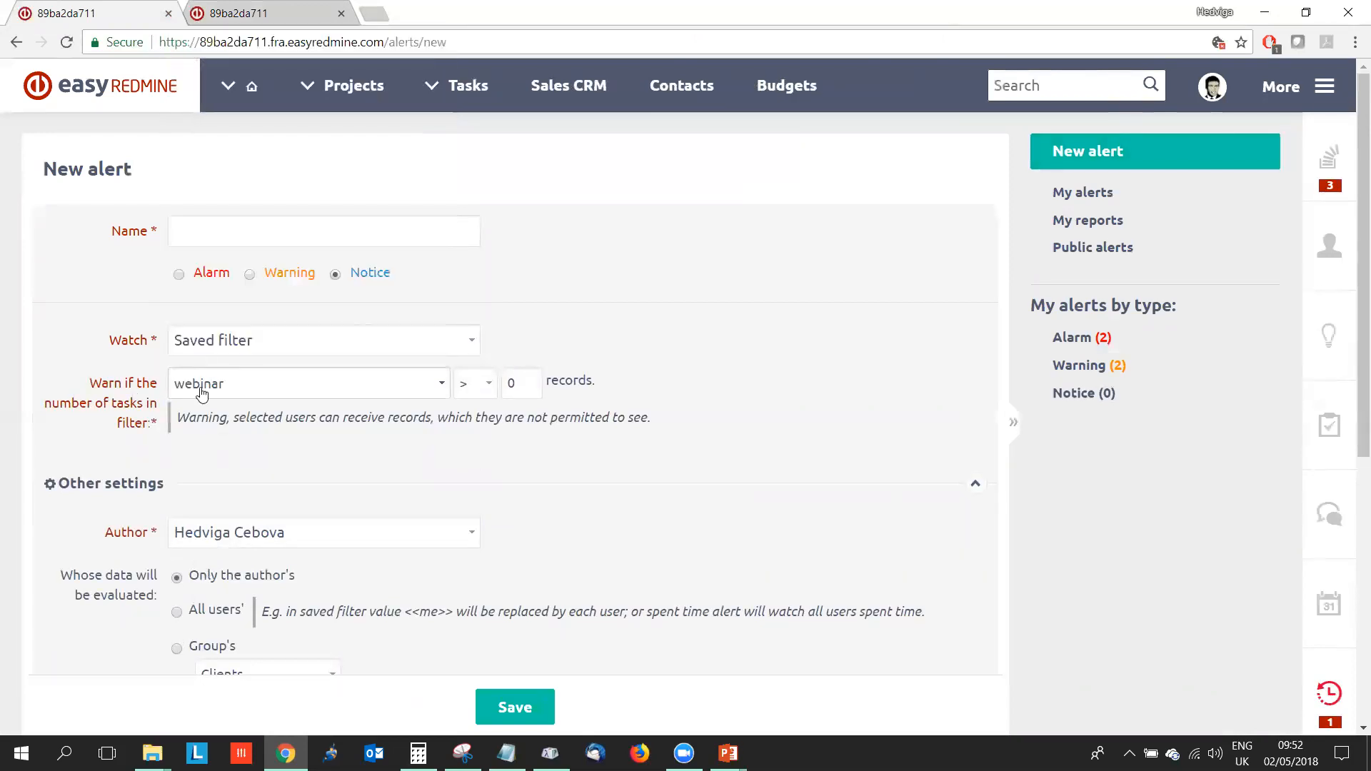
{"action": "left_click", "coordinate": [460, 392]}
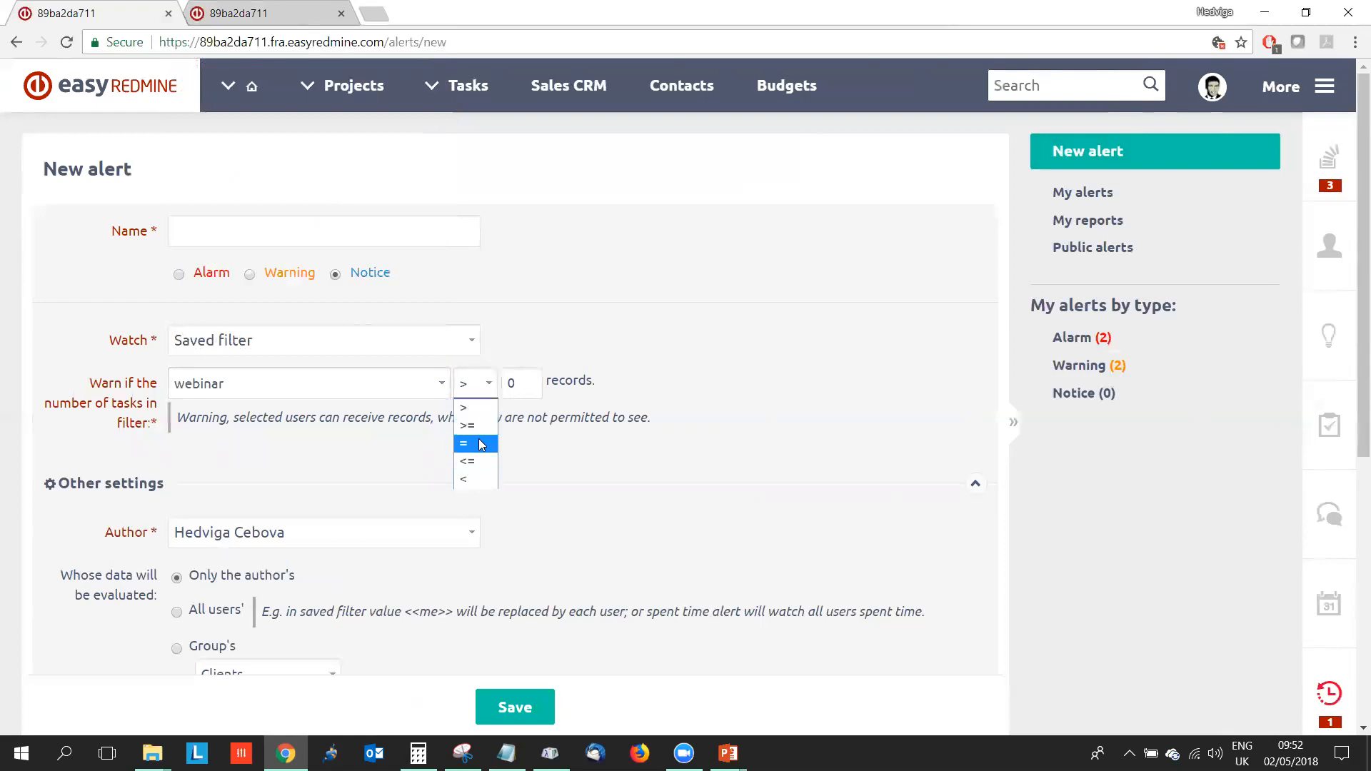
{"action": "left_click_drag", "start_coordinate": [516, 384], "coordinate": [492, 388]}
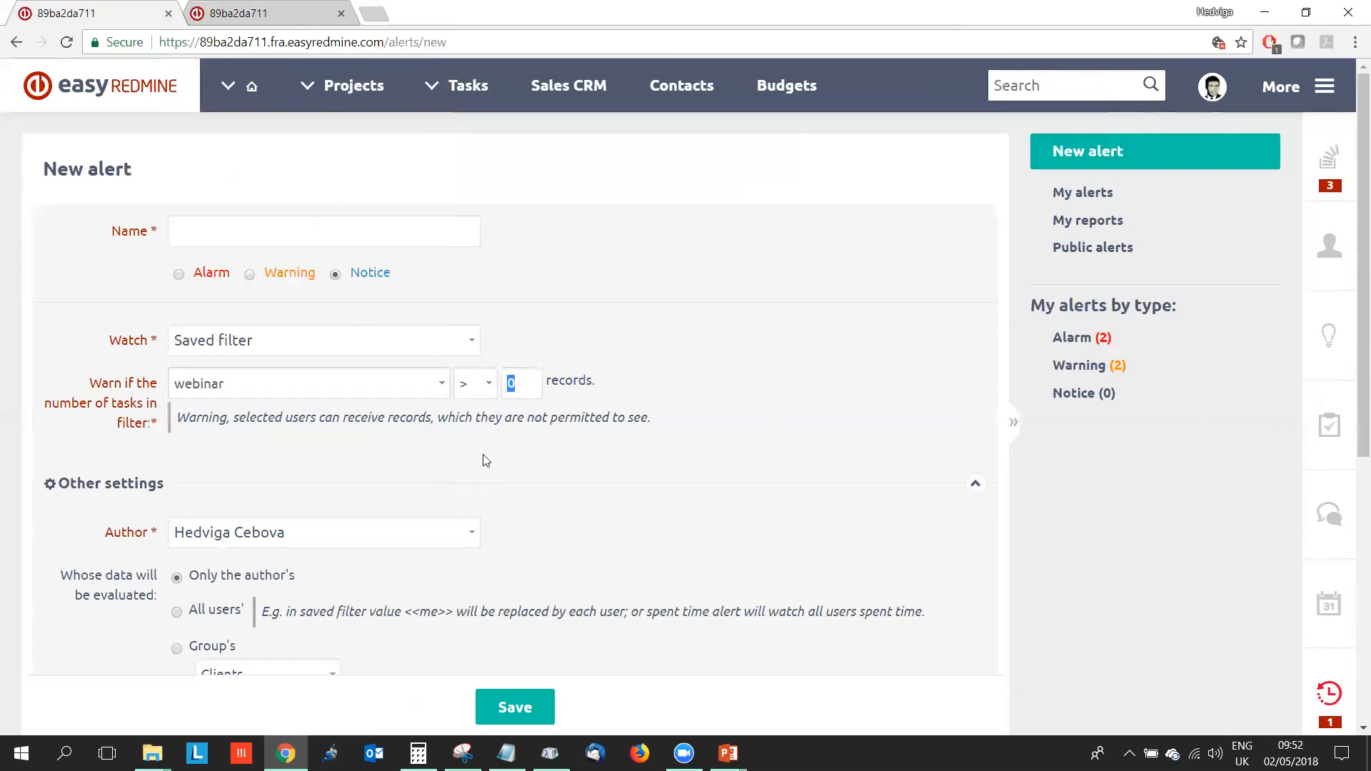
Examine the alert's evaluation and recipient settings and its Day in week and Day in month schedules, returning to Every day
{"action": "scroll", "coordinate": [592, 463], "scroll_direction": "down", "scroll_amount": 3}
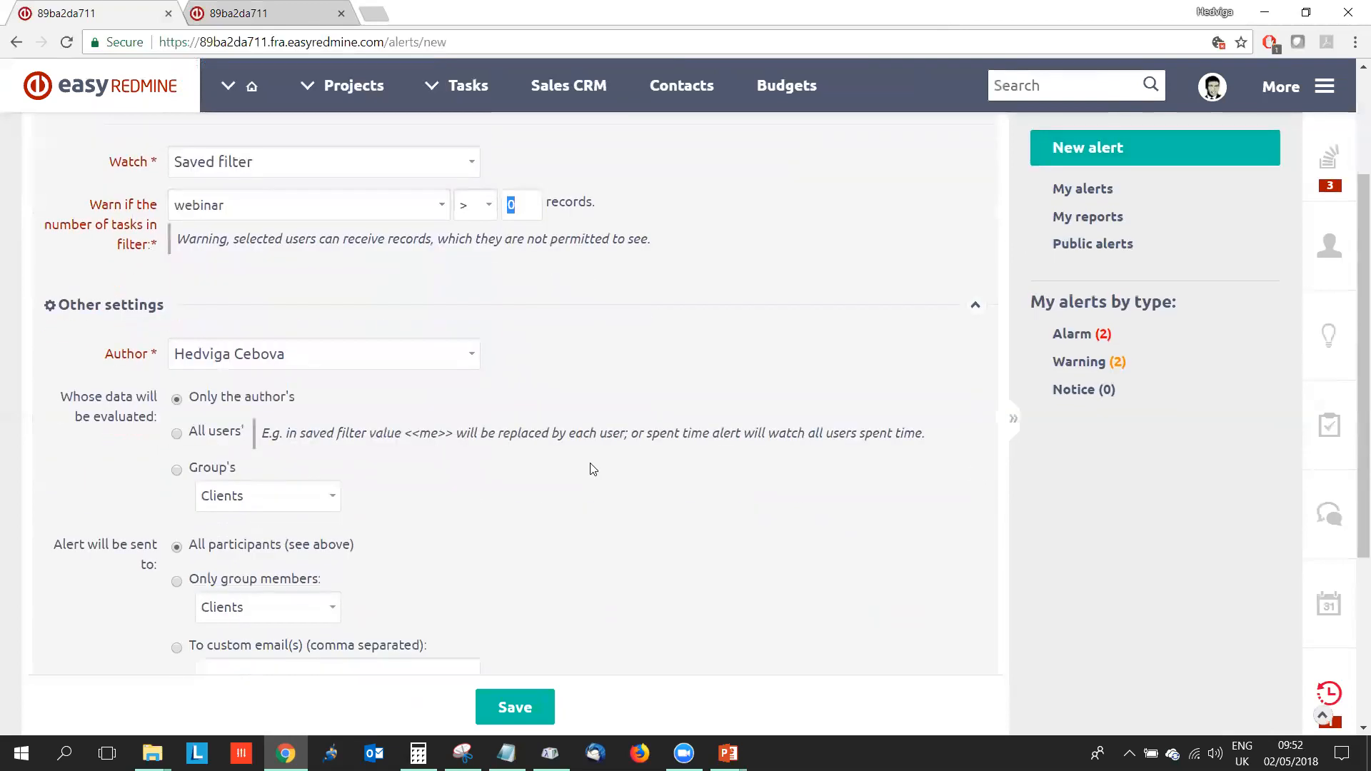
{"action": "scroll", "coordinate": [591, 469], "scroll_direction": "down", "scroll_amount": 1}
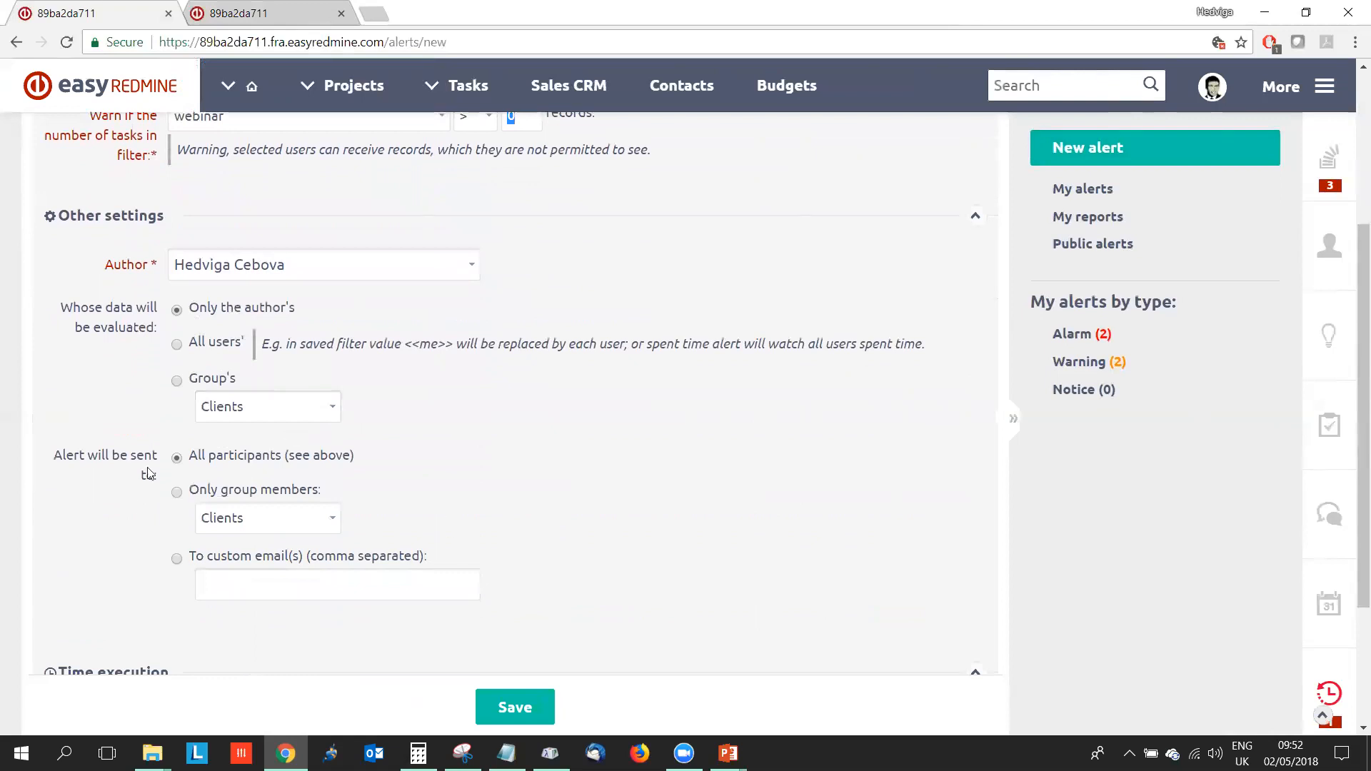
{"action": "scroll", "coordinate": [528, 526], "scroll_direction": "down", "scroll_amount": 3}
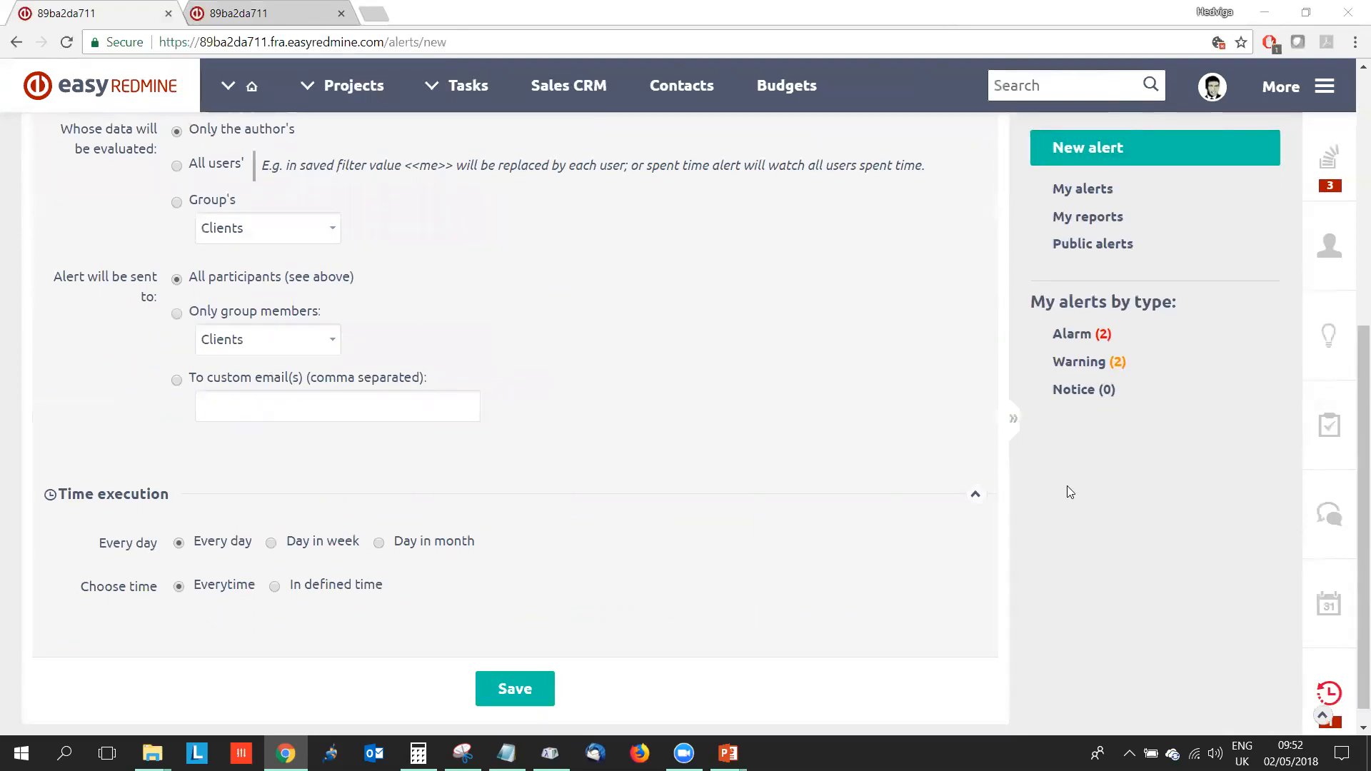
{"action": "scroll", "coordinate": [775, 494], "scroll_direction": "down", "scroll_amount": 1}
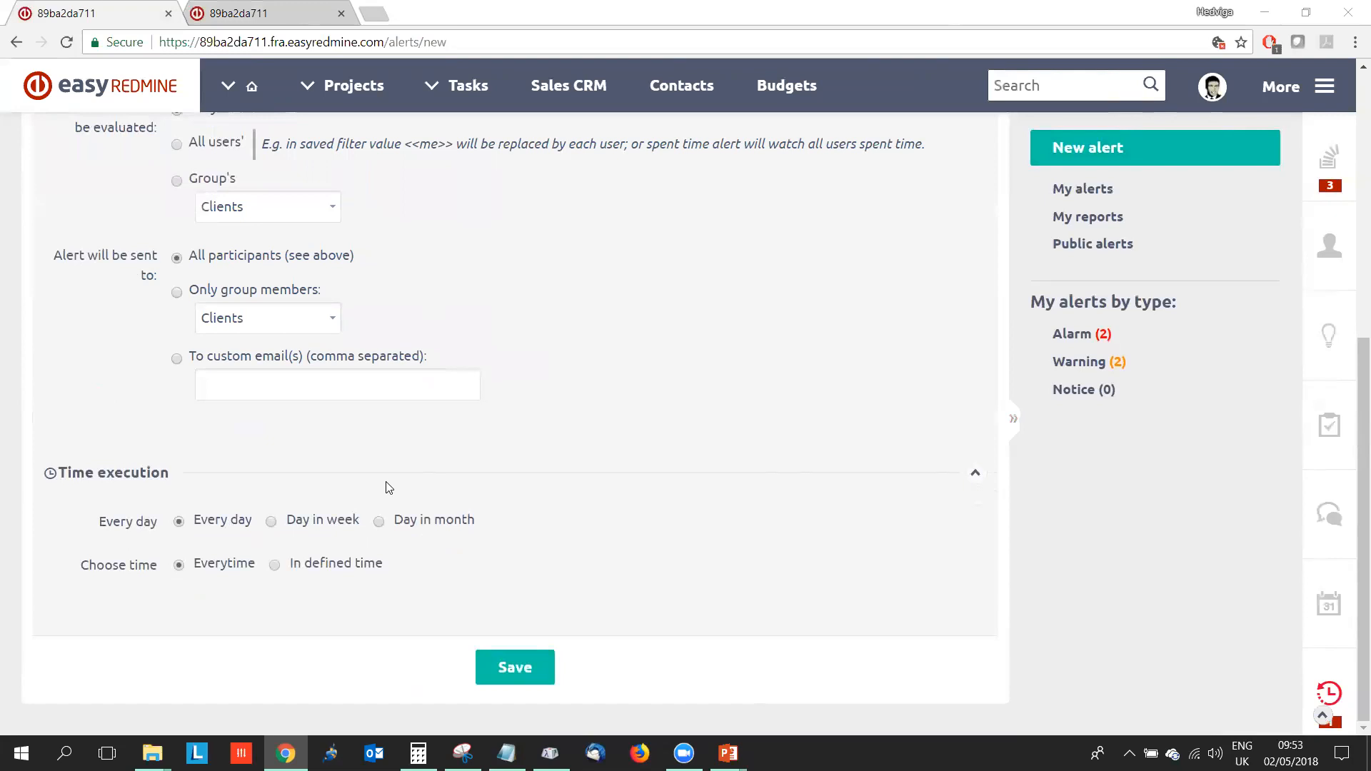
{"action": "left_click", "coordinate": [305, 517]}
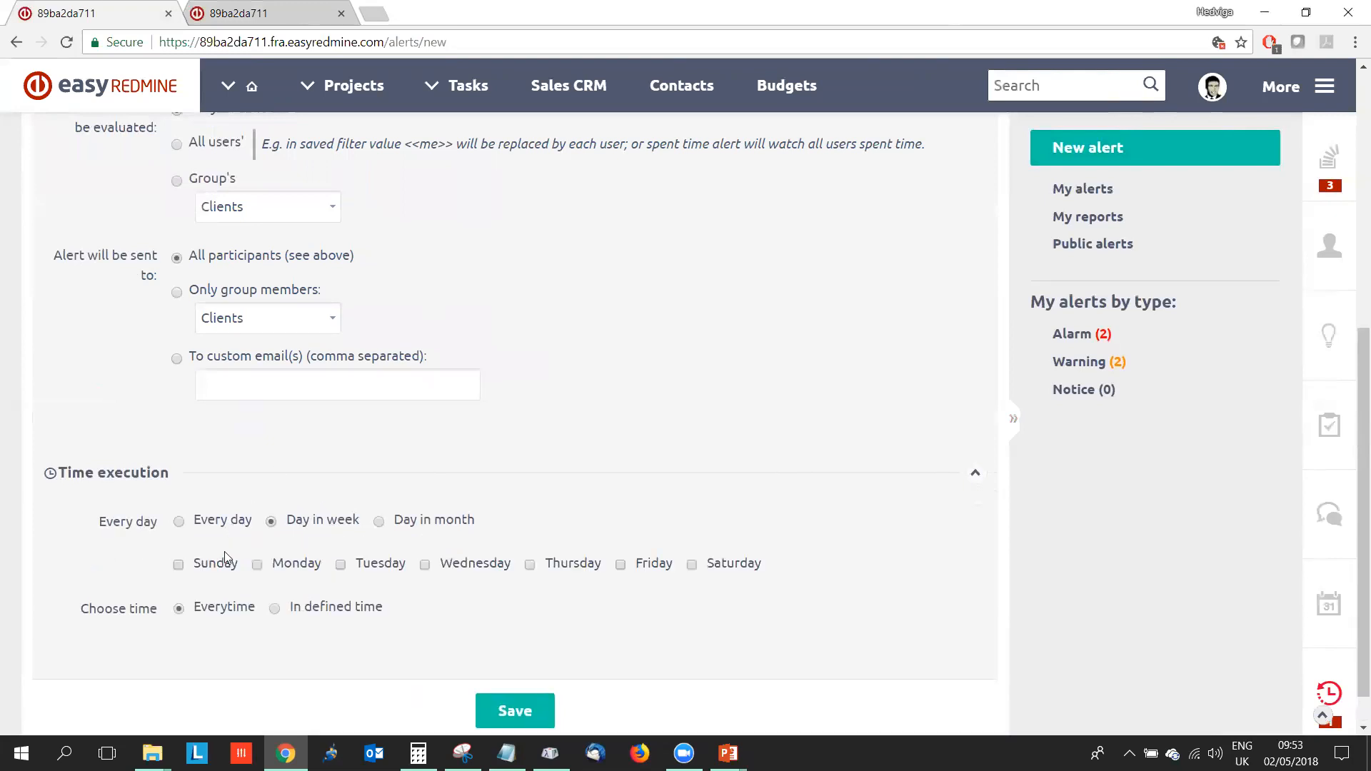
{"action": "left_click", "coordinate": [433, 524]}
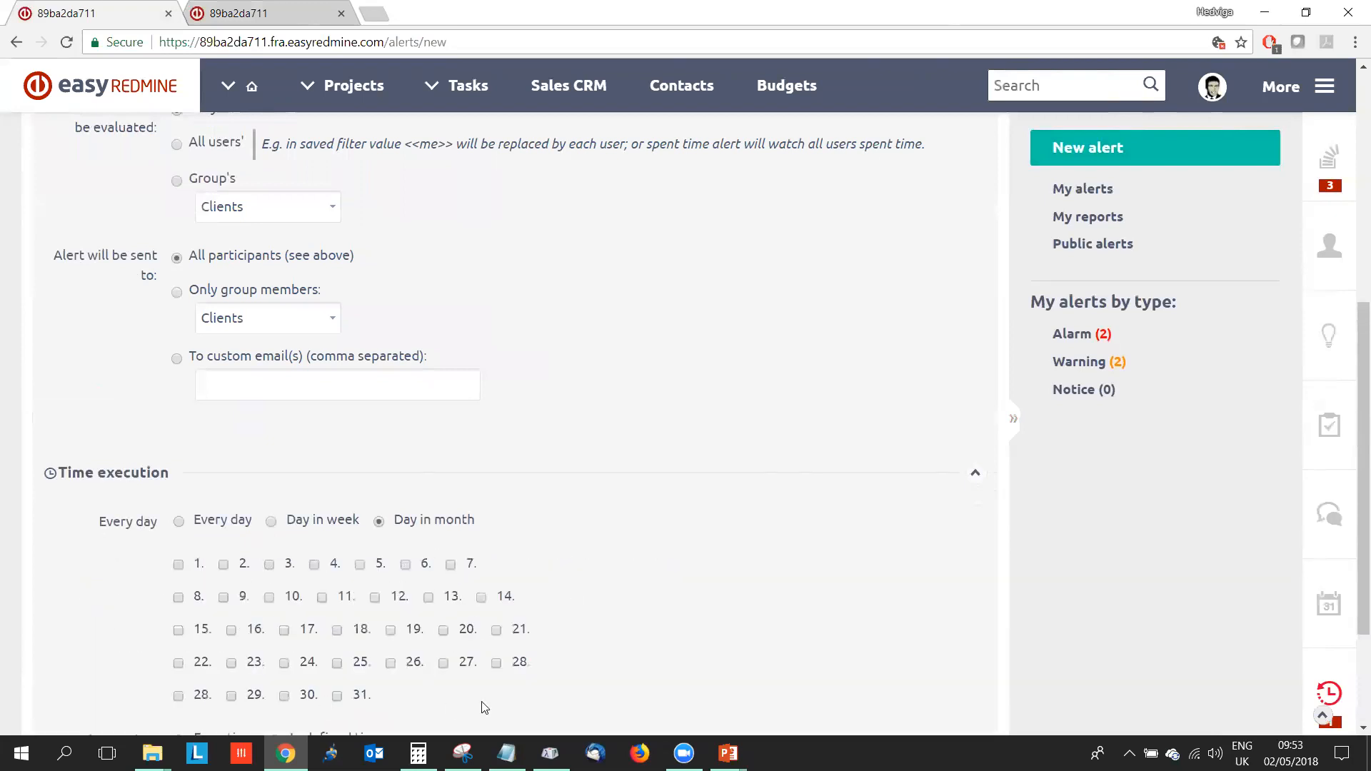
{"action": "left_click", "coordinate": [235, 524]}
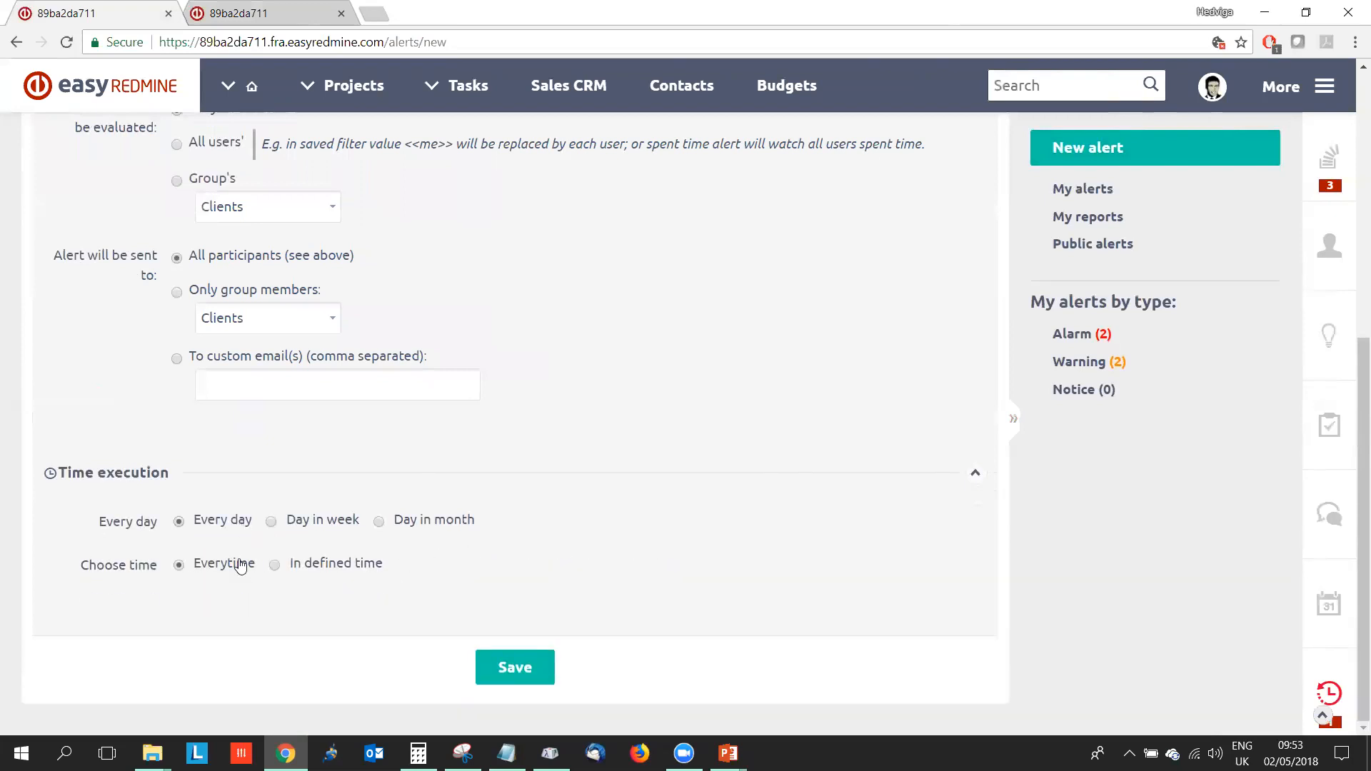
Look at the alert's In defined time option and its time choices, and switch back to Everytime
{"action": "left_click", "coordinate": [309, 566]}
{"action": "scroll", "coordinate": [400, 575], "scroll_direction": "down", "scroll_amount": 1}
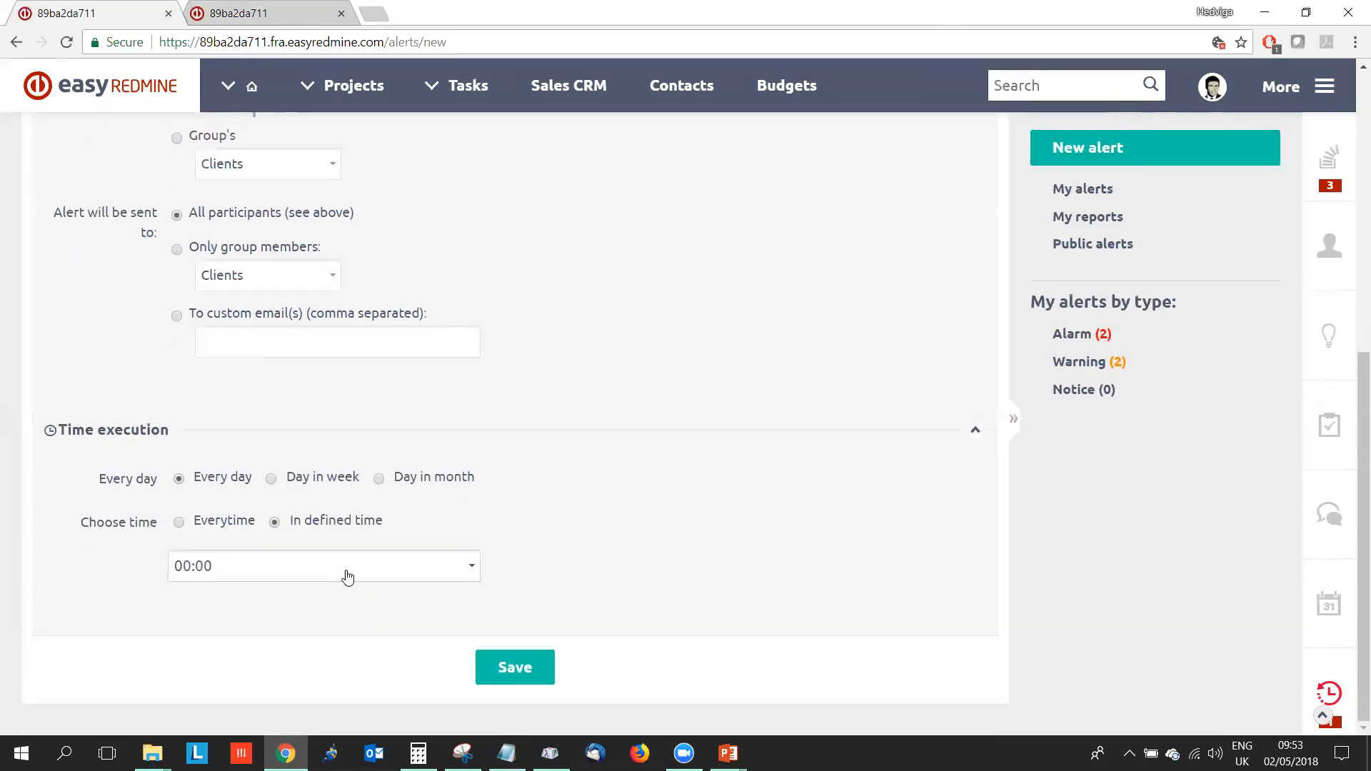
{"action": "left_click", "coordinate": [347, 577]}
{"action": "left_click", "coordinate": [537, 471]}
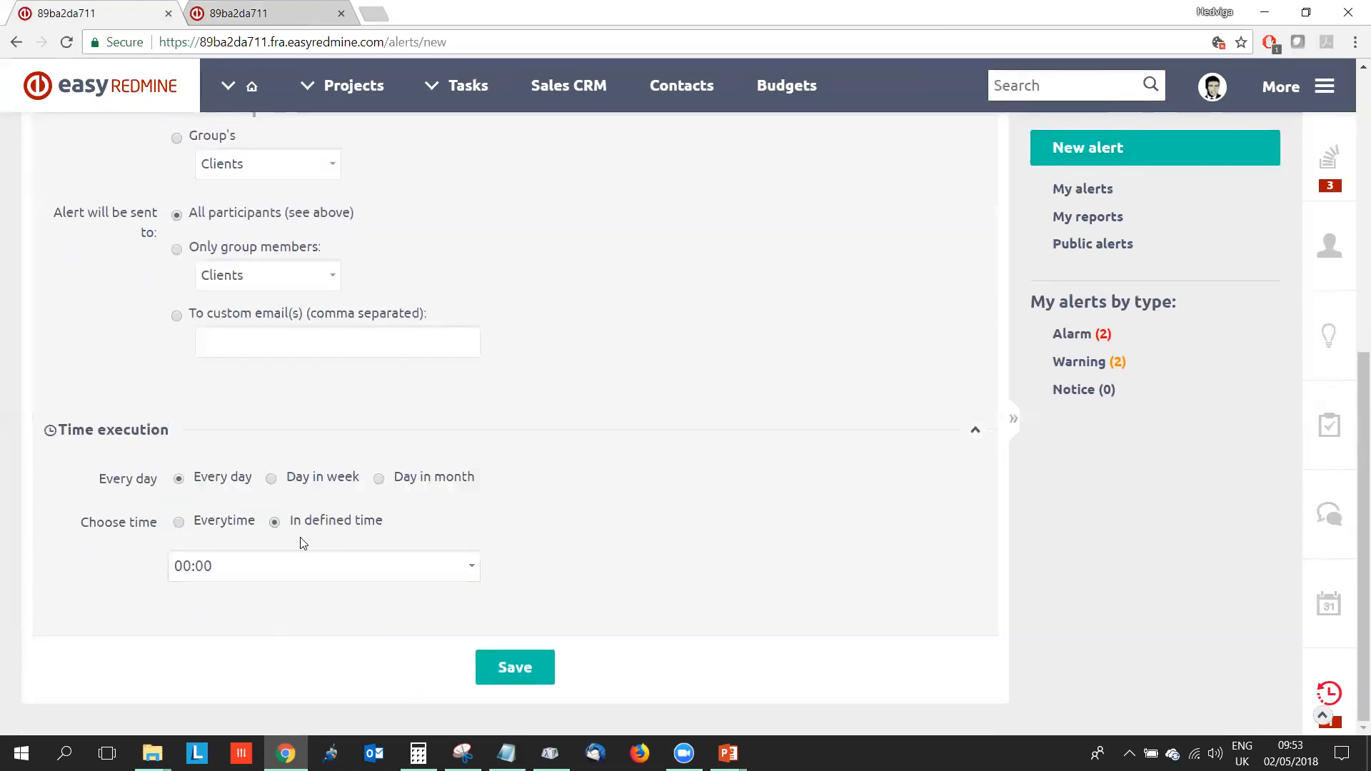
{"action": "left_click", "coordinate": [214, 528]}
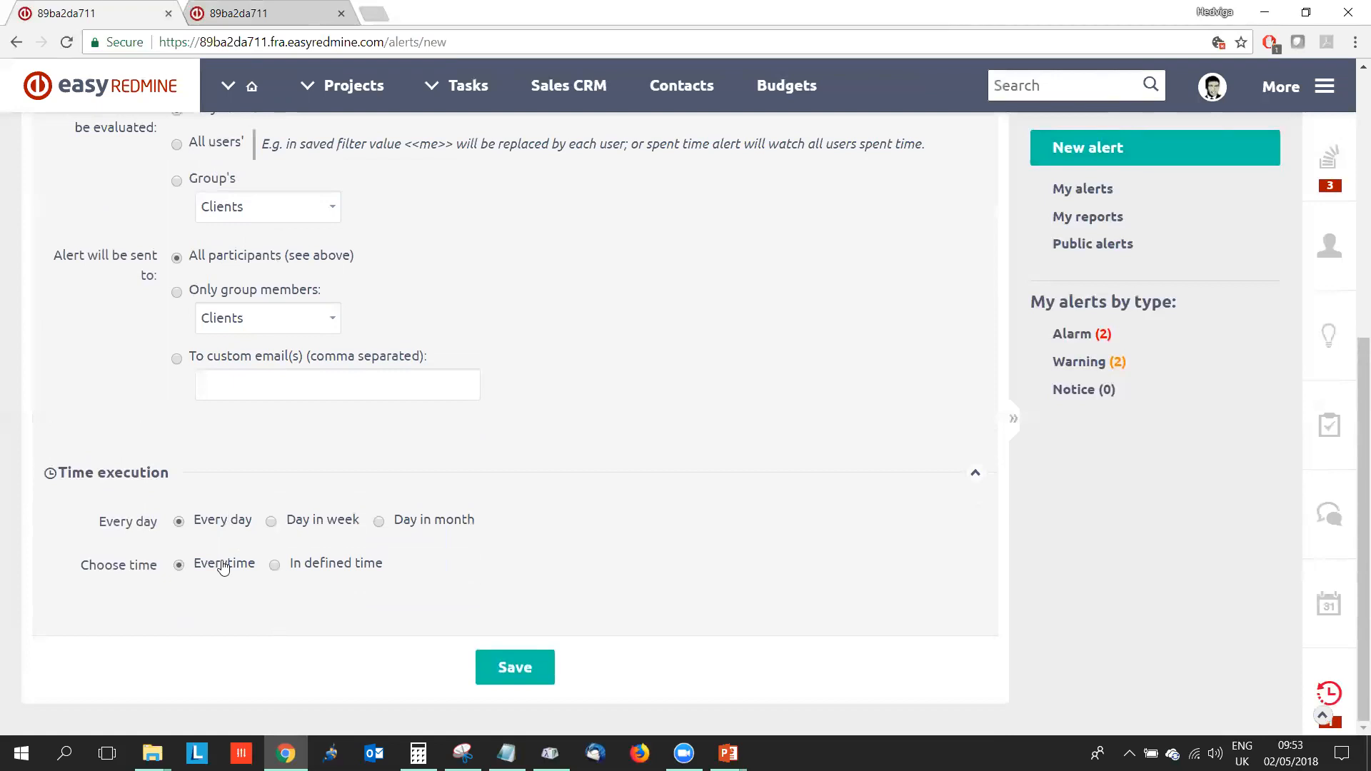
Leave the new alert unsaved and open the project list
{"action": "scroll", "coordinate": [490, 447], "scroll_direction": "up", "scroll_amount": 5}
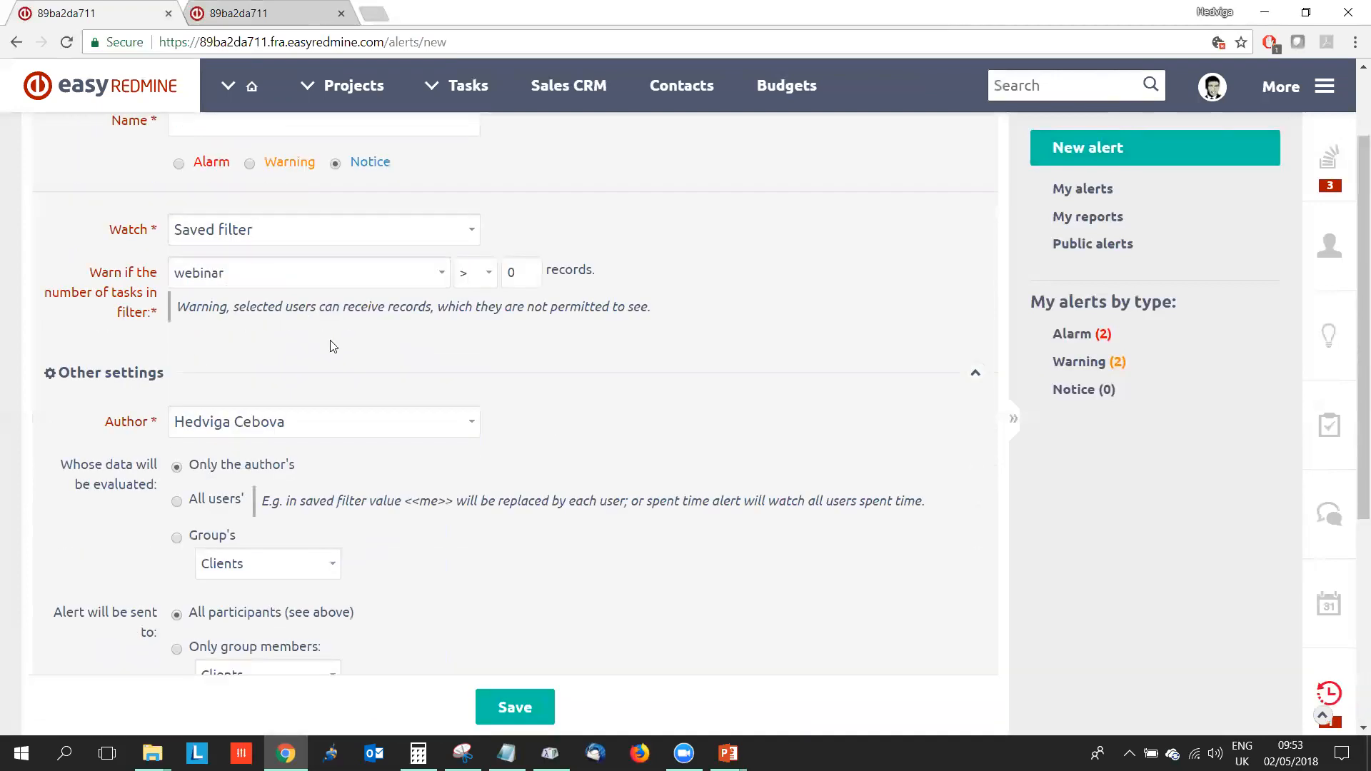
{"action": "scroll", "coordinate": [330, 343], "scroll_direction": "up", "scroll_amount": 2}
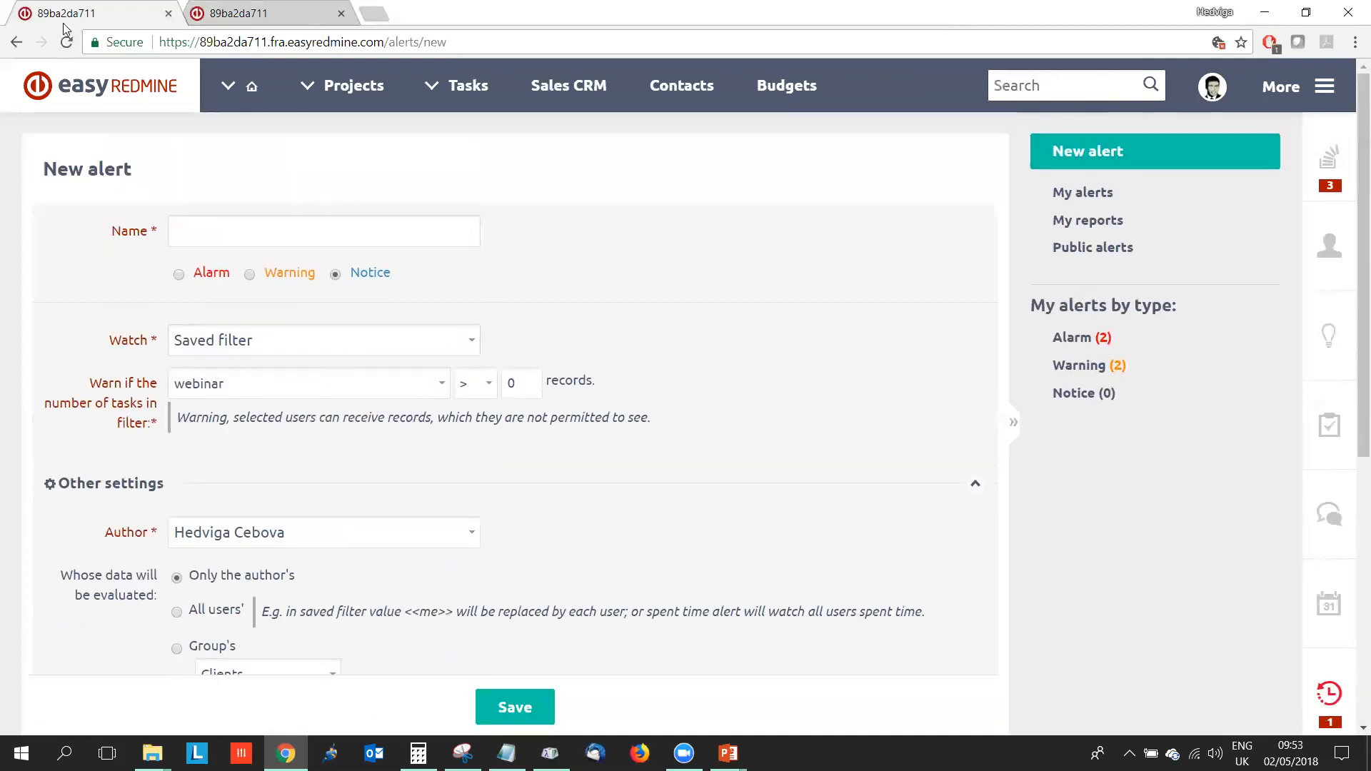
{"action": "left_click", "coordinate": [13, 44]}
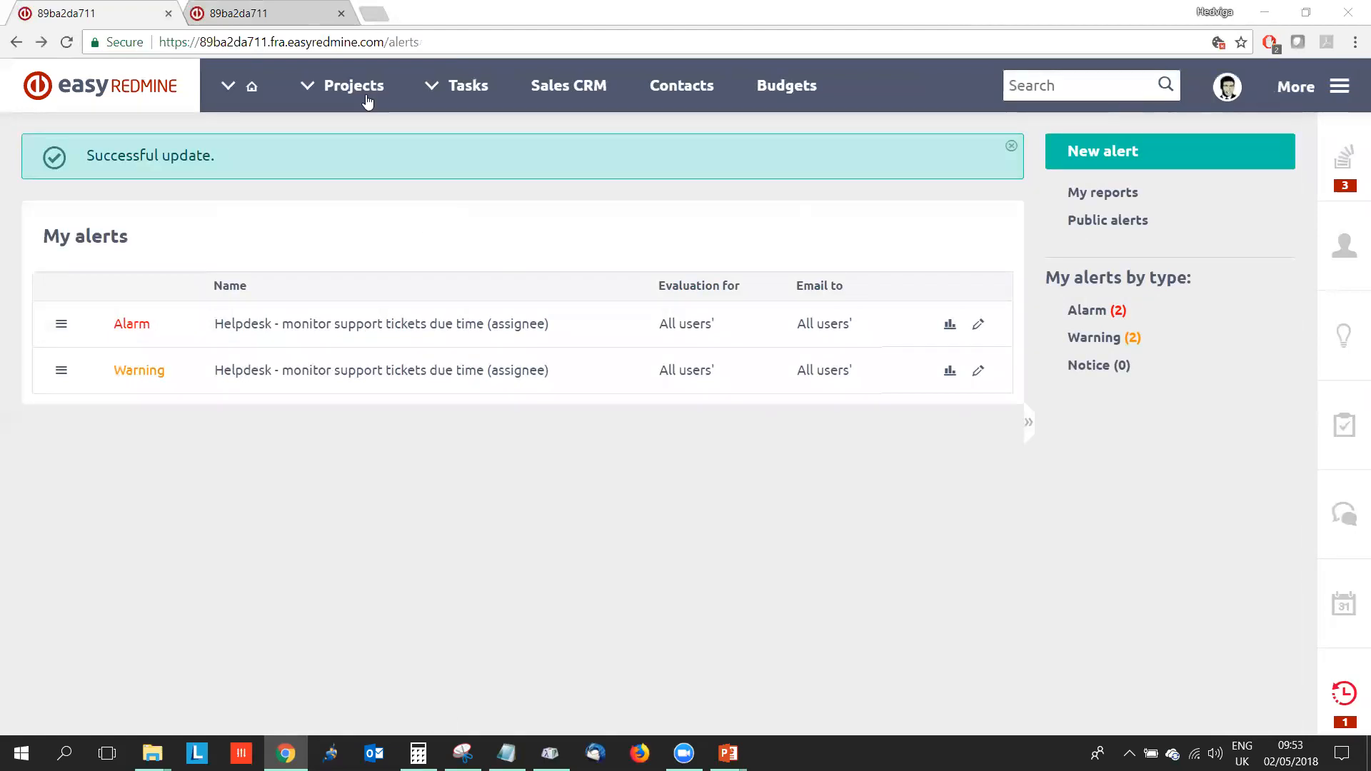
{"action": "left_click", "coordinate": [230, 86]}
{"action": "left_click", "coordinate": [330, 88]}
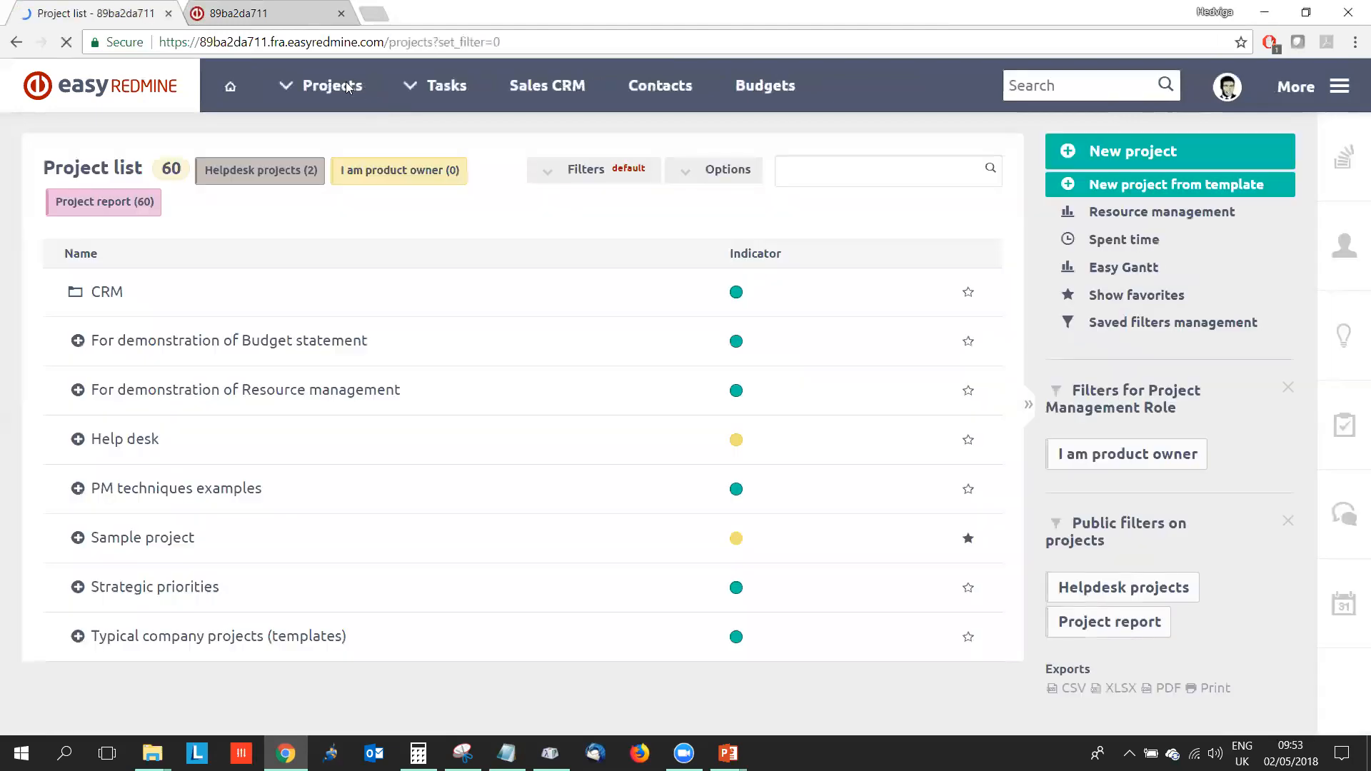
Open the Easy Gantt export template List for editing from the project list's print export, with the cursor after %query_2%
{"action": "left_click", "coordinate": [1166, 724]}
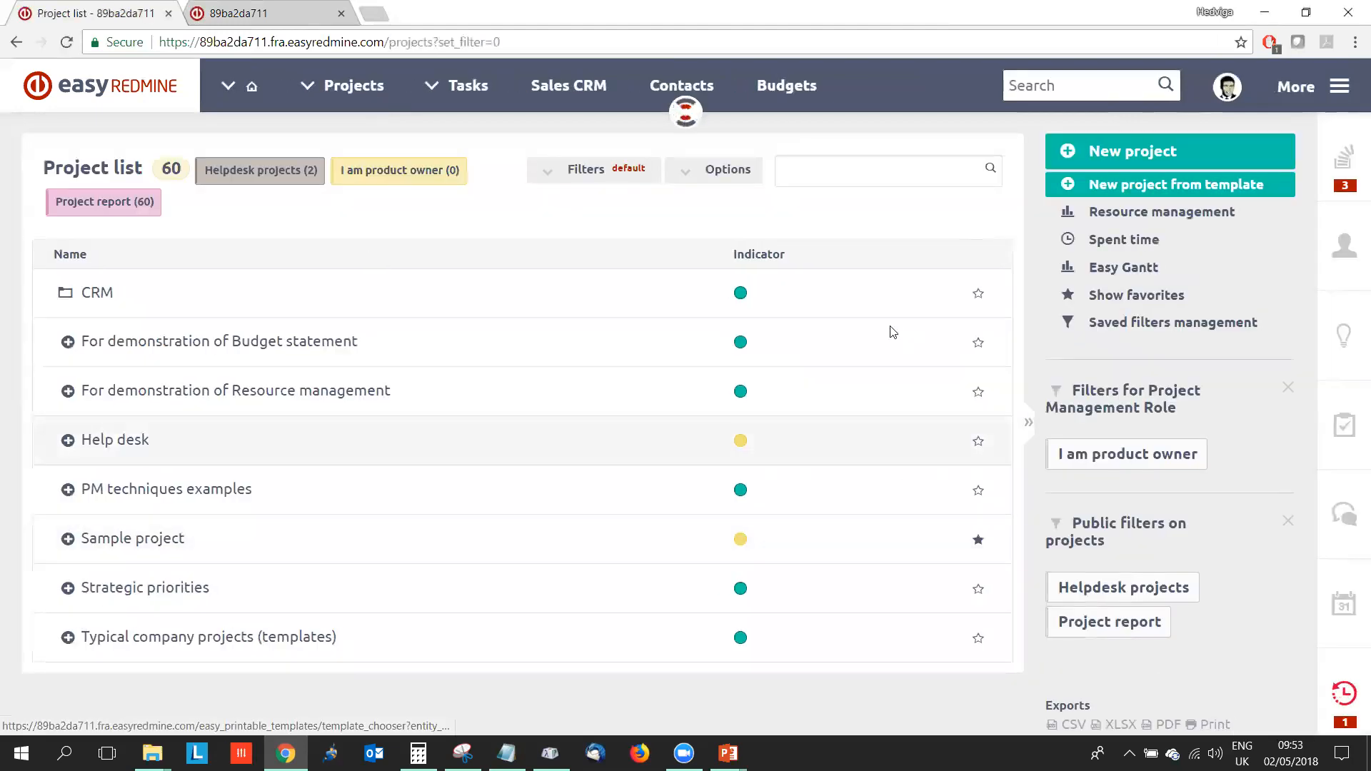
{"action": "left_click", "coordinate": [138, 321]}
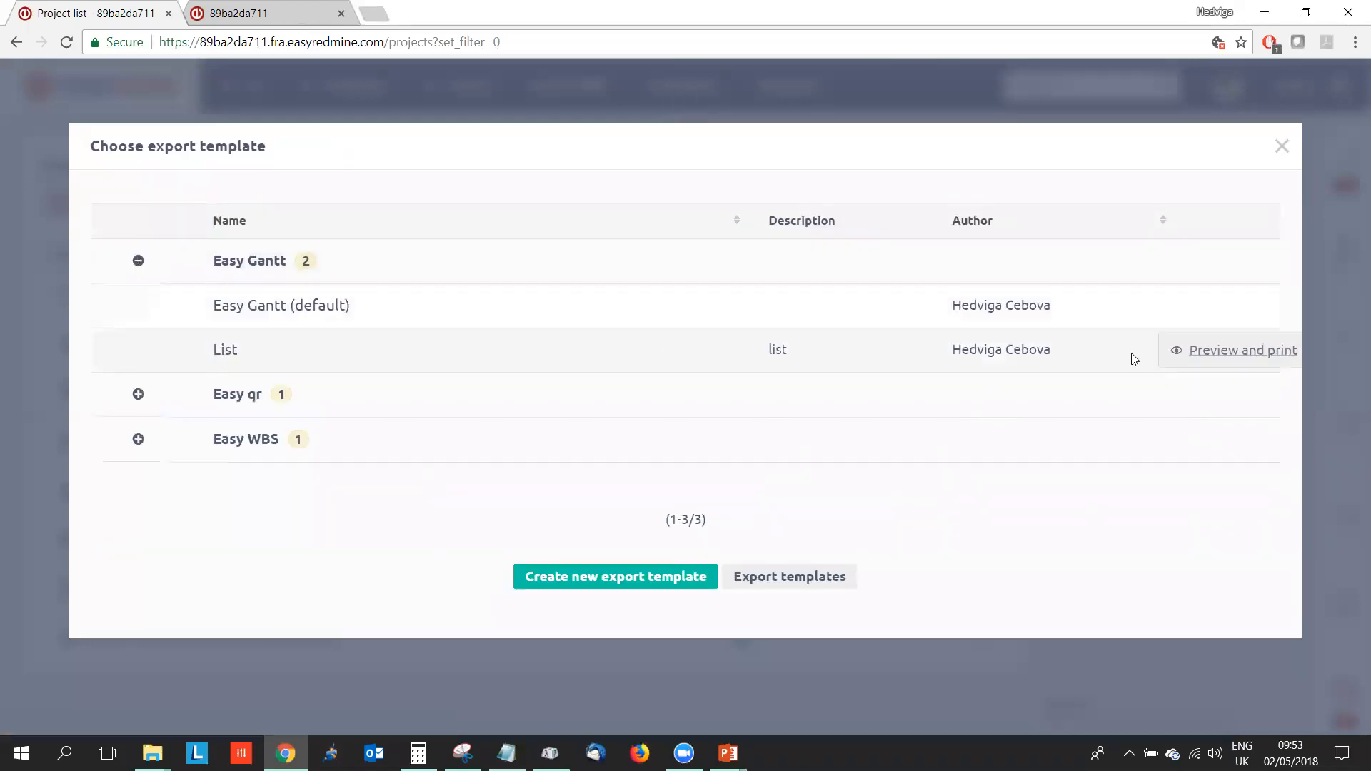
{"action": "left_click", "coordinate": [1205, 360]}
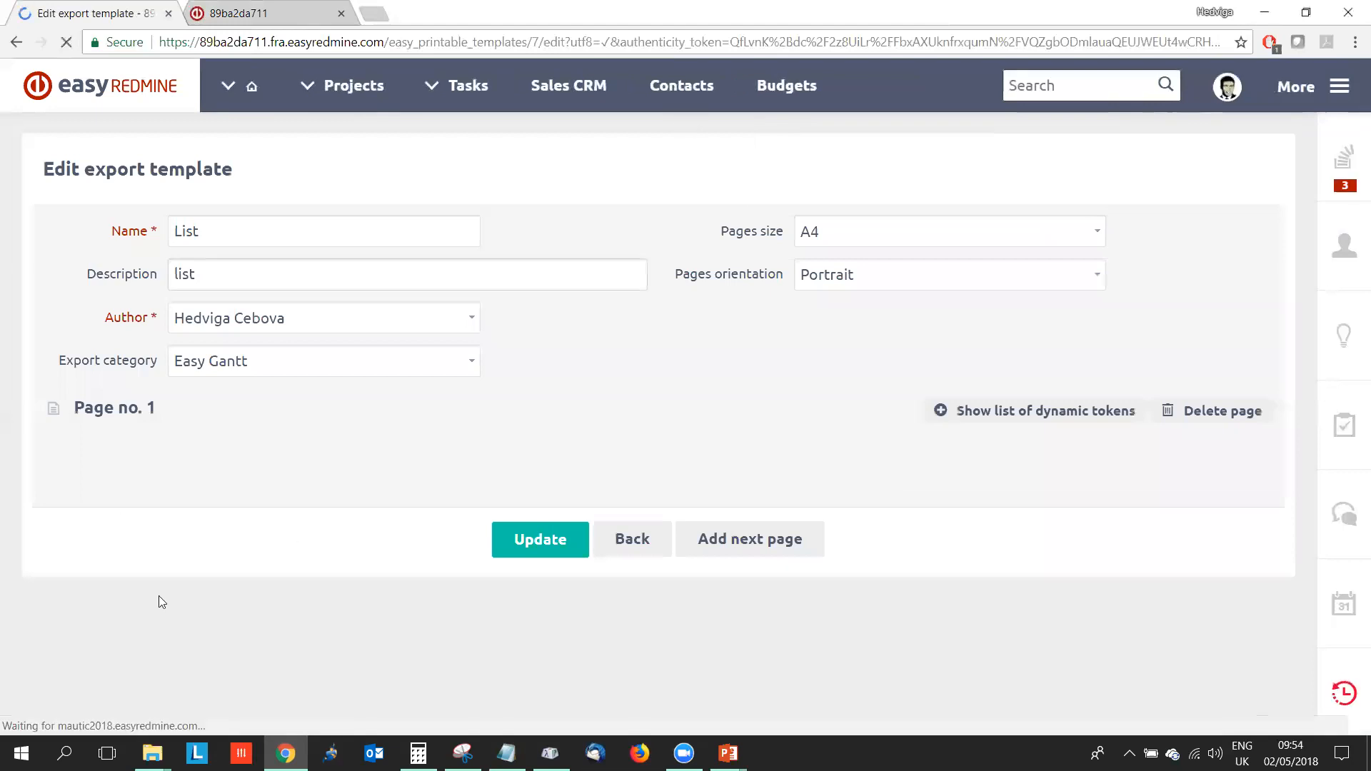
{"action": "left_click", "coordinate": [180, 672]}
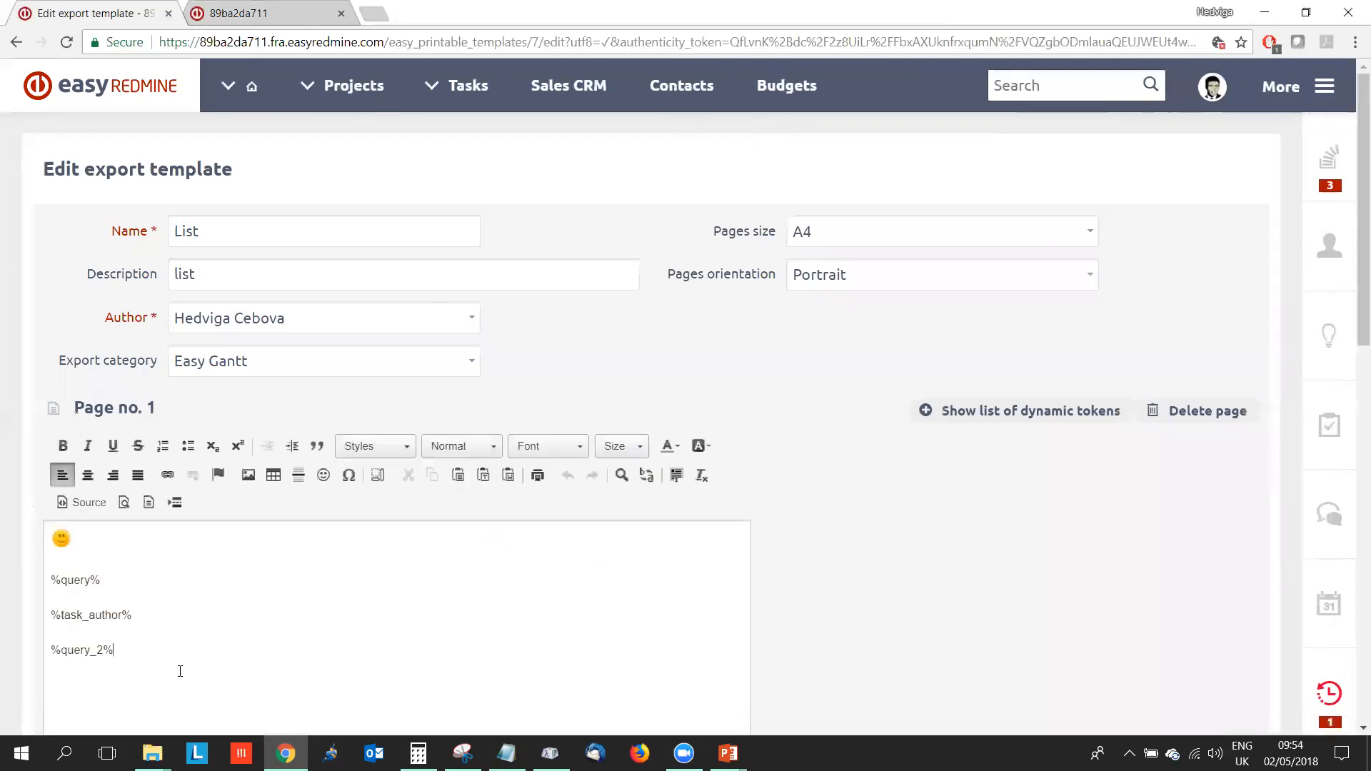
Search the list of dynamic tokens for "curr" and go to the %easy_gantt_current% token
{"action": "left_click", "coordinate": [1090, 411]}
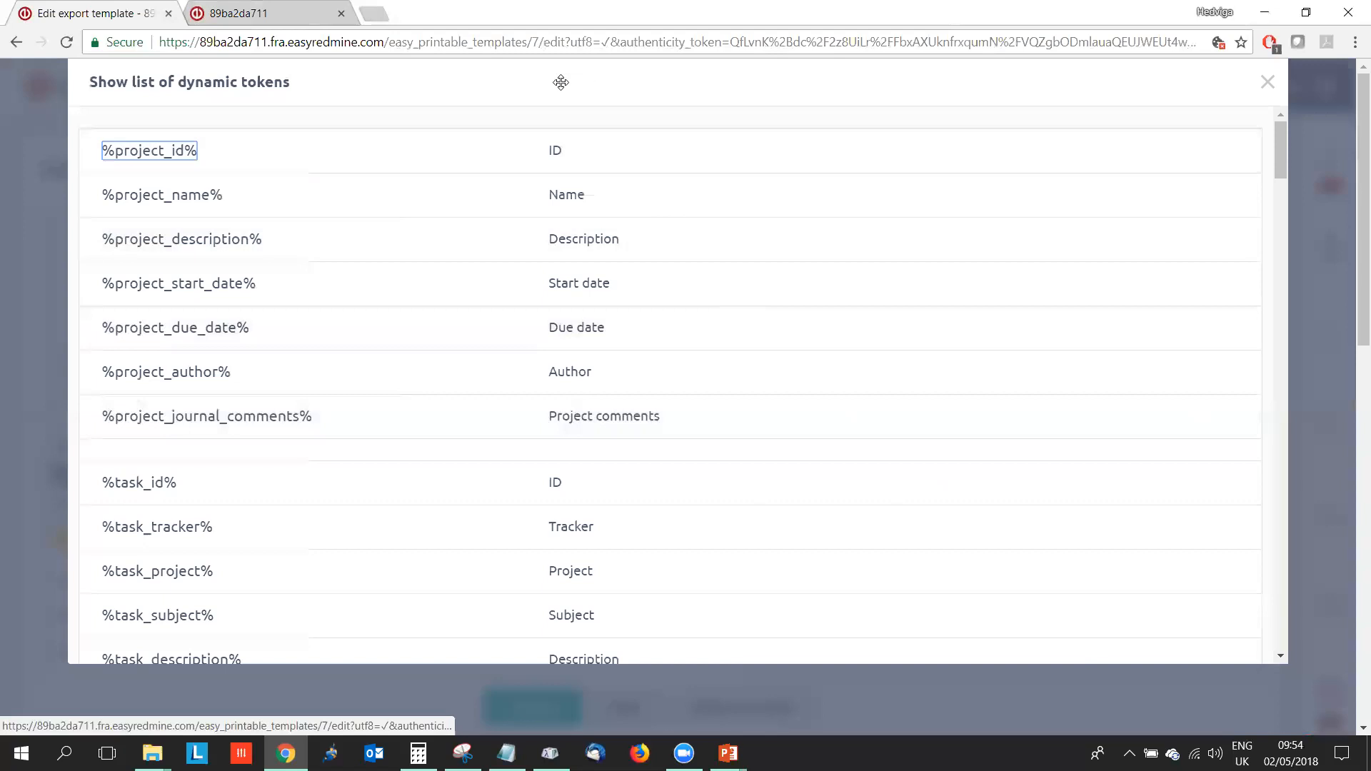
{"action": "key", "text": "ctrl+f"}
{"action": "type", "text": "curr"}
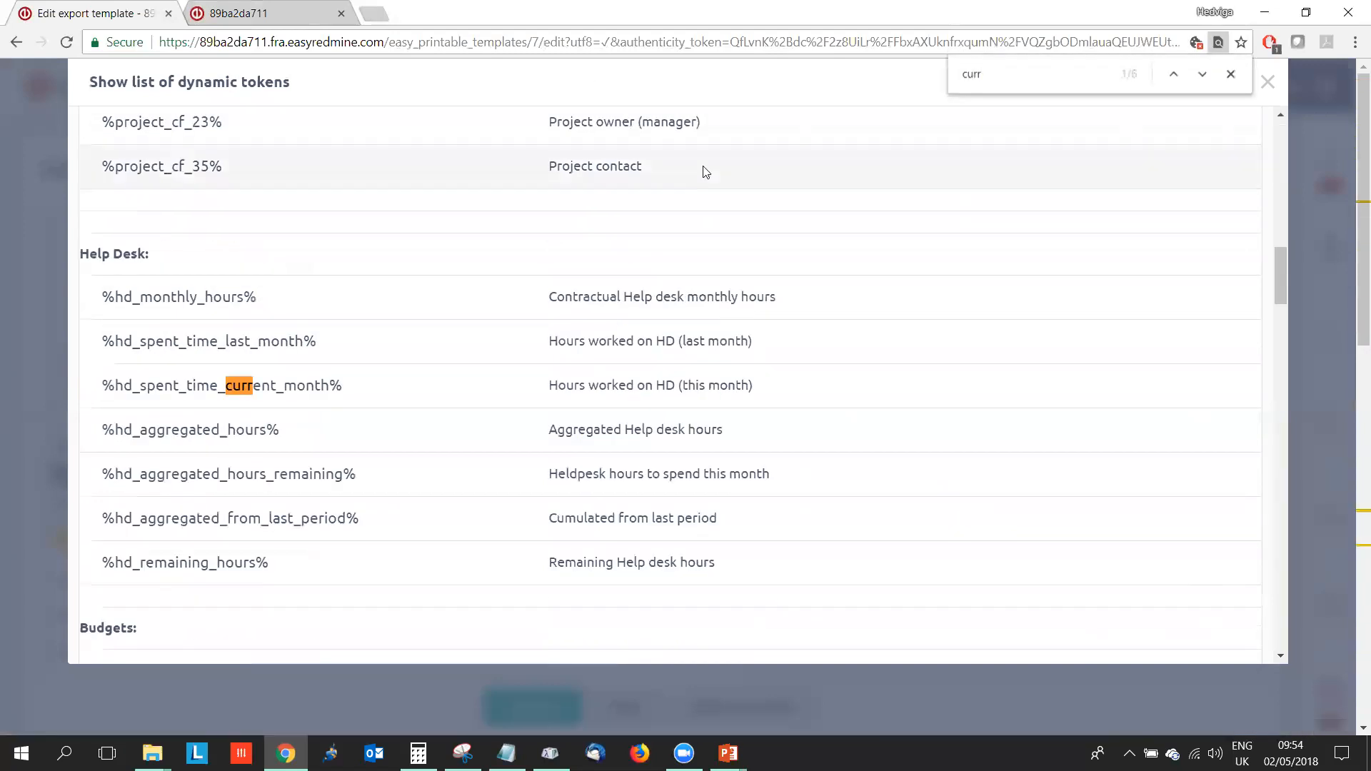
{"action": "left_click", "coordinate": [1204, 74]}
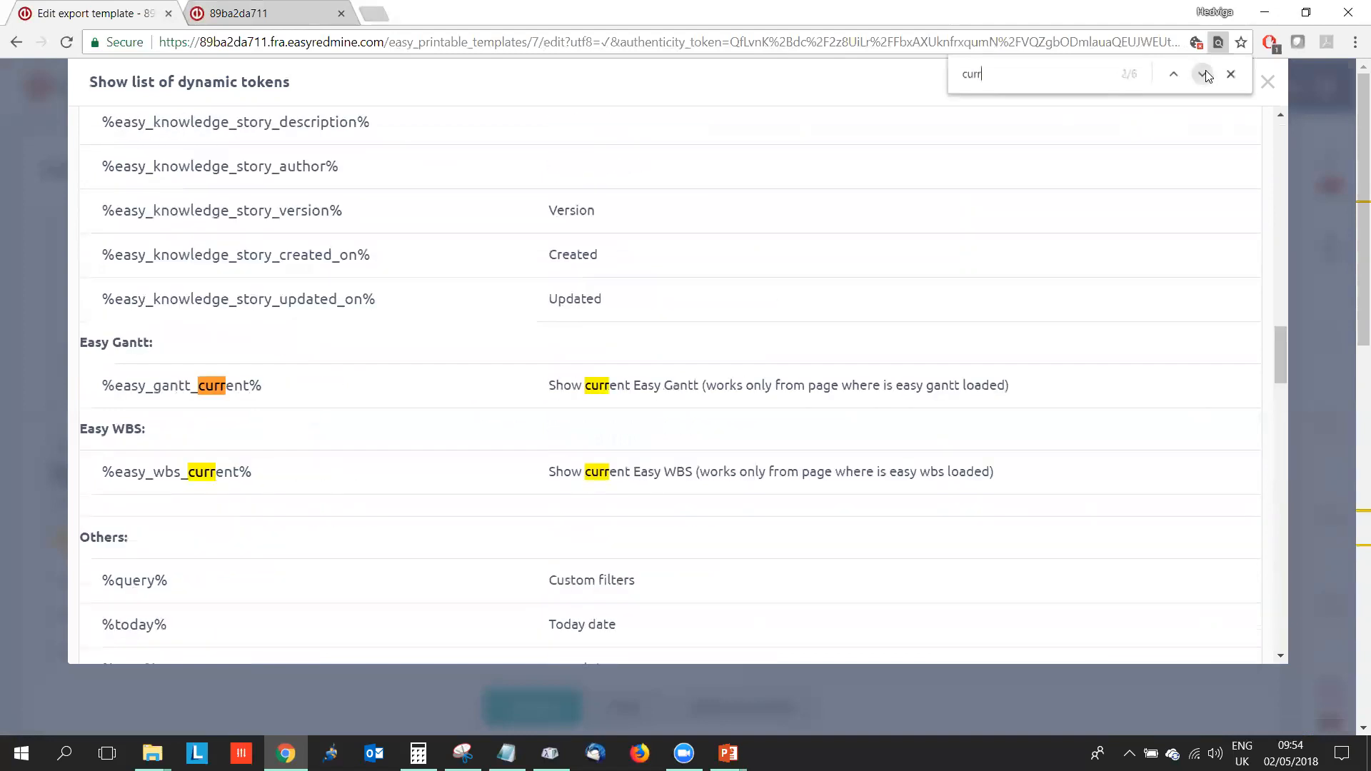
Search the dynamic tokens for "author", step through the project, task and knowledge base matches, and close the token list
{"action": "key", "text": "ctrl+f"}
{"action": "type", "text": "auth"}
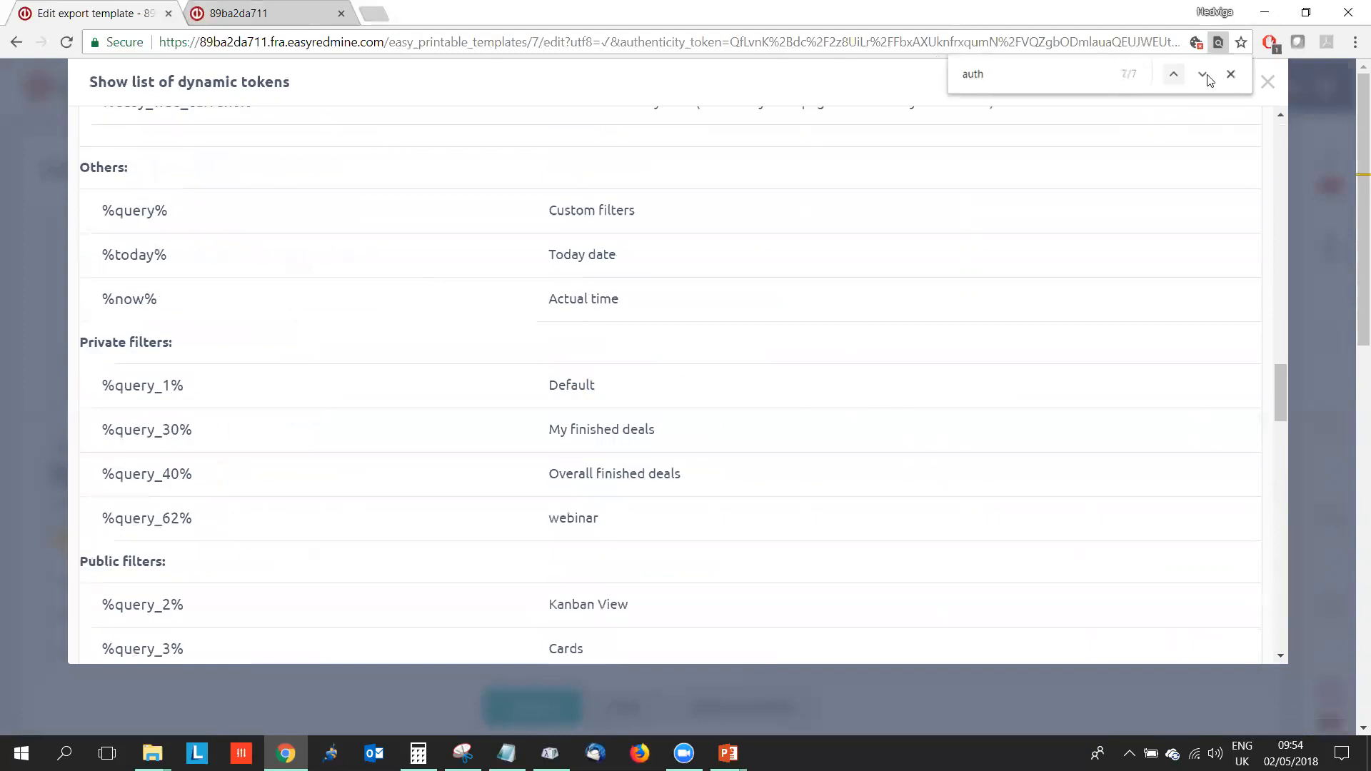
{"action": "type", "text": "or"}
{"action": "left_click", "coordinate": [1203, 76]}
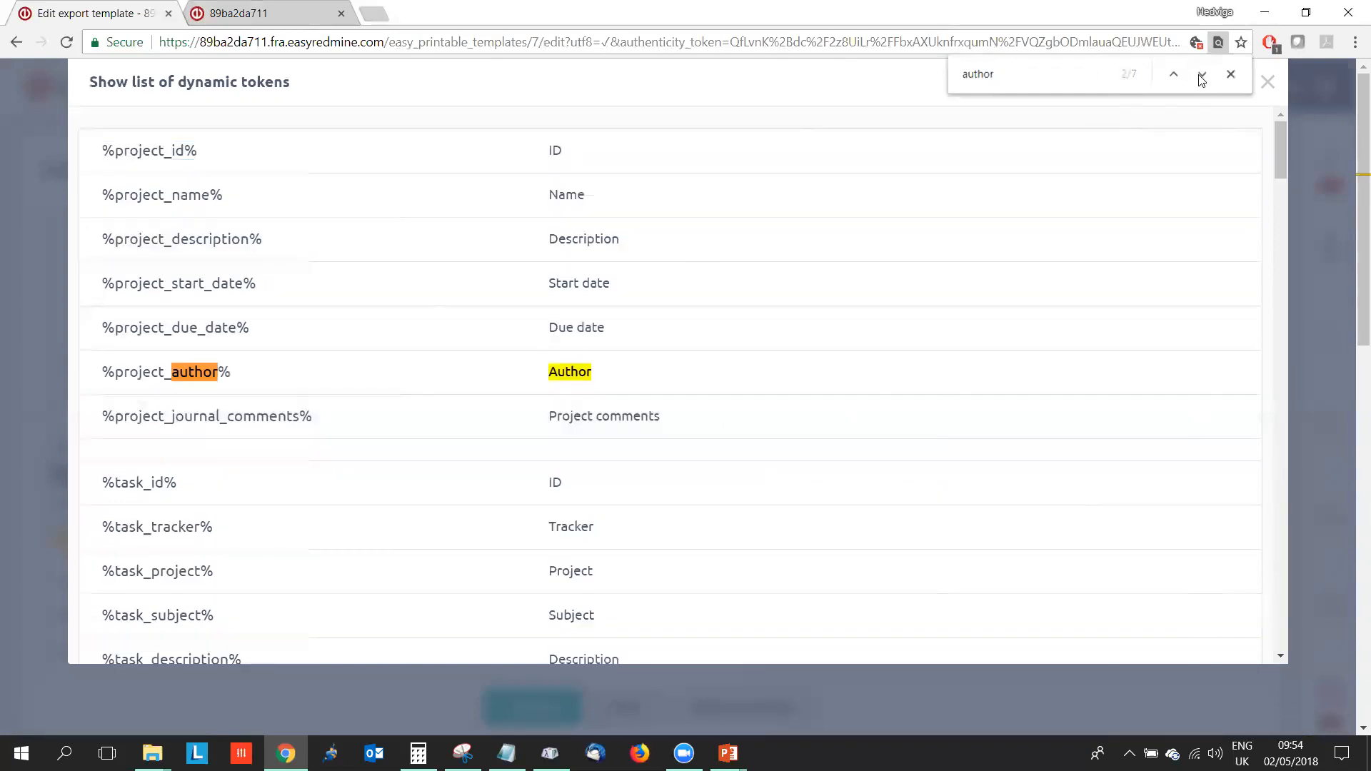
{"action": "left_click", "coordinate": [1203, 76]}
{"action": "left_click", "coordinate": [1203, 75]}
{"action": "left_click", "coordinate": [1203, 75]}
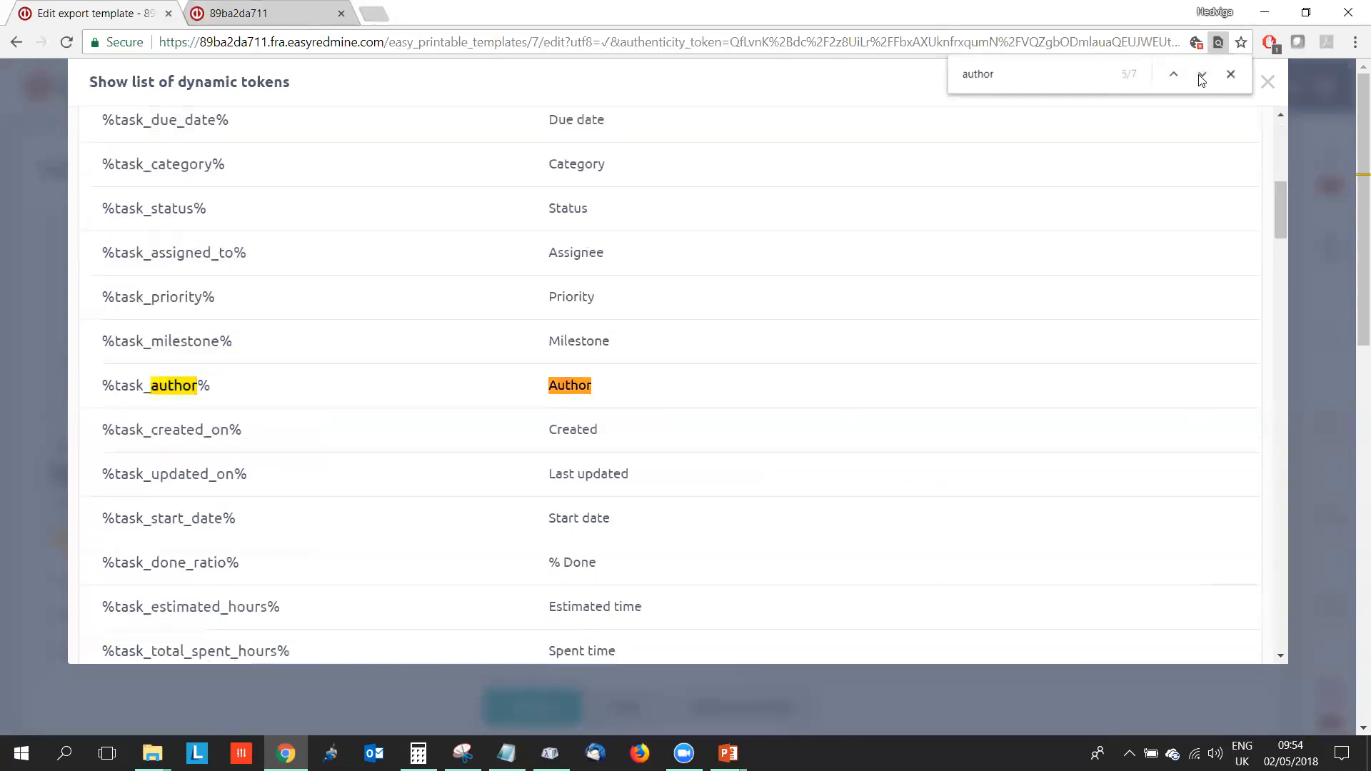
{"action": "left_click", "coordinate": [1202, 75]}
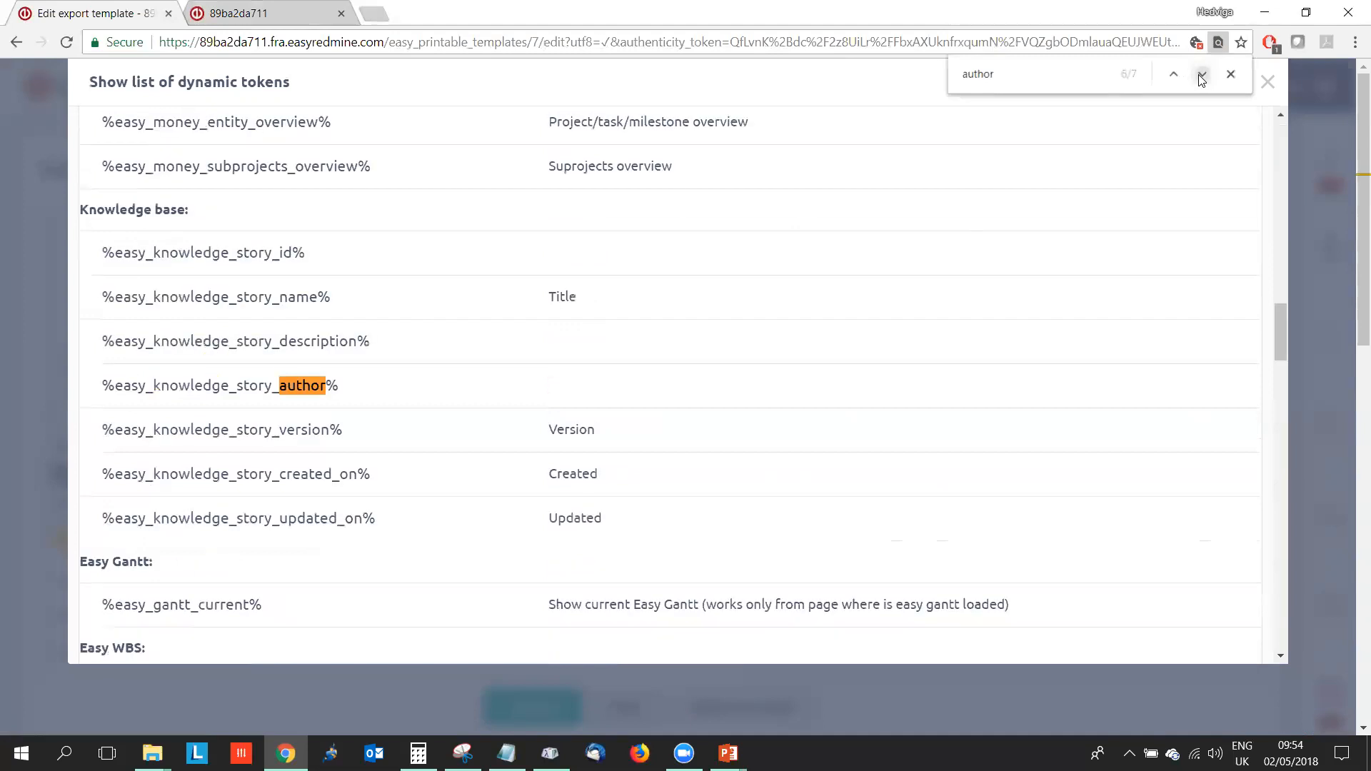
{"action": "left_click", "coordinate": [1202, 76]}
{"action": "left_click", "coordinate": [1203, 76]}
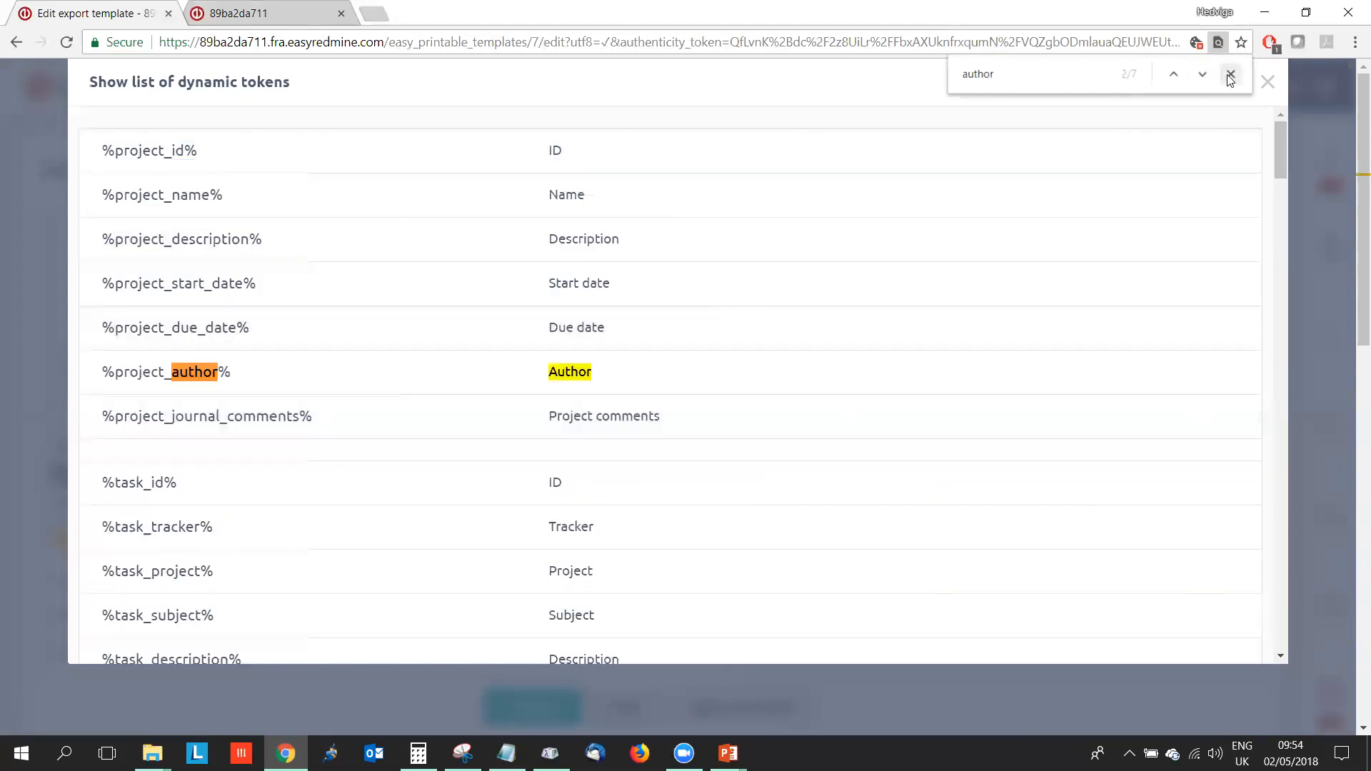
{"action": "left_click", "coordinate": [1231, 75]}
{"action": "left_click", "coordinate": [1268, 82]}
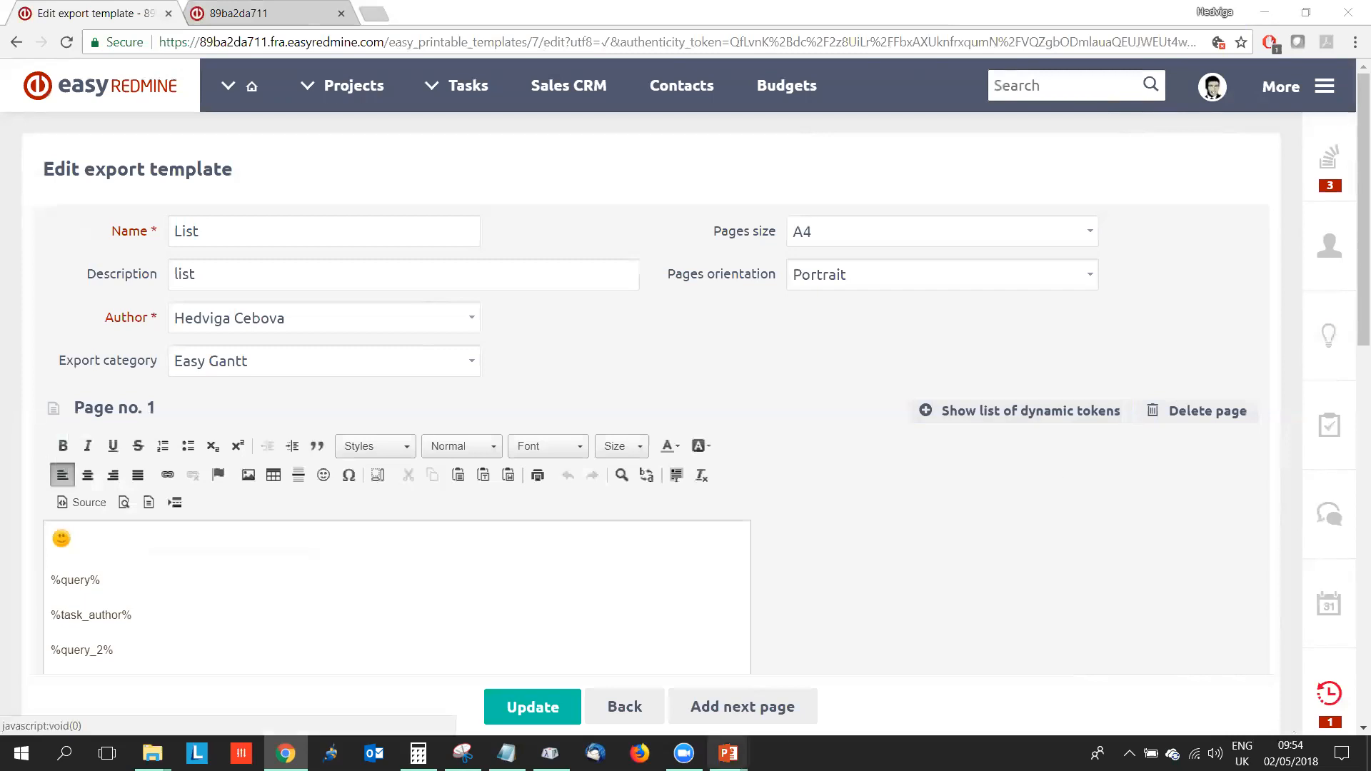
Switch to the running PowerPoint slide show with the Q&A slide
{"action": "mouse_move", "coordinate": [728, 753]}
{"action": "mouse_move", "coordinate": [725, 720]}
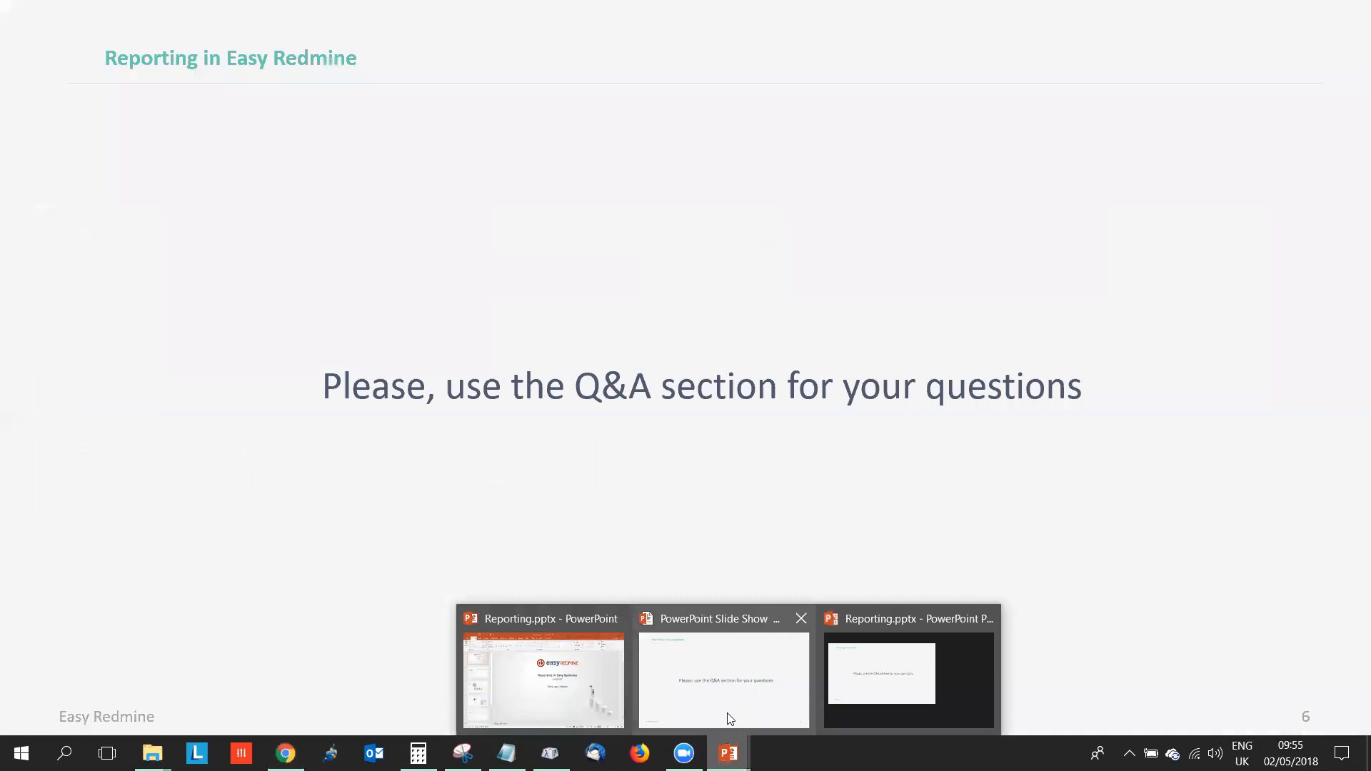
{"action": "left_click", "coordinate": [784, 586]}
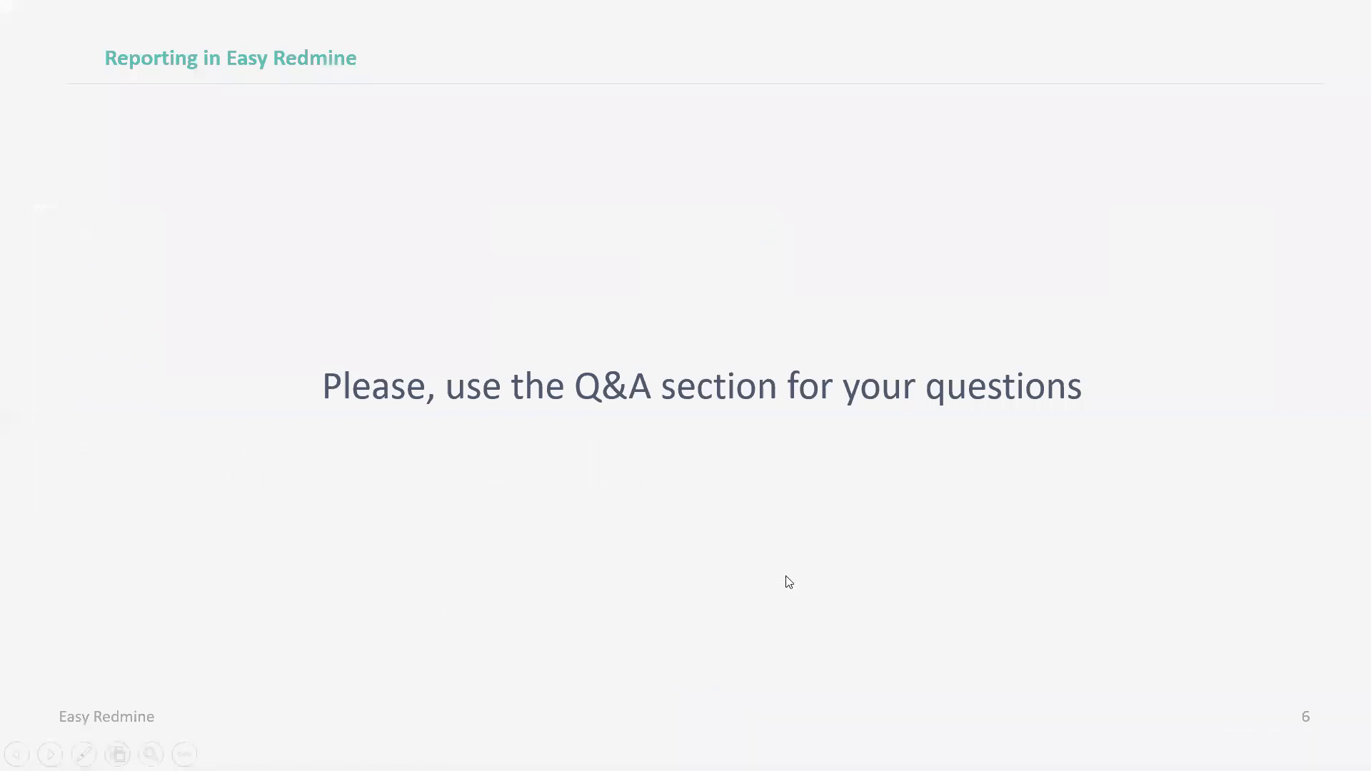